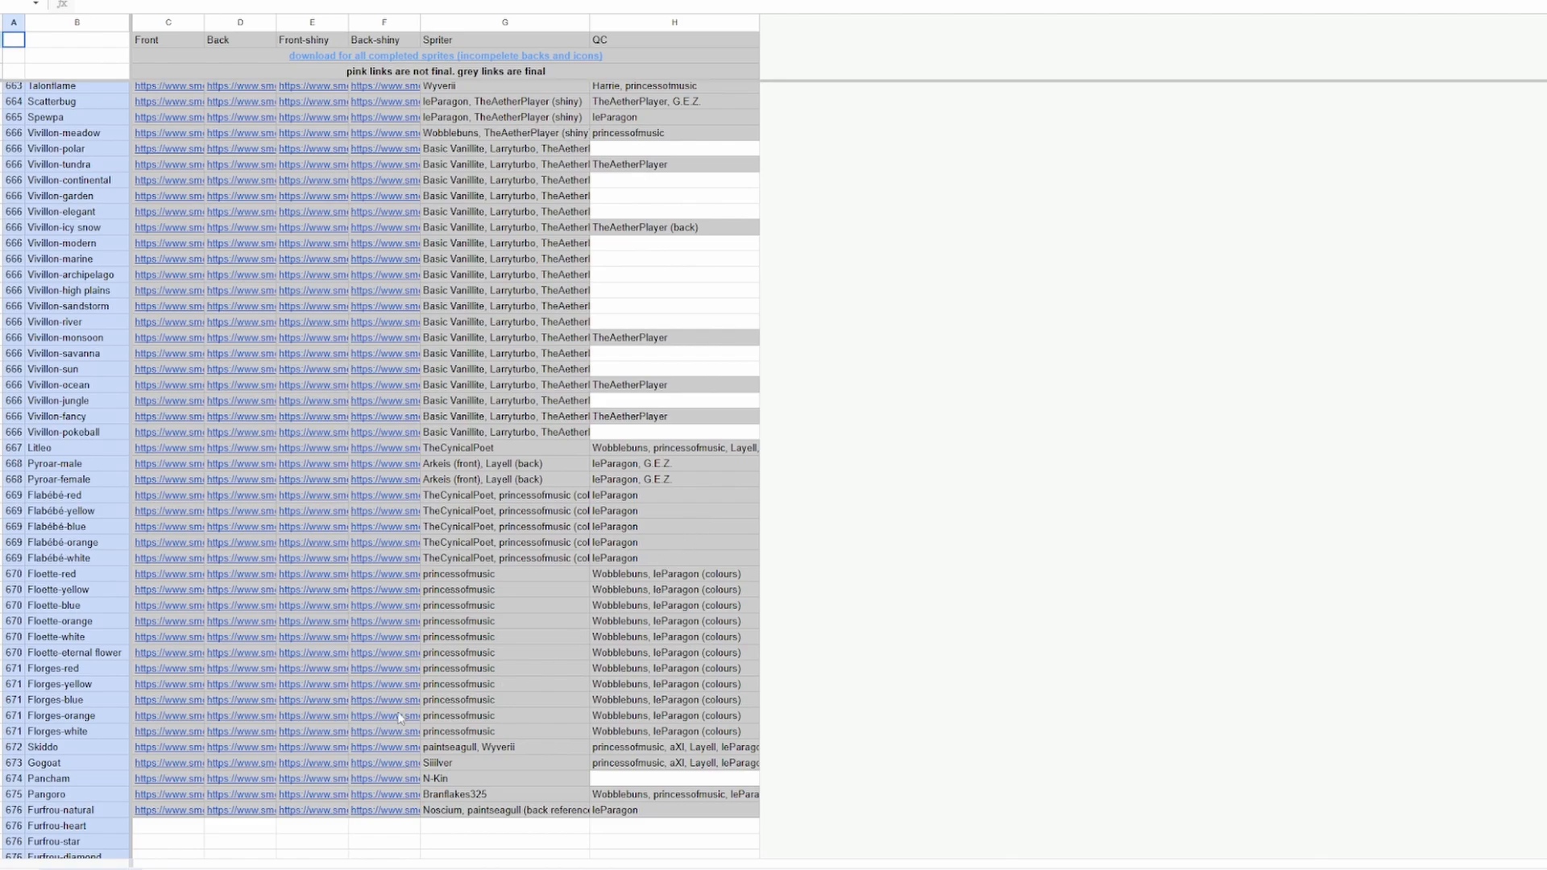
- Open the linked front sprite image for Gogoat from the sprite spreadsheet
{"action": "left_click", "coordinate": [162, 762]}
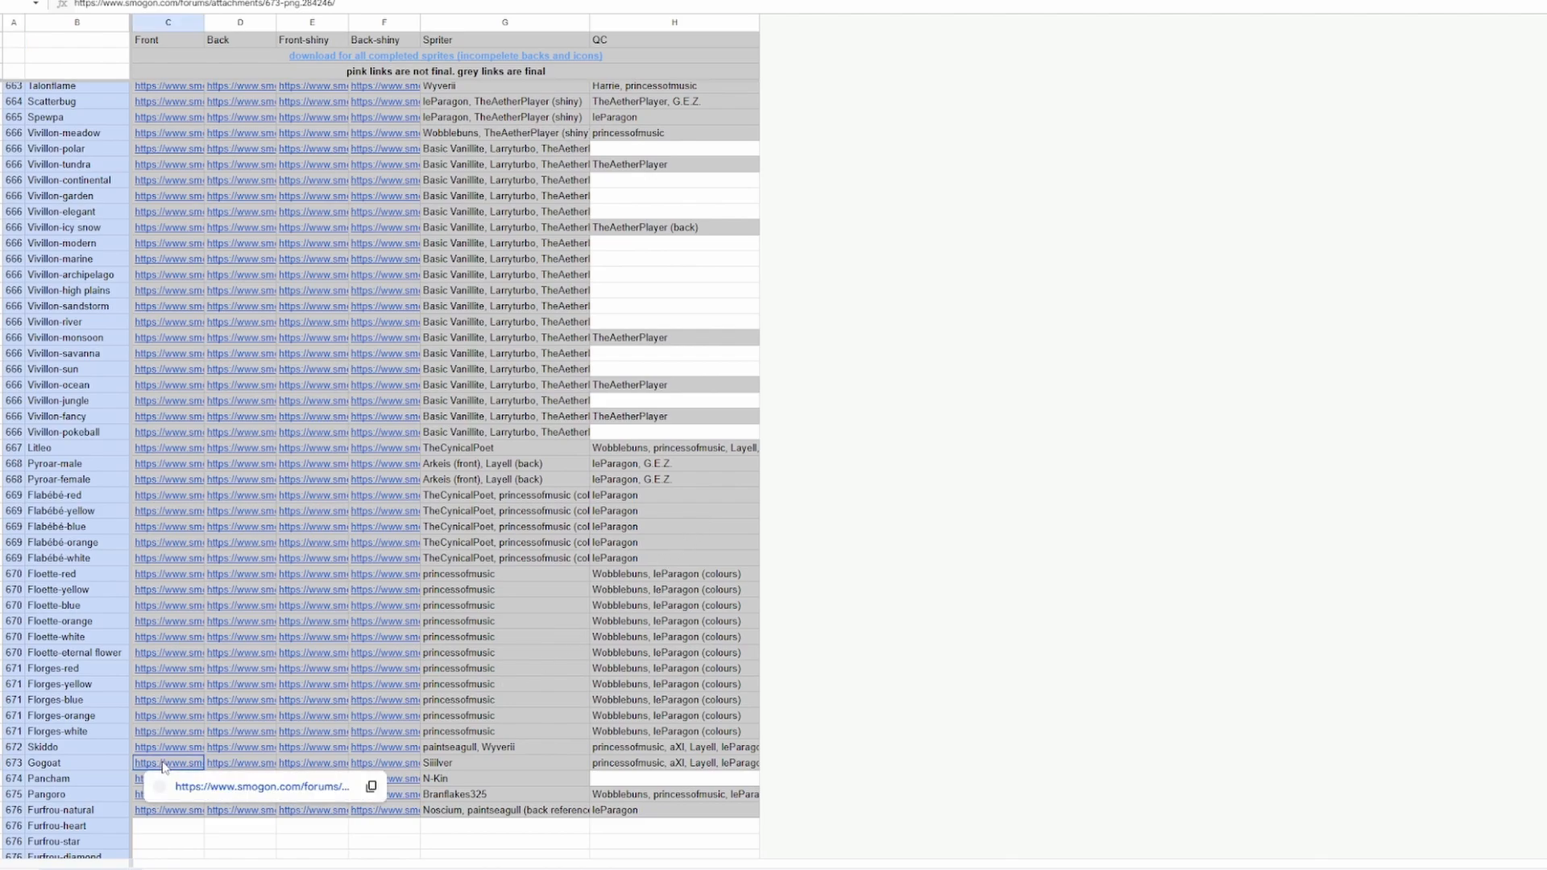
{"action": "left_click", "coordinate": [202, 786]}
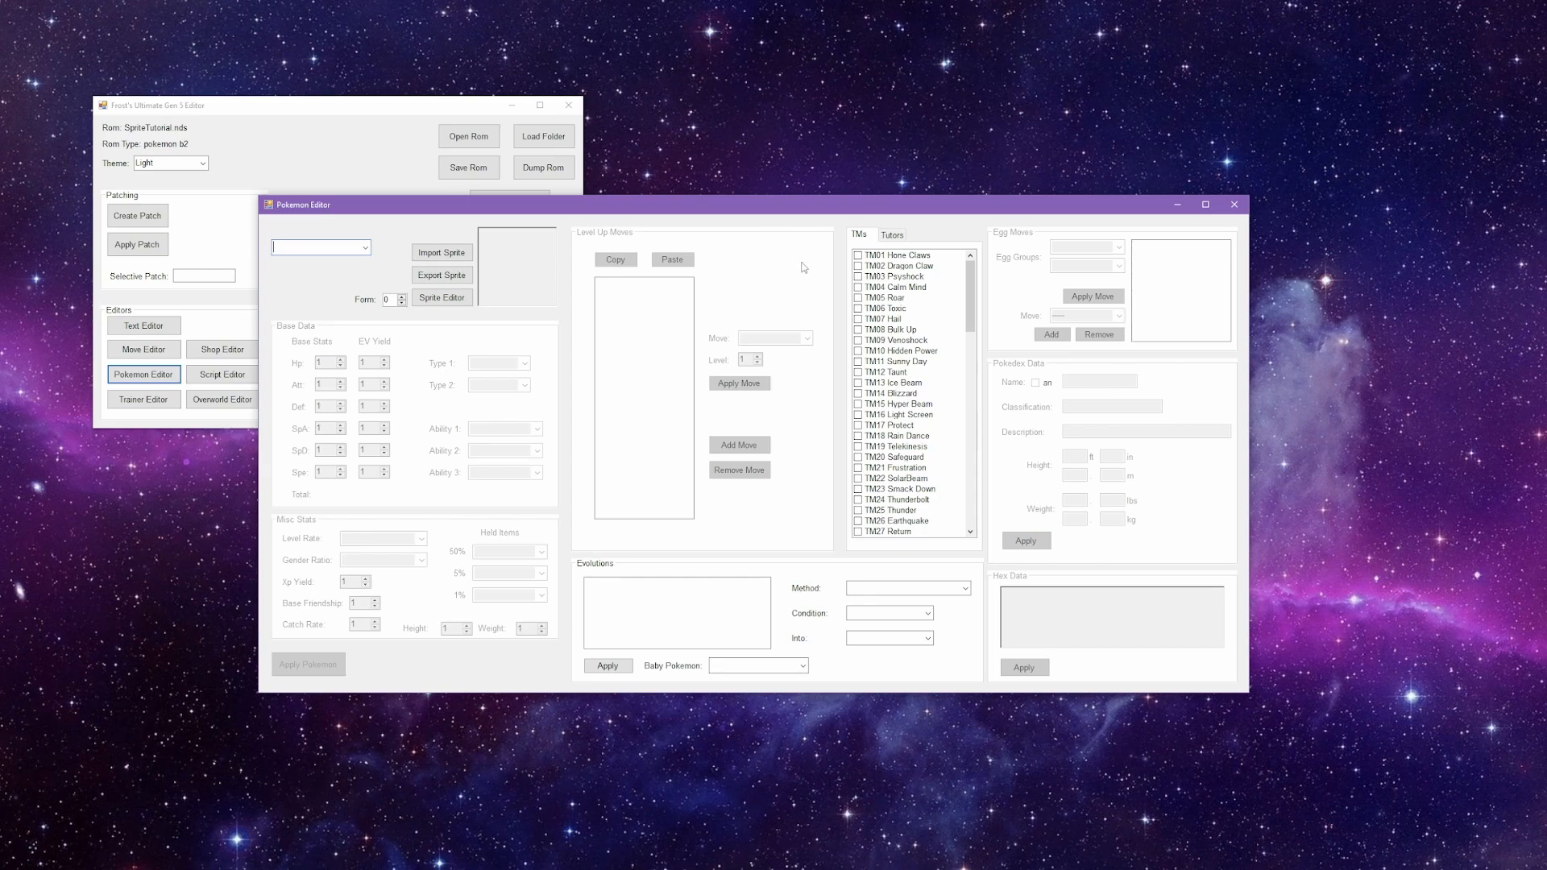
- Load Bouffalant in the Pokemon Editor, start exporting its sprite, and create a folder named Gogoat inside Sprites
{"action": "type", "text": "bouf"}
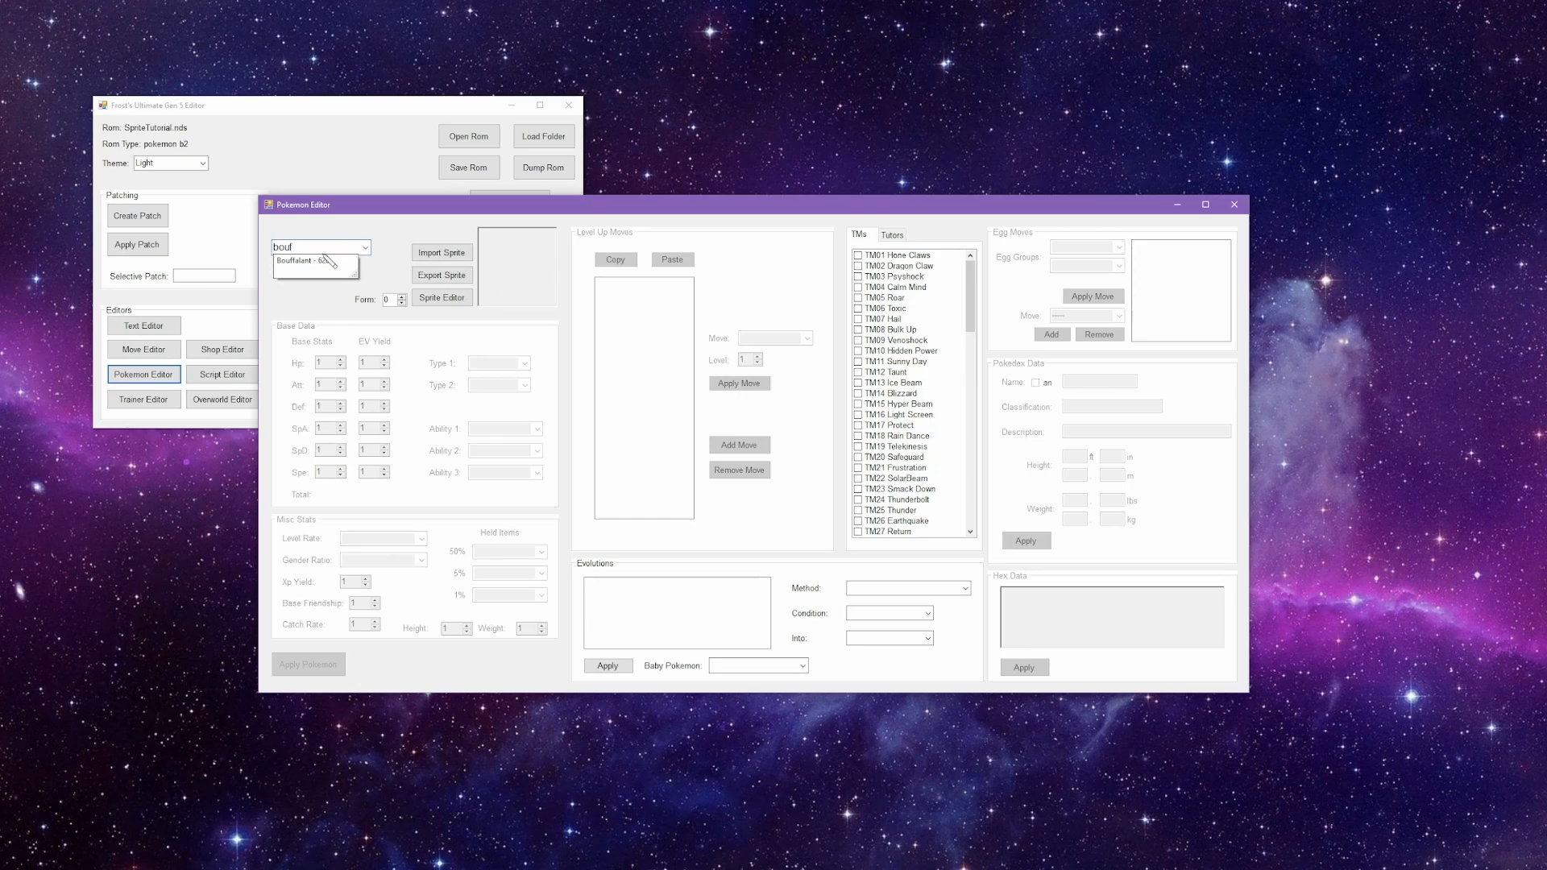
{"action": "left_click", "coordinate": [322, 260]}
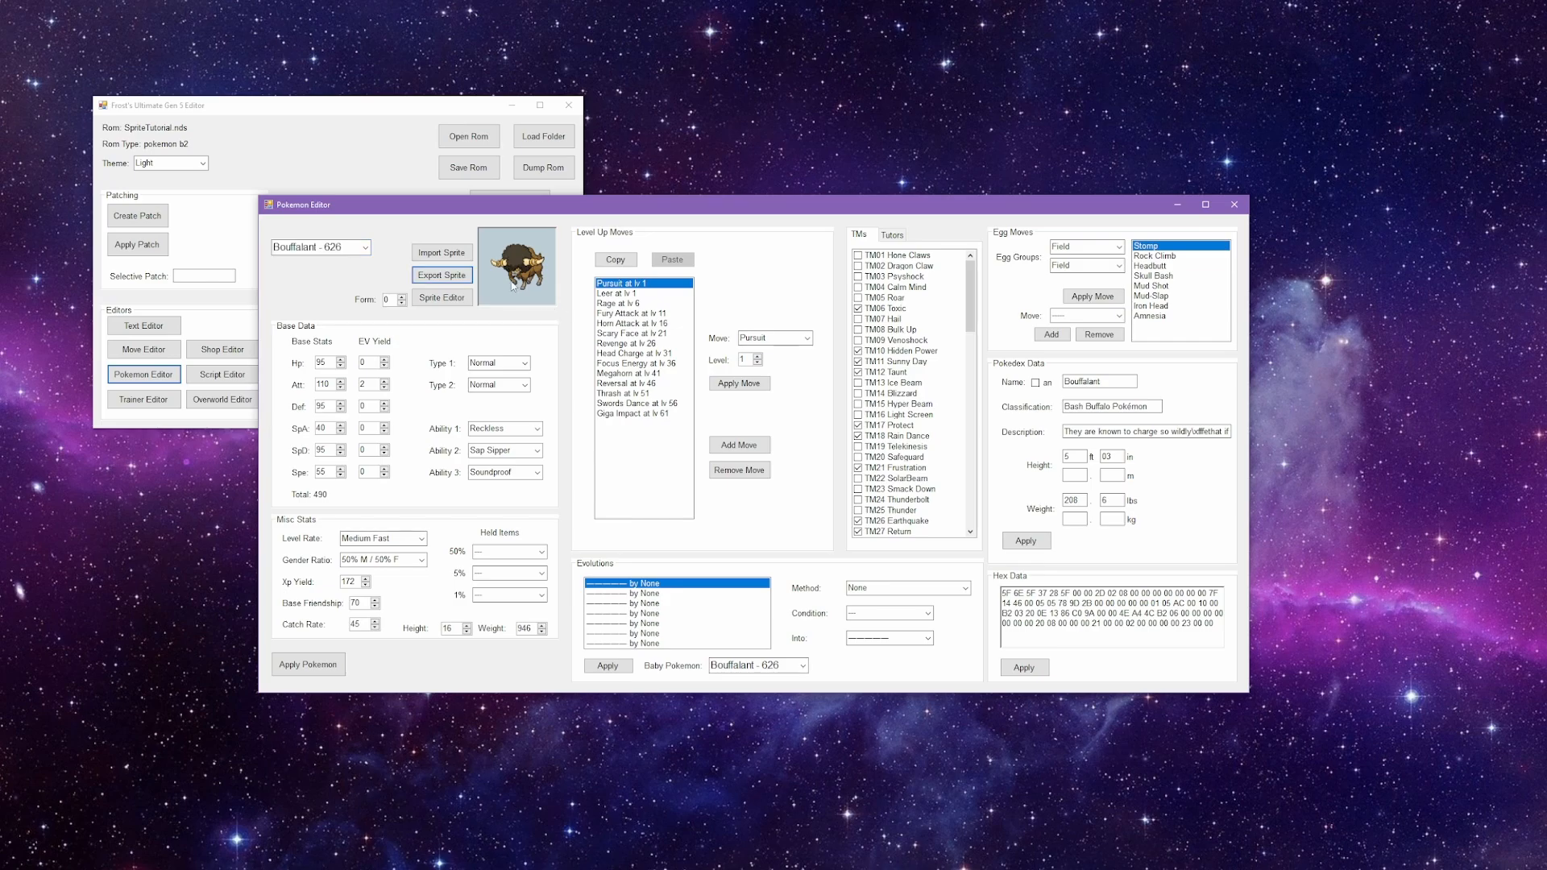
{"action": "left_click", "coordinate": [450, 276]}
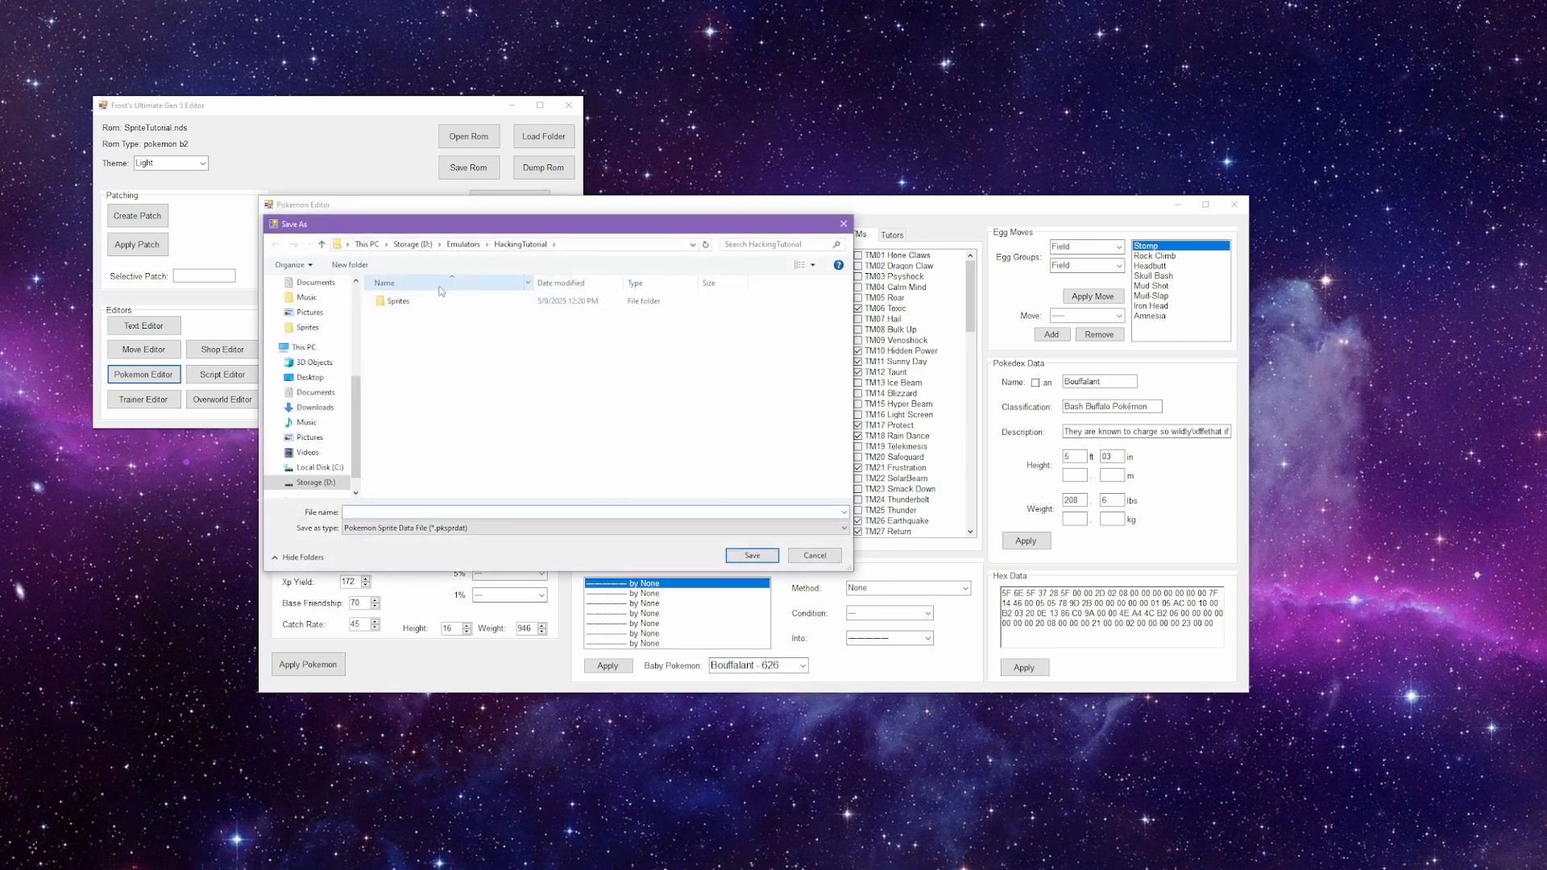
{"action": "left_click_drag", "start_coordinate": [556, 227], "coordinate": [824, 323]}
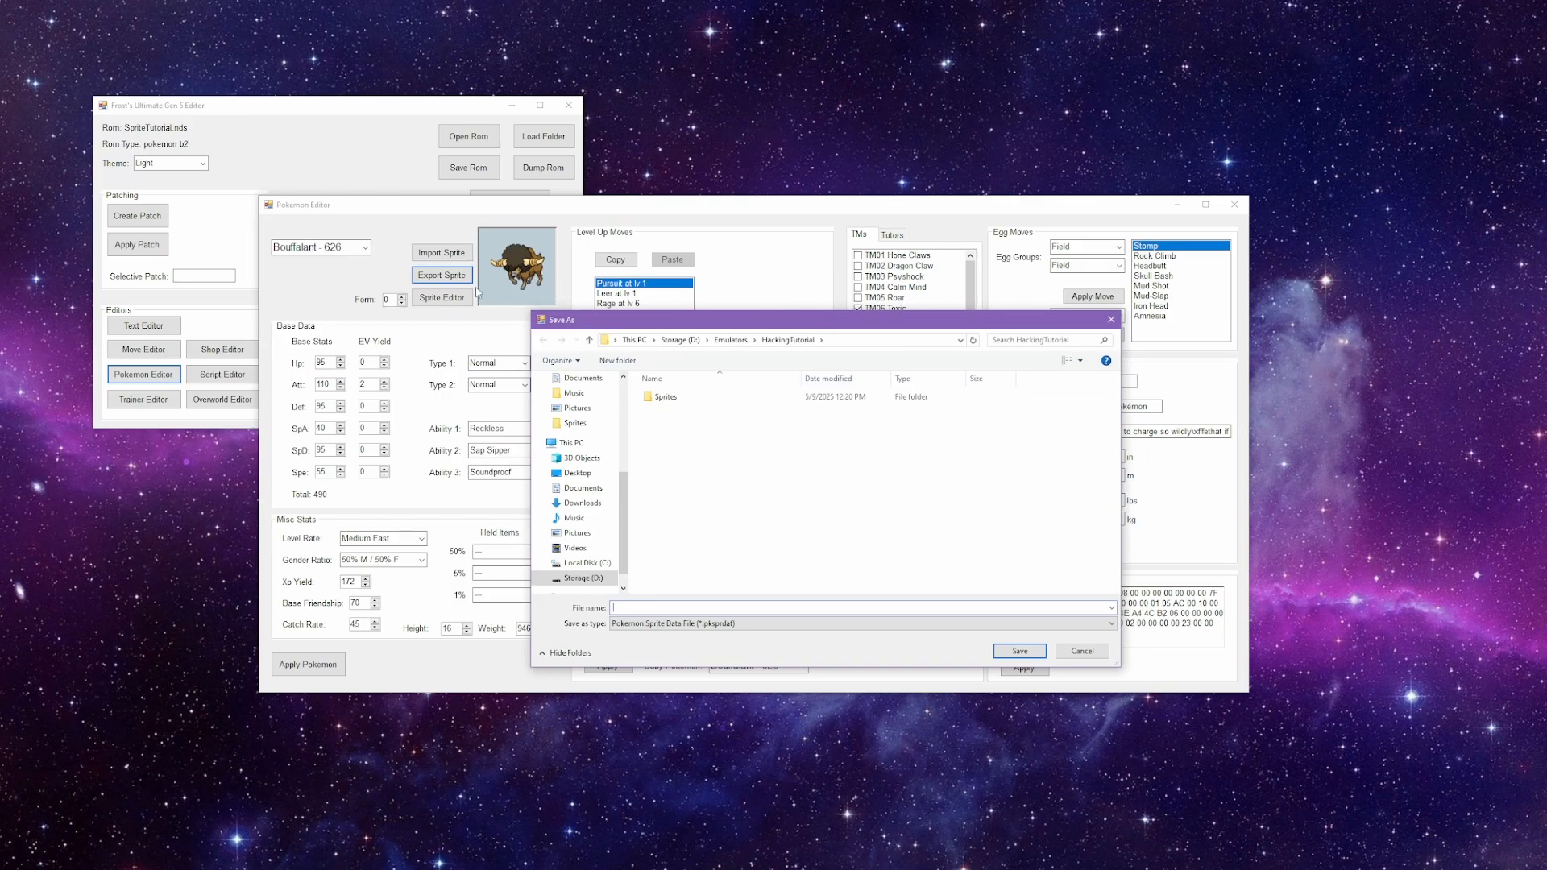
{"action": "double_click", "coordinate": [707, 395]}
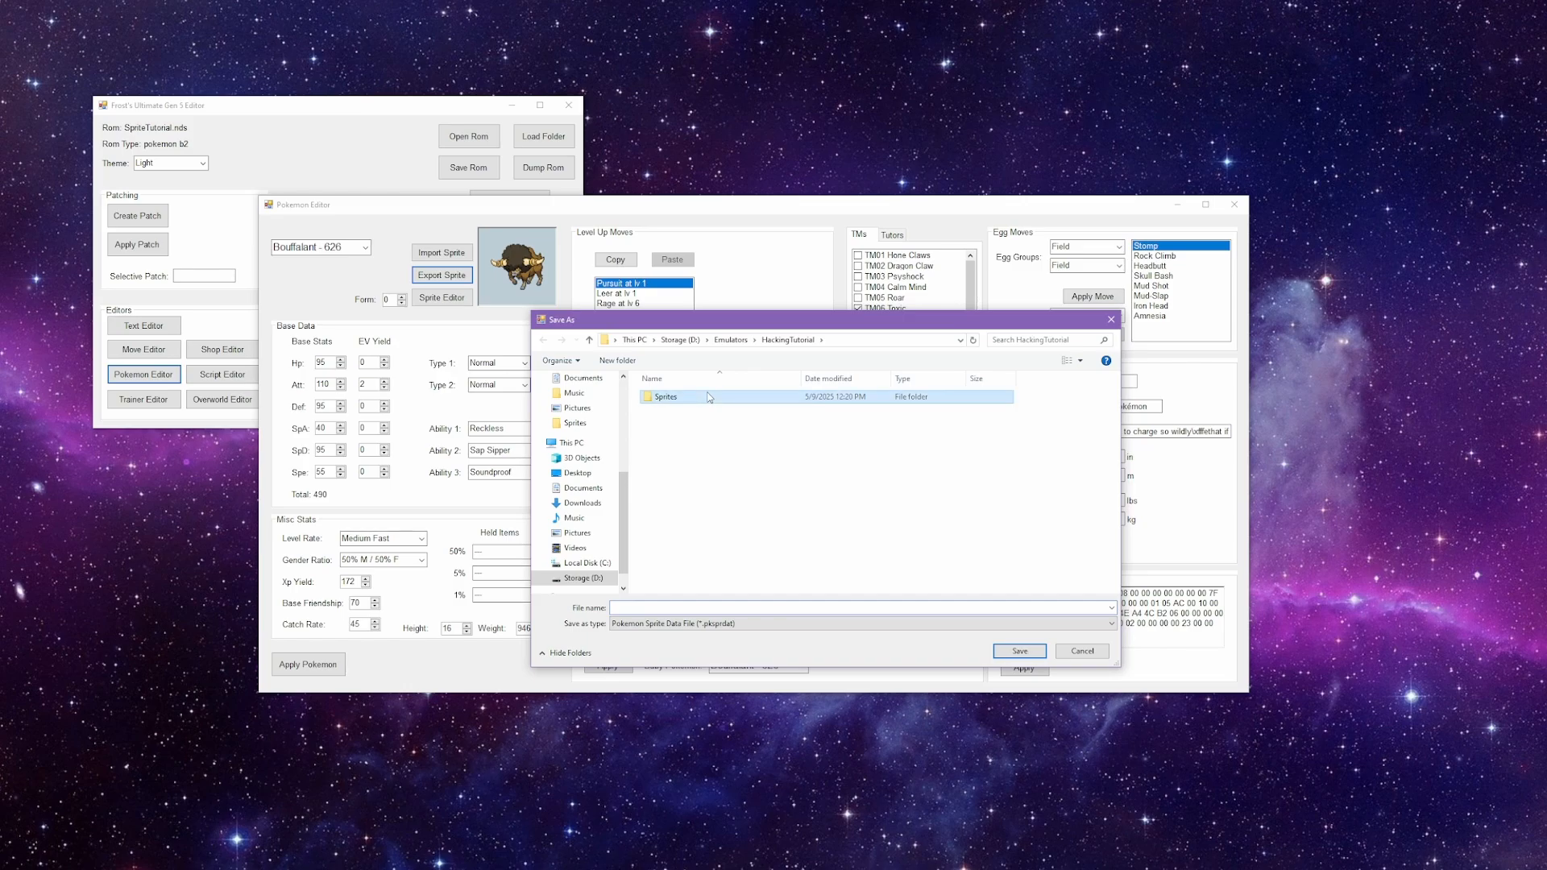
{"action": "right_click", "coordinate": [694, 542]}
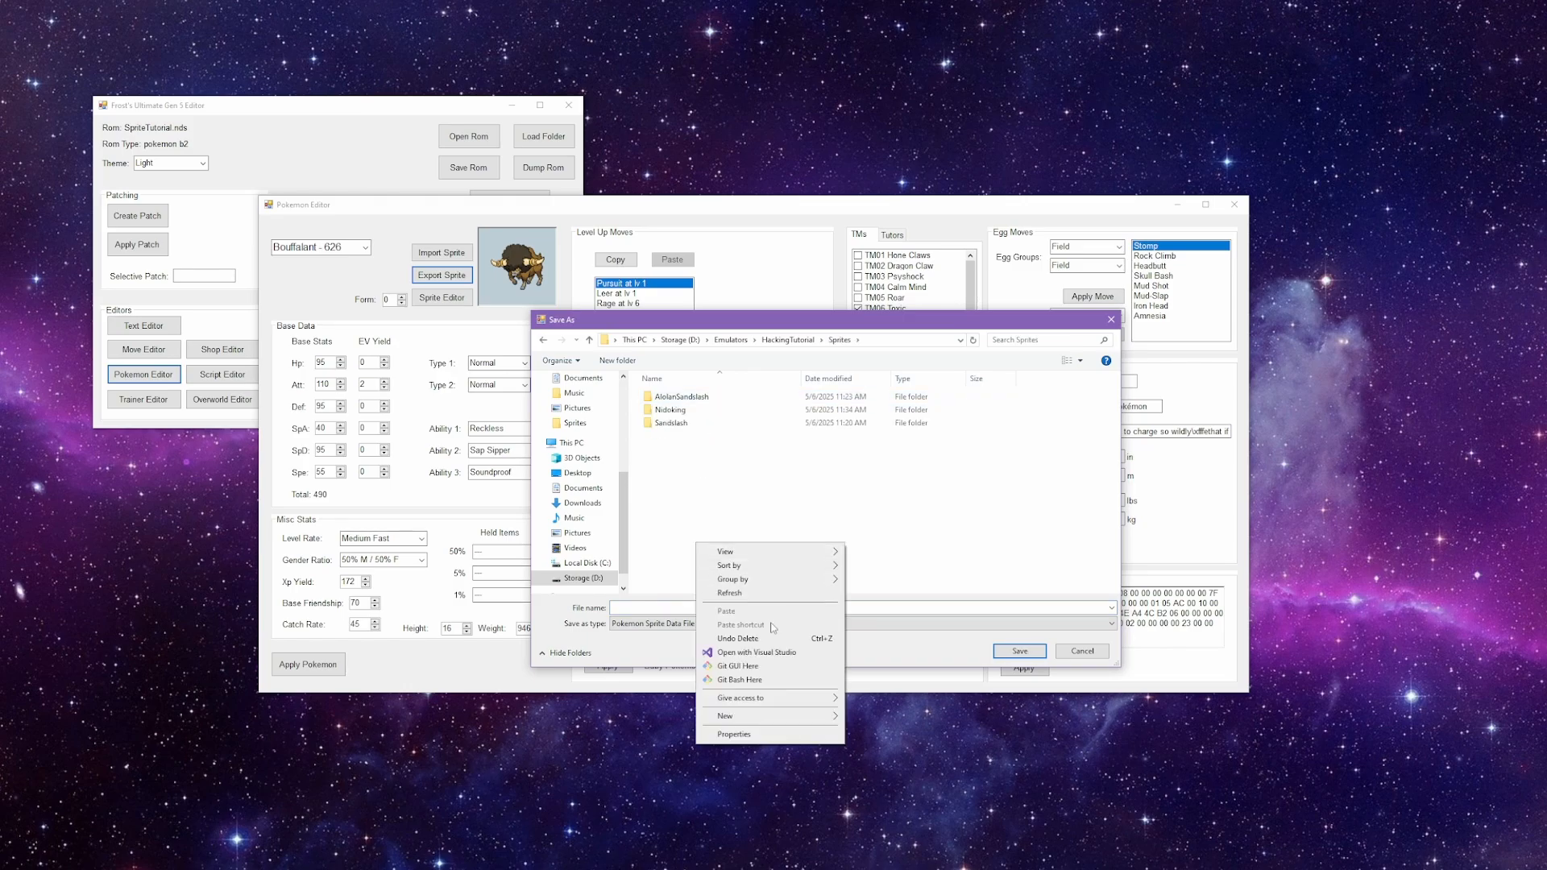
{"action": "mouse_move", "coordinate": [763, 714]}
{"action": "left_click", "coordinate": [876, 719]}
{"action": "type", "text": "Gogoat"}
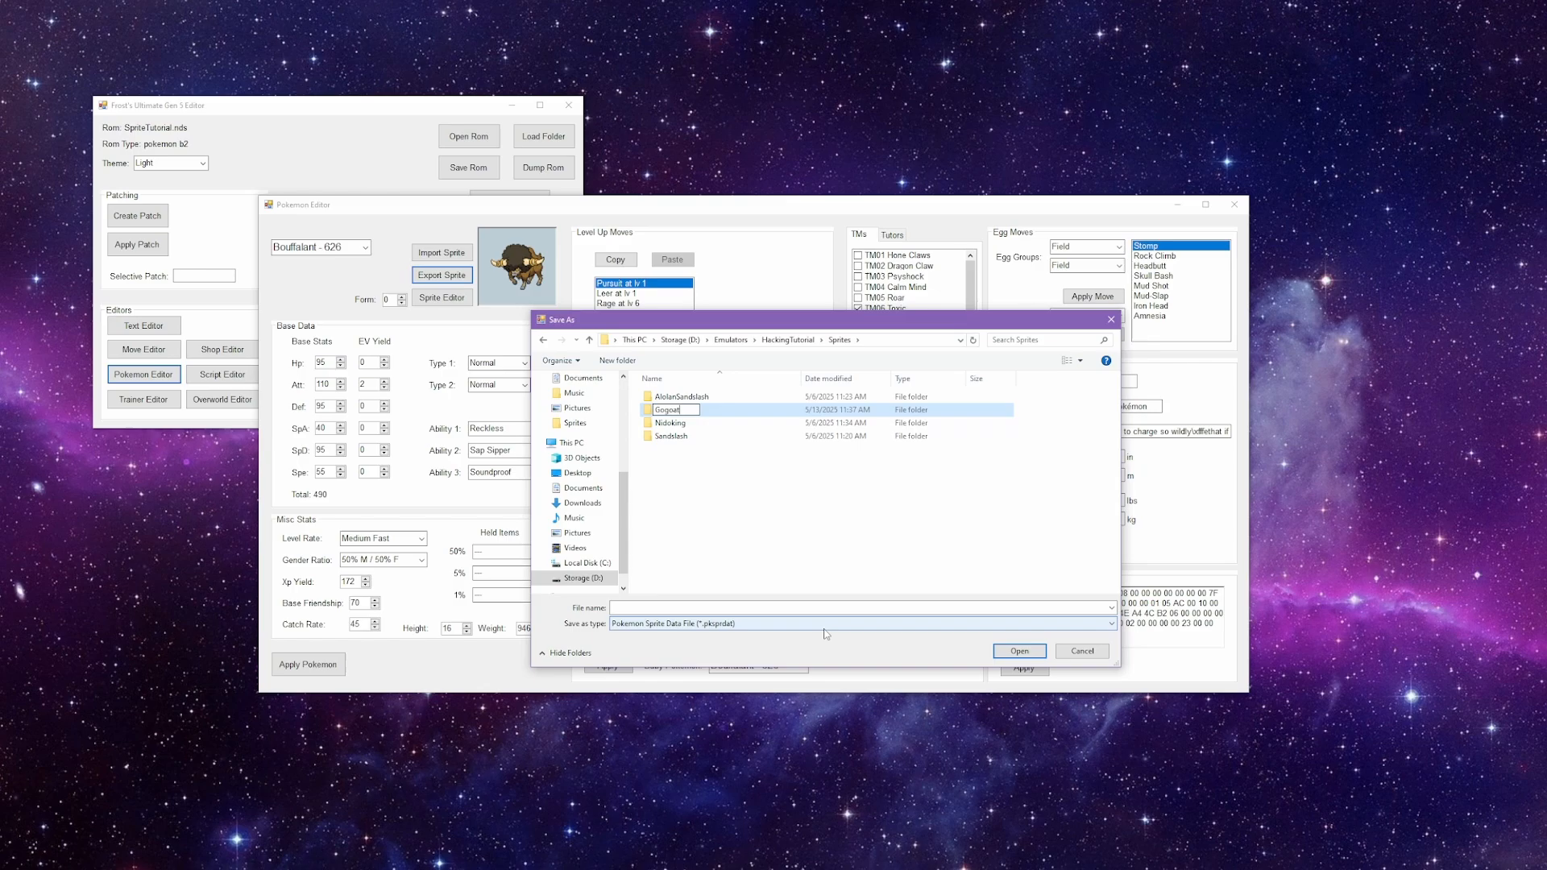
{"action": "key", "text": "Return"}
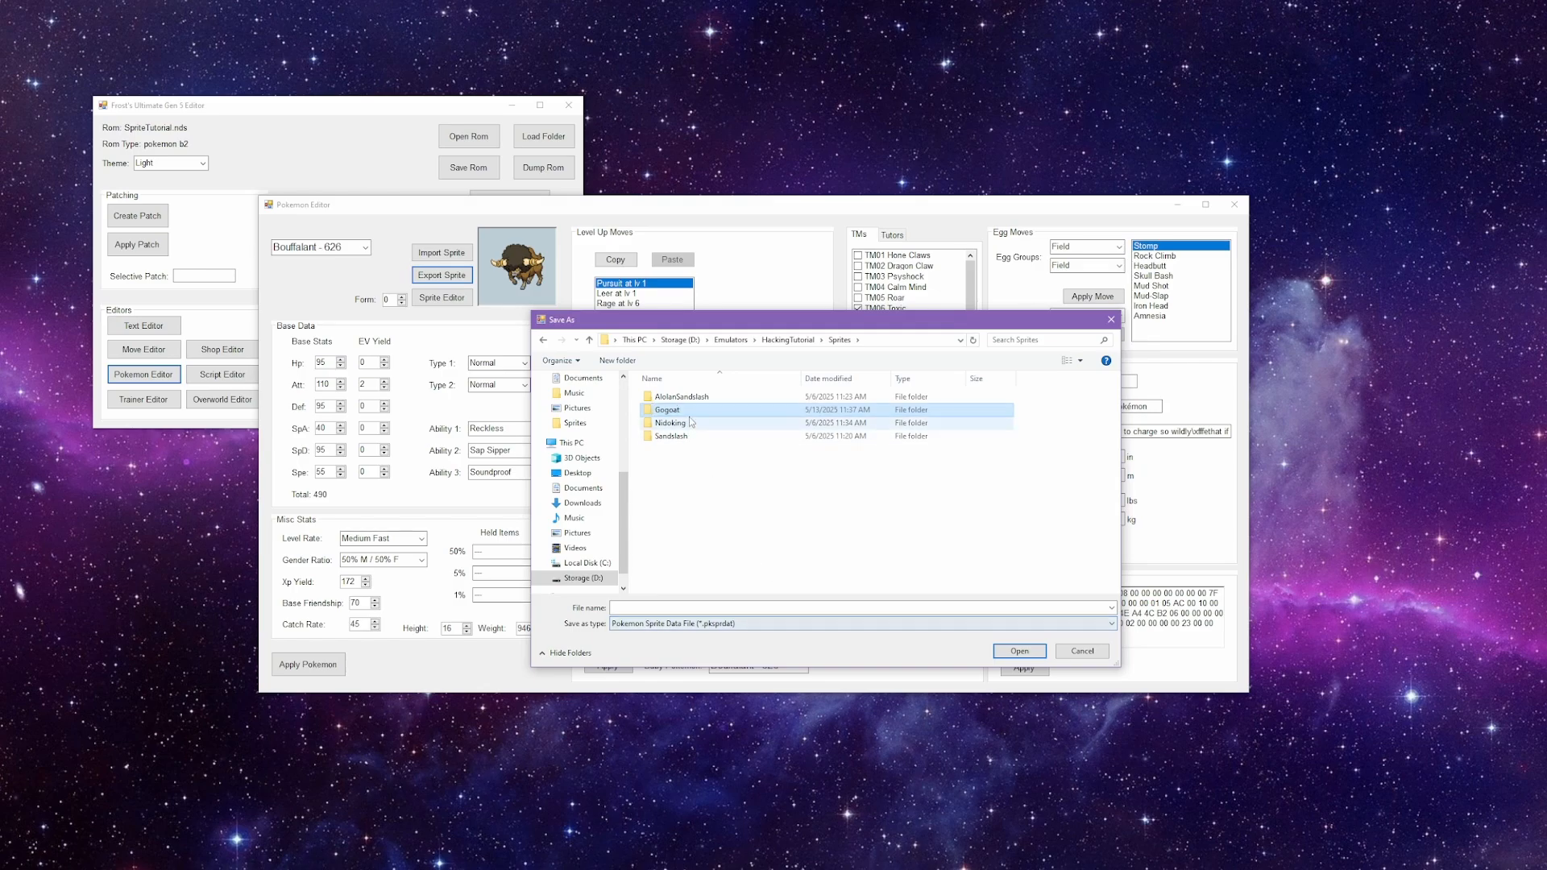
- Save the exported sprite data in the Gogoat folder as Boufalant.pksprdat
{"action": "key", "text": "Return"}
{"action": "type", "text": "Bourf"}
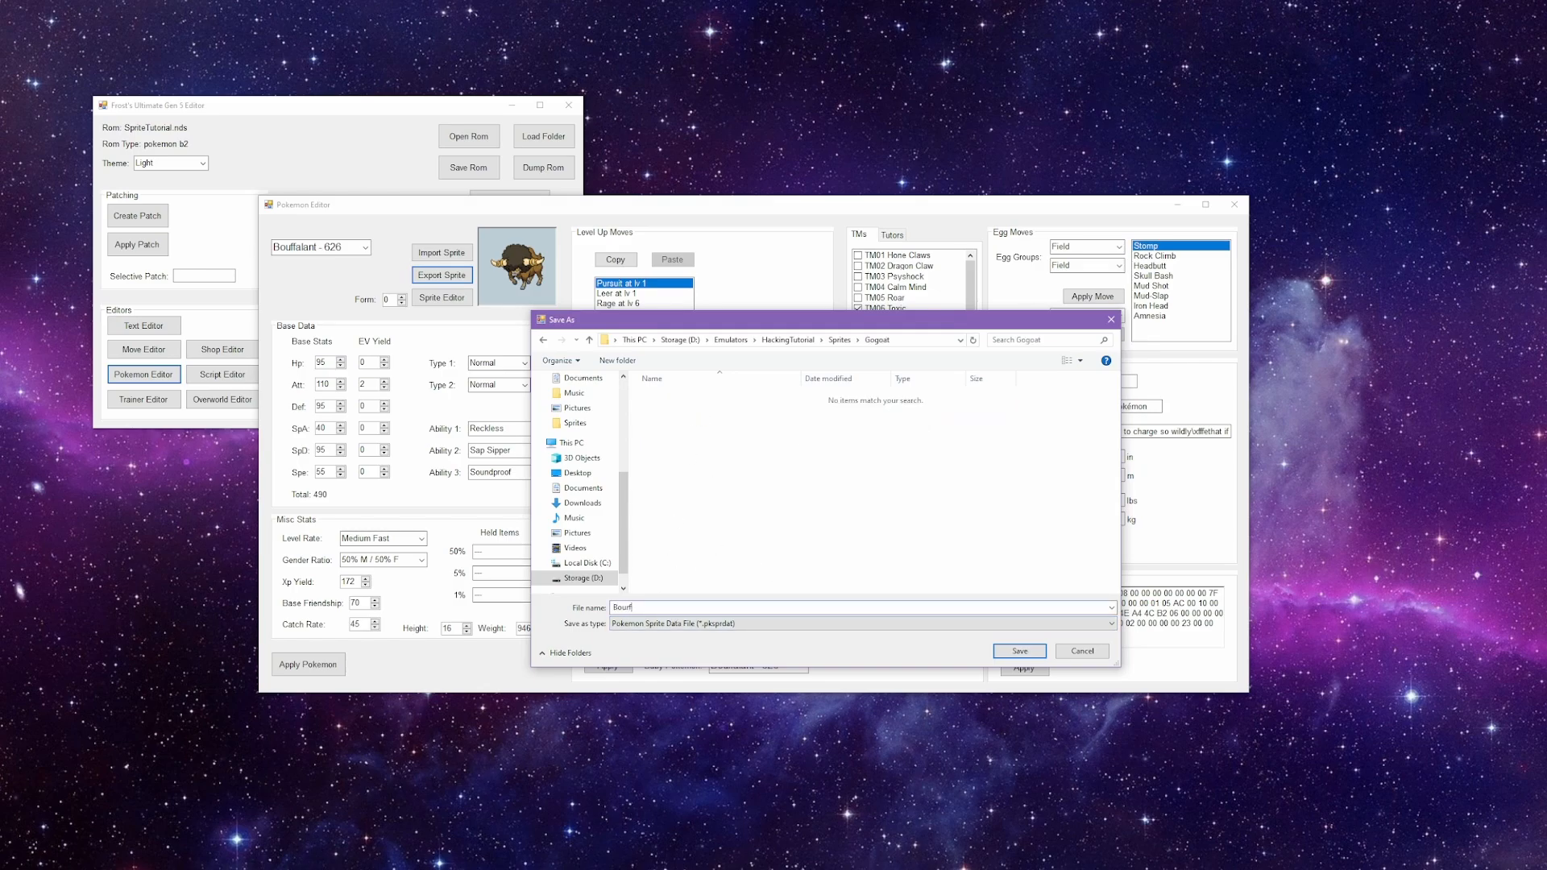
{"action": "key", "text": "Return"}
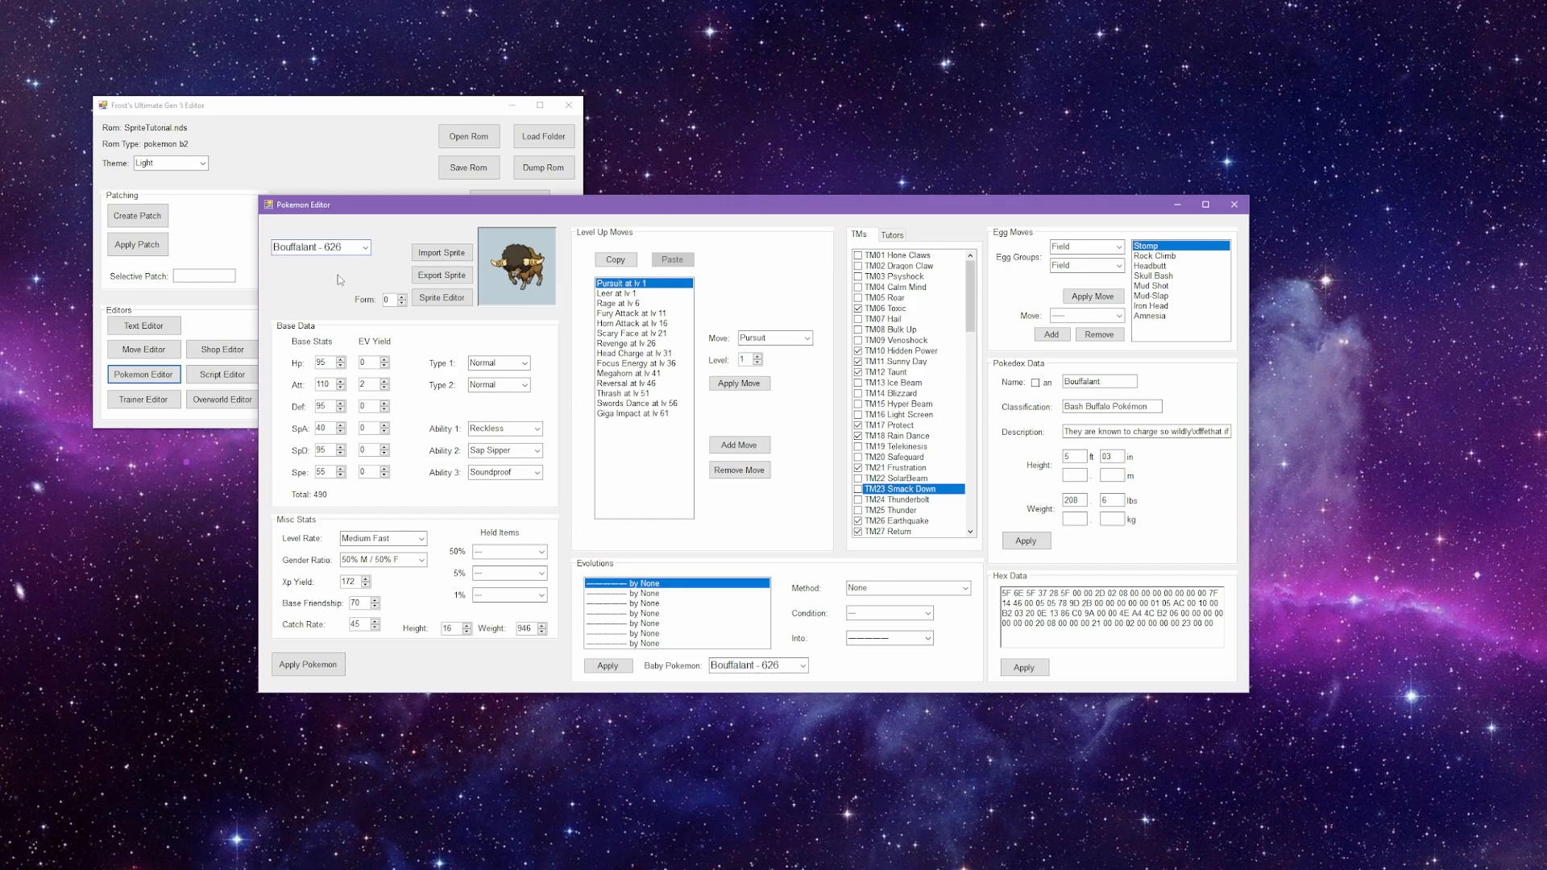
- Load Simisage and import Boufalant.pksprdat as its sprite
{"action": "left_click_drag", "start_coordinate": [351, 249], "coordinate": [278, 253]}
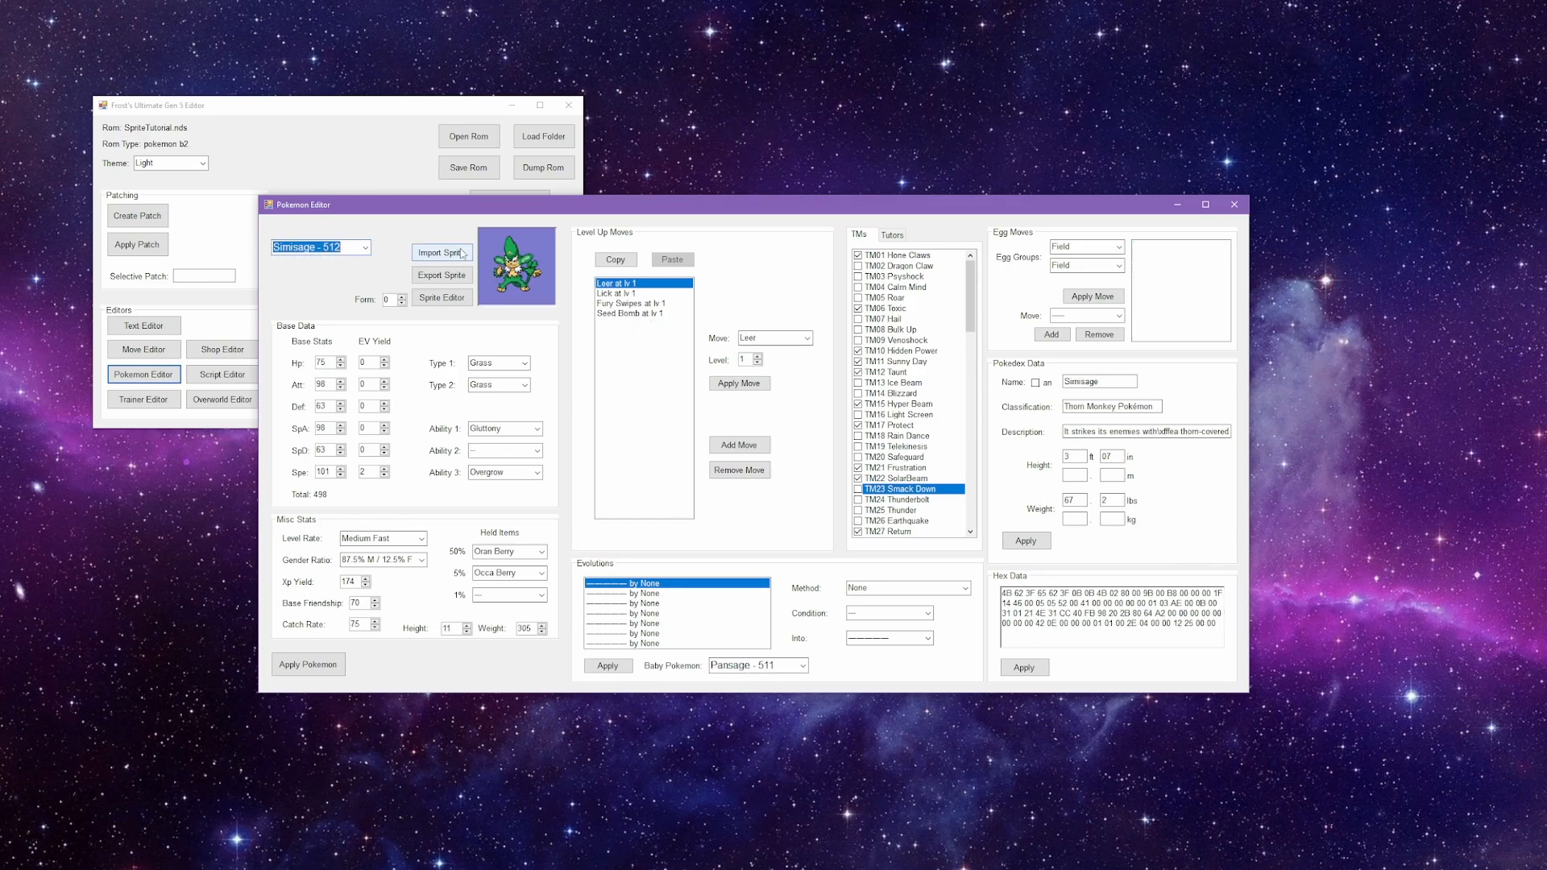
{"action": "left_click", "coordinate": [462, 253]}
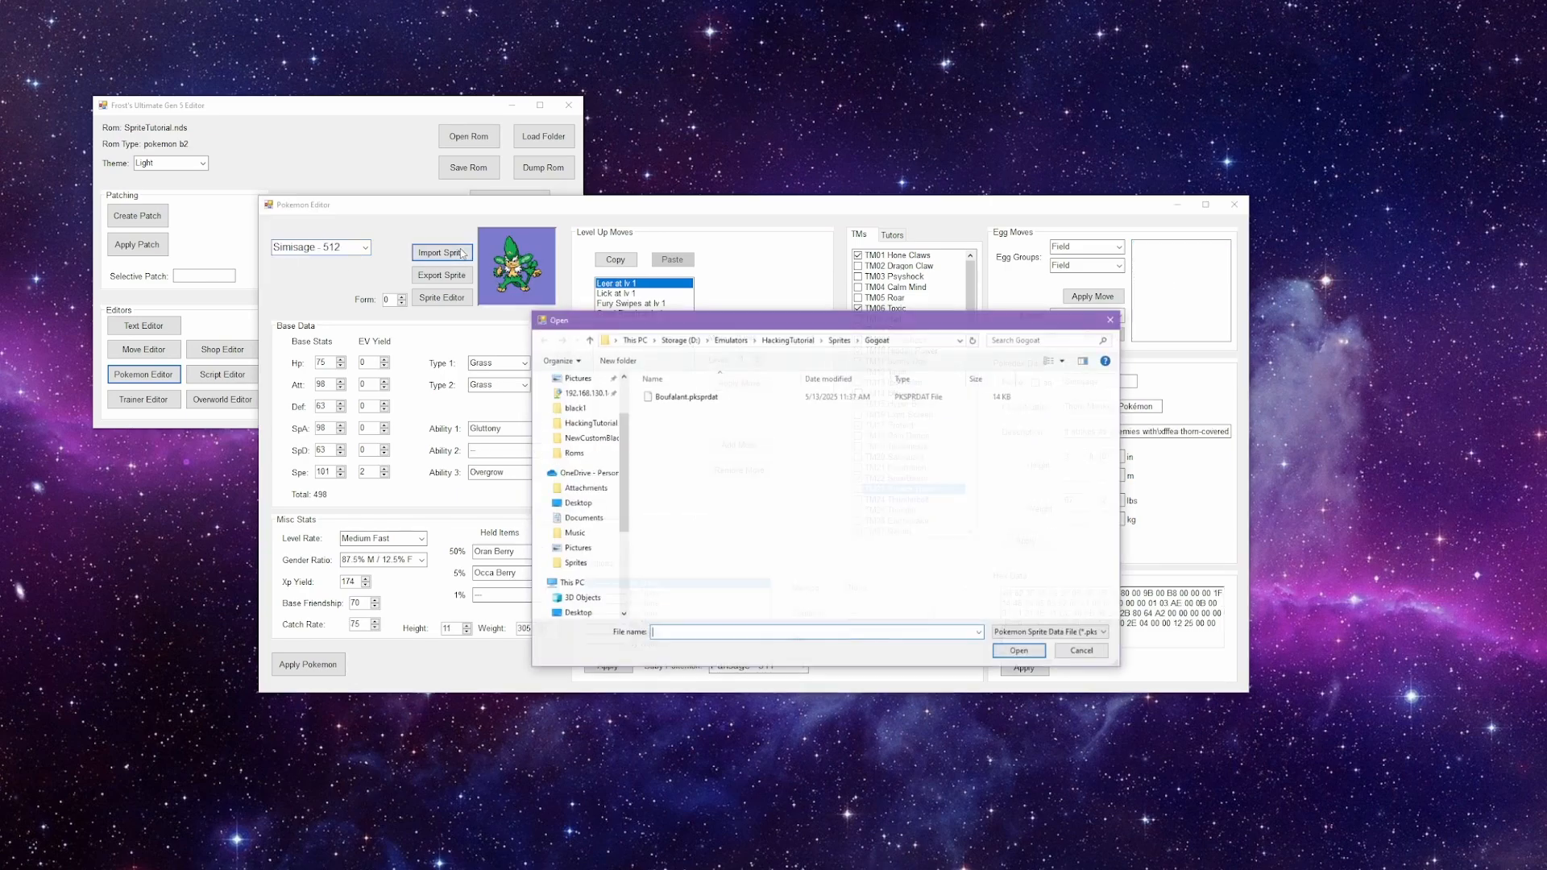
{"action": "left_click", "coordinate": [724, 400]}
{"action": "double_click", "coordinate": [723, 398]}
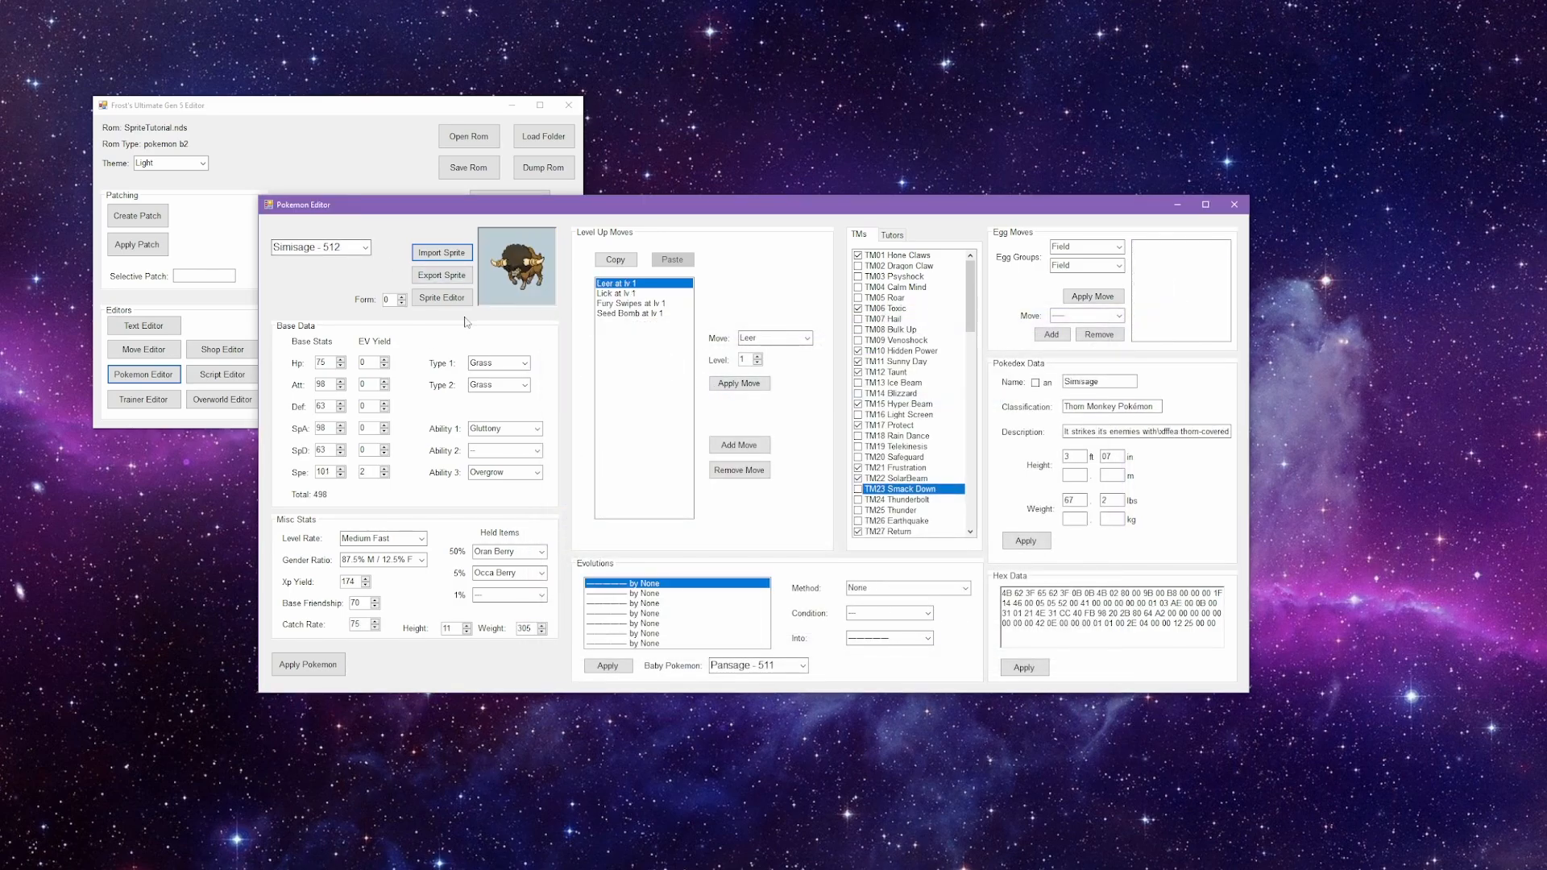
- In the Sprite Editor, save the front sprite and front rig images to the Gogoat folder as FrontSprite.png and FrontRig.png
{"action": "left_click", "coordinate": [442, 298]}
{"action": "left_click_drag", "start_coordinate": [495, 142], "coordinate": [893, 273]}
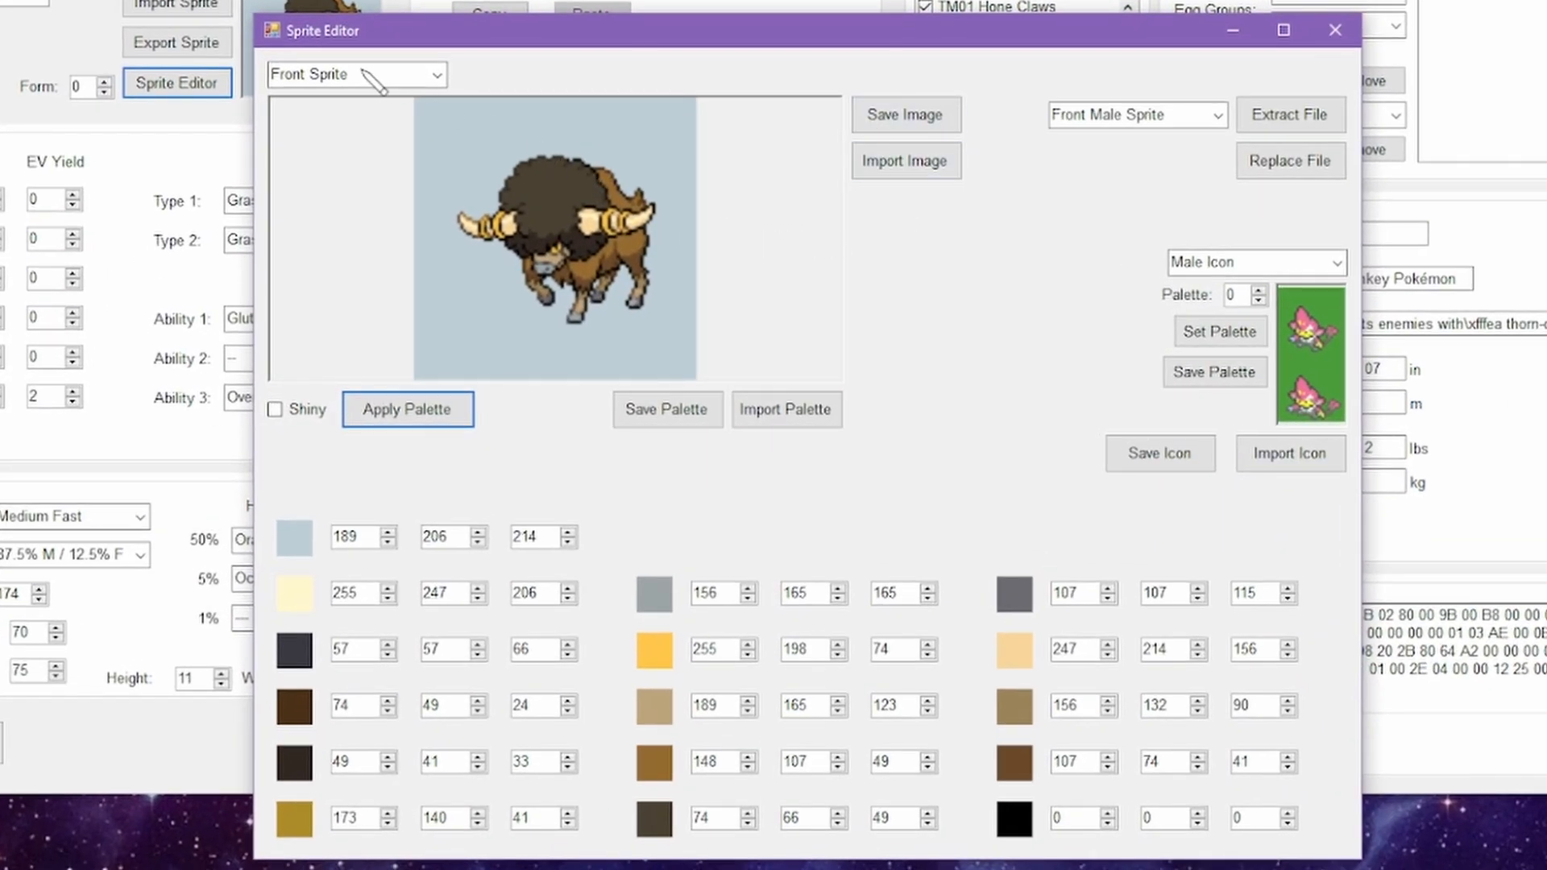
{"action": "left_click", "coordinate": [915, 112]}
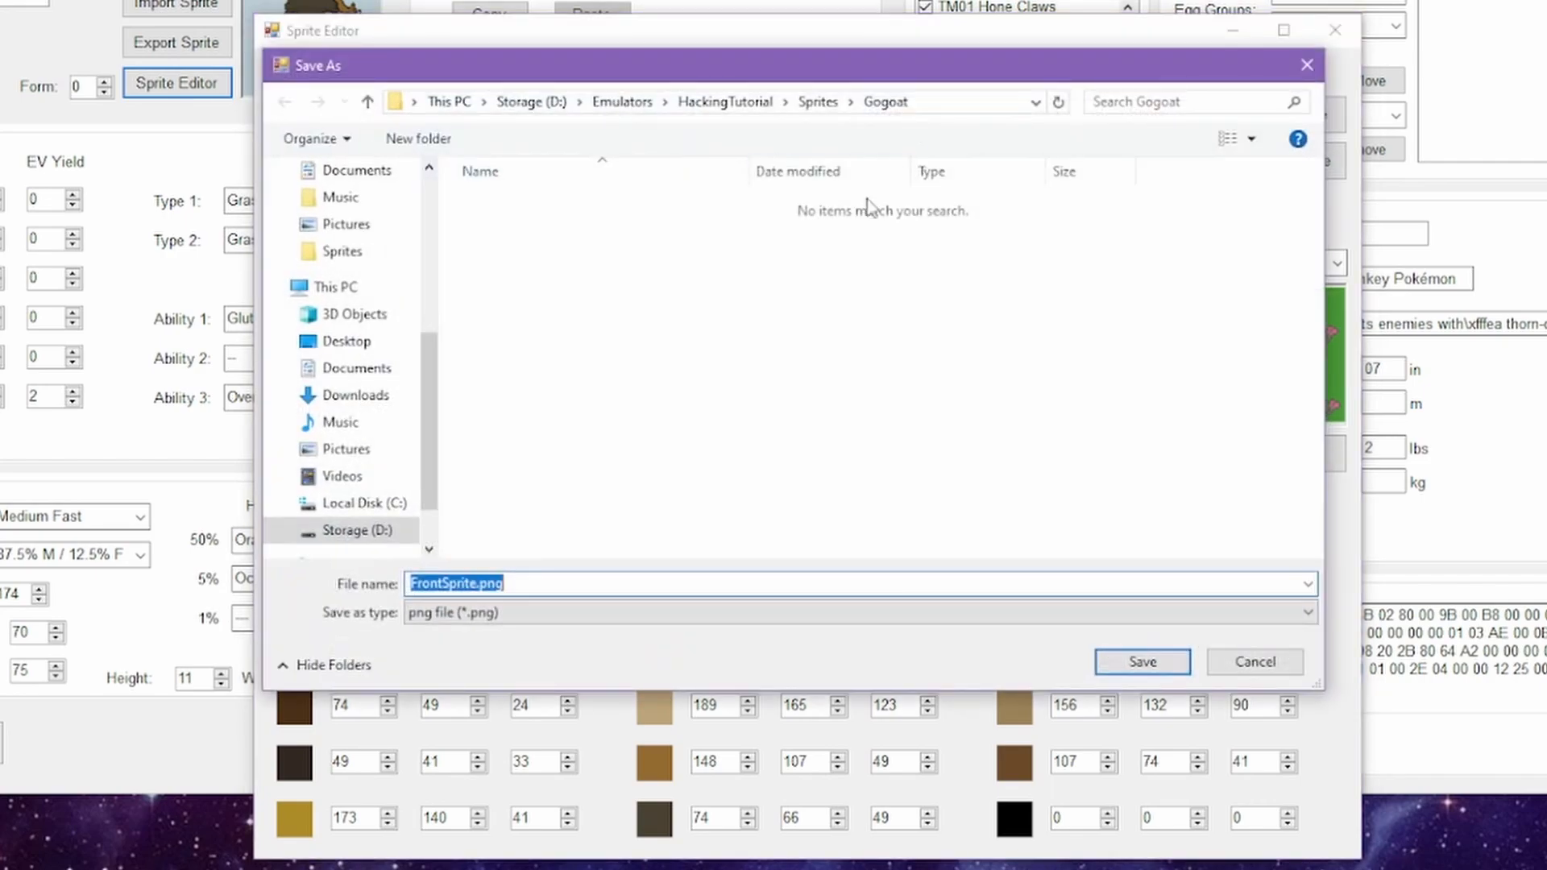
{"action": "left_click", "coordinate": [1143, 662]}
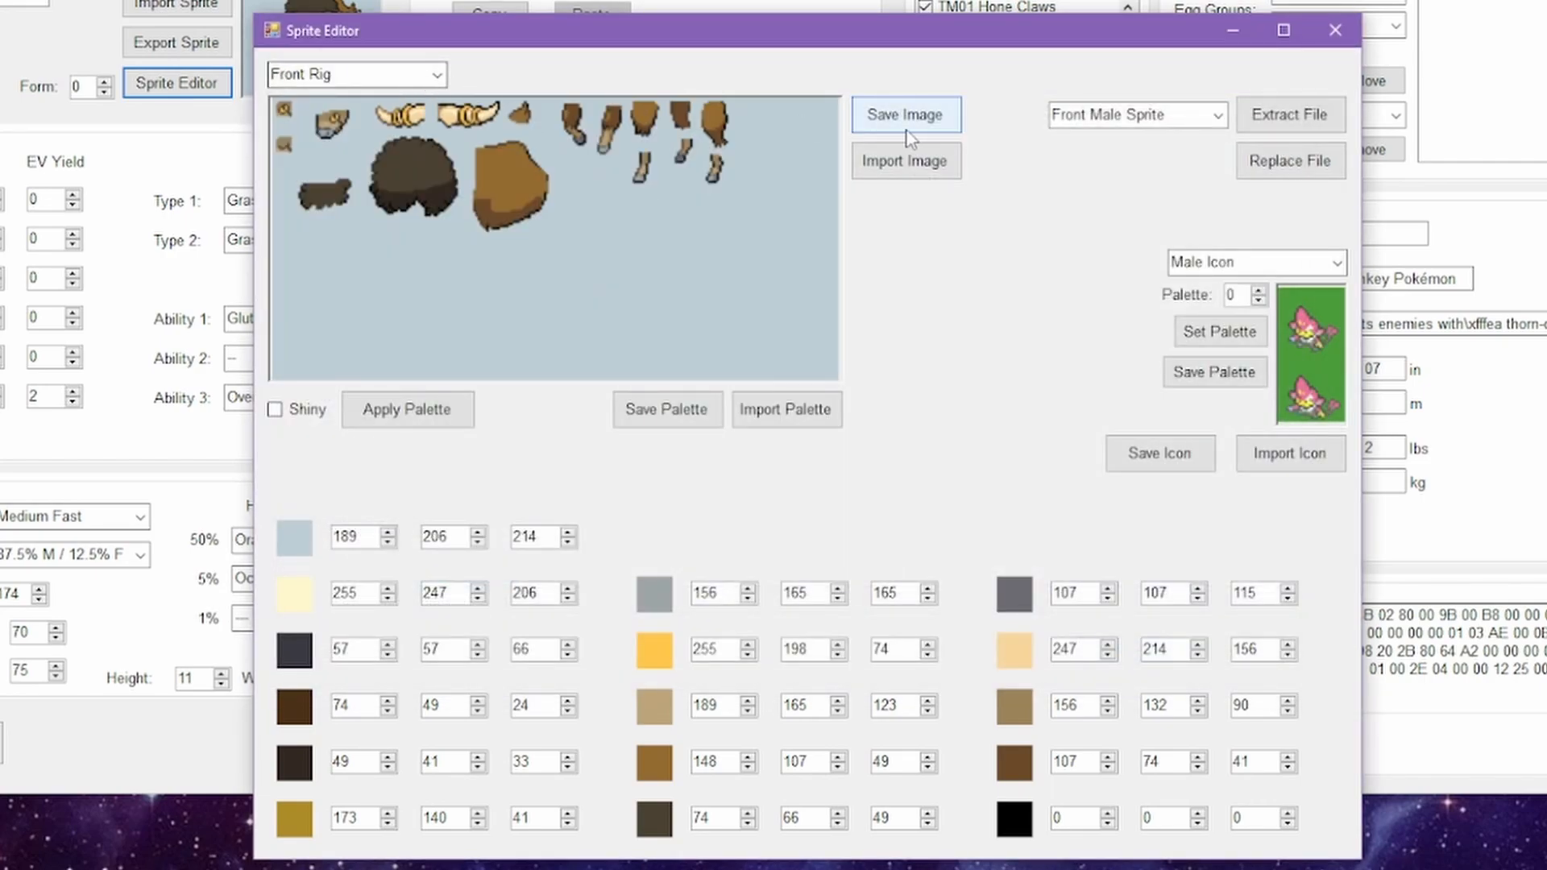
{"action": "left_click", "coordinate": [906, 129]}
{"action": "left_click", "coordinate": [1146, 665]}
- Save the back sprite and back rig images to the Gogoat folder as BackSprite.png and BackRig.png
{"action": "scroll", "coordinate": [416, 73], "scroll_direction": "down", "scroll_amount": 1}
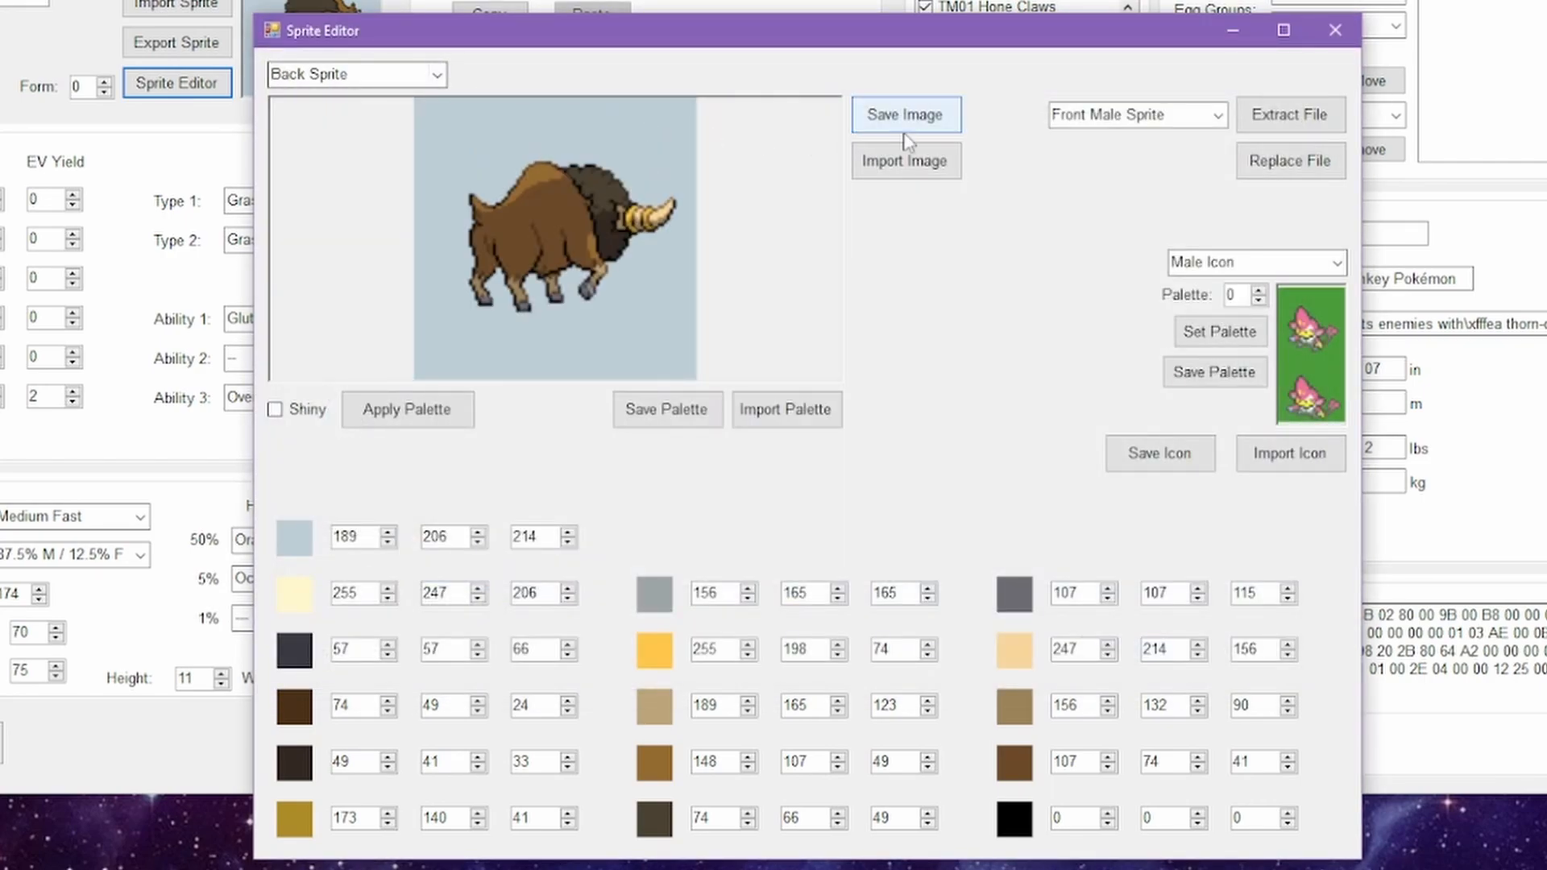
{"action": "left_click", "coordinate": [905, 128]}
{"action": "left_click", "coordinate": [1142, 662]}
{"action": "scroll", "coordinate": [378, 77], "scroll_direction": "down", "scroll_amount": 1}
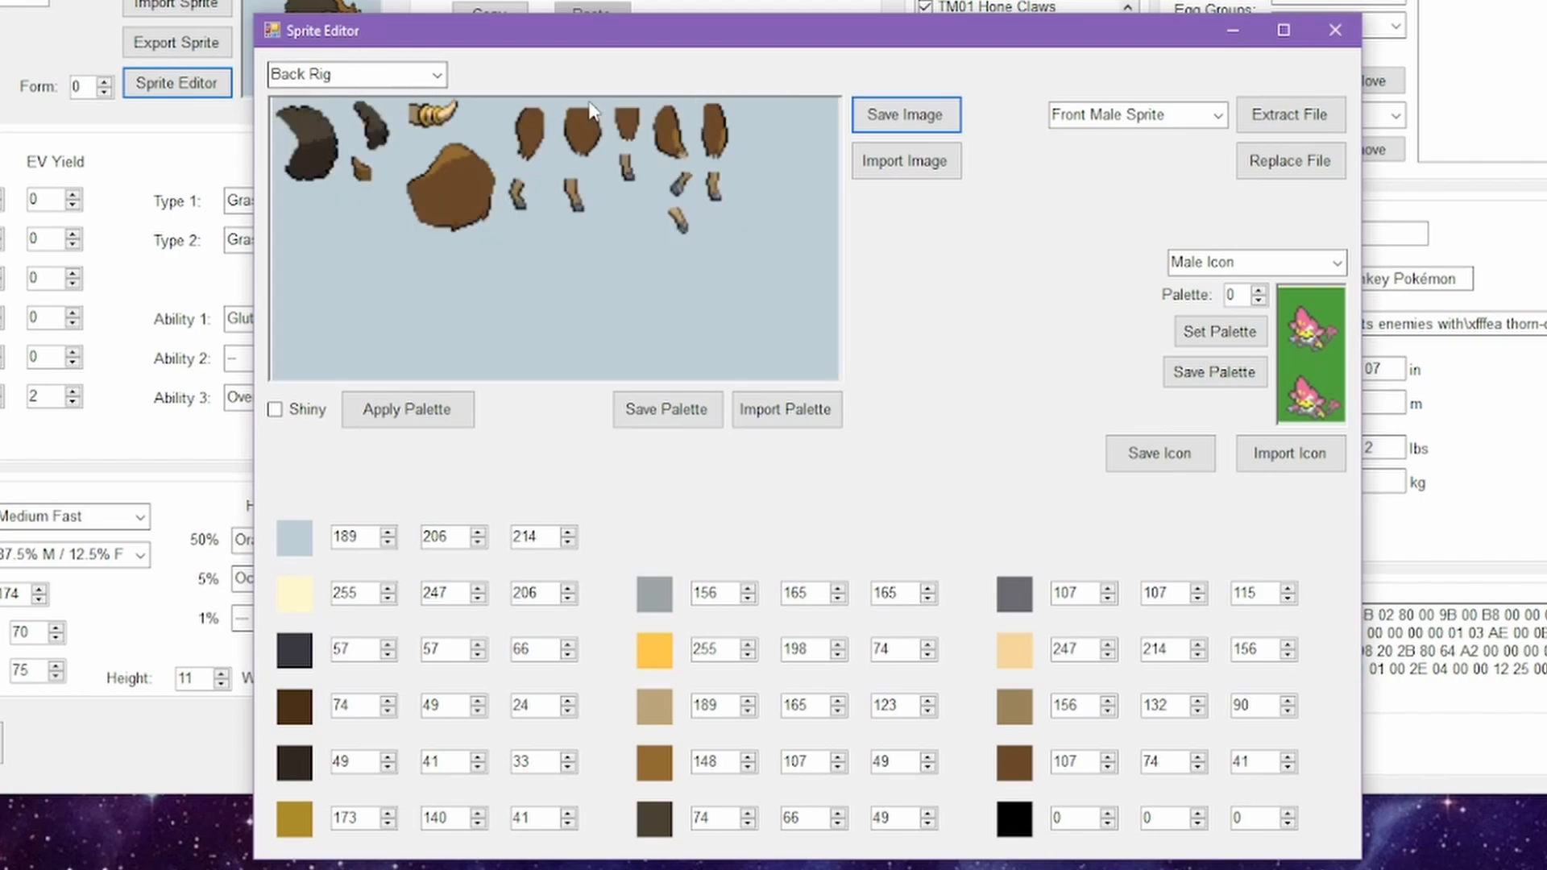
{"action": "left_click", "coordinate": [905, 121]}
{"action": "left_click", "coordinate": [1142, 661]}
- Extract the front and back rig cell files to the Gogoat folder as FrontRigCells.bin and BackRigCells.bin
{"action": "scroll", "coordinate": [1198, 114], "scroll_direction": "down", "scroll_amount": 4}
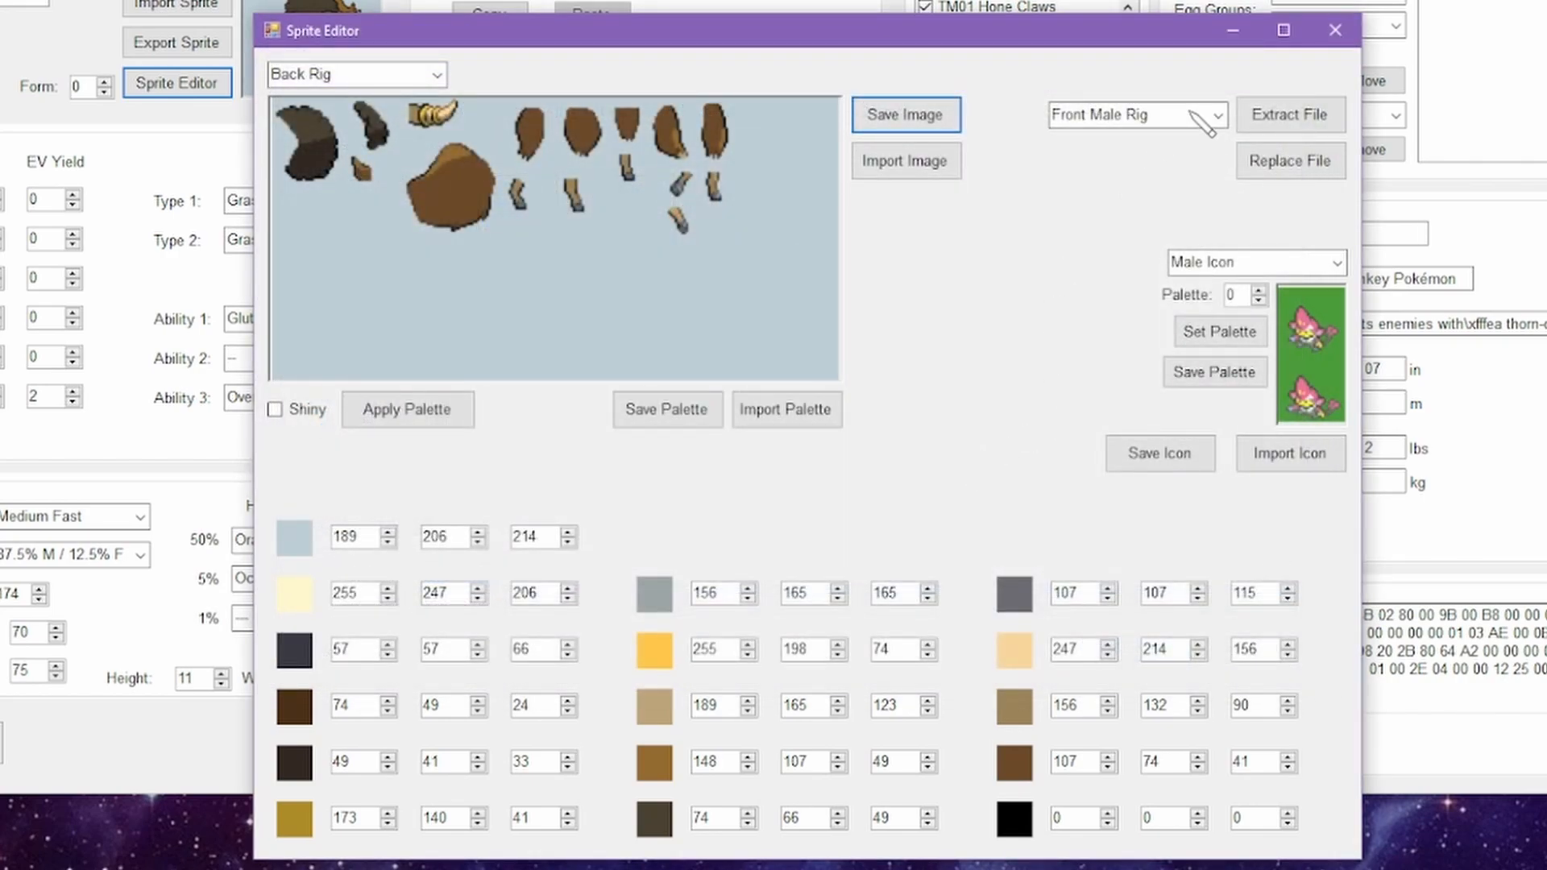
{"action": "left_click", "coordinate": [1268, 119]}
{"action": "left_click", "coordinate": [1142, 659]}
{"action": "scroll", "coordinate": [1148, 125], "scroll_direction": "down", "scroll_amount": 1}
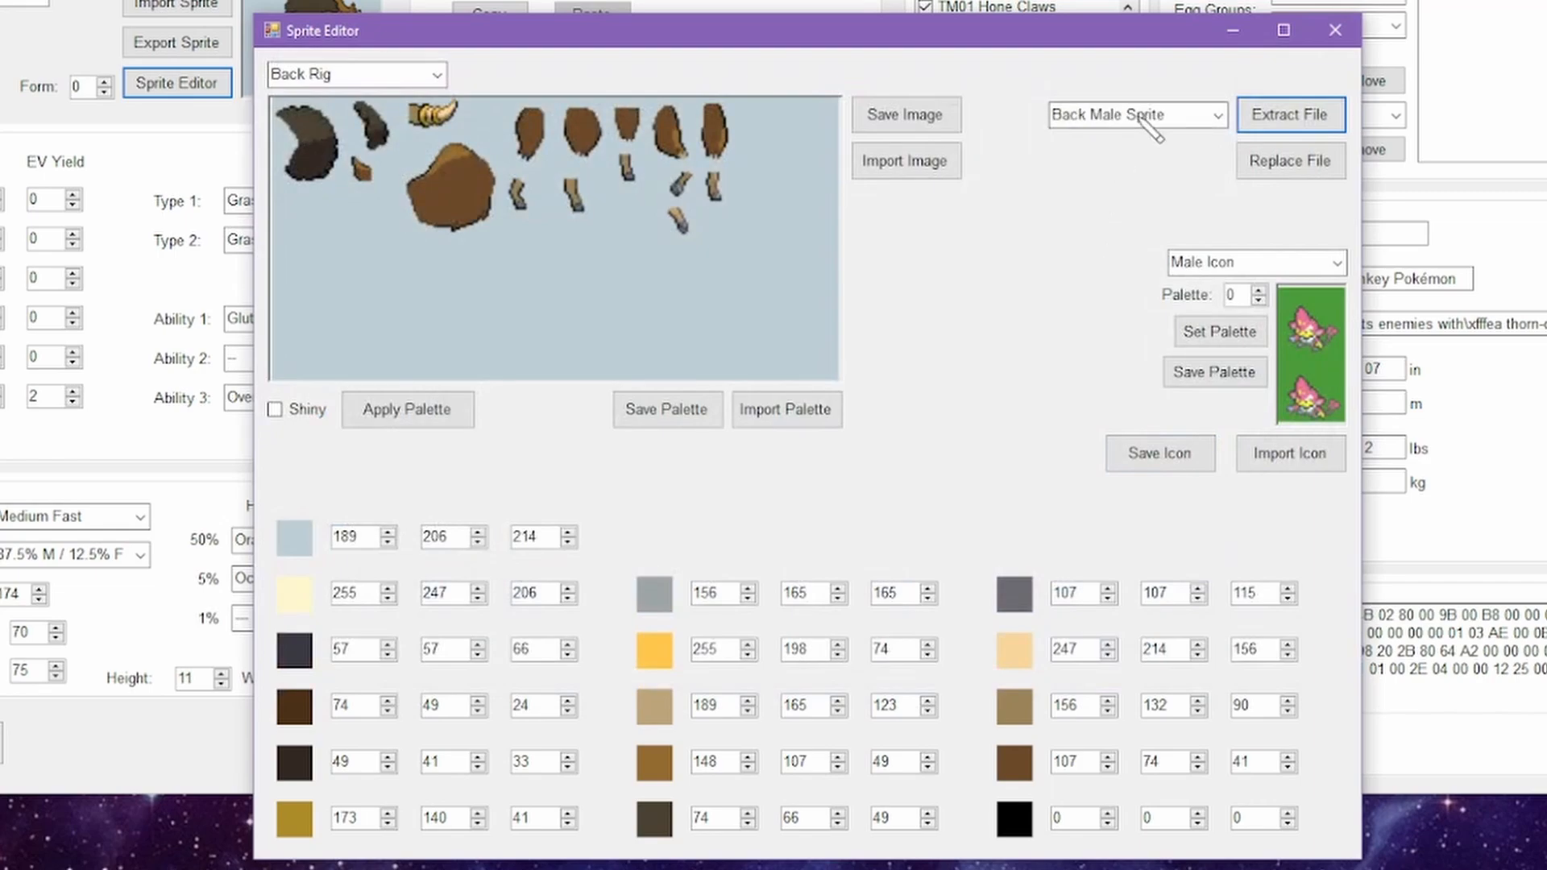
{"action": "scroll", "coordinate": [1148, 125], "scroll_direction": "down", "scroll_amount": 3}
{"action": "left_click", "coordinate": [1287, 115]}
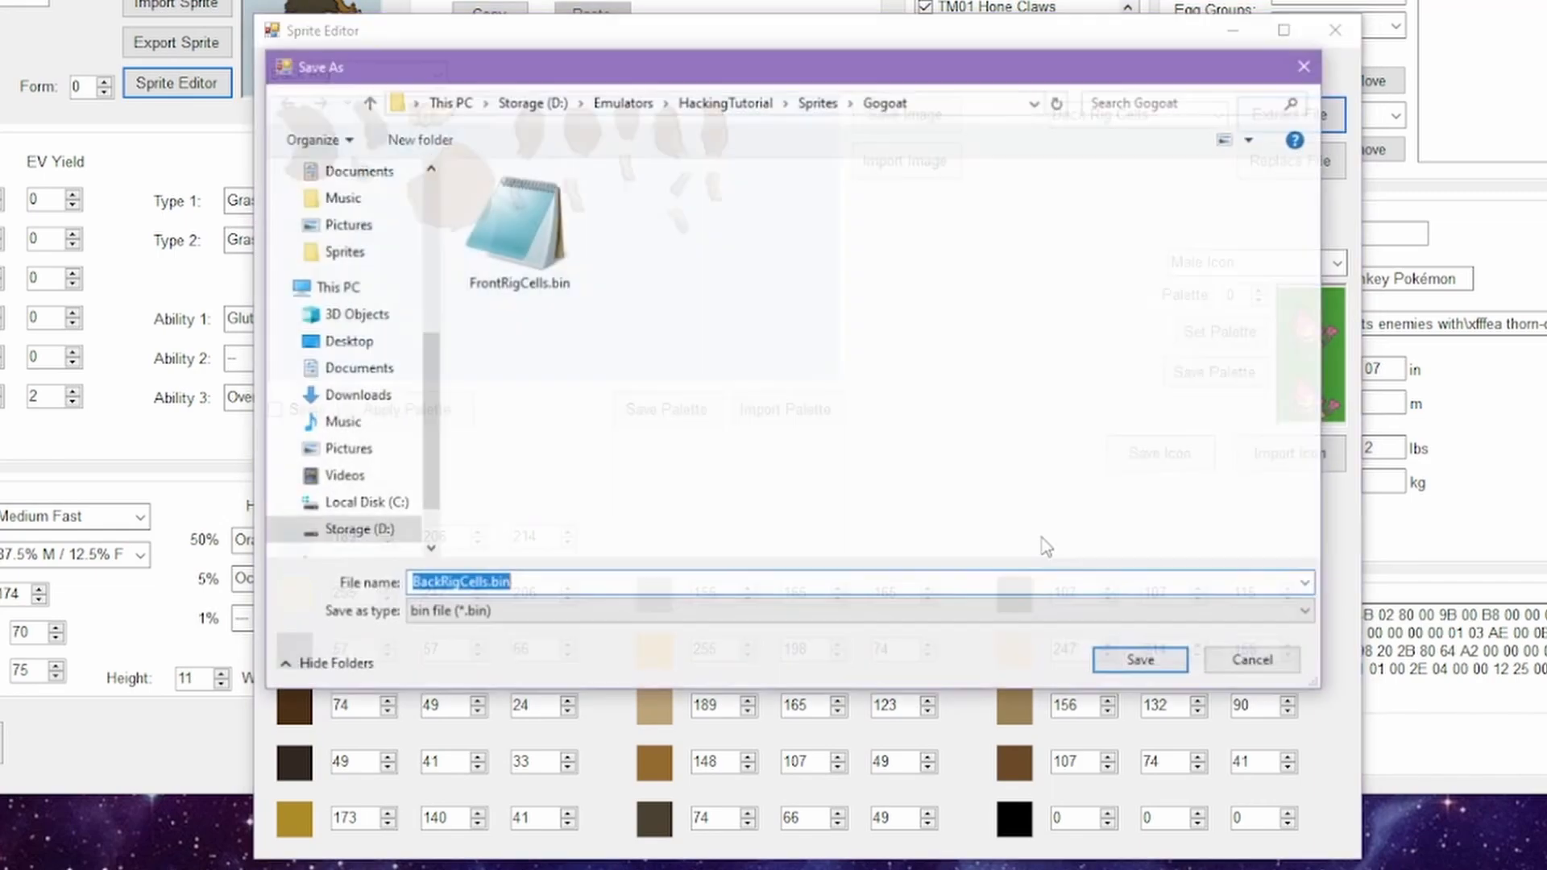
{"action": "left_click", "coordinate": [1139, 659]}
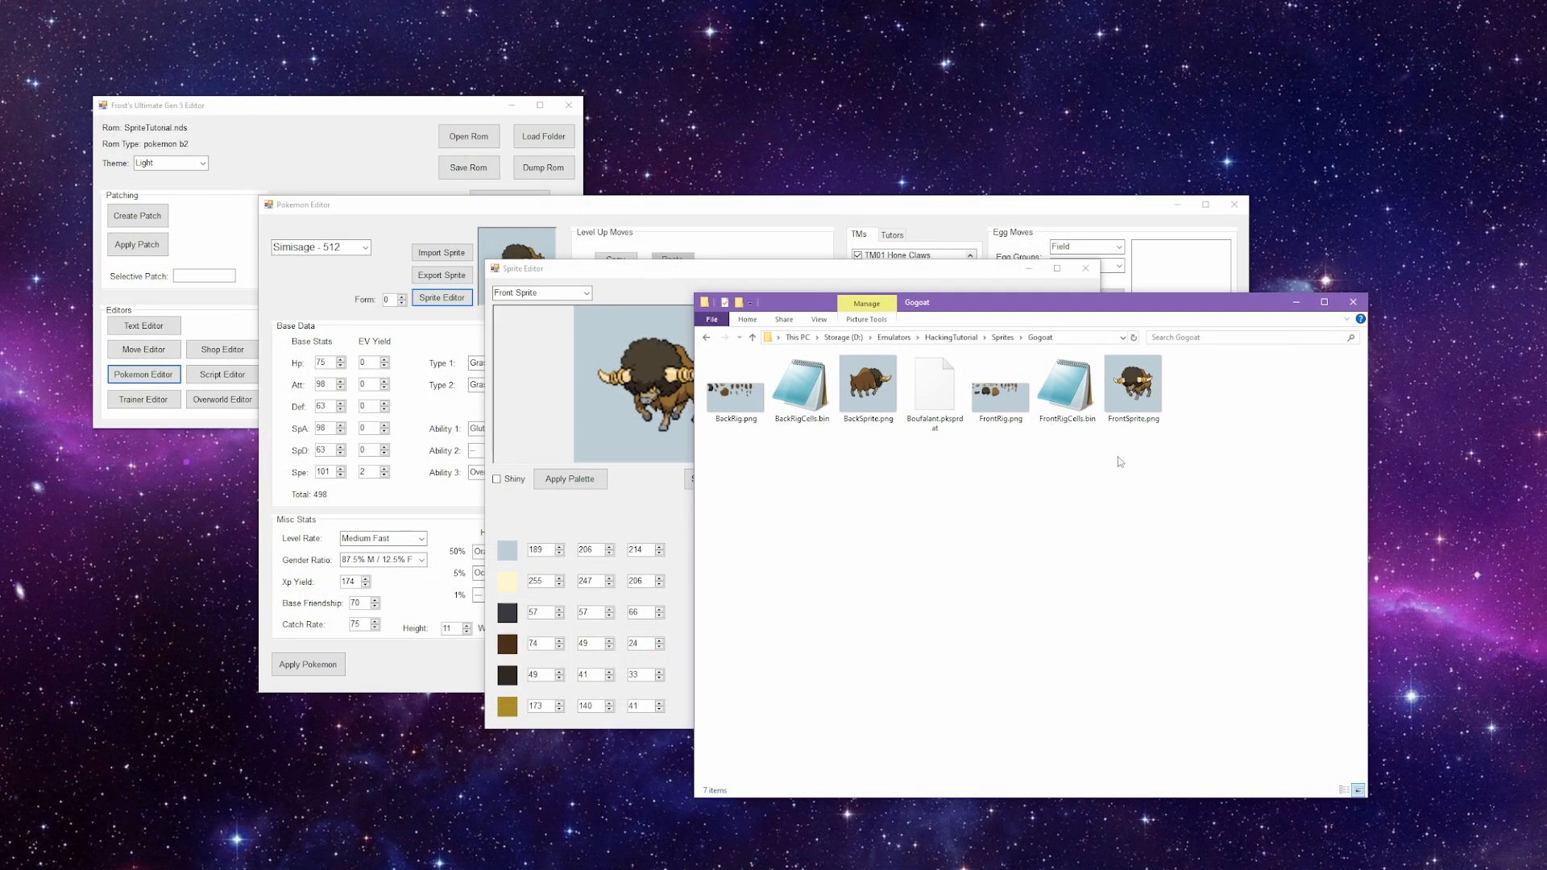
- Open FrontSprite.png in paint.net and paste the copied Gogoat sprite onto a new layer
{"action": "double_click", "coordinate": [1132, 394]}
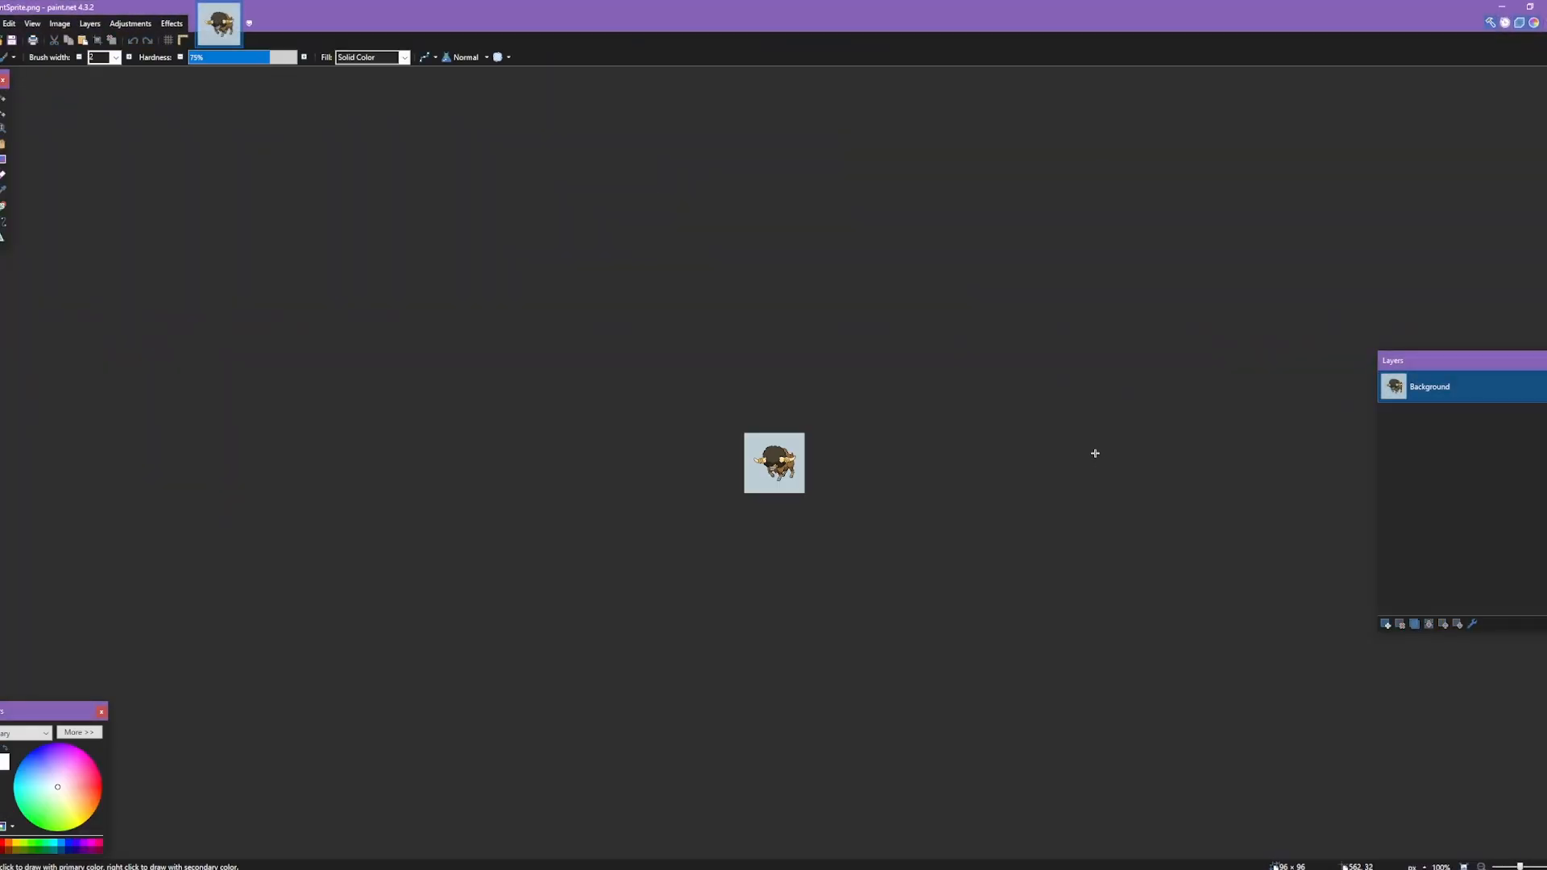
{"action": "scroll", "coordinate": [784, 469], "scroll_direction": "up", "scroll_amount": 4}
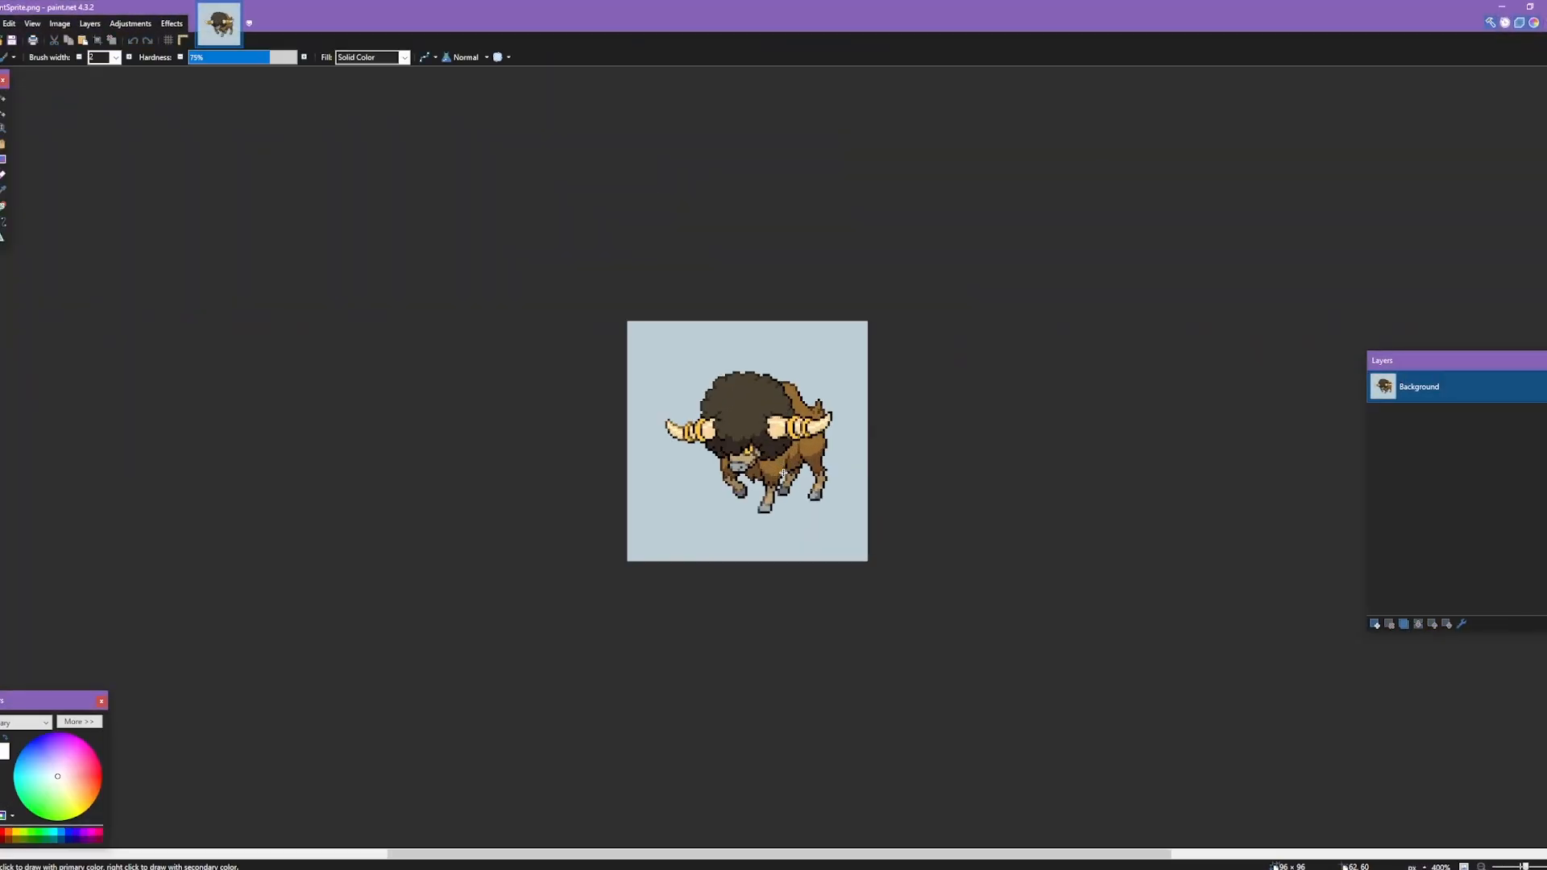
{"action": "left_click", "coordinate": [884, 580]}
{"action": "key", "text": "m"}
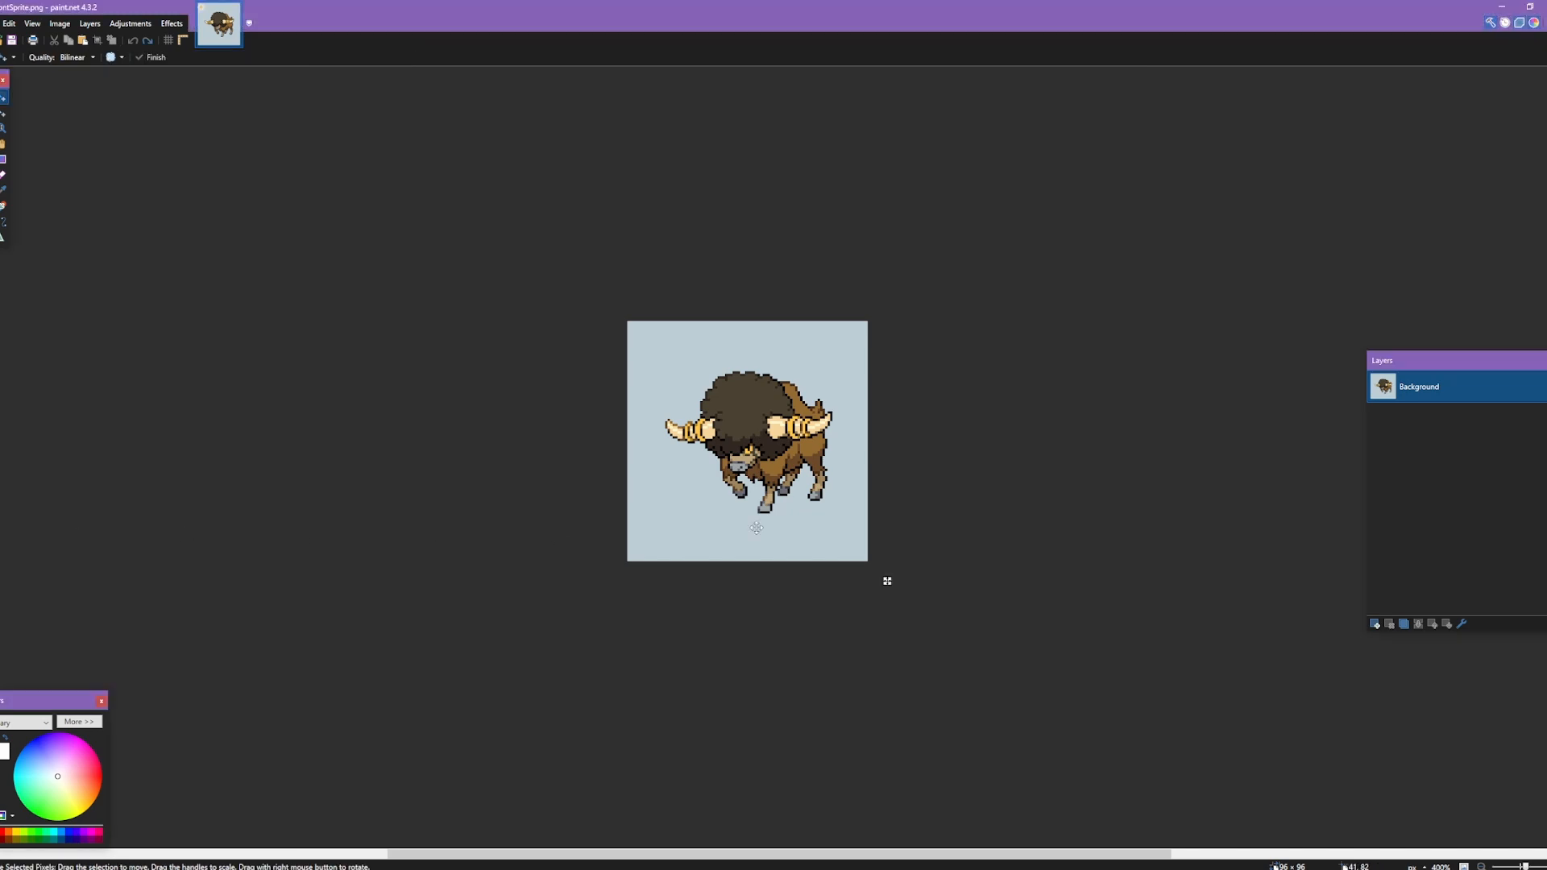
{"action": "left_click", "coordinate": [1375, 625]}
{"action": "key", "text": "ctrl+v"}
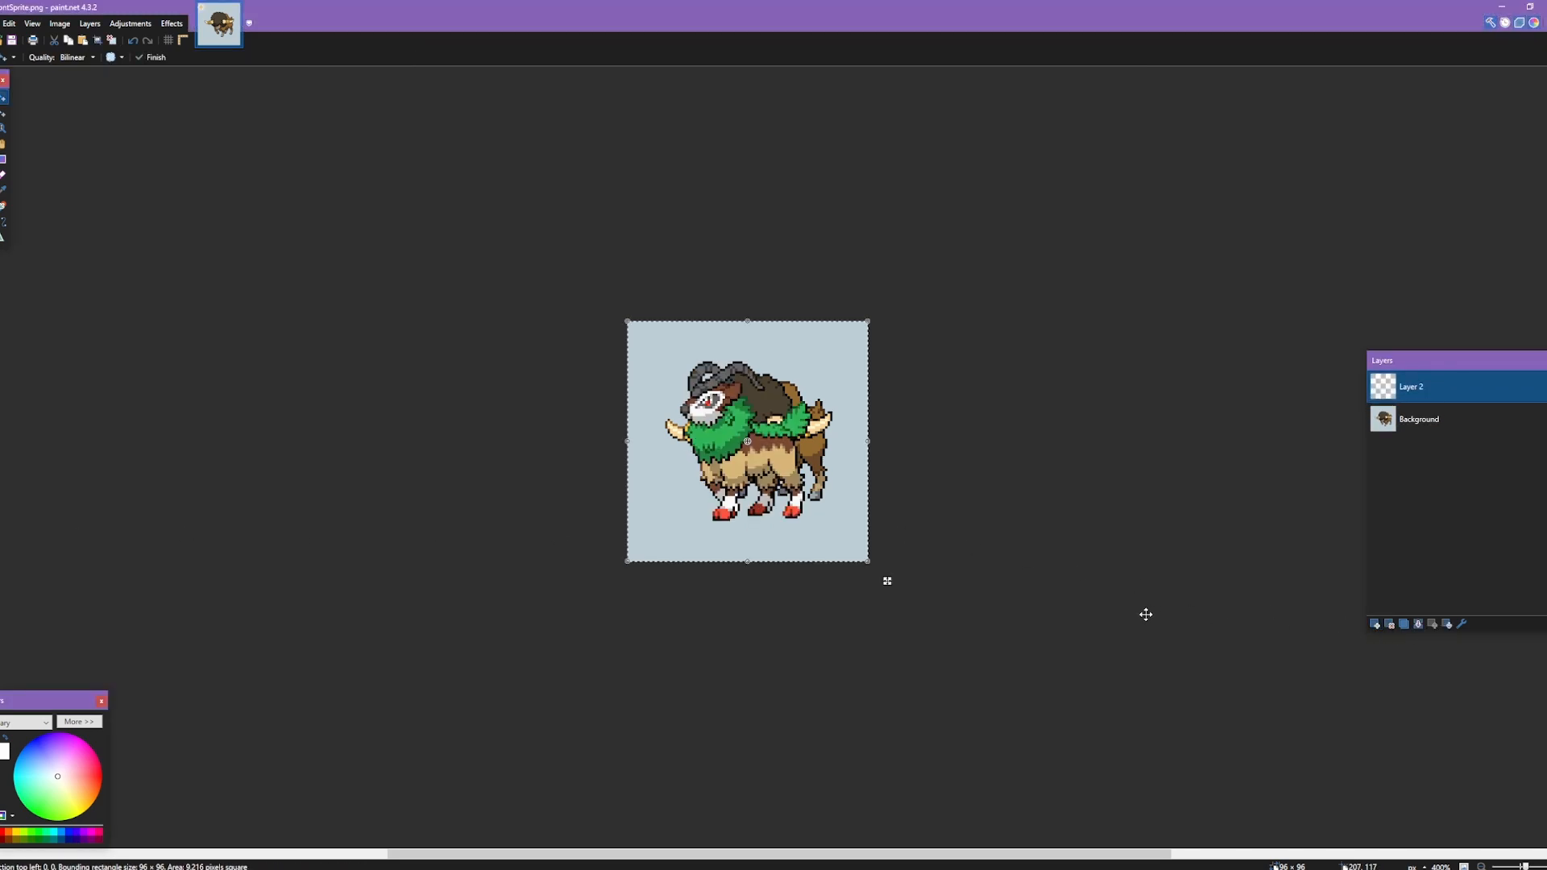
- Shift the pasted Gogoat sprite about 6 px right and 3 px up over the Bouffalant sprite, and deselect it
{"action": "scroll", "coordinate": [892, 574], "scroll_direction": "up", "scroll_amount": 2}
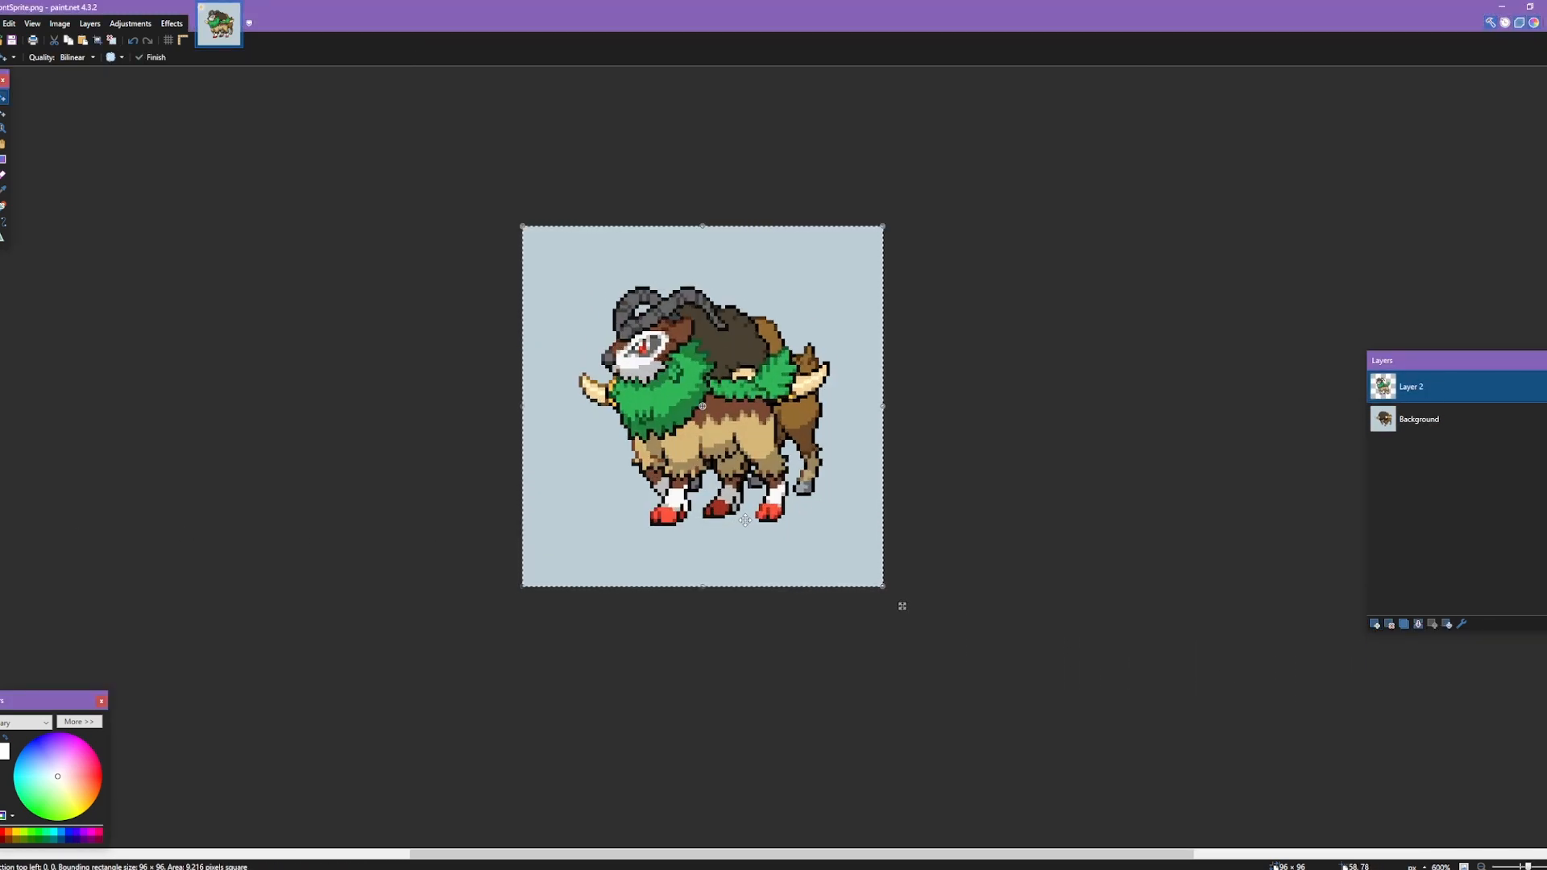
{"action": "mouse_move", "coordinate": [901, 608]}
{"action": "left_mouse_down"}
{"action": "mouse_move", "coordinate": [922, 559]}
{"action": "mouse_move", "coordinate": [924, 595]}
{"action": "left_mouse_up"}
{"action": "left_click_drag", "start_coordinate": [774, 502], "coordinate": [773, 503]}
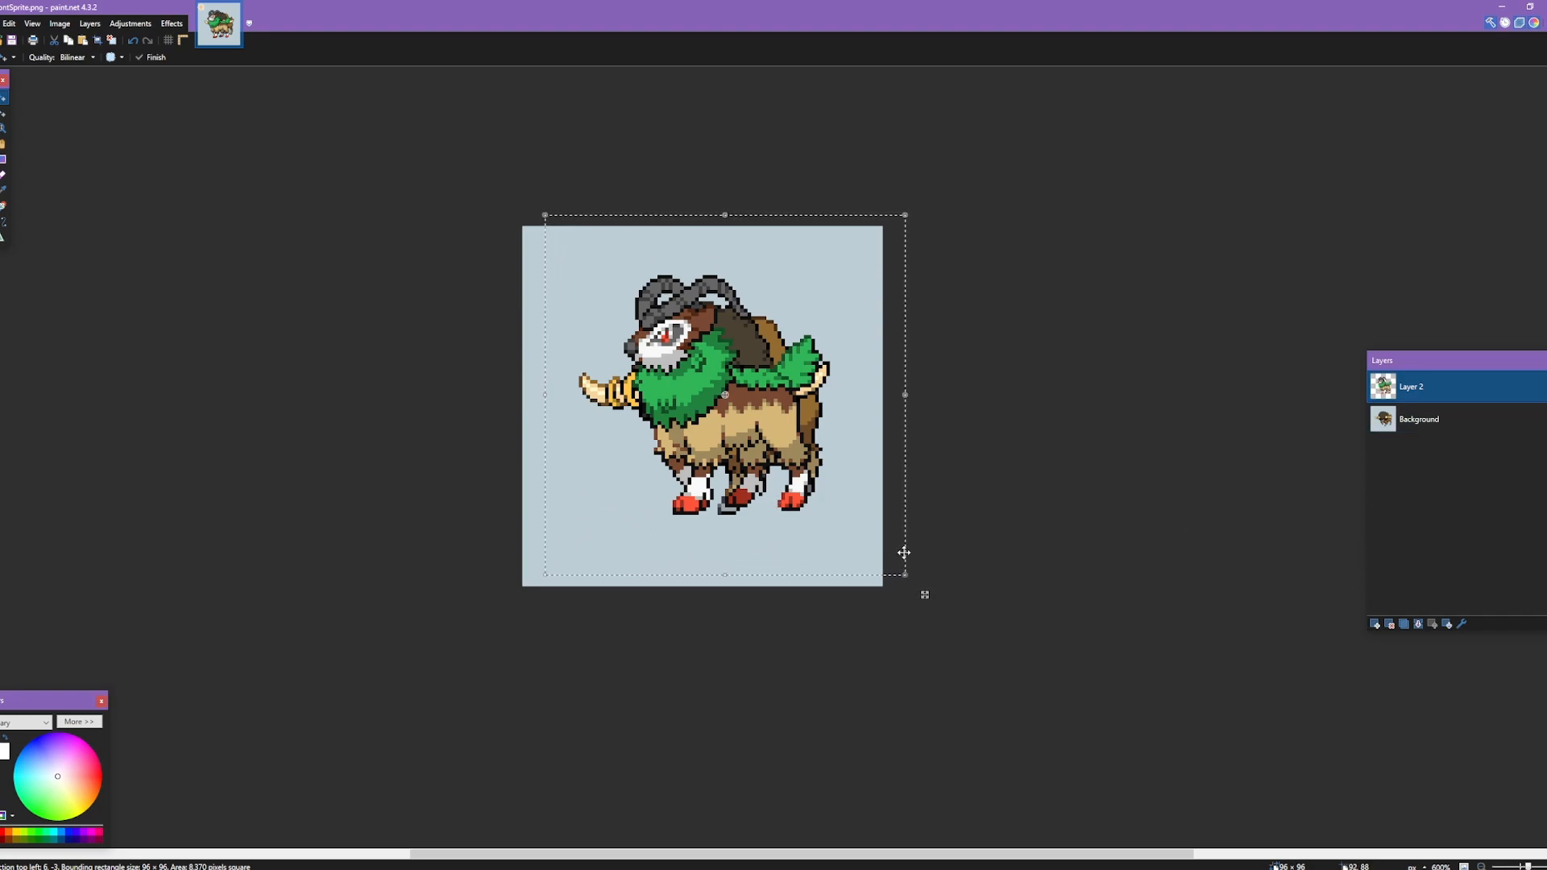
{"action": "key", "text": "ctrl+d"}
- Sample the light blue backdrop colour from the Background layer and fill the empty area around Gogoat on Layer 2
{"action": "left_click", "coordinate": [1463, 425]}
{"action": "key", "text": "k"}
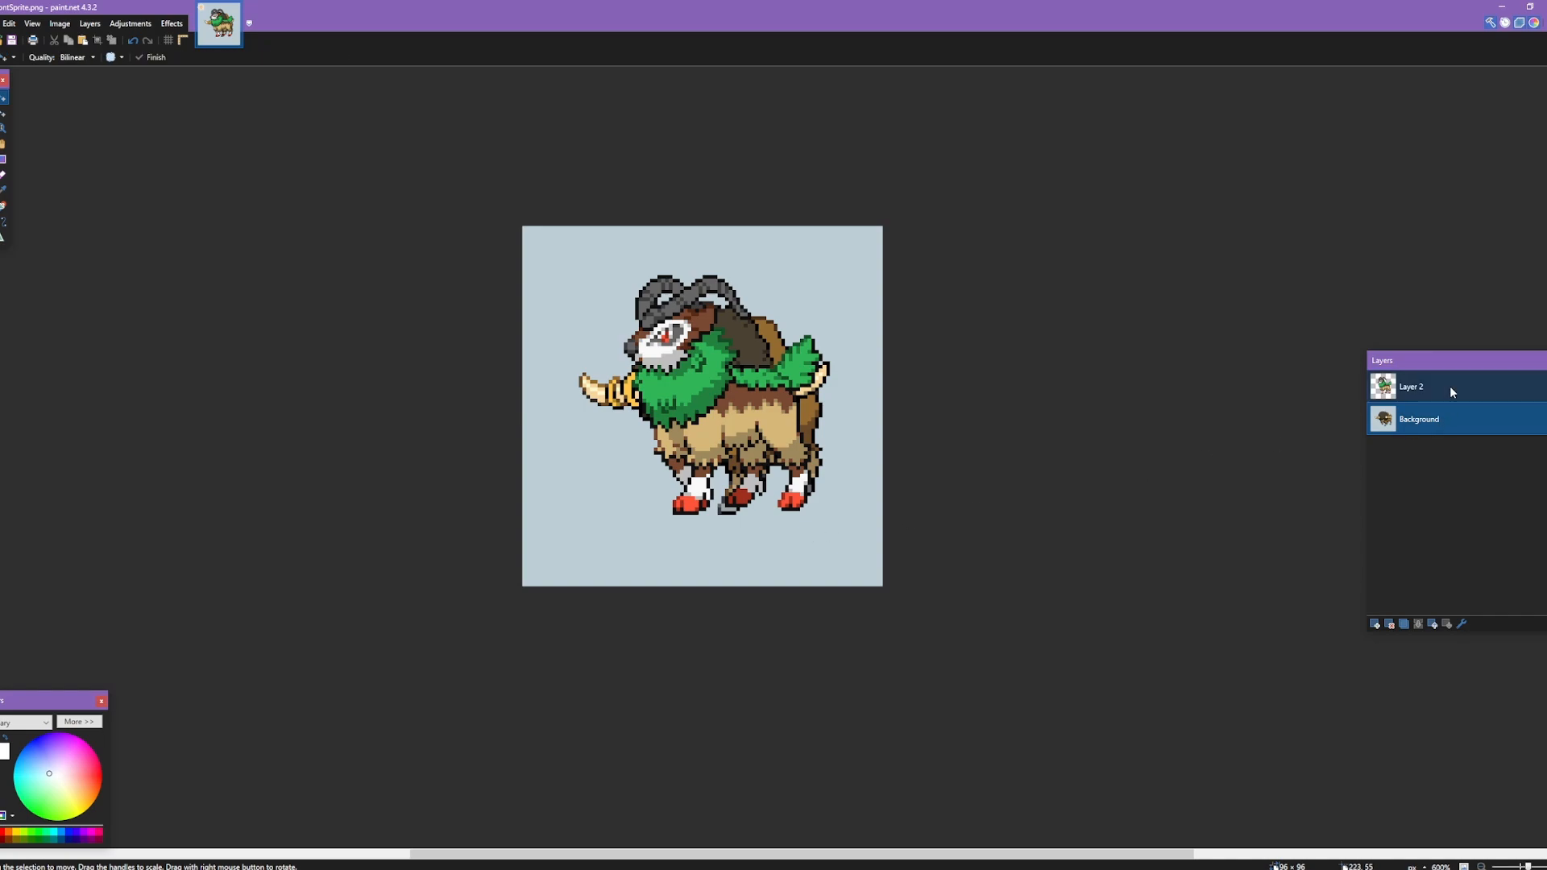
{"action": "left_click", "coordinate": [1449, 386]}
{"action": "key", "text": "f"}
{"action": "left_click", "coordinate": [839, 516]}
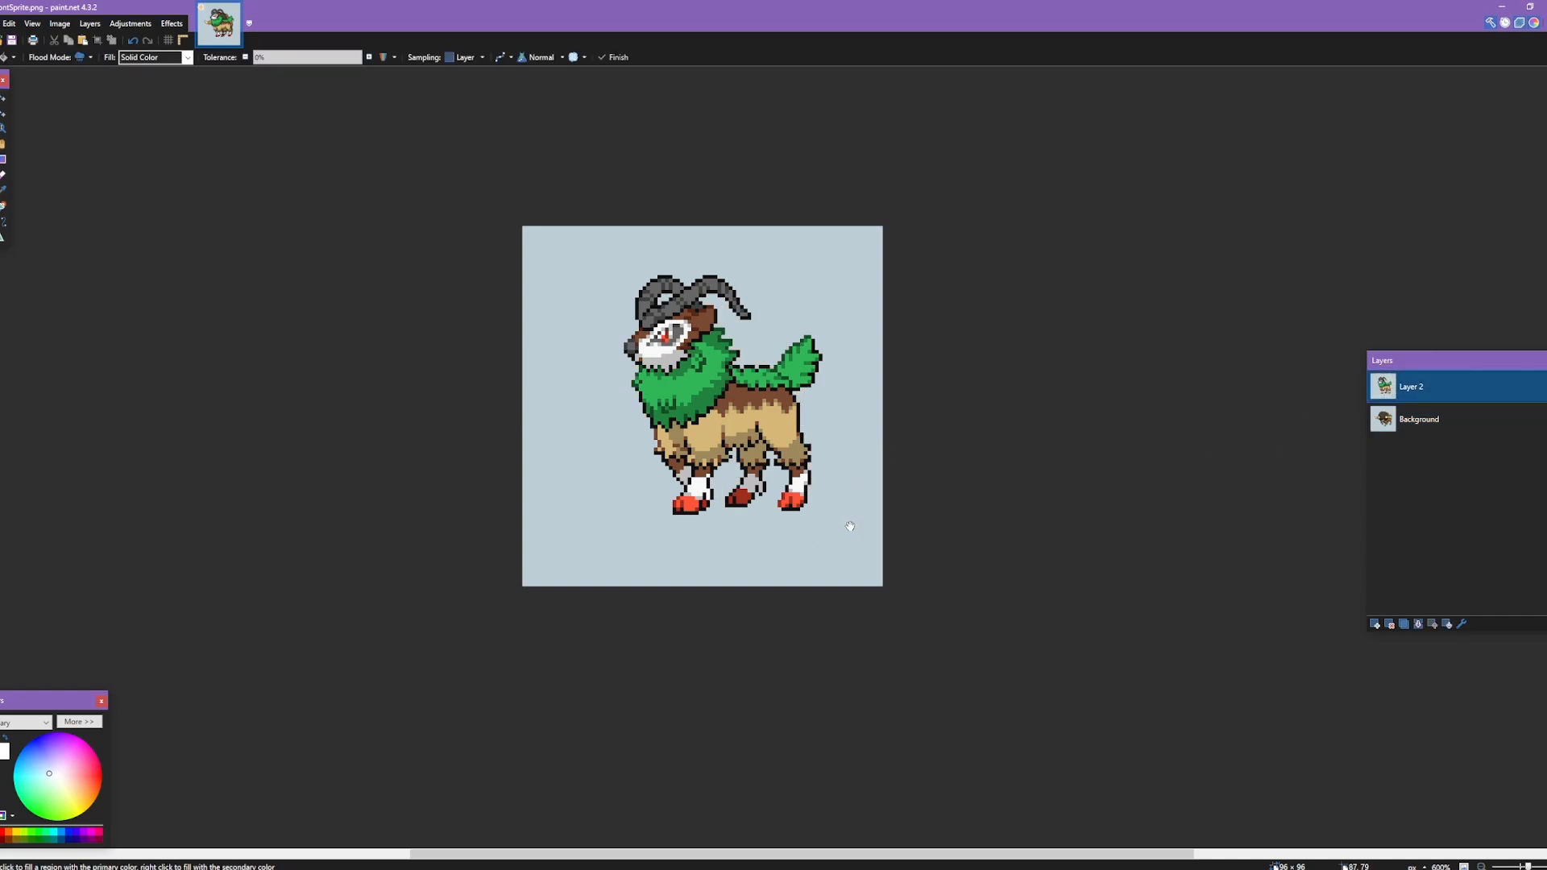
- Merge Layer 2 down into the Background layer and save FrontSprite.png
{"action": "left_click", "coordinate": [1420, 625]}
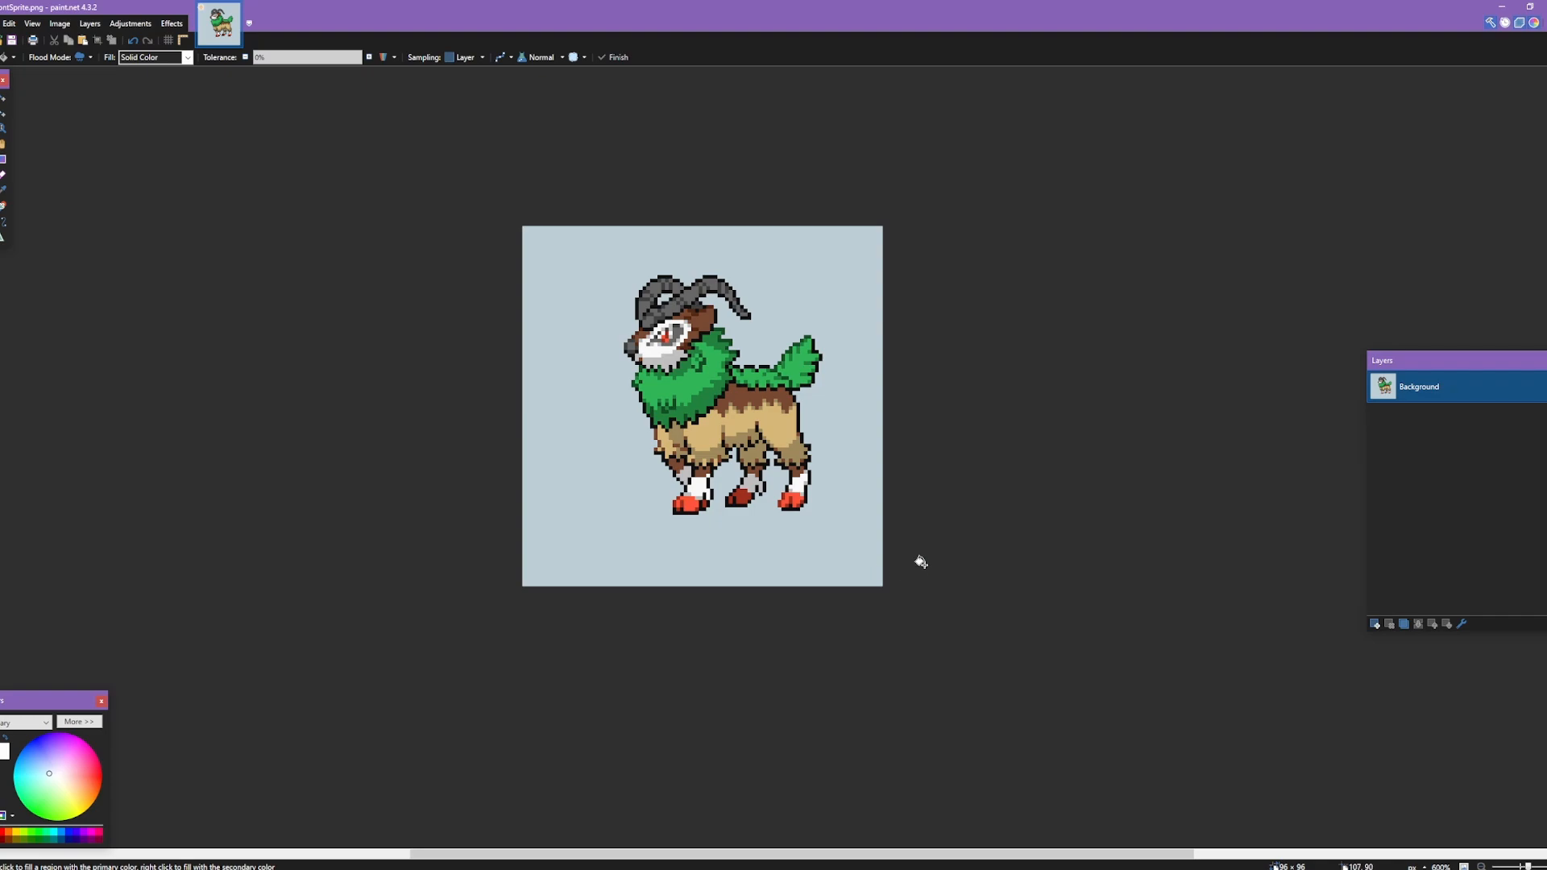
{"action": "key", "text": "ctrl+s"}
{"action": "left_click", "coordinate": [565, 432]}
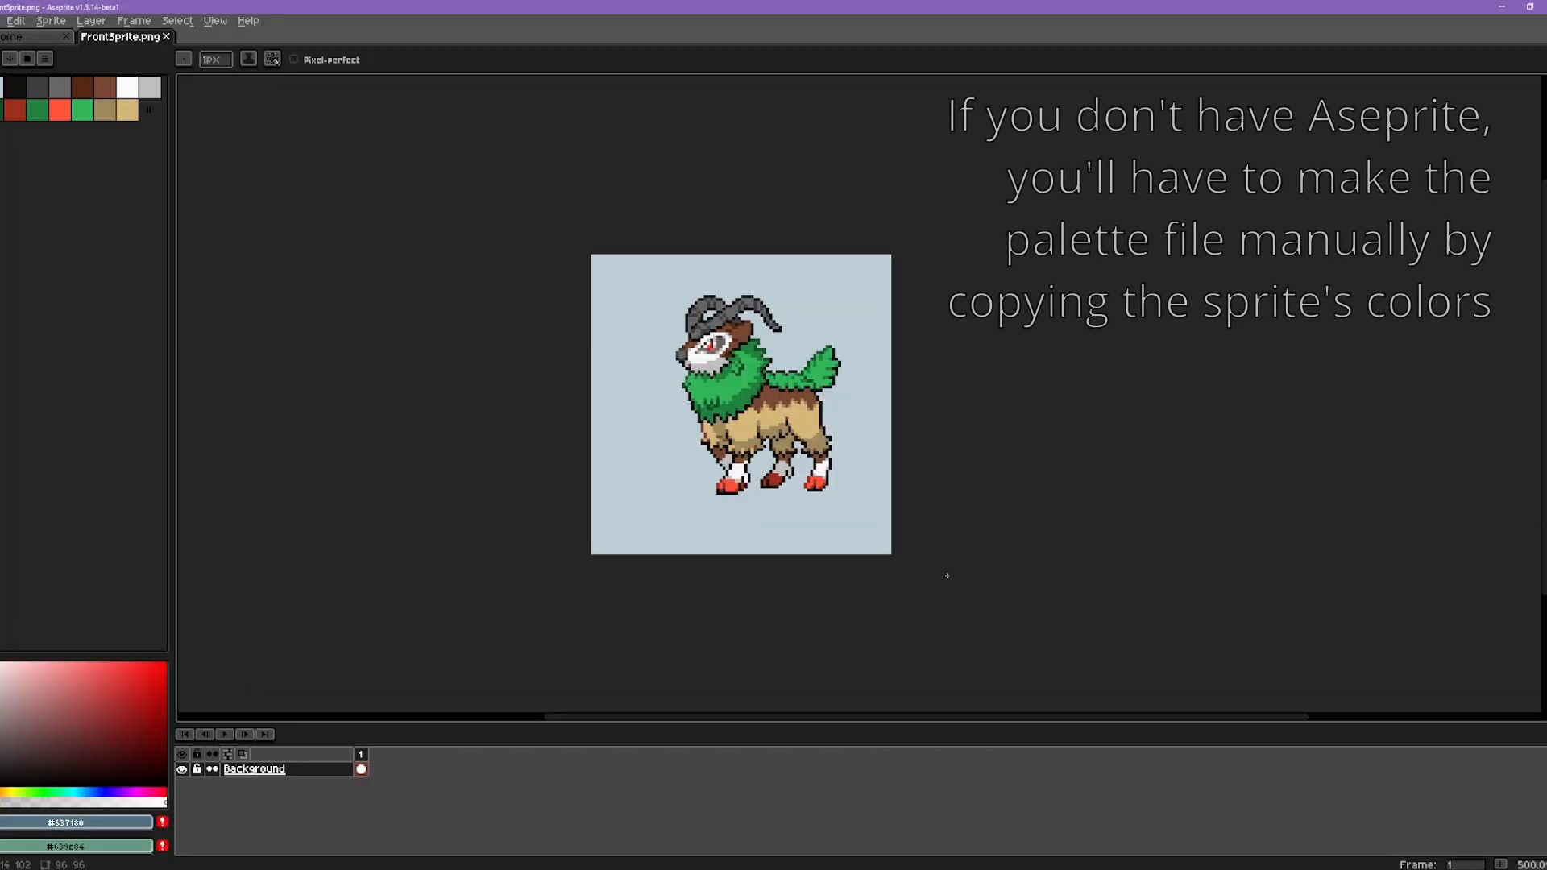
- Save the Gogoat sprite's colour palette as Palette.png in the Gogoat folder
{"action": "left_click", "coordinate": [50, 58]}
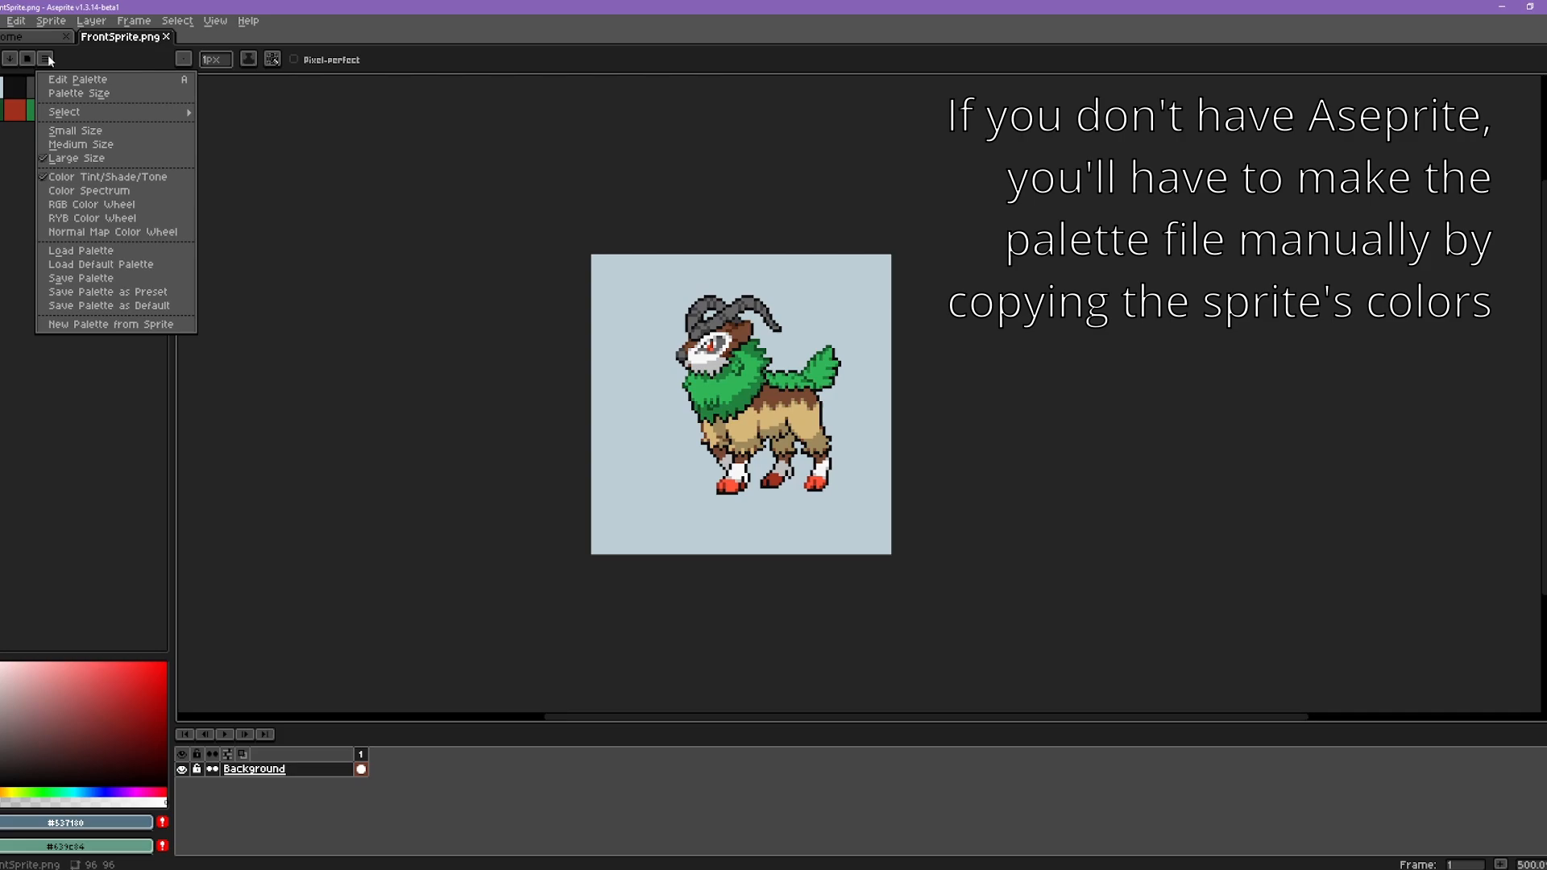
{"action": "left_click", "coordinate": [103, 278]}
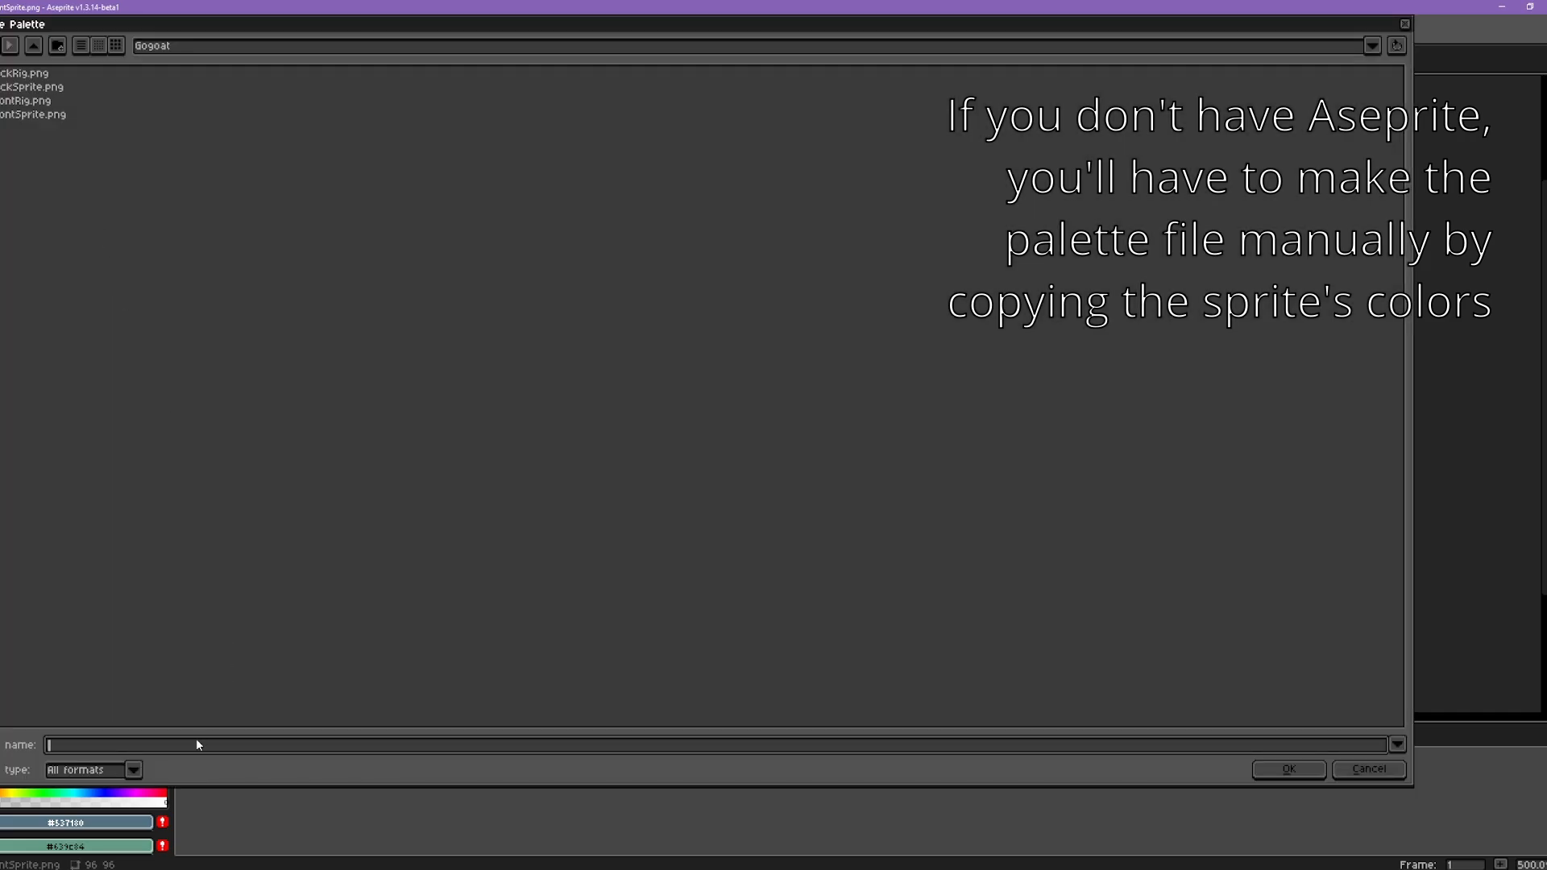
{"action": "type", "text": "Palette."}
{"action": "type", "text": "gpl"}
{"action": "key", "text": "Return"}
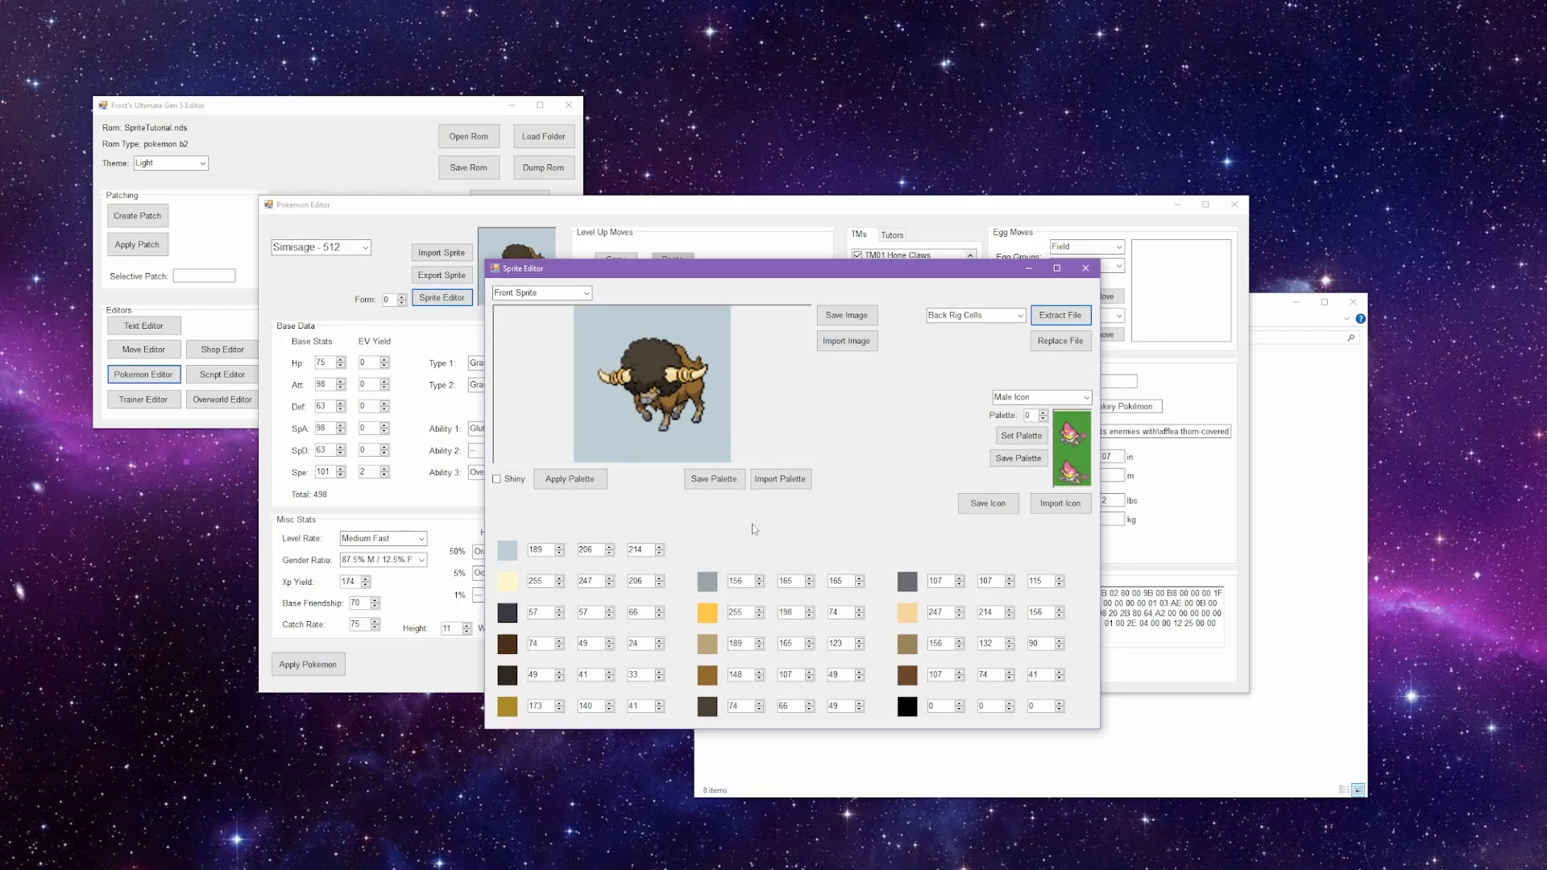
- In the Sprite Editor, import Palette.png as Simisage's palette and FrontSprite.png as its front sprite image
{"action": "left_click", "coordinate": [780, 479]}
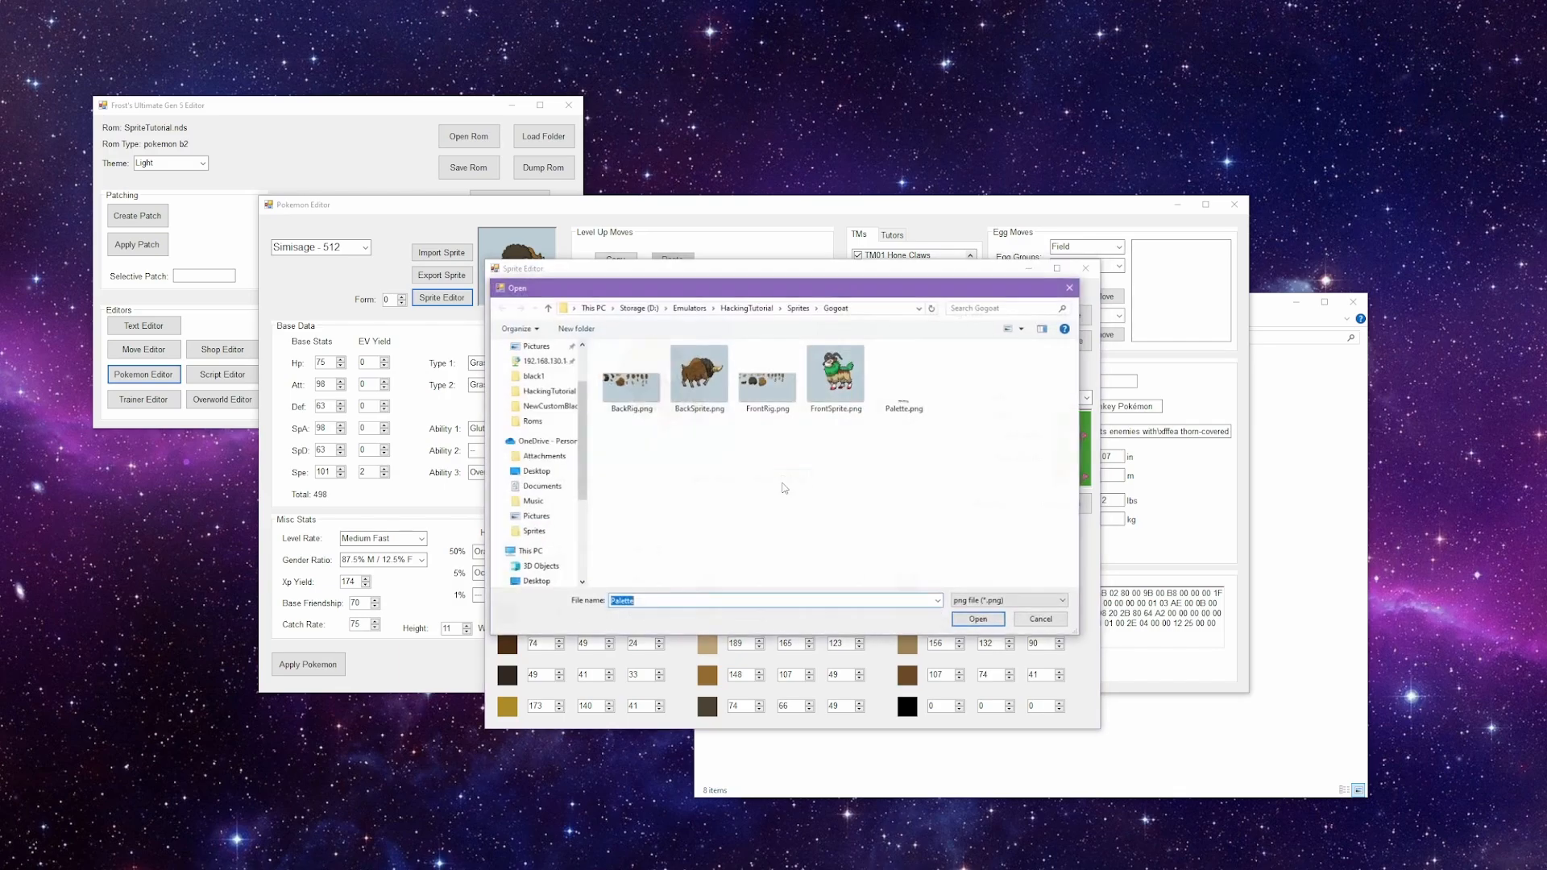
{"action": "double_click", "coordinate": [902, 374]}
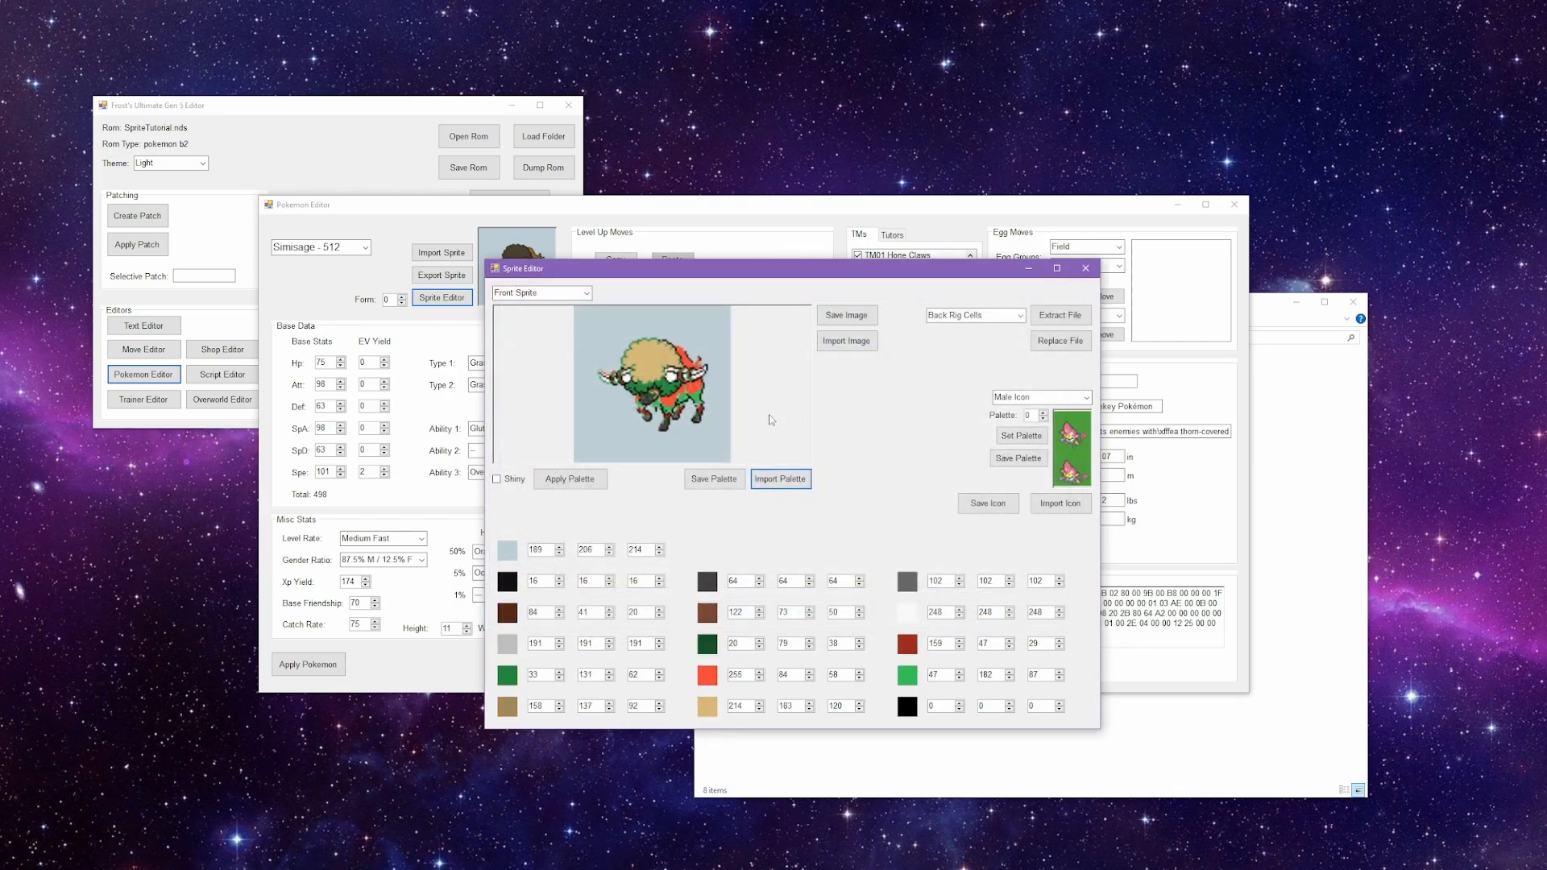
{"action": "left_click", "coordinate": [846, 342]}
{"action": "left_click", "coordinate": [842, 388]}
{"action": "double_click", "coordinate": [841, 387]}
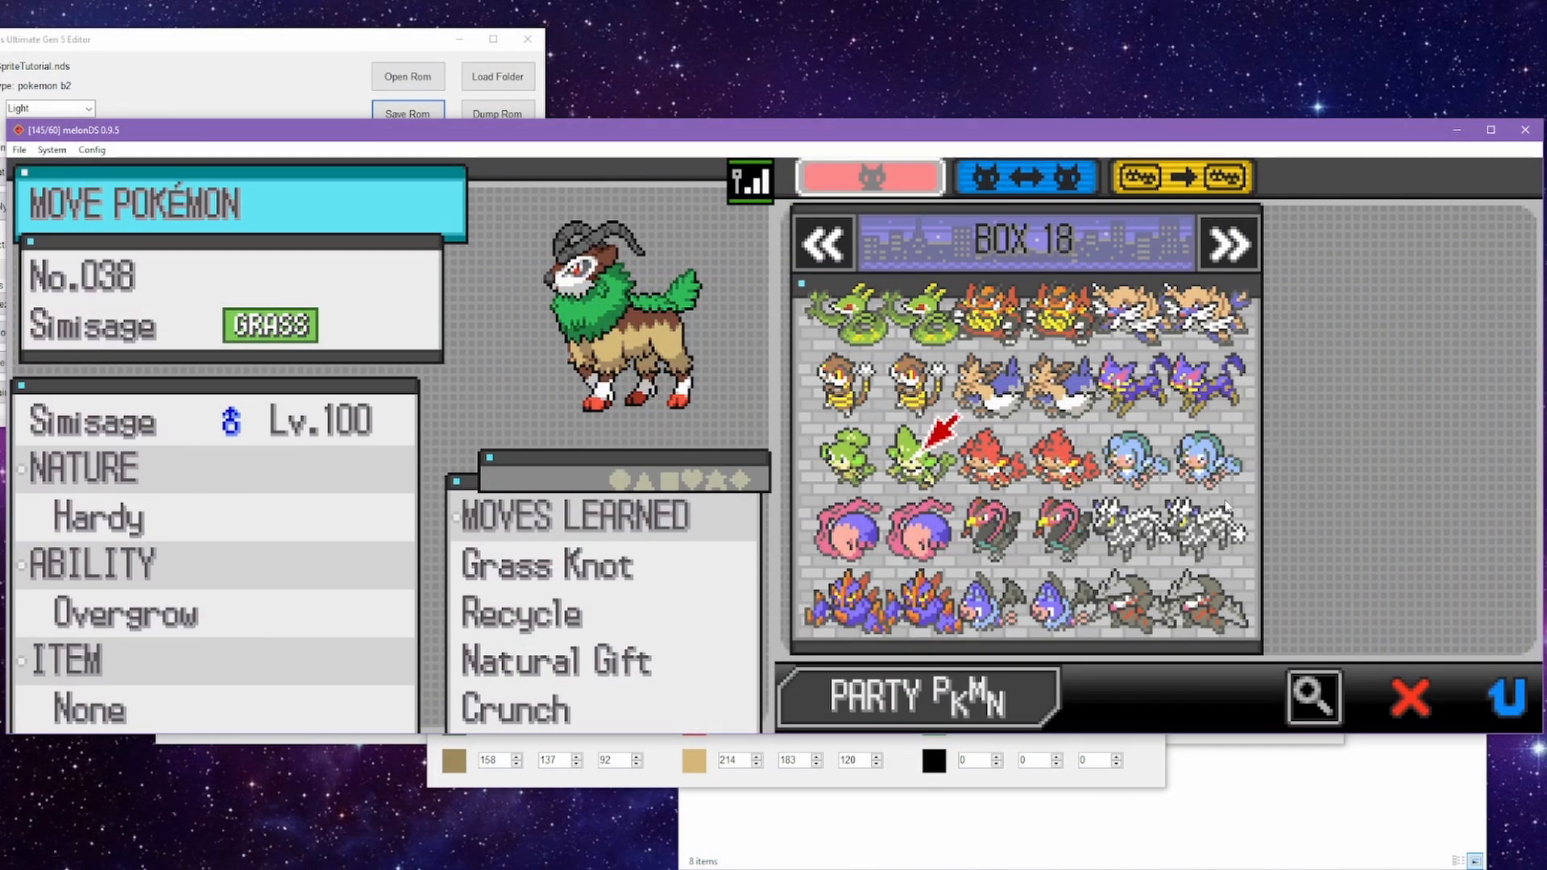
- Open FrontRig.png in Aseprite and add a new layer beneath the existing rig parts layer
{"action": "left_click", "coordinate": [1400, 324]}
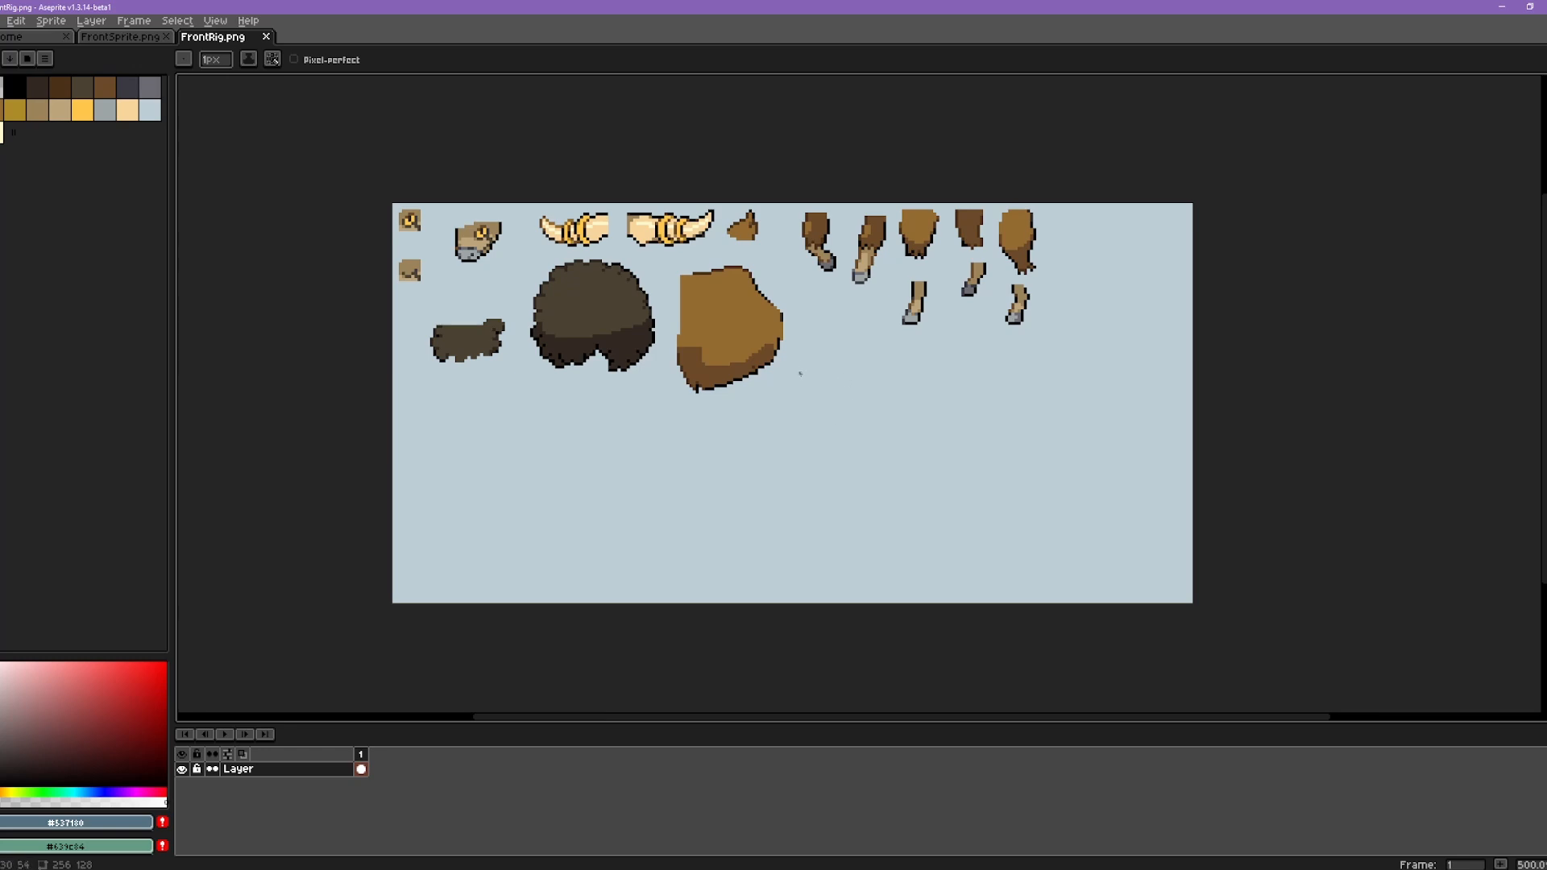
{"action": "left_click", "coordinate": [307, 772]}
{"action": "right_click", "coordinate": [307, 772]}
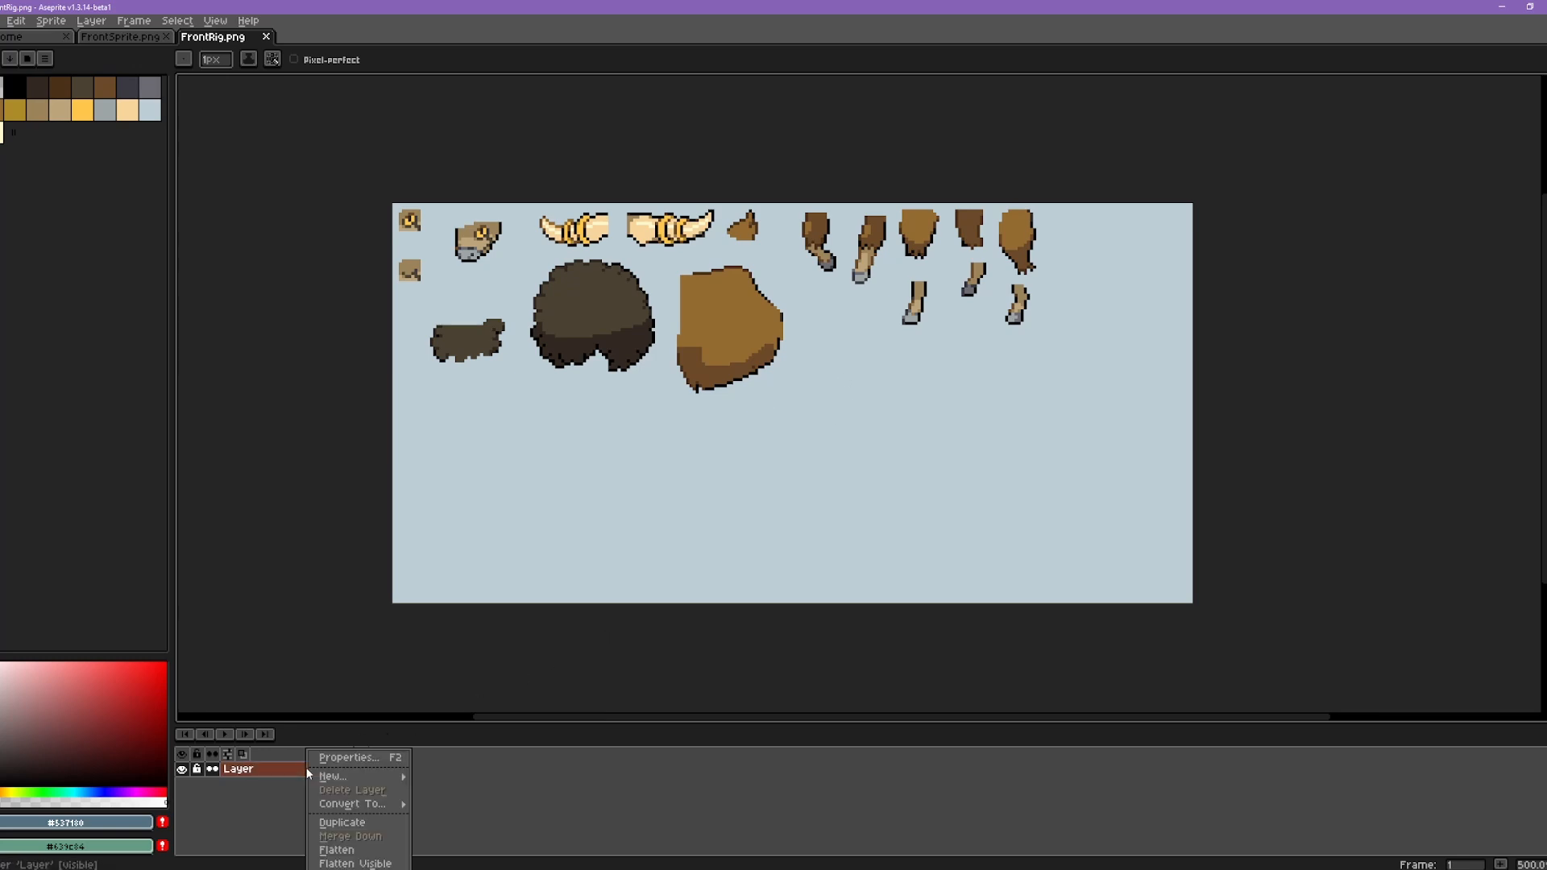
{"action": "mouse_move", "coordinate": [362, 776]}
{"action": "left_click", "coordinate": [462, 771]}
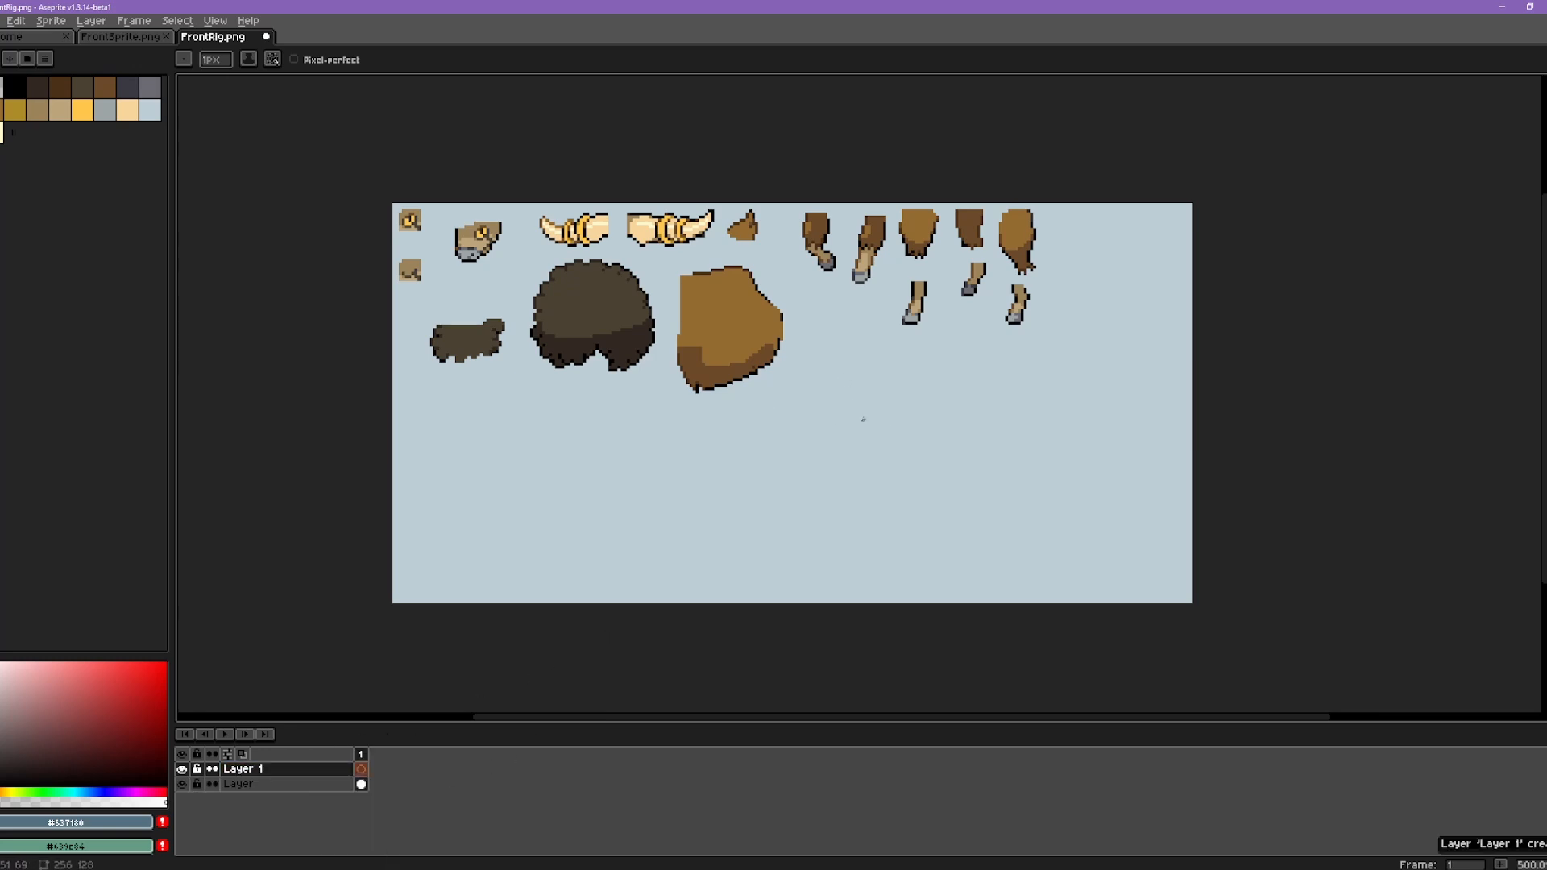
{"action": "left_click", "coordinate": [318, 772]}
{"action": "left_click_drag", "start_coordinate": [317, 776], "coordinate": [320, 802]}
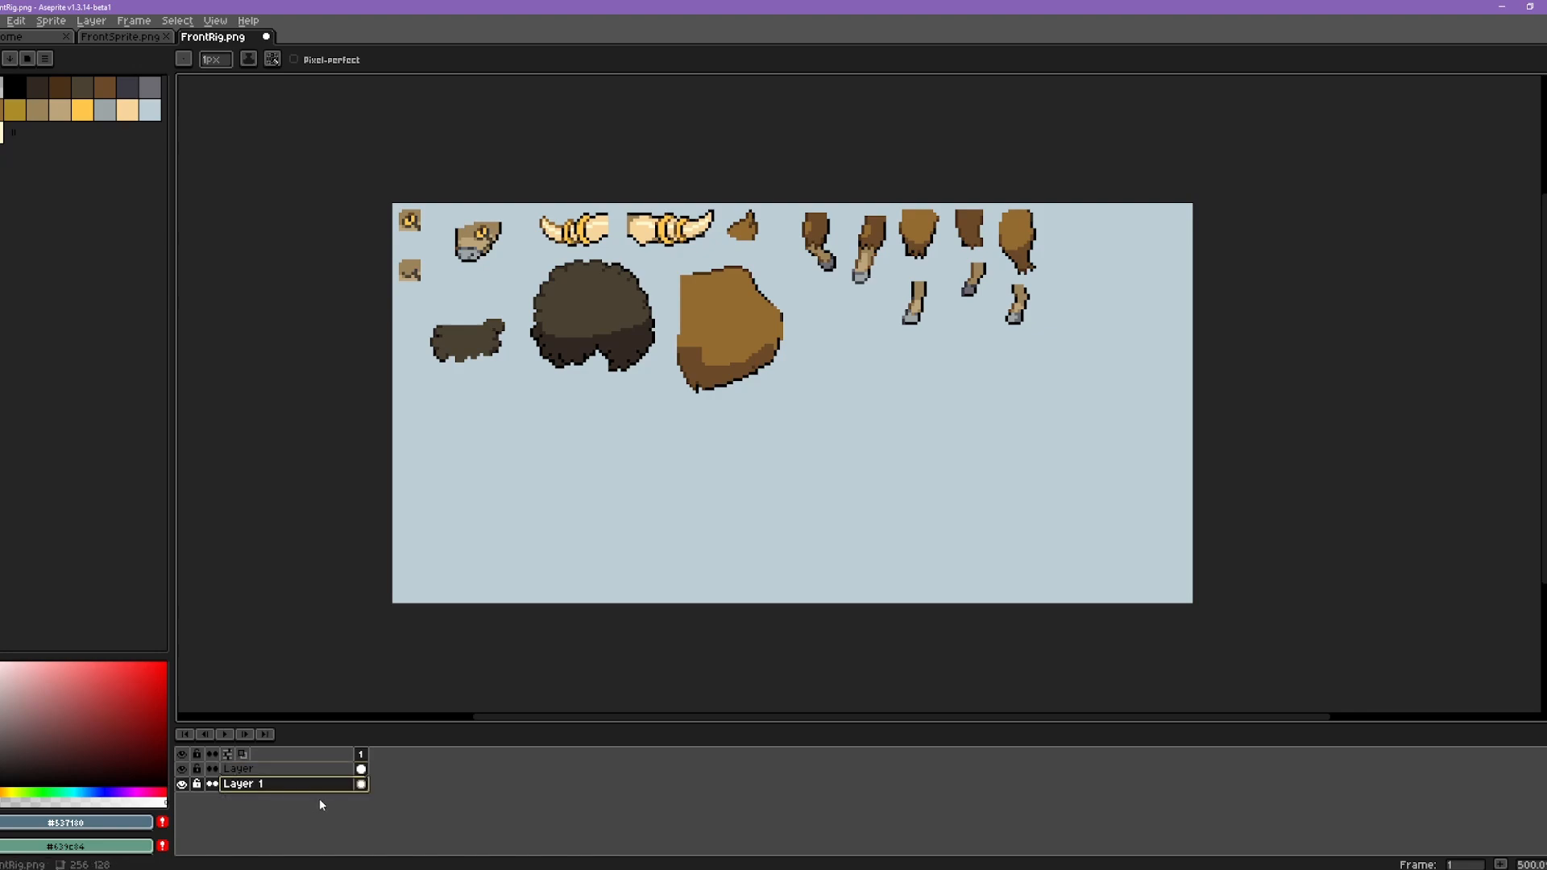
- Cut the light blue backdrop out of the rig parts layer, paste it onto Layer 1 and deselect it
{"action": "left_click", "coordinate": [327, 772]}
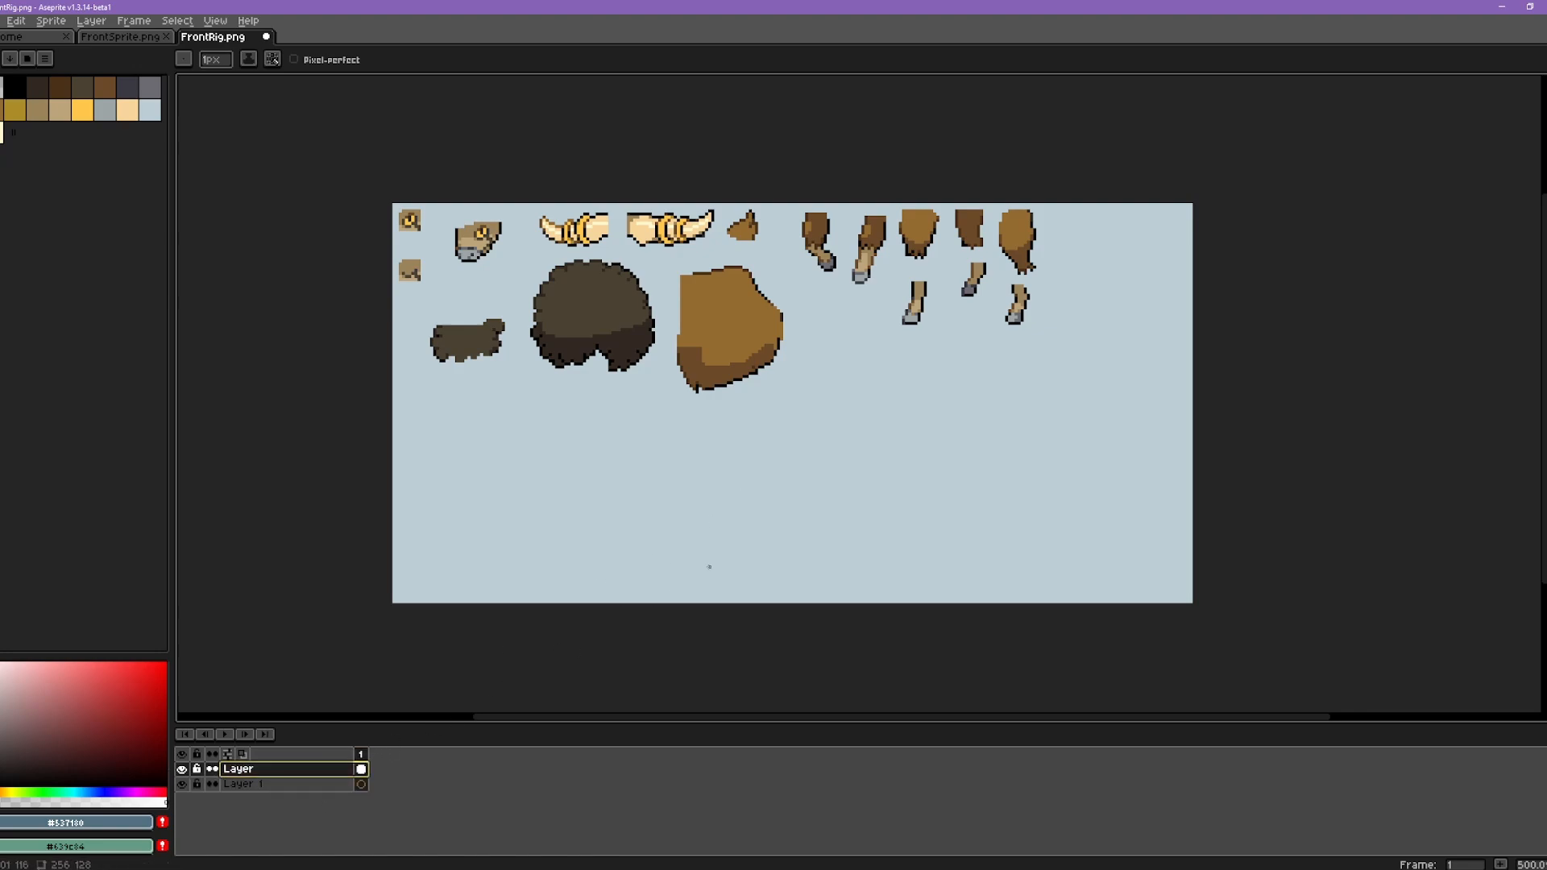
{"action": "key", "text": "w"}
{"action": "left_click", "coordinate": [782, 552]}
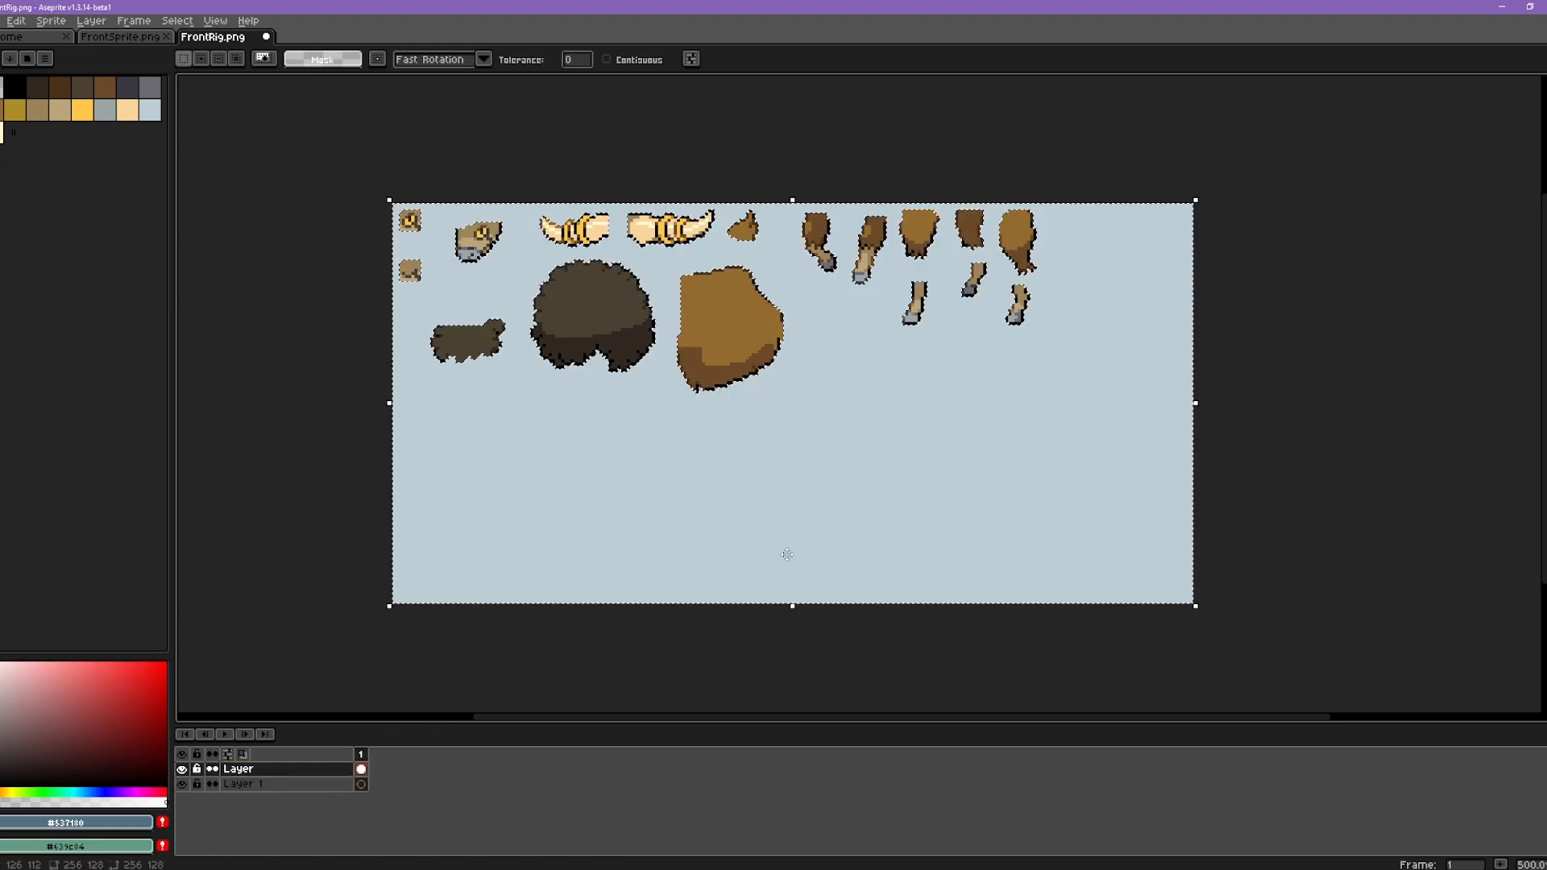
{"action": "key", "text": "Delete"}
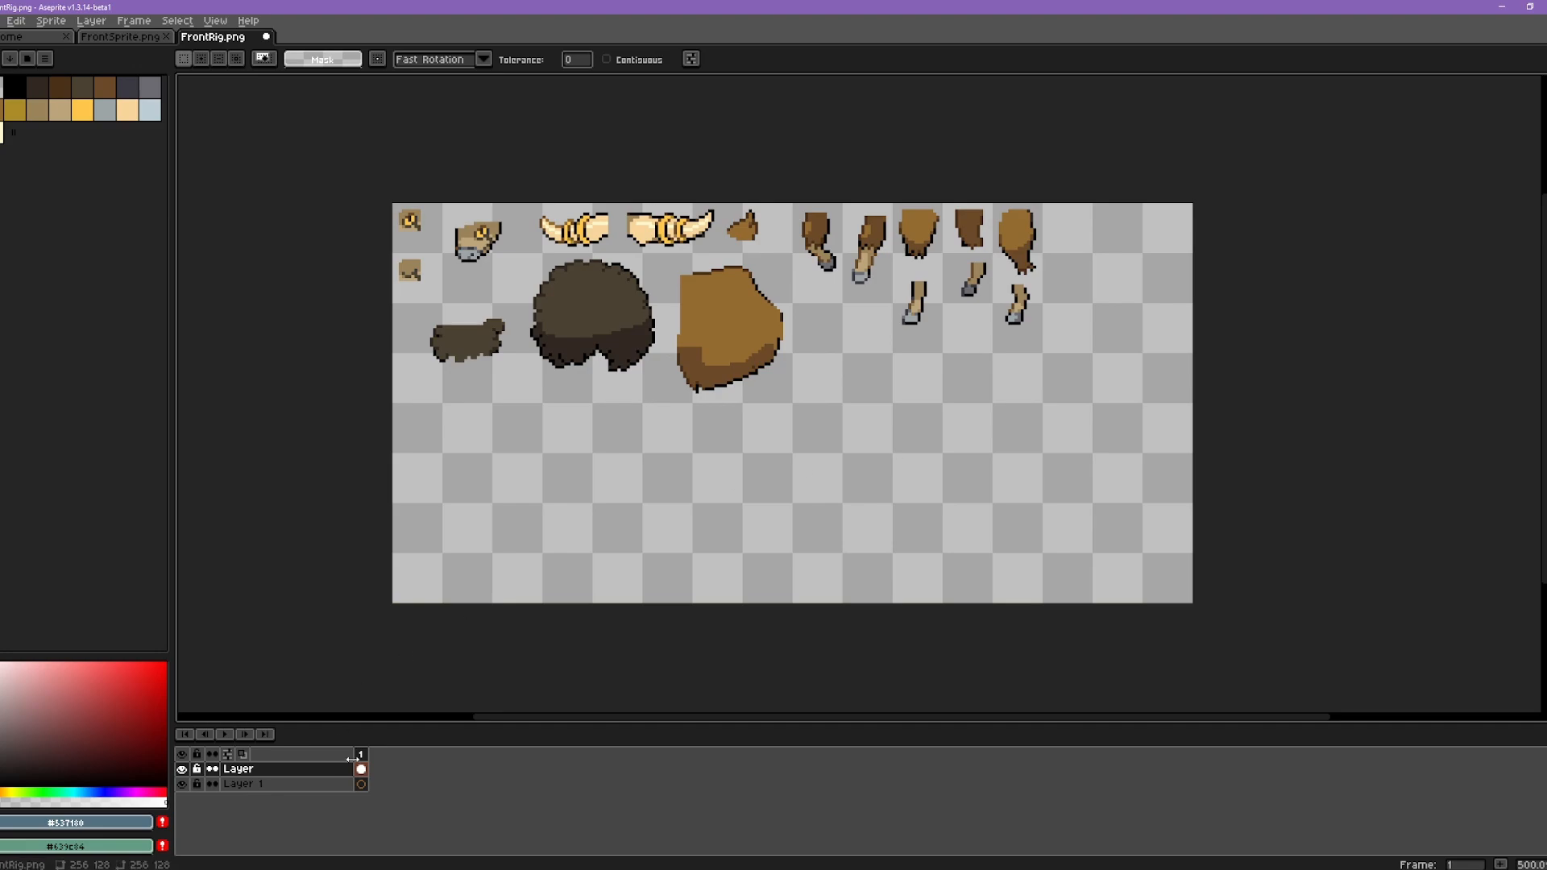
{"action": "left_click", "coordinate": [316, 783]}
{"action": "left_click", "coordinate": [699, 457]}
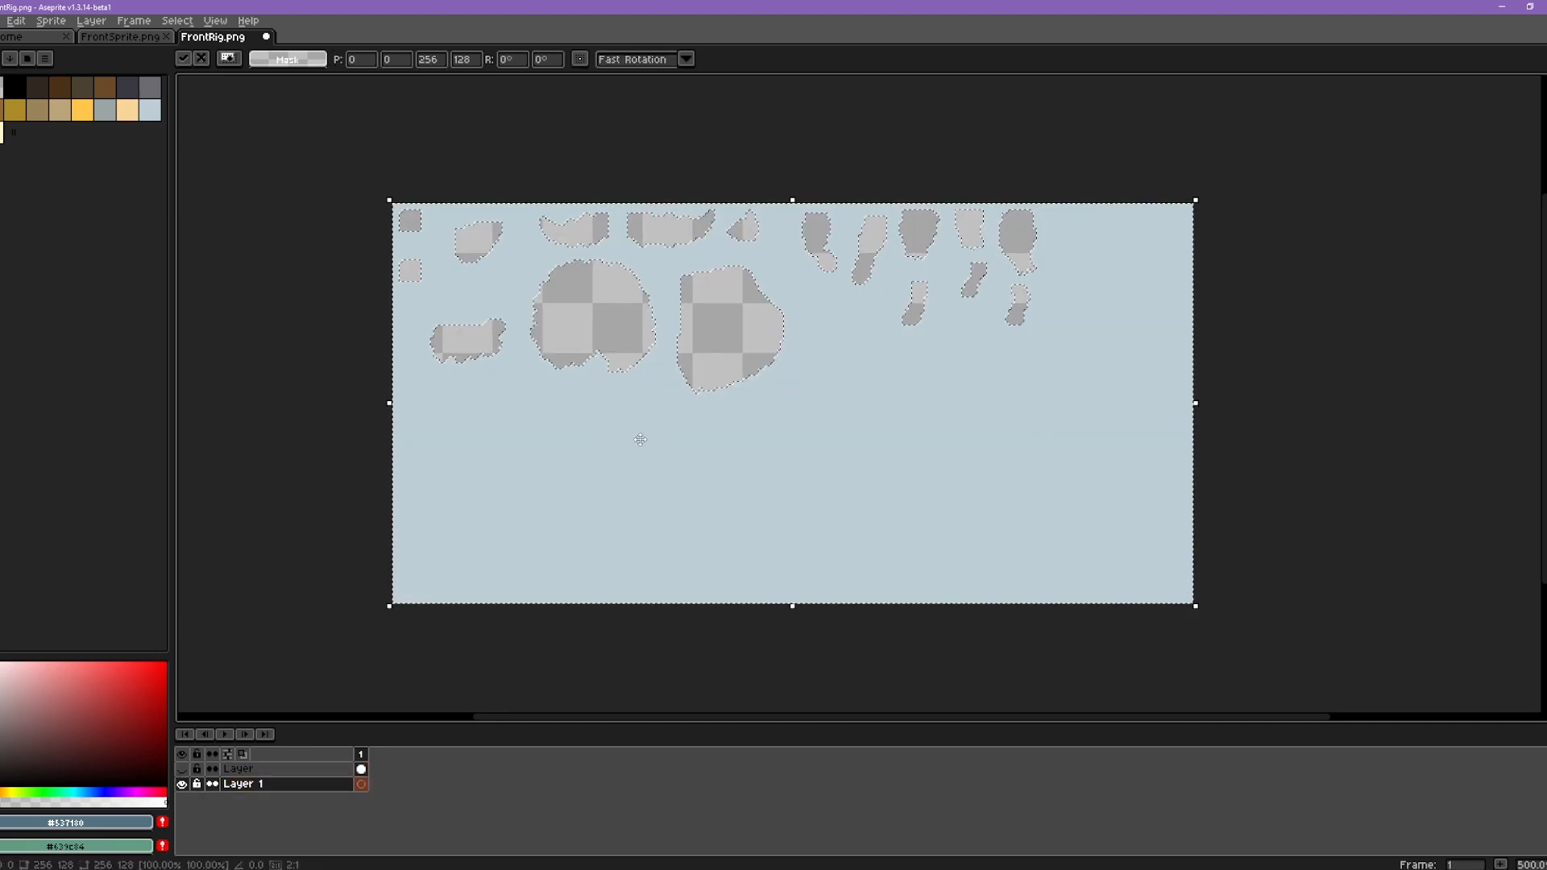
{"action": "key", "text": "ctrl+d"}
- Fill the part-shaped holes on Layer 1 with the sampled backdrop colour #bdced6 using a non-contiguous fill, and show the rig parts layer
{"action": "left_click", "coordinate": [311, 61]}
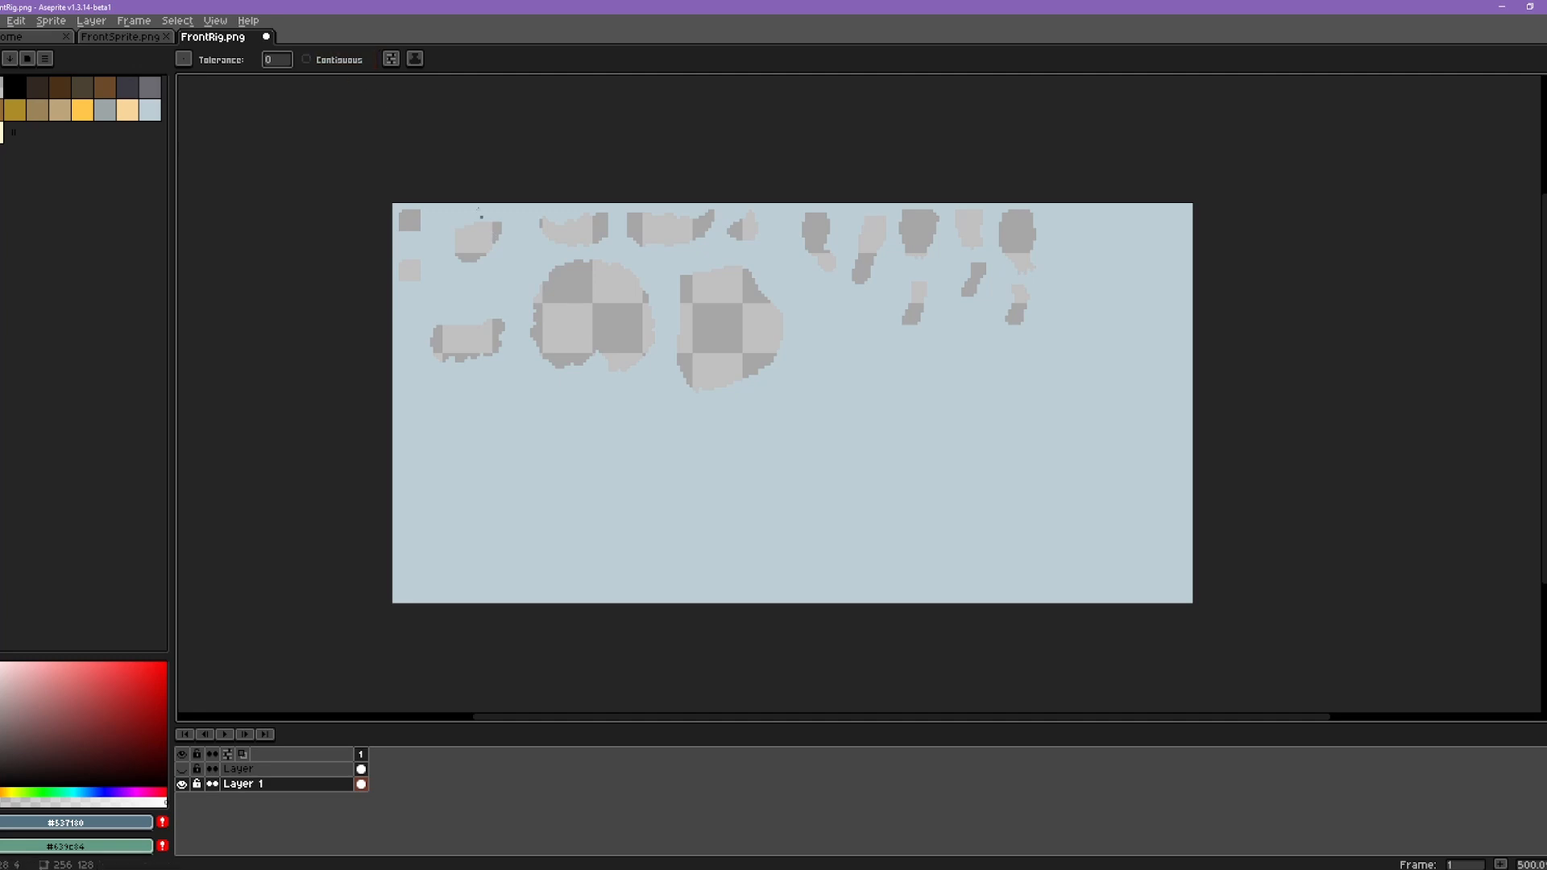
{"action": "left_click", "coordinate": [669, 382]}
{"action": "left_click", "coordinate": [627, 411], "text": "alt"}
{"action": "left_click", "coordinate": [602, 341]}
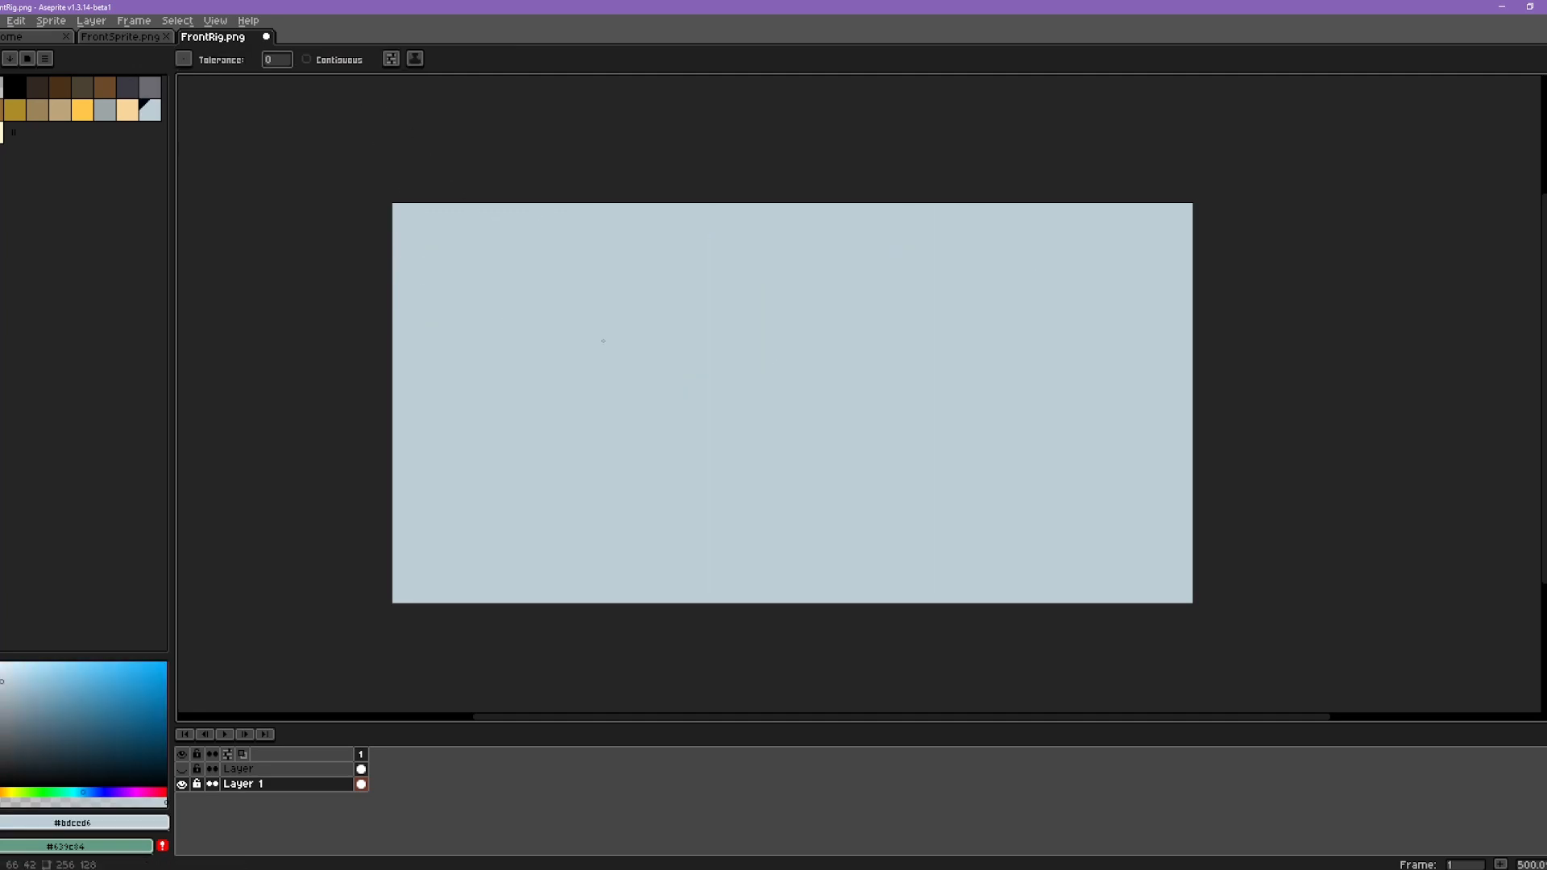
{"action": "left_click", "coordinate": [181, 769]}
- Try moving the brown body piece on the rig parts layer, and undo the move
{"action": "key", "text": "m"}
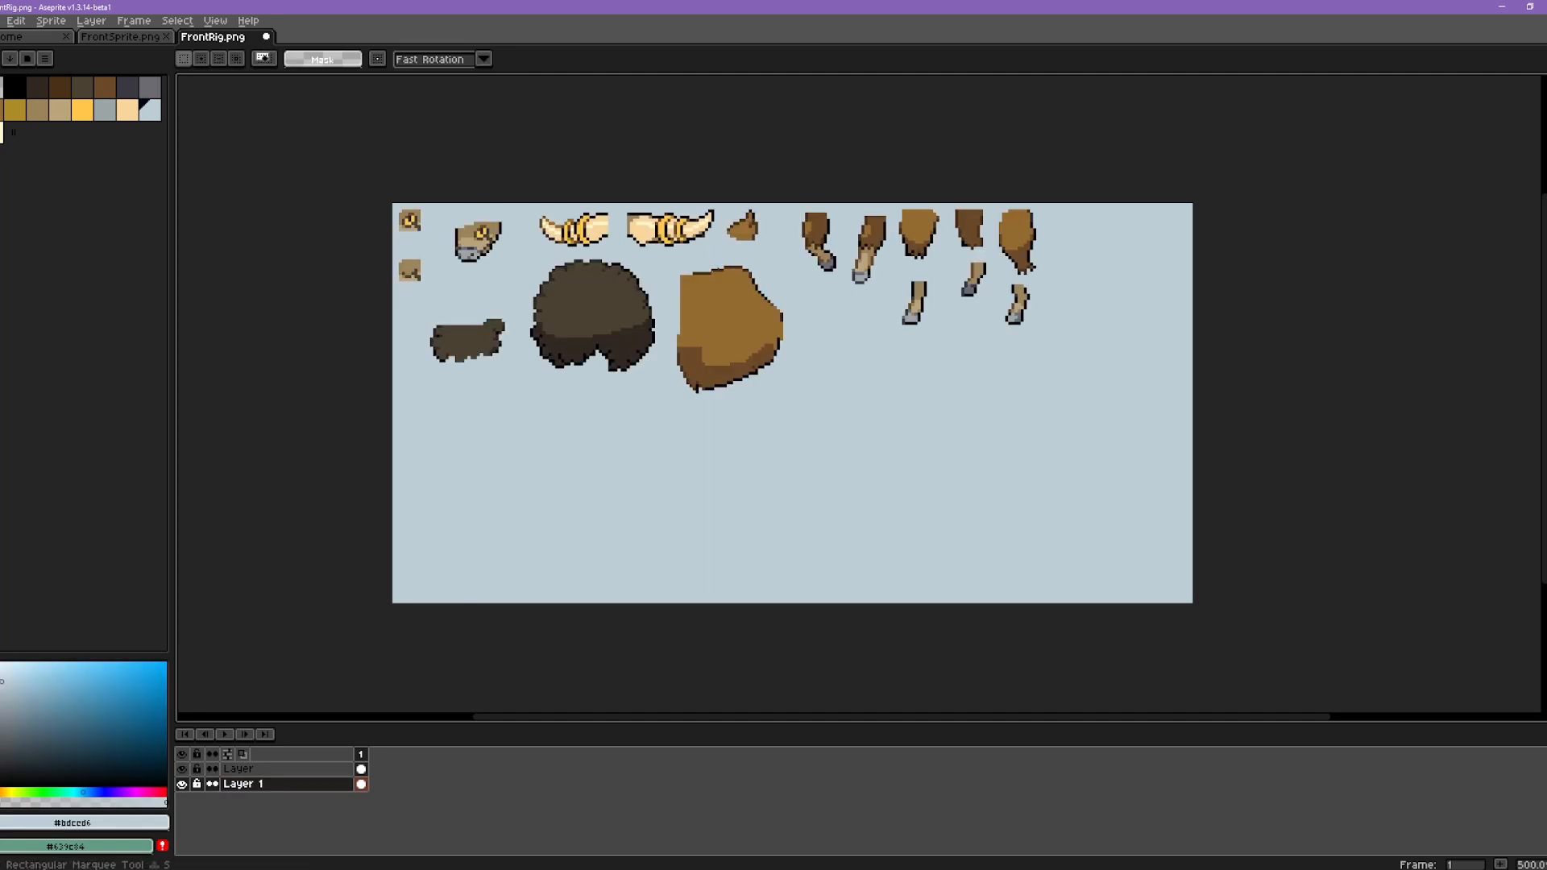
{"action": "mouse_move", "coordinate": [679, 270]}
{"action": "left_mouse_down"}
{"action": "mouse_move", "coordinate": [794, 404]}
{"action": "mouse_move", "coordinate": [735, 377]}
{"action": "mouse_move", "coordinate": [900, 475]}
{"action": "mouse_move", "coordinate": [830, 495]}
{"action": "mouse_move", "coordinate": [949, 503]}
{"action": "mouse_move", "coordinate": [856, 483]}
{"action": "left_mouse_up"}
{"action": "key", "text": "ctrl+z"}
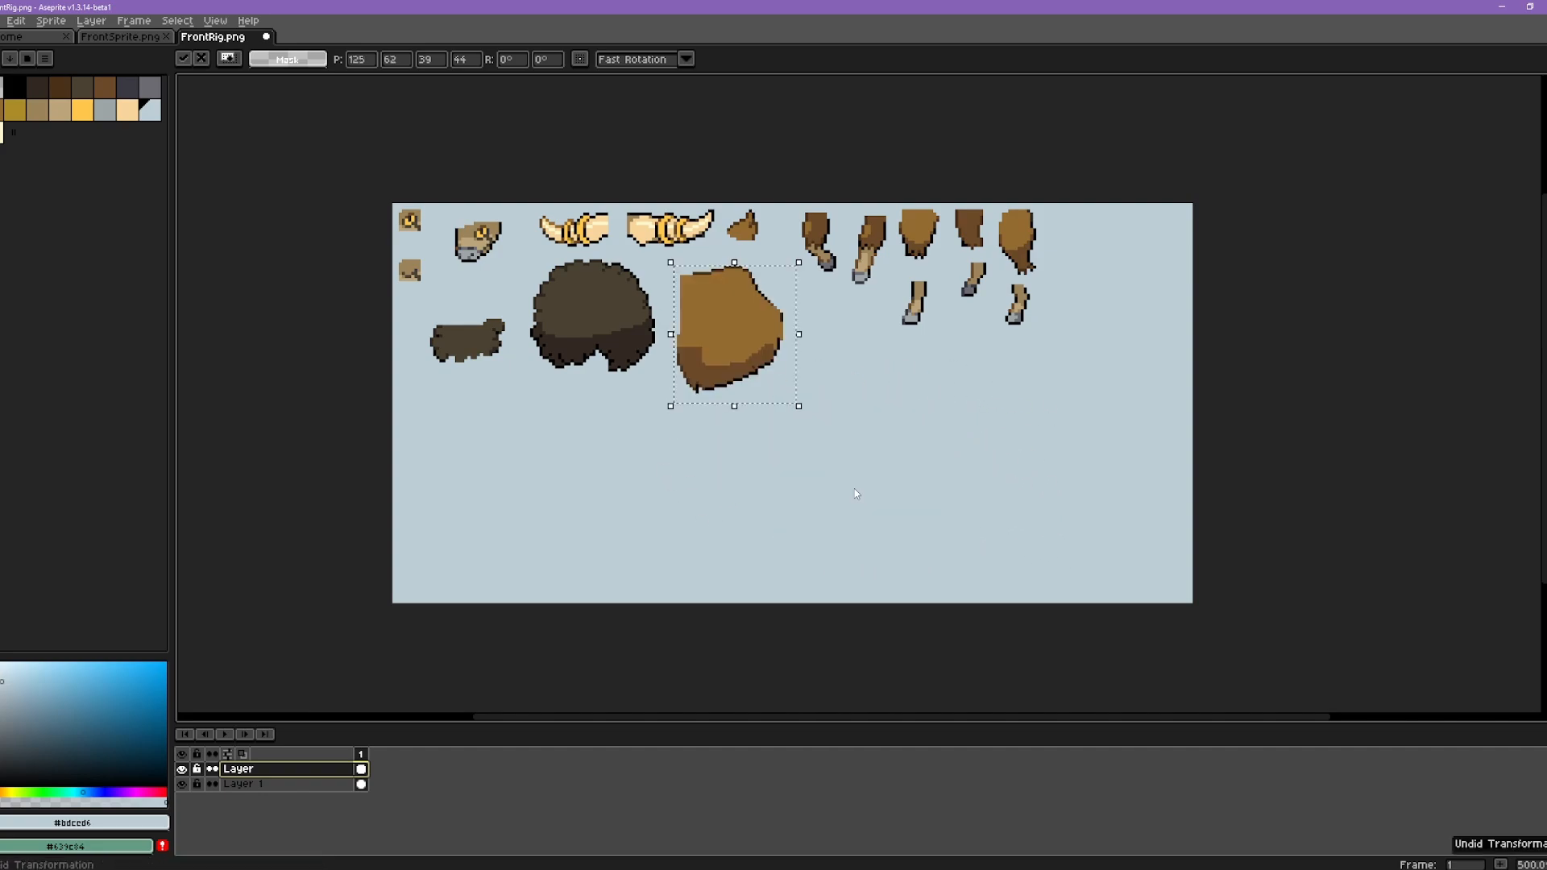
- Add a new layer above the rig parts layer in FrontRig.png
{"action": "right_click", "coordinate": [298, 765]}
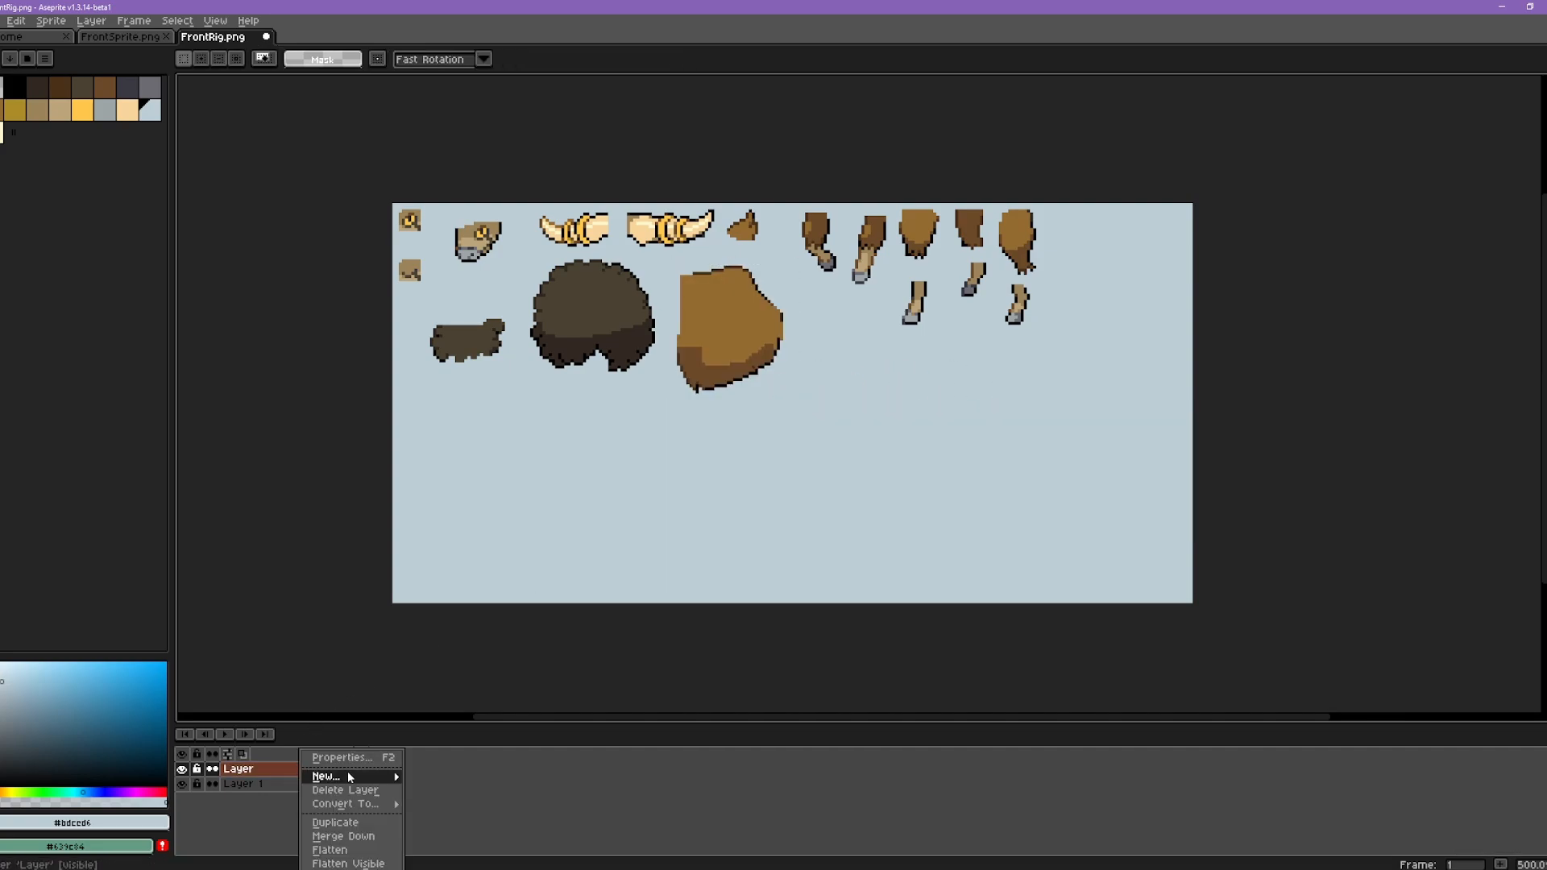
{"action": "mouse_move", "coordinate": [350, 776]}
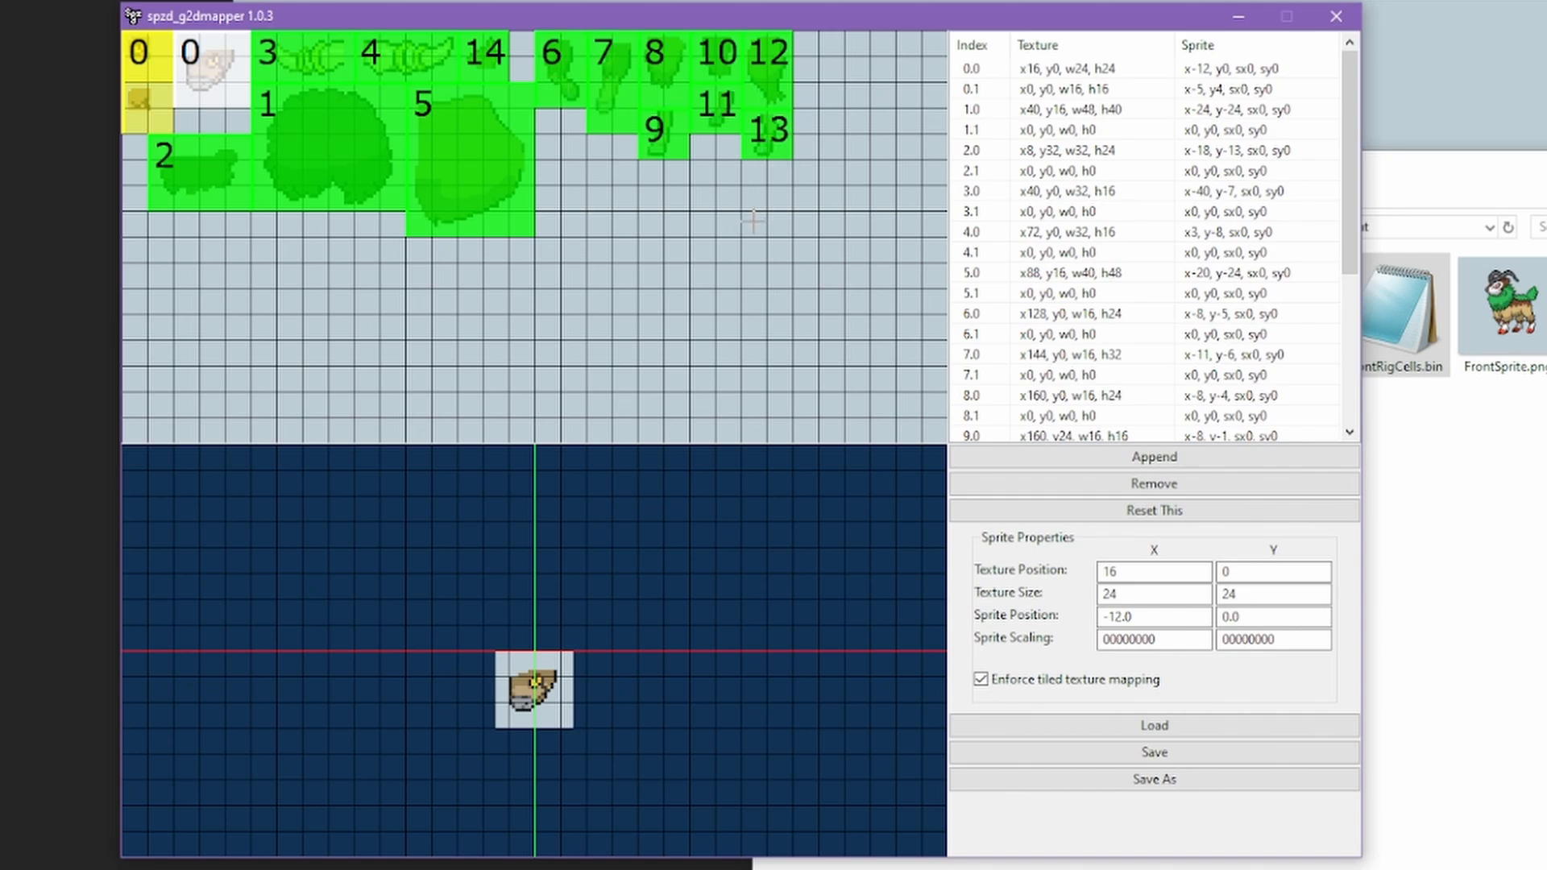
- Move lower-leg cells 13, 11 and 9 into the empty area below in spzd_g2dmapper, and move cell 13's leg piece to match in FrontRig.png
{"action": "left_click_drag", "start_coordinate": [703, 287], "coordinate": [734, 346]}
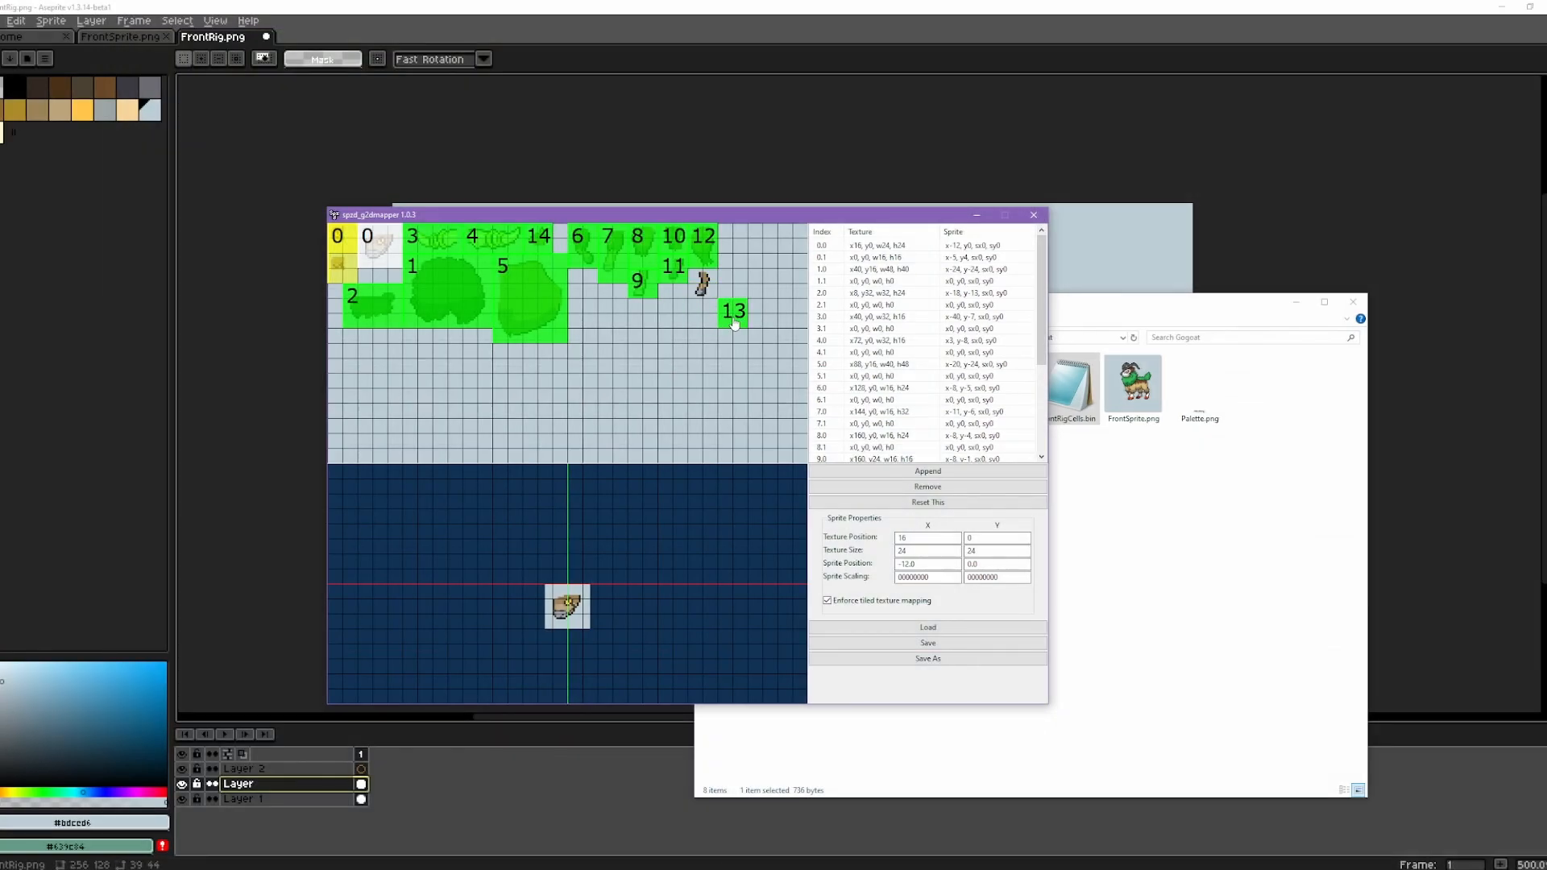
{"action": "left_click", "coordinate": [977, 4]}
{"action": "left_click_drag", "start_coordinate": [995, 276], "coordinate": [1068, 403]}
{"action": "key", "text": "alt+Tab"}
{"action": "left_click_drag", "start_coordinate": [667, 272], "coordinate": [667, 346]}
{"action": "left_click_drag", "start_coordinate": [637, 284], "coordinate": [607, 344]}
{"action": "key", "text": "alt+Tab"}
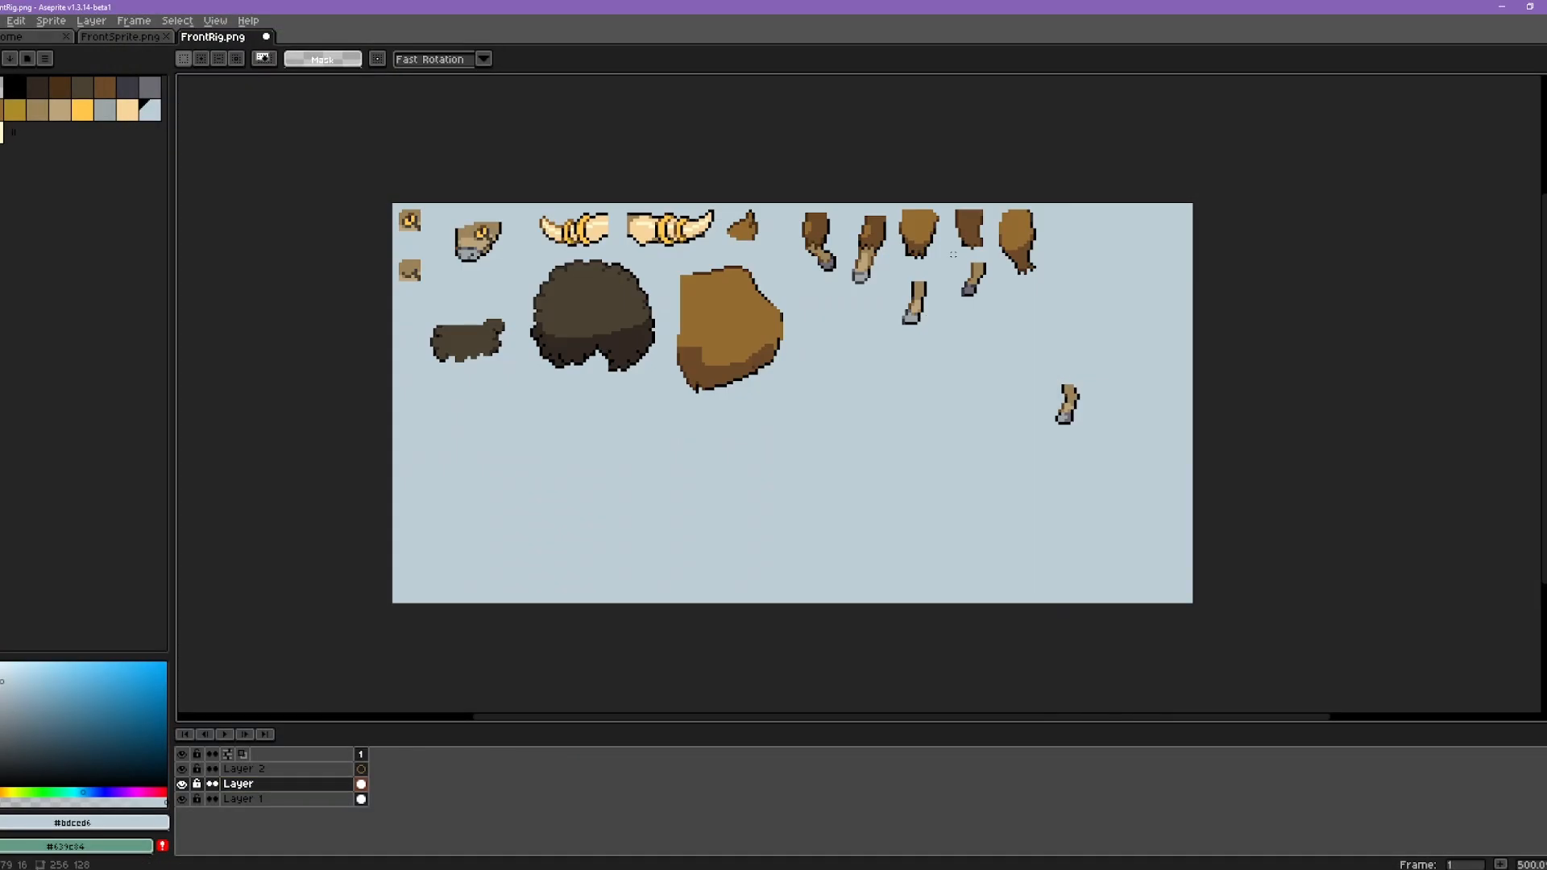
- Spread the upper-leg cells farther apart along the first row in spzd_g2dmapper
{"action": "key", "text": "alt+Tab"}
{"action": "left_click_drag", "start_coordinate": [701, 246], "coordinate": [761, 246]}
{"action": "left_click_drag", "start_coordinate": [674, 243], "coordinate": [718, 243]}
{"action": "mouse_move", "coordinate": [642, 243]}
{"action": "left_mouse_down"}
{"action": "mouse_move", "coordinate": [672, 244]}
{"action": "mouse_move", "coordinate": [627, 246]}
{"action": "left_mouse_up"}
{"action": "key", "text": "alt+Tab"}
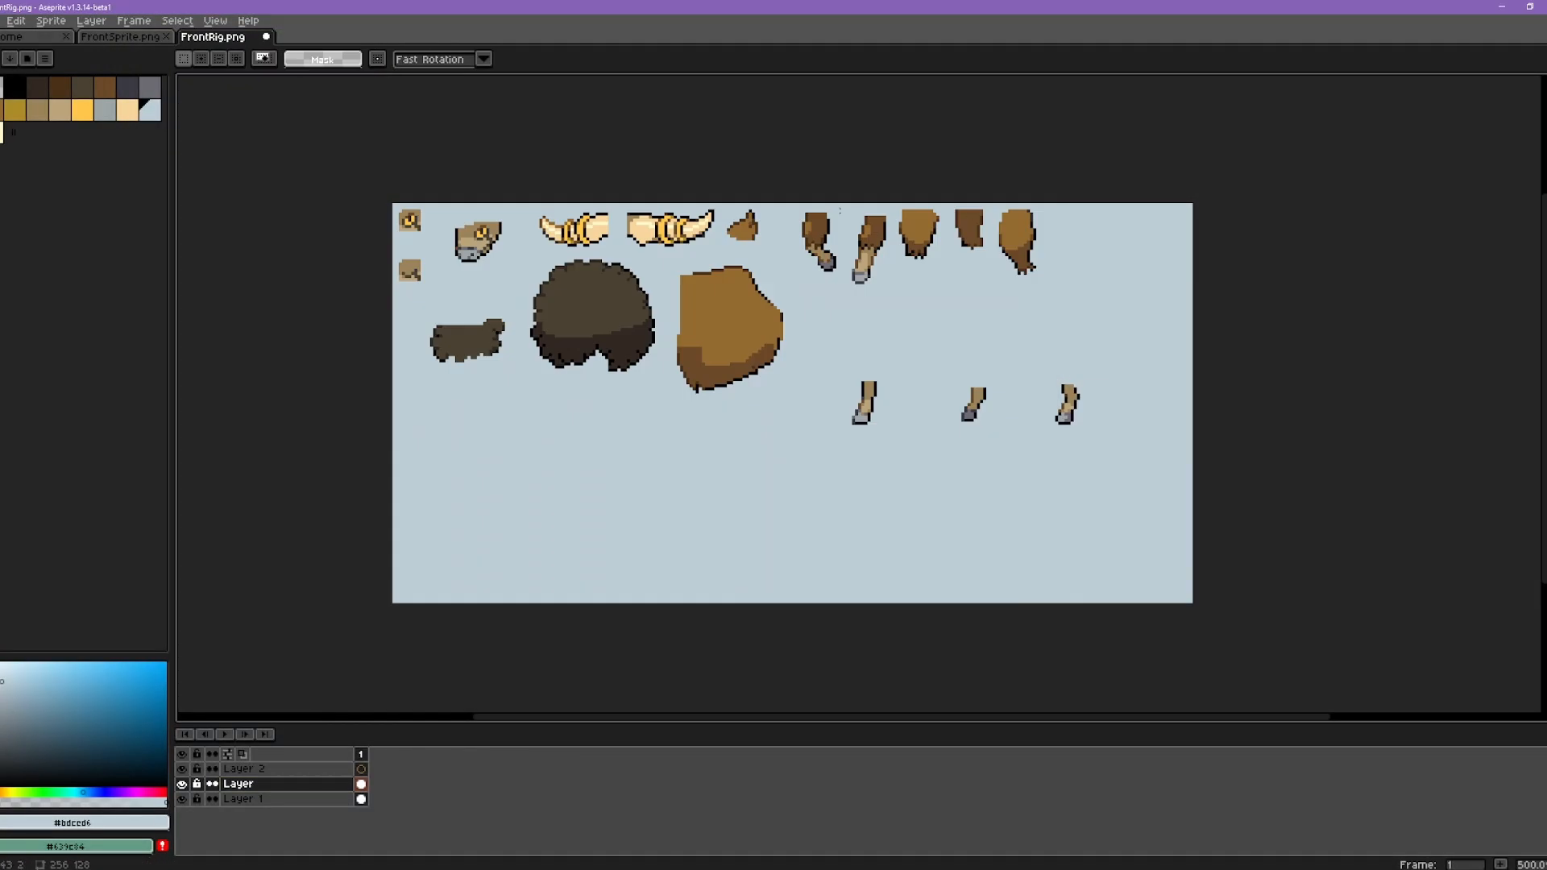
- Shift the upper-leg pieces in FrontRig.png rightward to match their spread-out cells, deselect them and save the file
{"action": "left_click_drag", "start_coordinate": [844, 294], "coordinate": [1055, 187]}
{"action": "key", "text": "shift+Right"}
{"action": "left_click_drag", "start_coordinate": [916, 303], "coordinate": [1101, 184]}
{"action": "key", "text": "ctrl+d"}
{"action": "key", "text": "ctrl+s"}
{"action": "key", "text": "alt+Tab"}
{"action": "left_click", "coordinate": [280, 846]}
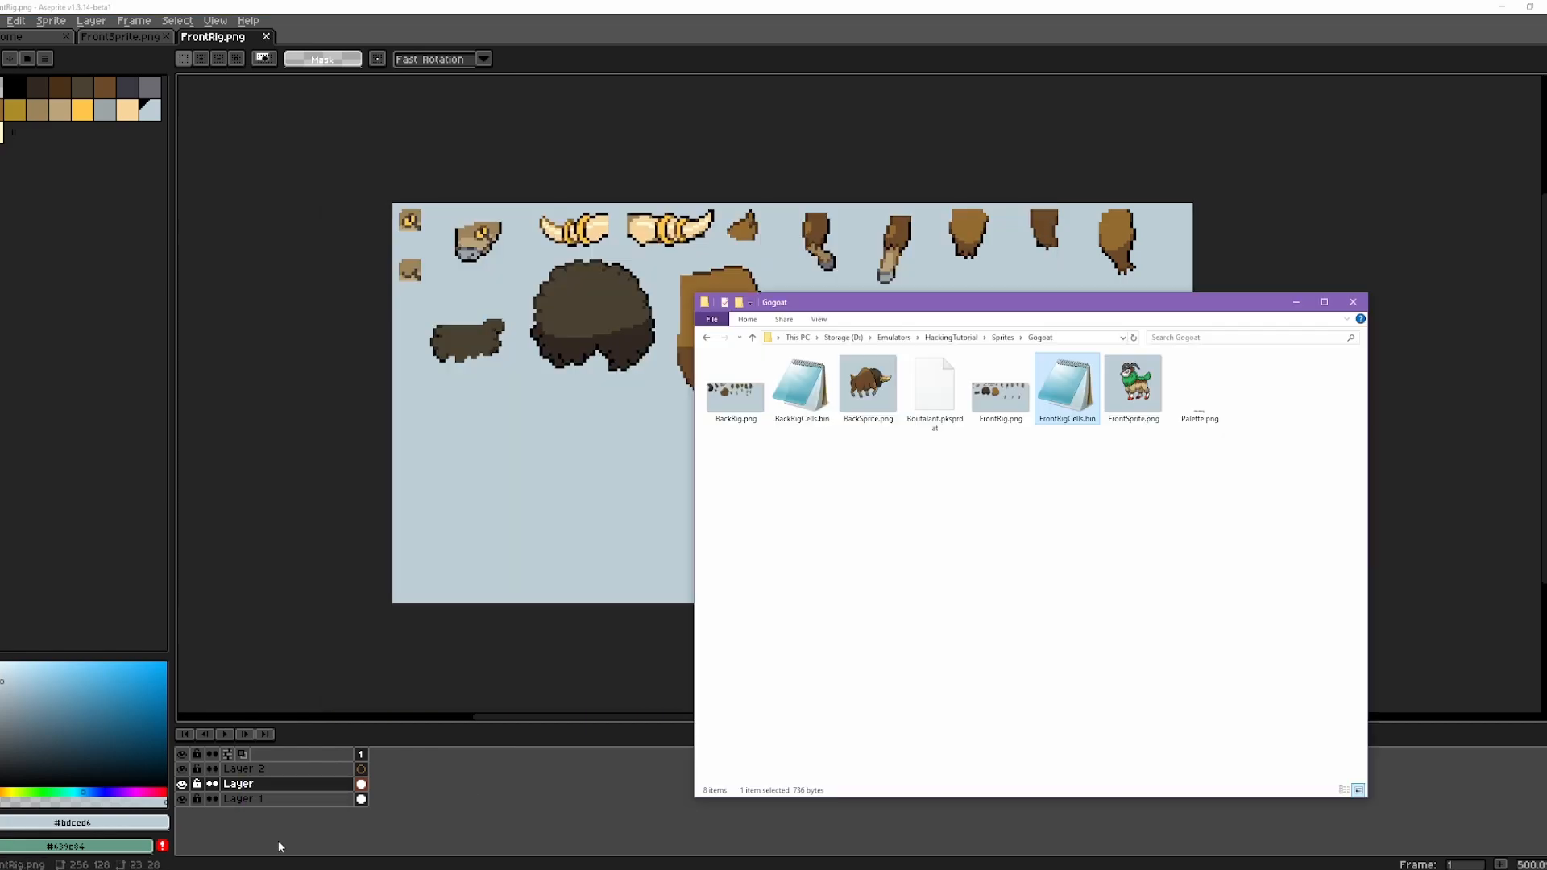
- Load the updated FrontRig.png from the Gogoat folder into spzd_g2dmapper
{"action": "key", "text": "alt+Tab"}
{"action": "left_click_drag", "start_coordinate": [998, 392], "coordinate": [596, 387]}
{"action": "left_click", "coordinate": [972, 6]}
{"action": "key", "text": "alt+Tab"}
{"action": "key", "text": "alt+Tab"}
- Move the brown body piece in FrontRig.png down about 8 px, save the file and return to spzd_g2dmapper
{"action": "left_click_drag", "start_coordinate": [667, 263], "coordinate": [785, 396]}
{"action": "key", "text": "shift+Down"}
{"action": "key", "text": "ctrl+d"}
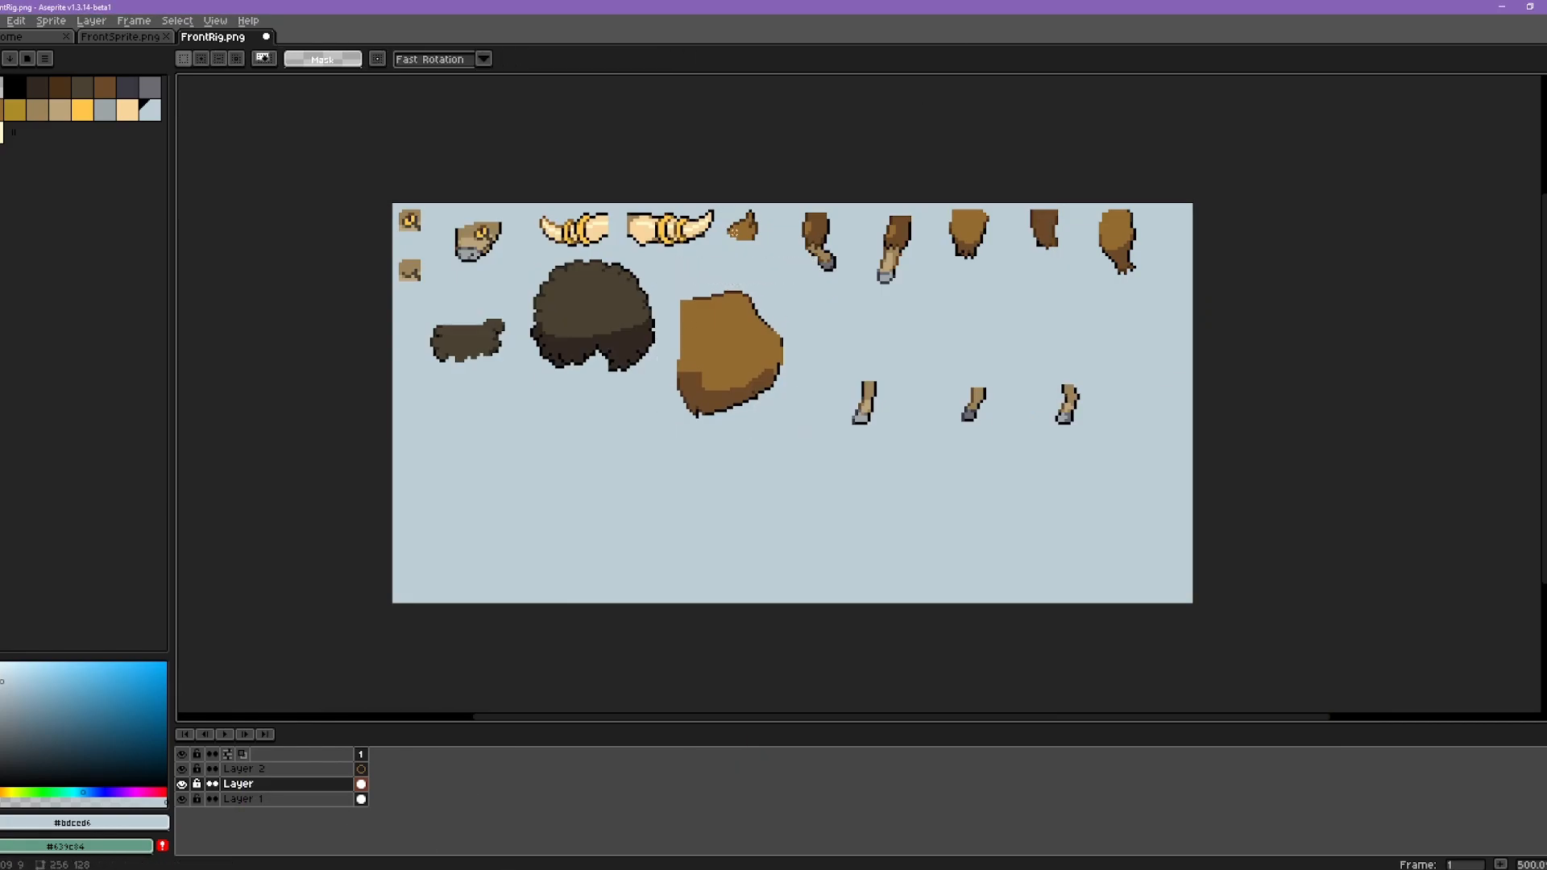
{"action": "key", "text": "alt+Tab"}
{"action": "key", "text": "alt+Tab"}
{"action": "key", "text": "ctrl+s"}
{"action": "key", "text": "alt+Tab"}
{"action": "key", "text": "alt+Tab"}
{"action": "key", "text": "alt+Tab"}
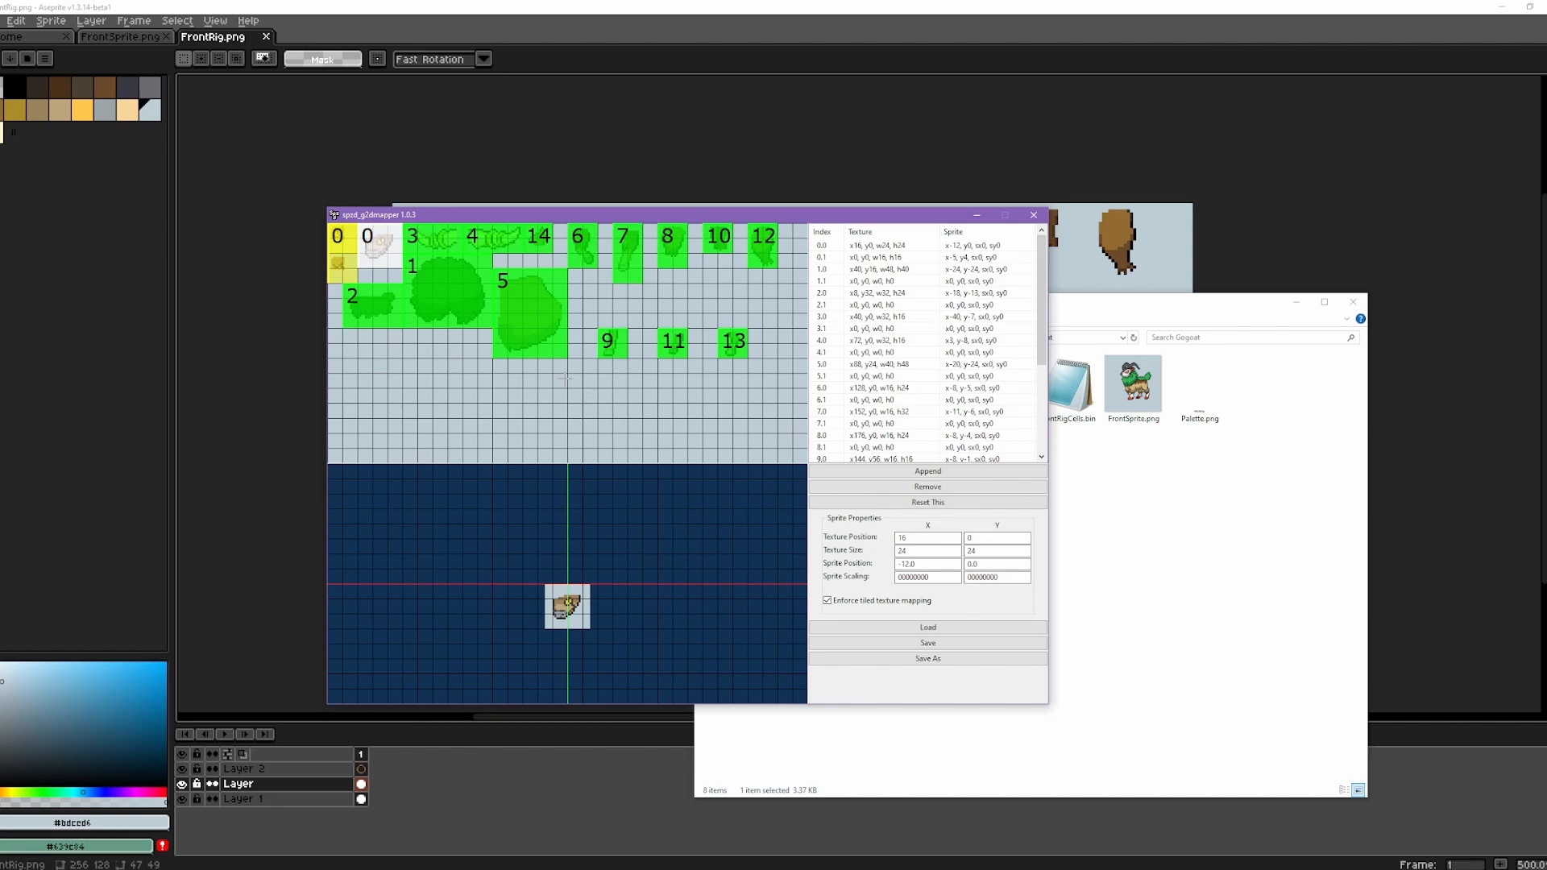
- Move horn cells 4 and 3 to the texture sheet's empty bottom edge, placing cell 4 at x224, y112
{"action": "left_click_drag", "start_coordinate": [494, 244], "coordinate": [773, 444]}
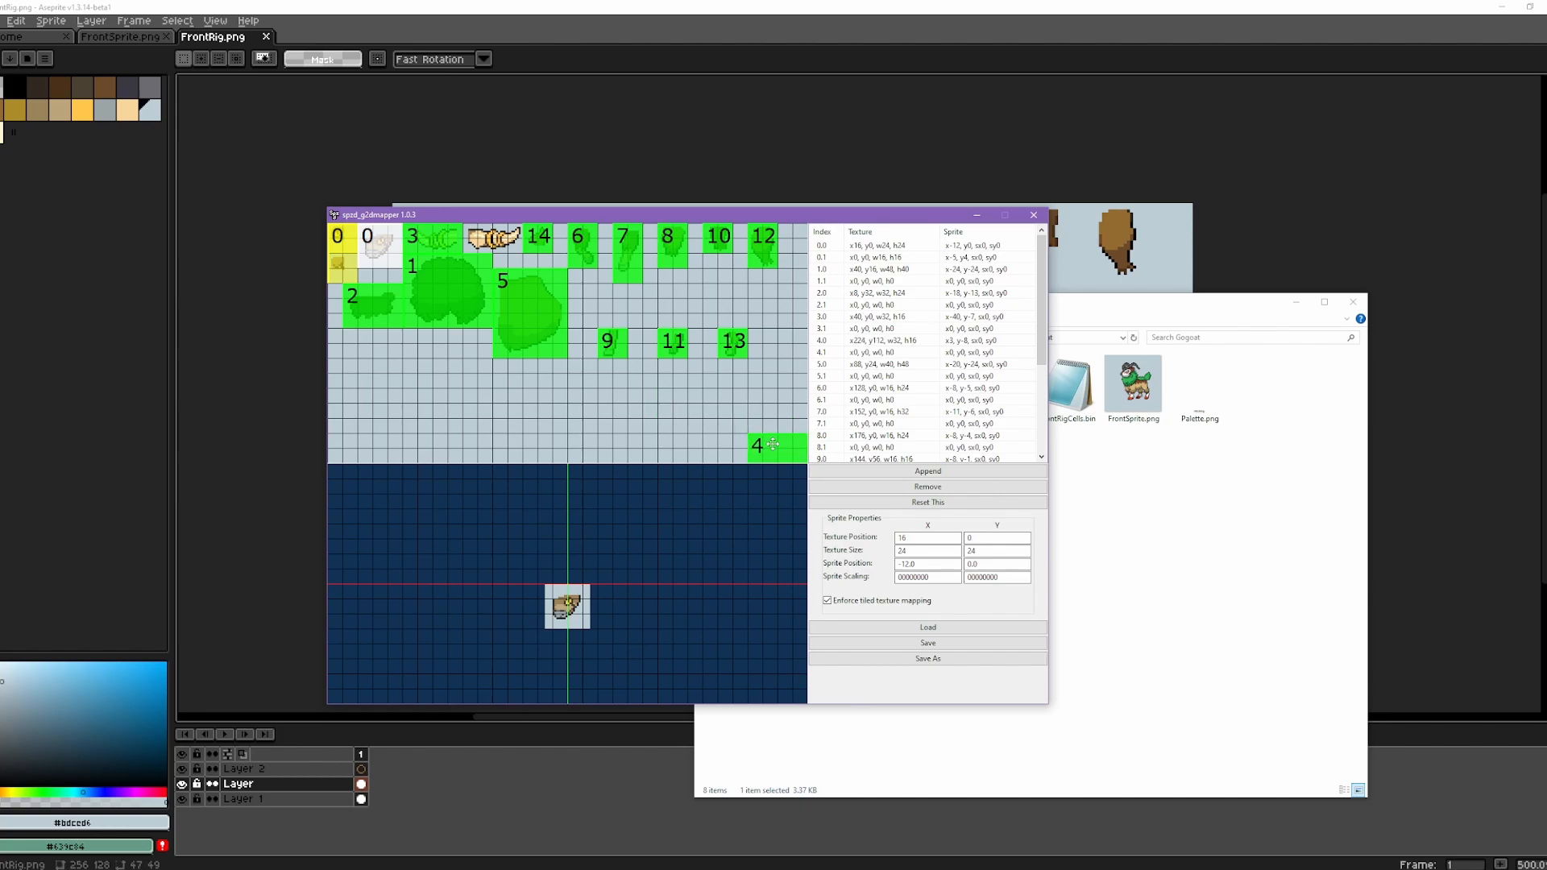
{"action": "left_click_drag", "start_coordinate": [420, 246], "coordinate": [705, 459]}
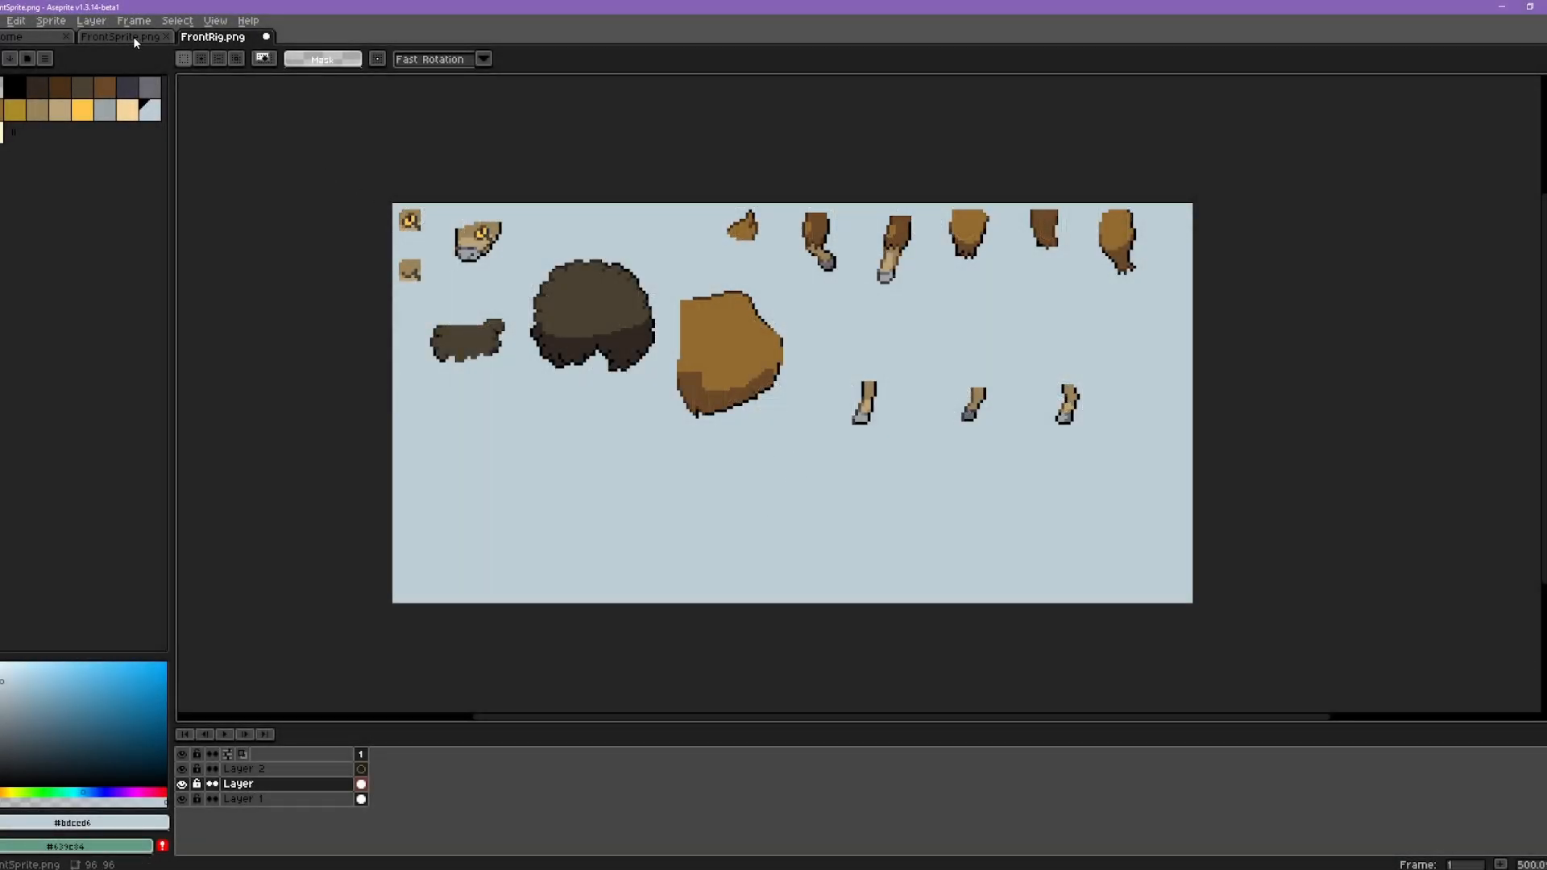
- Select Layer 2 in FrontRig.png, and copy Gogoat's horned head from FrontSprite.png with a selection built from several rectangles
{"action": "key", "text": "ctrl+shift+Tab"}
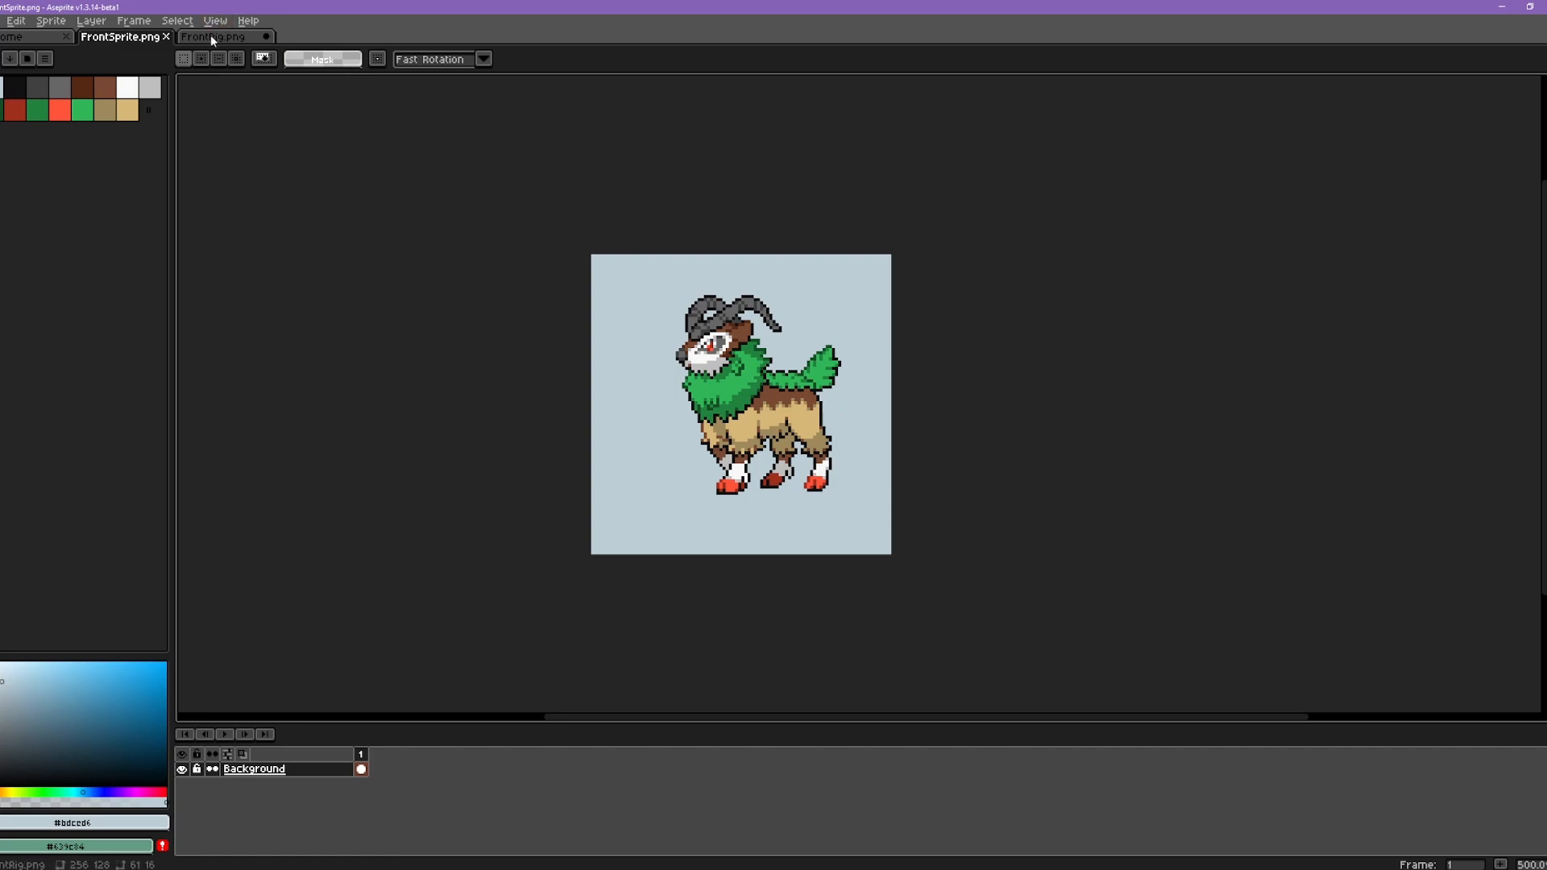
{"action": "key", "text": "ctrl+Tab"}
{"action": "key", "text": "Up"}
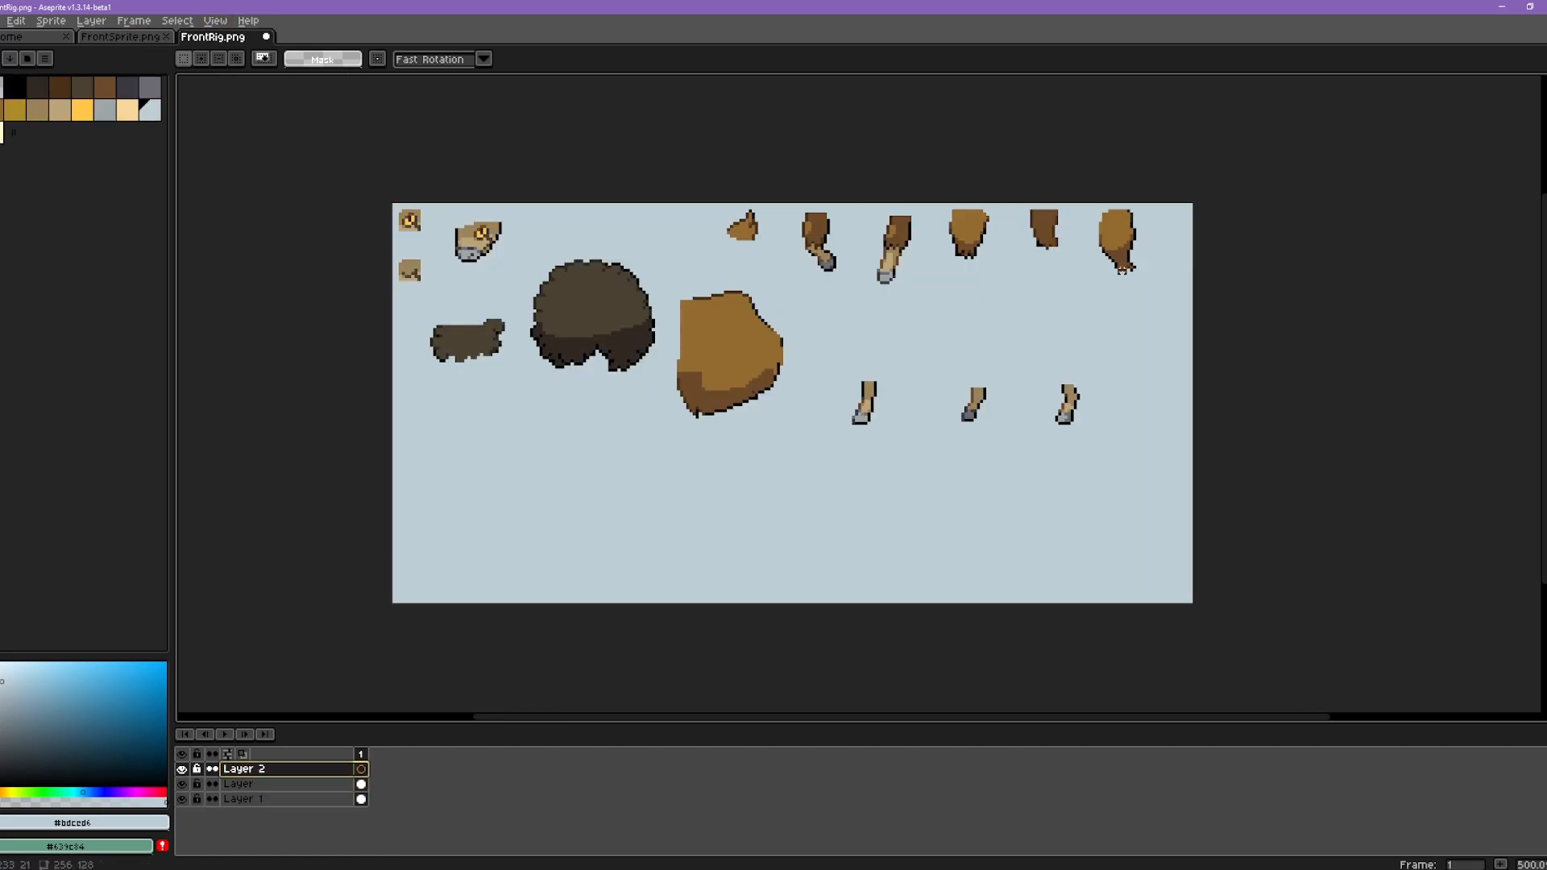
{"action": "key", "text": "ctrl+shift+Tab"}
{"action": "scroll", "coordinate": [725, 362], "scroll_direction": "up", "scroll_amount": 1}
{"action": "left_click_drag", "start_coordinate": [525, 216], "coordinate": [924, 395]}
{"action": "left_click_drag", "start_coordinate": [548, 400], "coordinate": [804, 414]}
{"action": "left_click_drag", "start_coordinate": [587, 420], "coordinate": [783, 434]}
{"action": "left_click_drag", "start_coordinate": [567, 459], "coordinate": [723, 485]}
{"action": "key", "text": "ctrl+Tab"}
- Reposition Bouffalant's face piece on the rig parts layer and paste Gogoat's head onto Layer 2
{"action": "key", "text": "alt+Tab"}
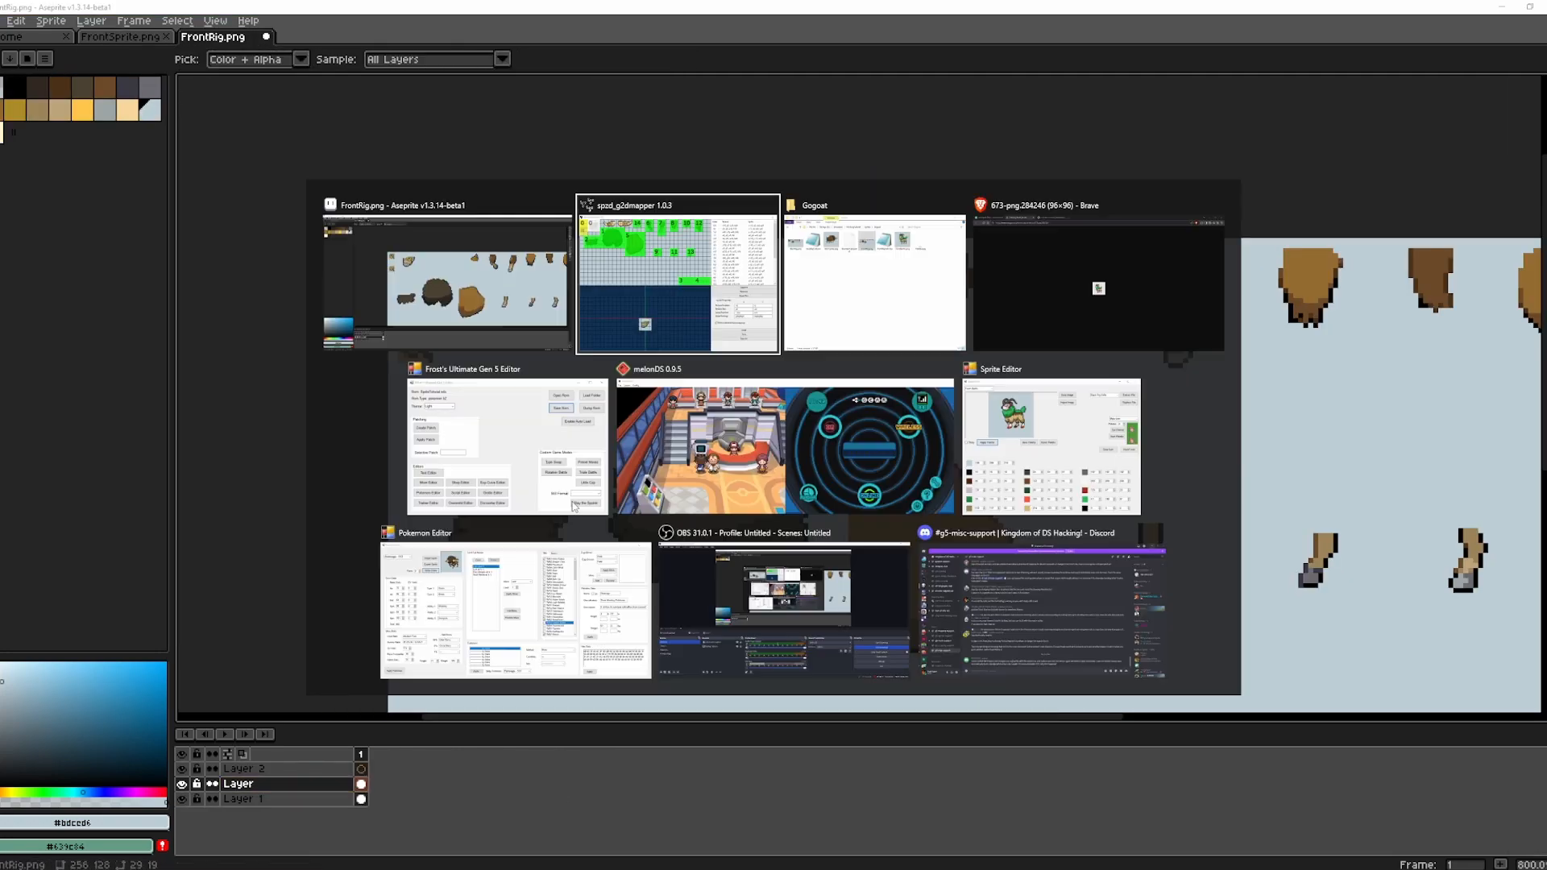
{"action": "key", "text": "alt+Tab"}
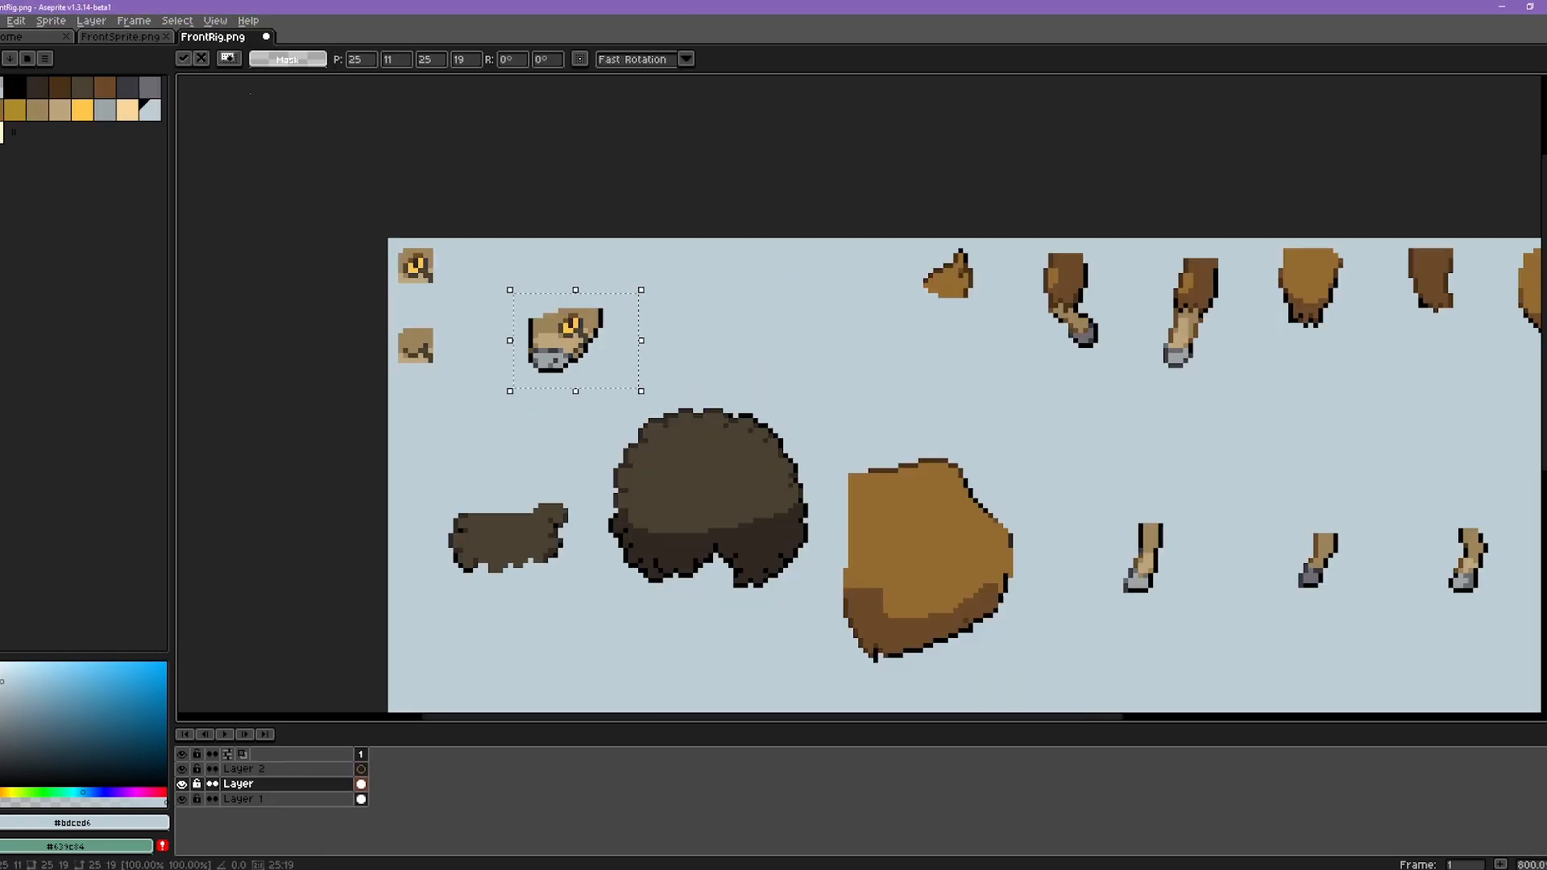
{"action": "key", "text": "Up"}
{"action": "key", "text": "ctrl+v"}
- Select Gogoat's green mane in FrontSprite.png with a selection built from several rectangles
{"action": "left_click", "coordinate": [117, 37]}
{"action": "left_click_drag", "start_coordinate": [810, 402], "coordinate": [920, 421]}
{"action": "left_click_drag", "start_coordinate": [780, 421], "coordinate": [910, 441]}
{"action": "left_click_drag", "start_coordinate": [750, 440], "coordinate": [880, 471]}
{"action": "left_click_drag", "start_coordinate": [730, 481], "coordinate": [860, 492]}
{"action": "left_click_drag", "start_coordinate": [790, 492], "coordinate": [717, 521]}
{"action": "left_click_drag", "start_coordinate": [846, 495], "coordinate": [591, 679]}
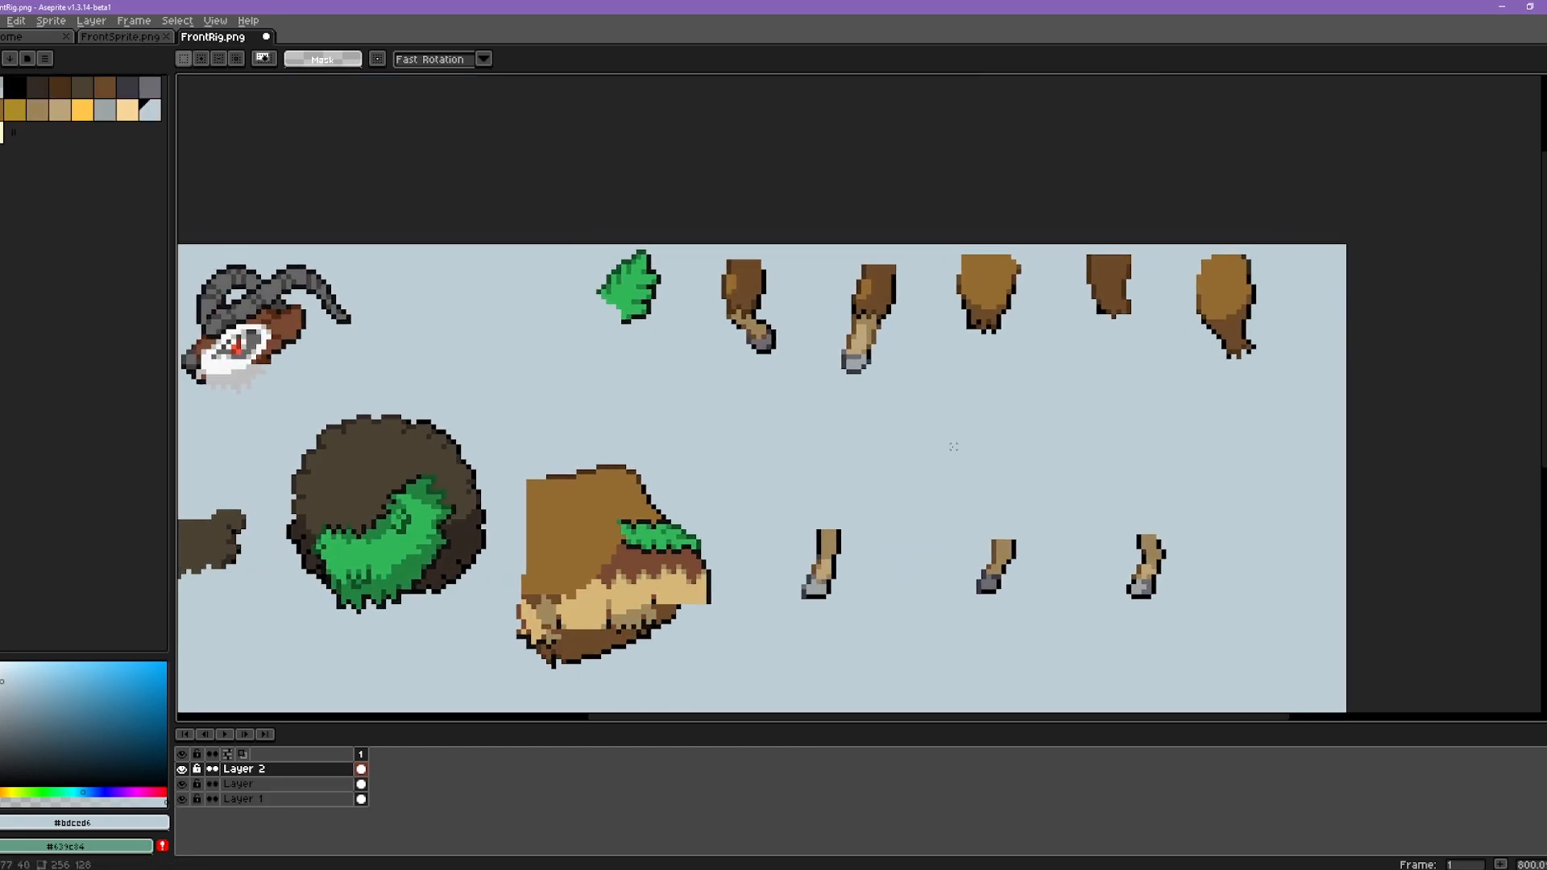
- Paste Gogoat's near foreleg pieces onto Layer 2 and move the white-and-red hoof piece onto the first lower-leg part
{"action": "key", "text": "ctrl+v"}
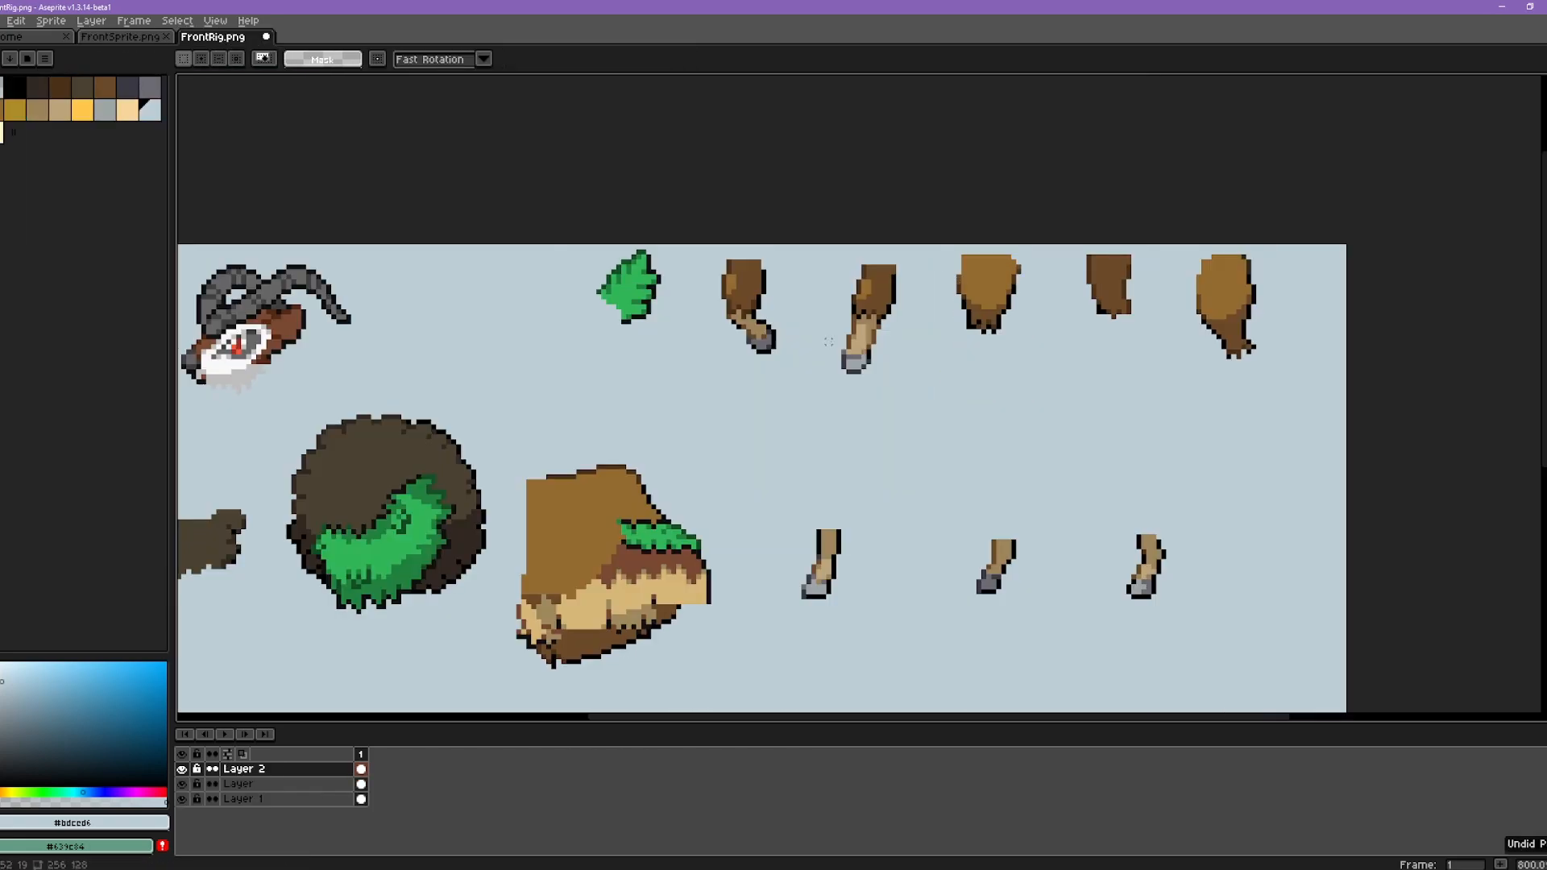
{"action": "scroll", "coordinate": [898, 363], "scroll_direction": "up", "scroll_amount": 3}
{"action": "key", "text": "ctrl+x"}
{"action": "key", "text": "ctrl+v"}
{"action": "scroll", "coordinate": [814, 242], "scroll_direction": "down", "scroll_amount": 4}
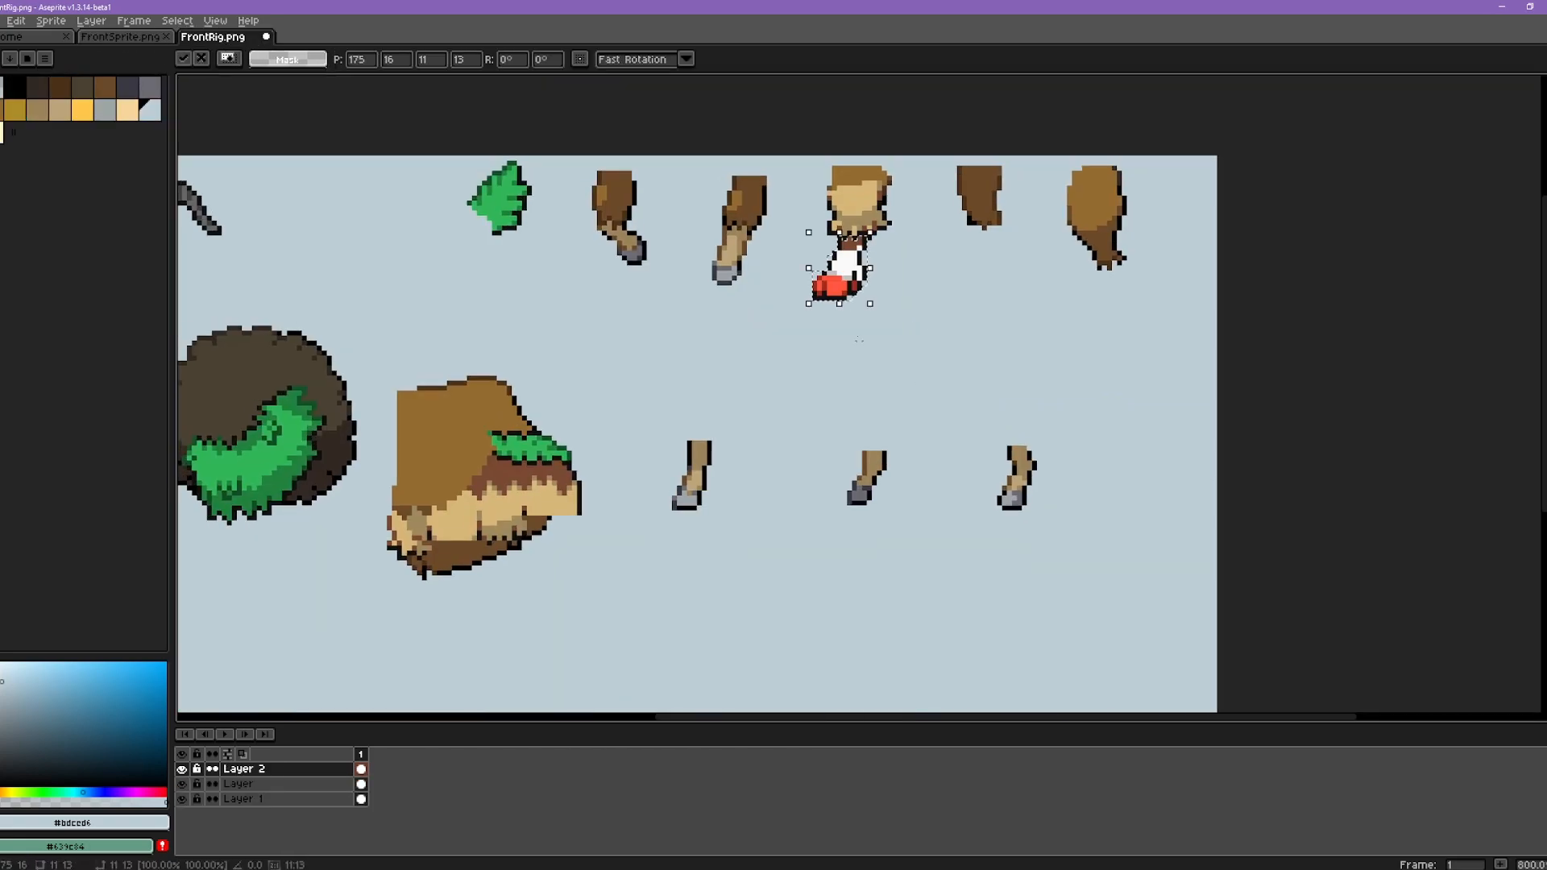
{"action": "left_click_drag", "start_coordinate": [839, 267], "coordinate": [684, 477]}
{"action": "key", "text": "ctrl+d"}
- Copy Gogoat's near hind leg from FrontSprite.png, placing the thigh over the last upper-leg part and the hoof over the last lower-leg part
{"action": "left_click", "coordinate": [120, 37]}
{"action": "scroll", "coordinate": [874, 492], "scroll_direction": "up", "scroll_amount": 1}
{"action": "left_click_drag", "start_coordinate": [963, 466], "coordinate": [833, 449]}
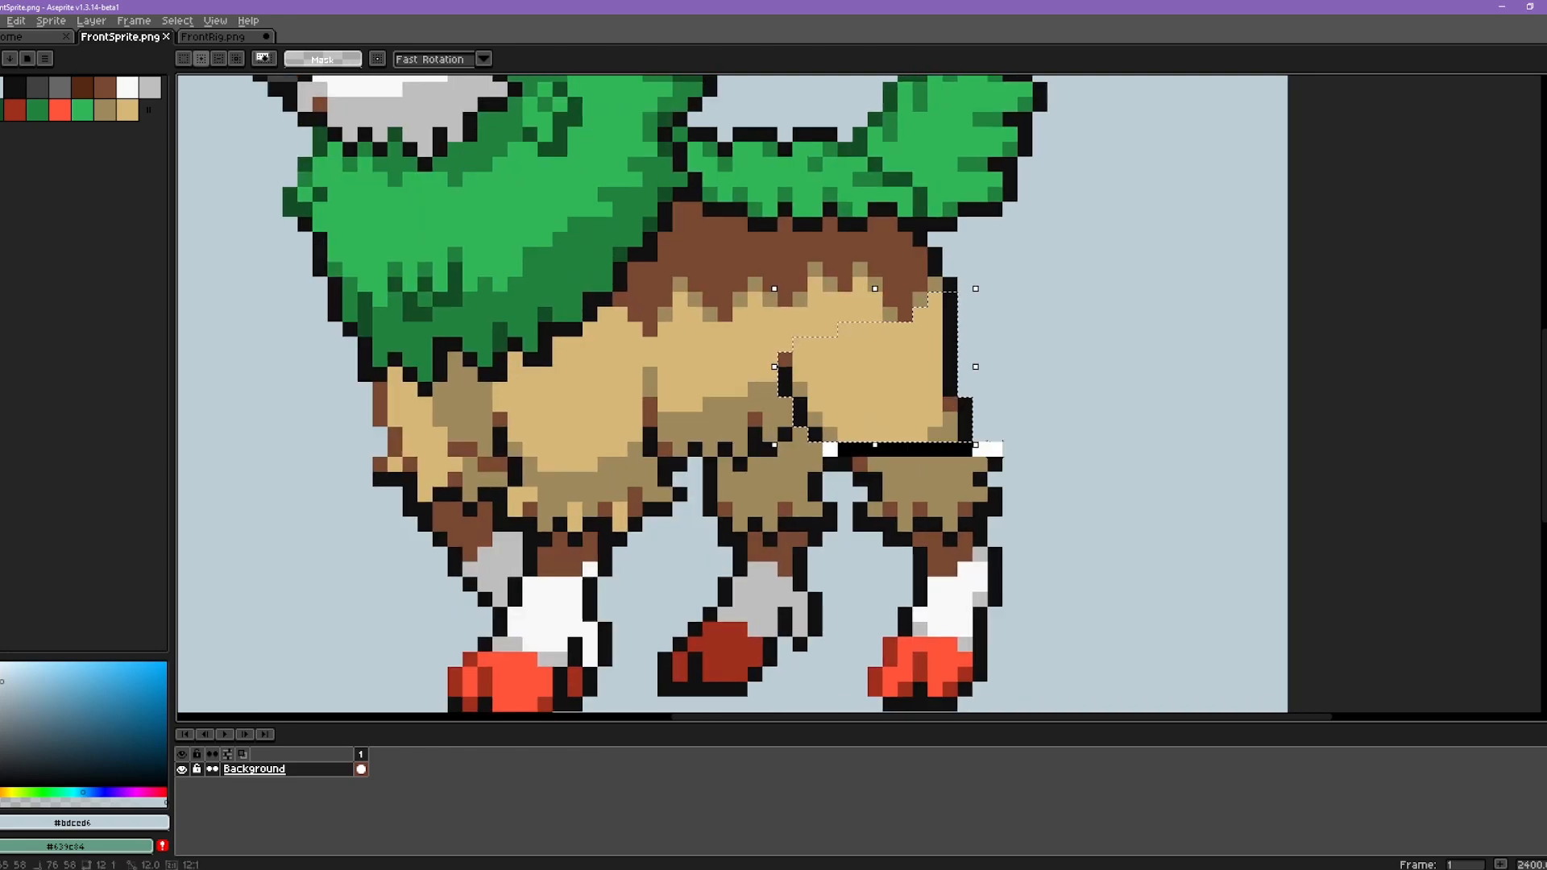
{"action": "key", "text": "ctrl+c"}
{"action": "left_click", "coordinate": [212, 37]}
{"action": "key", "text": "ctrl+v"}
{"action": "left_click_drag", "start_coordinate": [308, 490], "coordinate": [1115, 275]}
{"action": "scroll", "coordinate": [1114, 276], "scroll_direction": "up", "scroll_amount": 3}
{"action": "left_click", "coordinate": [182, 784]}
{"action": "left_click_drag", "start_coordinate": [1082, 329], "coordinate": [1067, 369]}
{"action": "scroll", "coordinate": [798, 395], "scroll_direction": "down", "scroll_amount": 3}
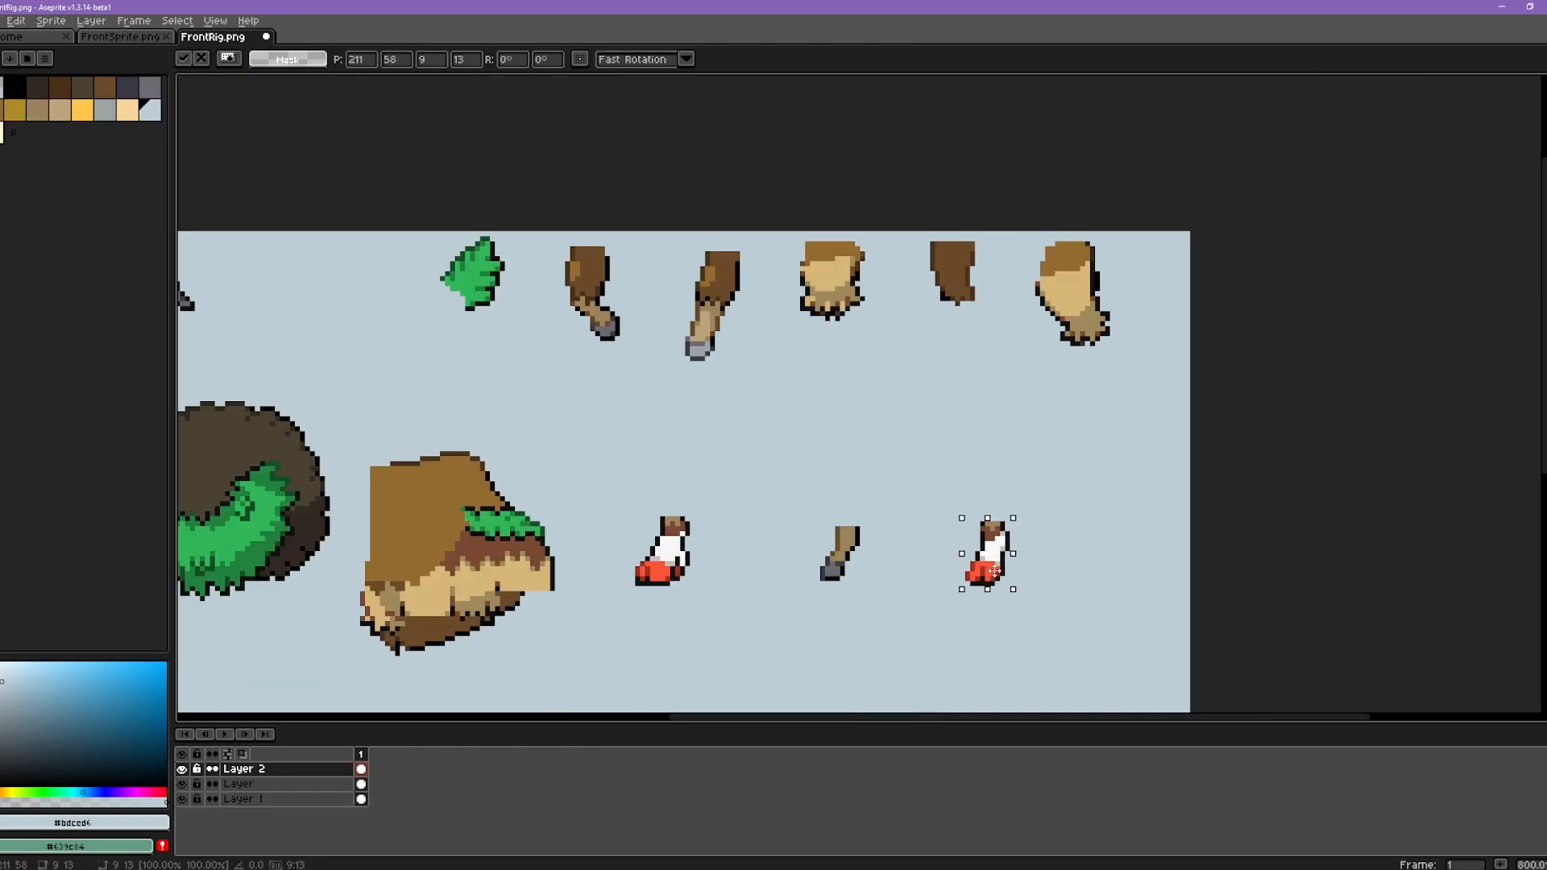
- Copy Gogoat's far hind leg from FrontSprite.png onto the rig and move its lower section onto the middle lower-leg part
{"action": "left_click", "coordinate": [121, 37]}
{"action": "scroll", "coordinate": [798, 395], "scroll_direction": "up", "scroll_amount": 3}
{"action": "left_click_drag", "start_coordinate": [786, 525], "coordinate": [711, 690]}
{"action": "key", "text": "ctrl+c"}
{"action": "key", "text": "ctrl+Tab"}
{"action": "key", "text": "ctrl+v"}
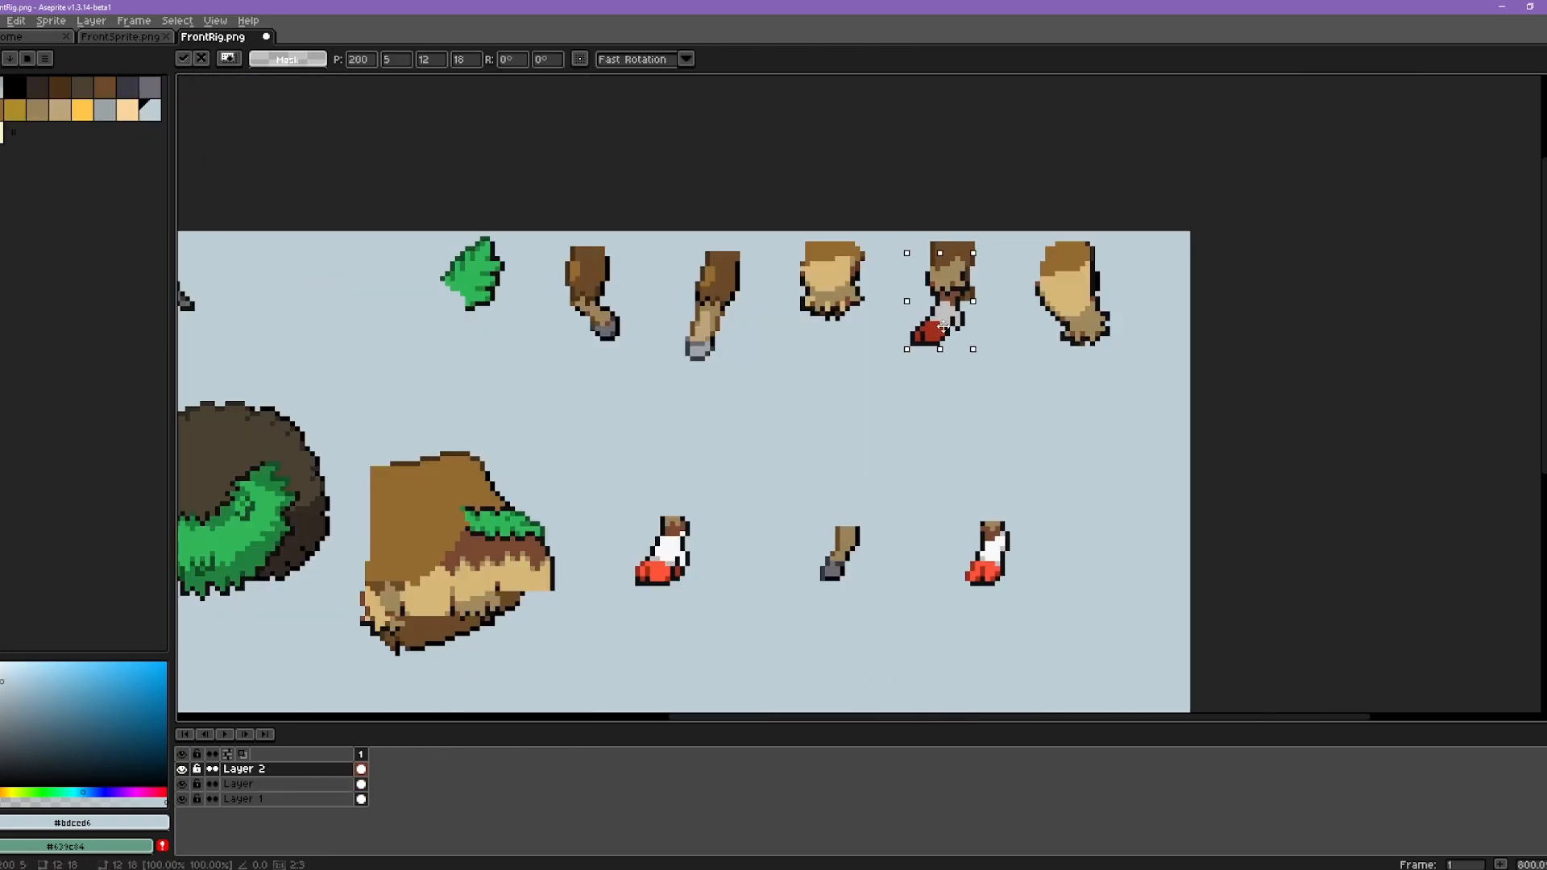
{"action": "scroll", "coordinate": [967, 325], "scroll_direction": "up", "scroll_amount": 3}
{"action": "scroll", "coordinate": [999, 121], "scroll_direction": "down", "scroll_amount": 3}
{"action": "left_click_drag", "start_coordinate": [978, 184], "coordinate": [869, 416]}
- Transfer Gogoat's far foreleg piece to the rig and place copies of its eye patch over both eye frames
{"action": "key", "text": "ctrl+shift+Tab"}
{"action": "scroll", "coordinate": [706, 559], "scroll_direction": "up", "scroll_amount": 1}
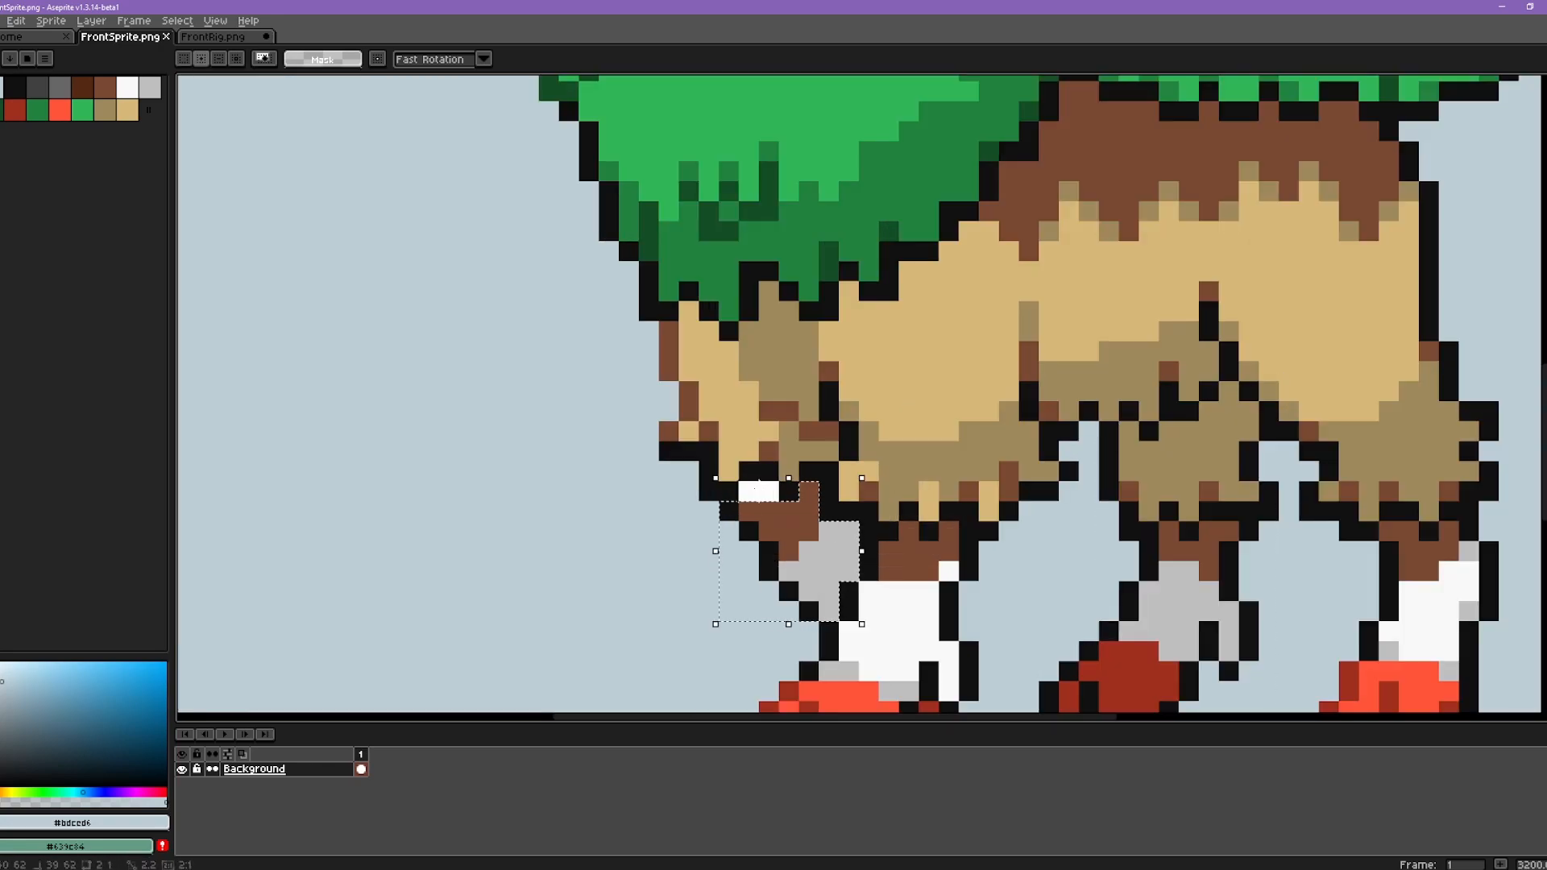
{"action": "left_click", "coordinate": [212, 37]}
{"action": "scroll", "coordinate": [212, 290], "scroll_direction": "up", "scroll_amount": 4}
{"action": "key", "text": "ctrl+c"}
{"action": "key", "text": "ctrl+v"}
{"action": "left_click_drag", "start_coordinate": [637, 342], "coordinate": [314, 203]}
{"action": "left_click_drag", "start_coordinate": [315, 203], "coordinate": [314, 444]}
{"action": "key", "text": "ctrl+d"}
- Redraw the lower eye frame as a closed eye with the Pencil, using dark grey #404040
{"action": "key", "text": "b"}
{"action": "scroll", "coordinate": [314, 443], "scroll_direction": "up", "scroll_amount": 1}
{"action": "left_click", "coordinate": [613, 439], "text": "alt"}
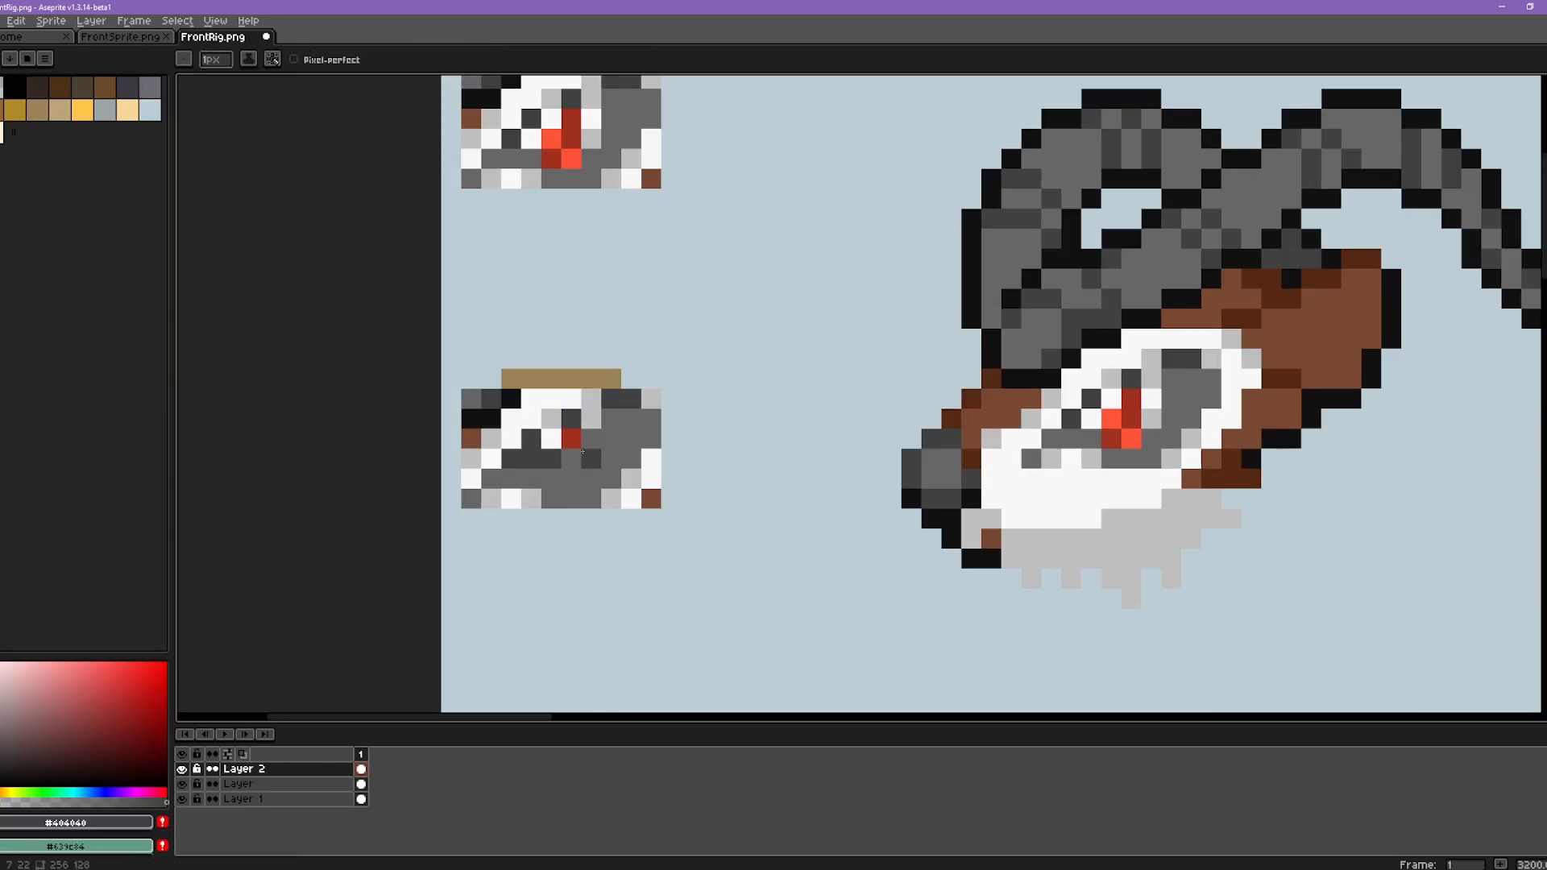
{"action": "left_click_drag", "start_coordinate": [552, 460], "coordinate": [609, 403]}
{"action": "scroll", "coordinate": [771, 484], "scroll_direction": "down", "scroll_amount": 1}
{"action": "scroll", "coordinate": [742, 491], "scroll_direction": "down", "scroll_amount": 3}
{"action": "scroll", "coordinate": [922, 505], "scroll_direction": "down", "scroll_amount": 1}
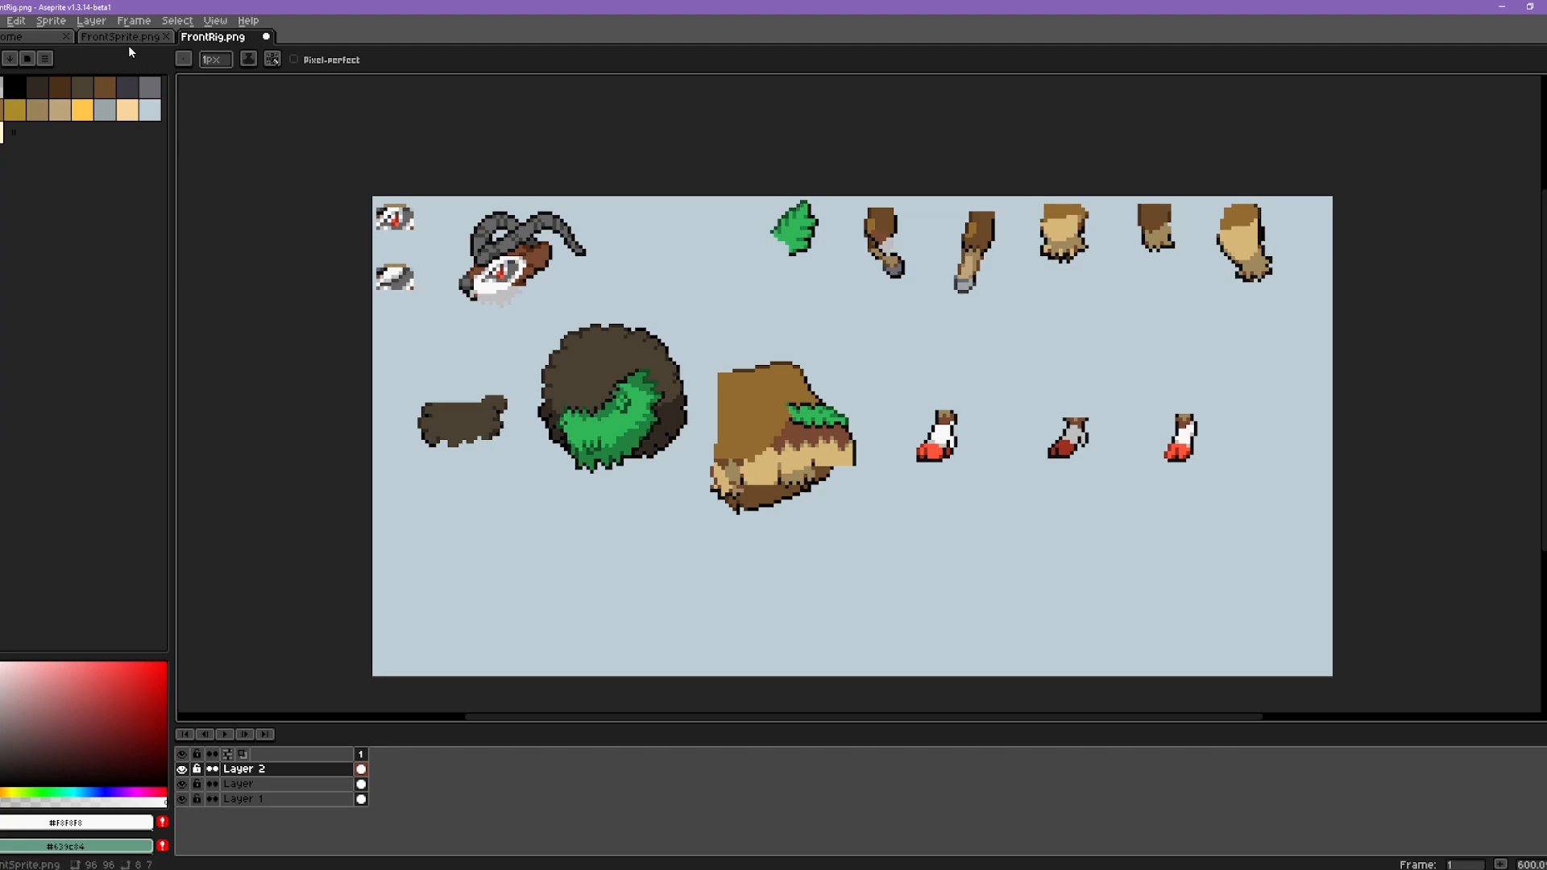
- Copy the visible part of the far foreleg's hoof from FrontSprite.png and position it beneath the far foreleg piece on Layer 2
{"action": "key", "text": "ctrl+shift+Tab"}
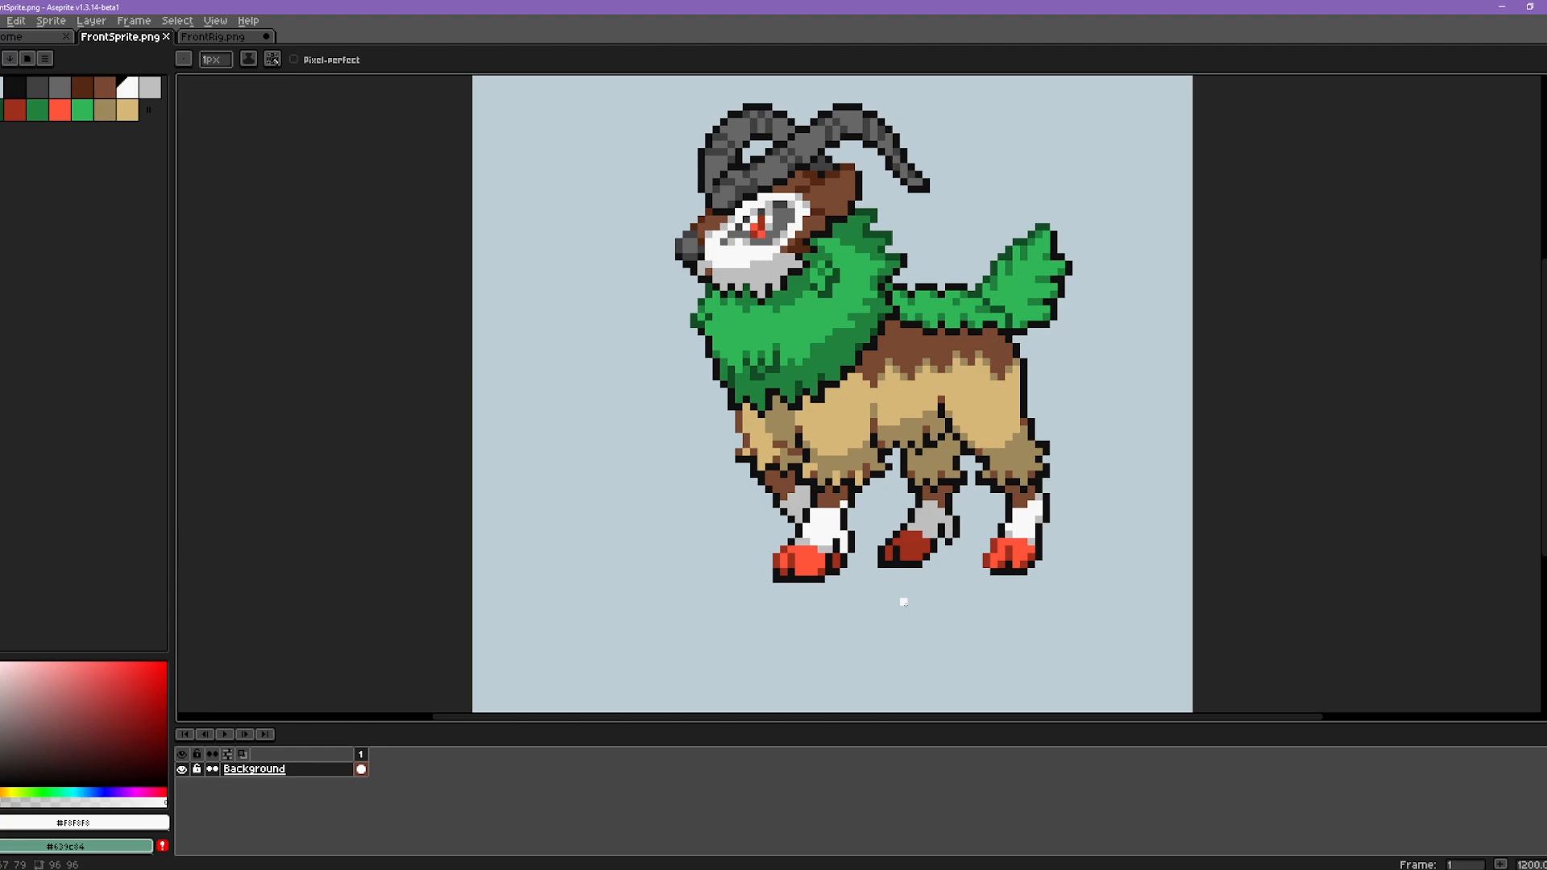
{"action": "scroll", "coordinate": [903, 602], "scroll_direction": "up", "scroll_amount": 3}
{"action": "key", "text": "ctrl+Tab"}
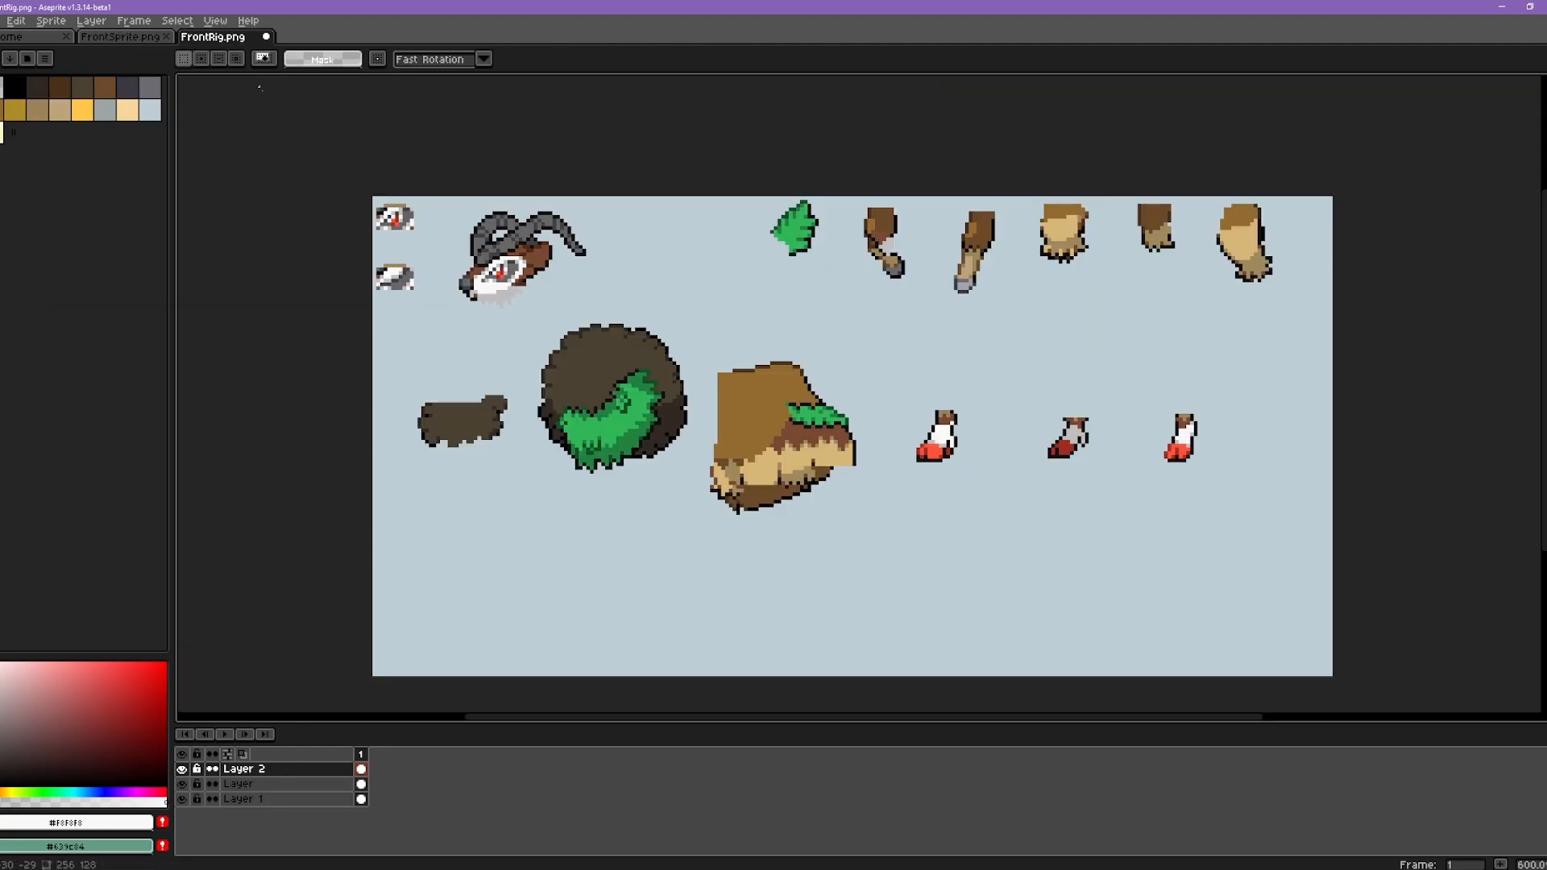
{"action": "scroll", "coordinate": [767, 531], "scroll_direction": "up", "scroll_amount": 4}
{"action": "key", "text": "alt"}
{"action": "key", "text": "ctrl+Tab"}
{"action": "left_click_drag", "start_coordinate": [850, 523], "coordinate": [845, 579]}
{"action": "key", "text": "ctrl+c"}
{"action": "key", "text": "ctrl+Tab"}
{"action": "key", "text": "ctrl+v"}
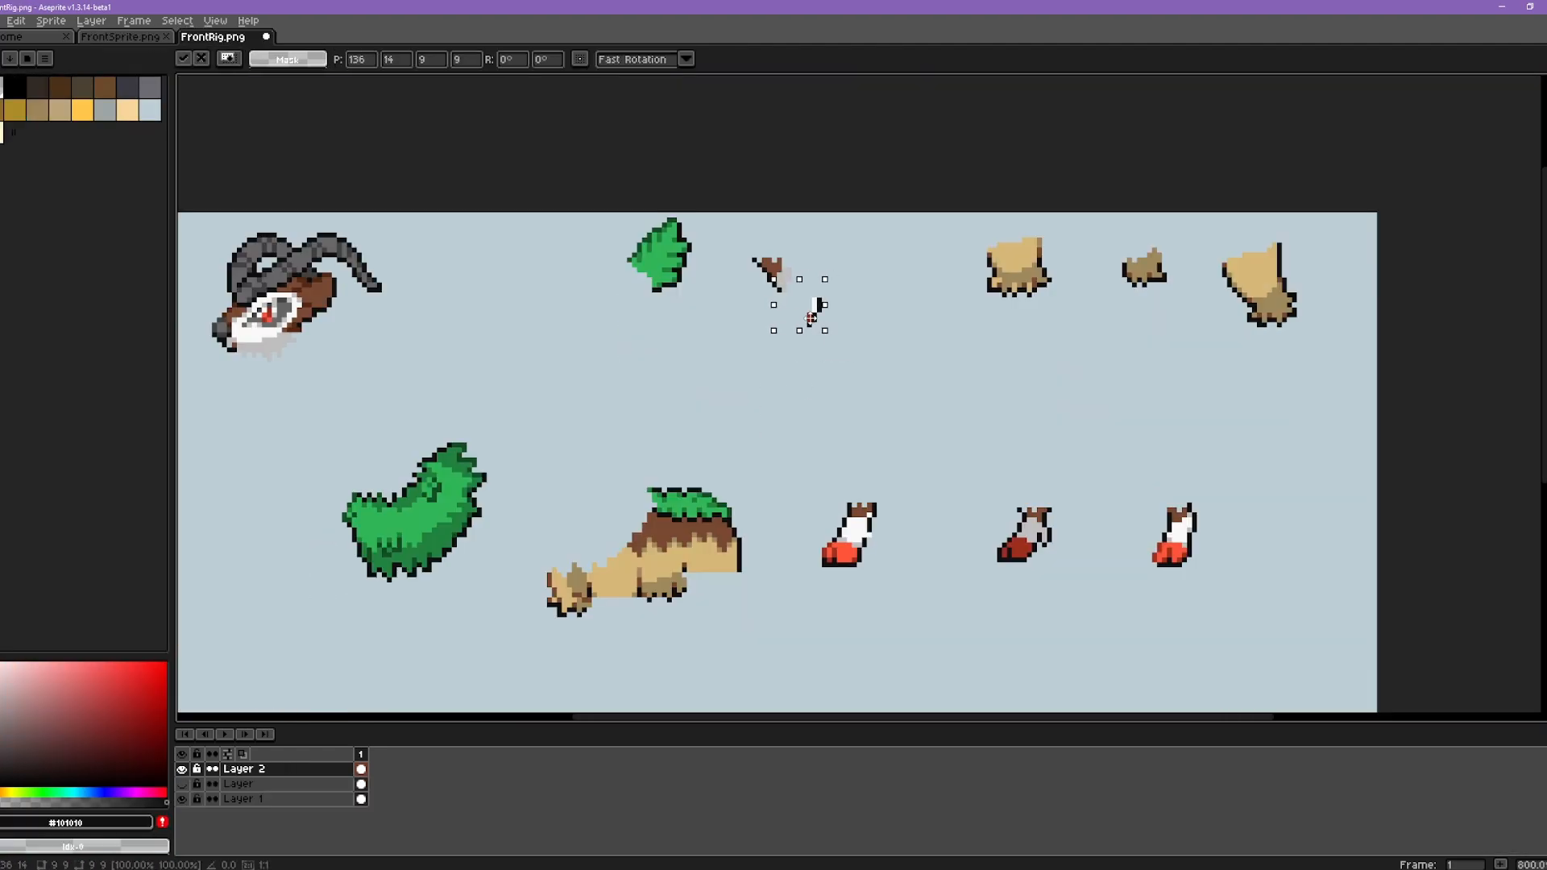
{"action": "scroll", "coordinate": [806, 318], "scroll_direction": "up", "scroll_amount": 1}
{"action": "left_click_drag", "start_coordinate": [772, 300], "coordinate": [778, 322]}
- Rework the far foreleg's dark red hoof and extend its outline in black #101010, using FrontSprite.png as reference
{"action": "scroll", "coordinate": [806, 314], "scroll_direction": "up", "scroll_amount": 1}
{"action": "left_click", "coordinate": [808, 215], "text": "alt"}
{"action": "left_click_drag", "start_coordinate": [798, 209], "coordinate": [789, 219]}
{"action": "scroll", "coordinate": [645, 171], "scroll_direction": "down", "scroll_amount": 1}
{"action": "left_click", "coordinate": [120, 37]}
{"action": "left_click", "coordinate": [213, 37]}
{"action": "scroll", "coordinate": [725, 322], "scroll_direction": "up", "scroll_amount": 2}
{"action": "key", "text": "alt"}
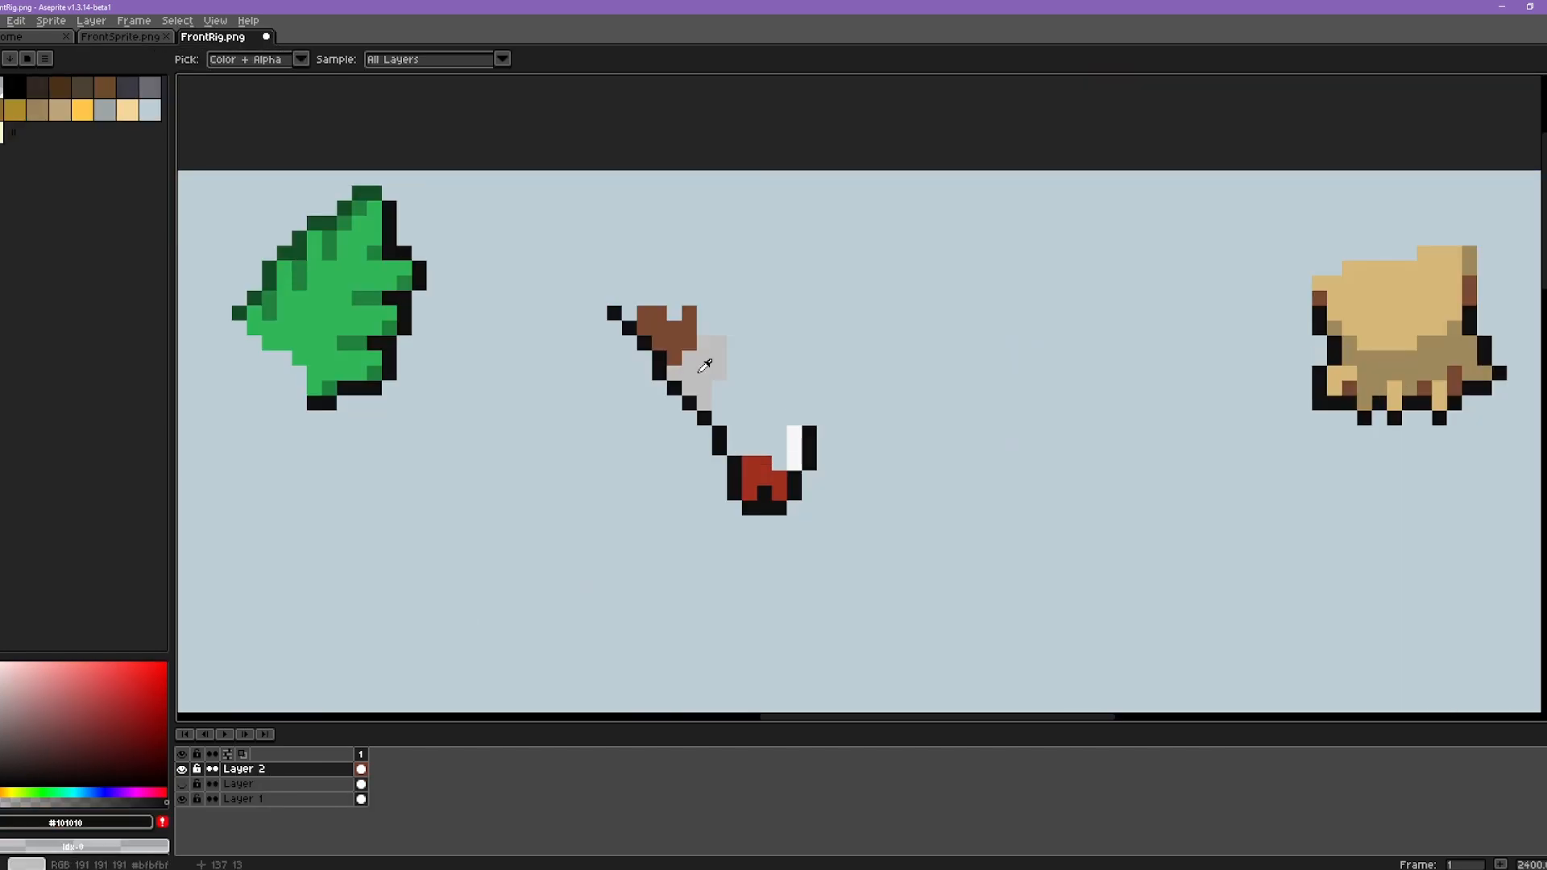
{"action": "left_click", "coordinate": [121, 37]}
{"action": "left_click", "coordinate": [213, 37]}
{"action": "left_click", "coordinate": [125, 37]}
{"action": "left_click", "coordinate": [213, 37]}
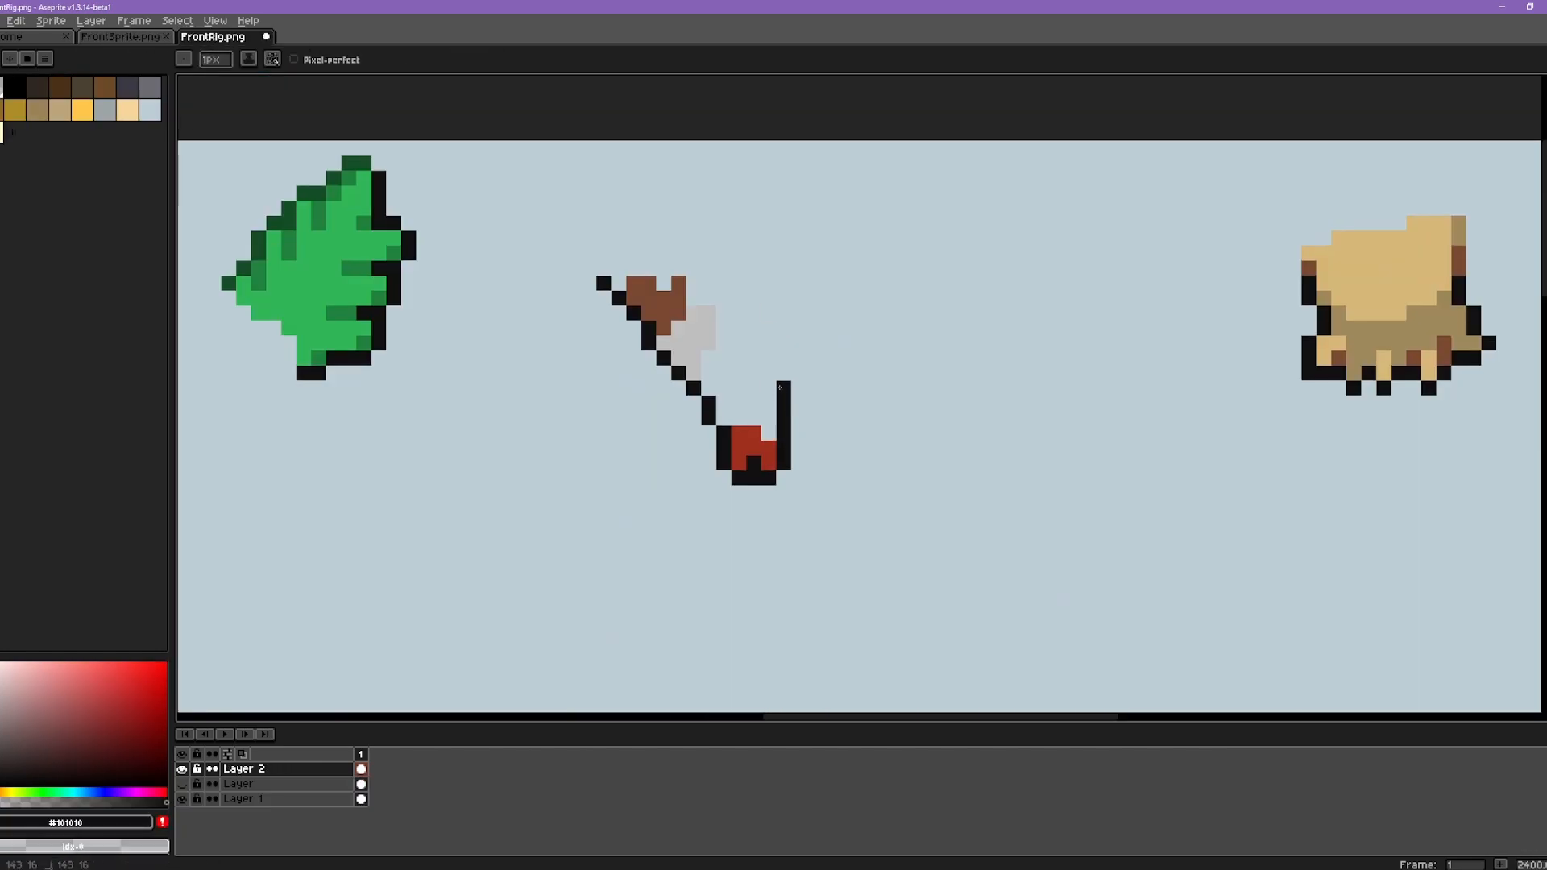
- Complete the far foreleg's shank in light grey #bfbfbf with black outlines and widen its dark red hoof
{"action": "left_click_drag", "start_coordinate": [783, 383], "coordinate": [746, 427]}
{"action": "left_click", "coordinate": [737, 375], "text": "alt"}
{"action": "scroll", "coordinate": [894, 237], "scroll_direction": "down", "scroll_amount": 1}
{"action": "left_click", "coordinate": [799, 368], "text": "alt"}
{"action": "scroll", "coordinate": [859, 410], "scroll_direction": "down", "scroll_amount": 1}
{"action": "scroll", "coordinate": [824, 369], "scroll_direction": "up", "scroll_amount": 2}
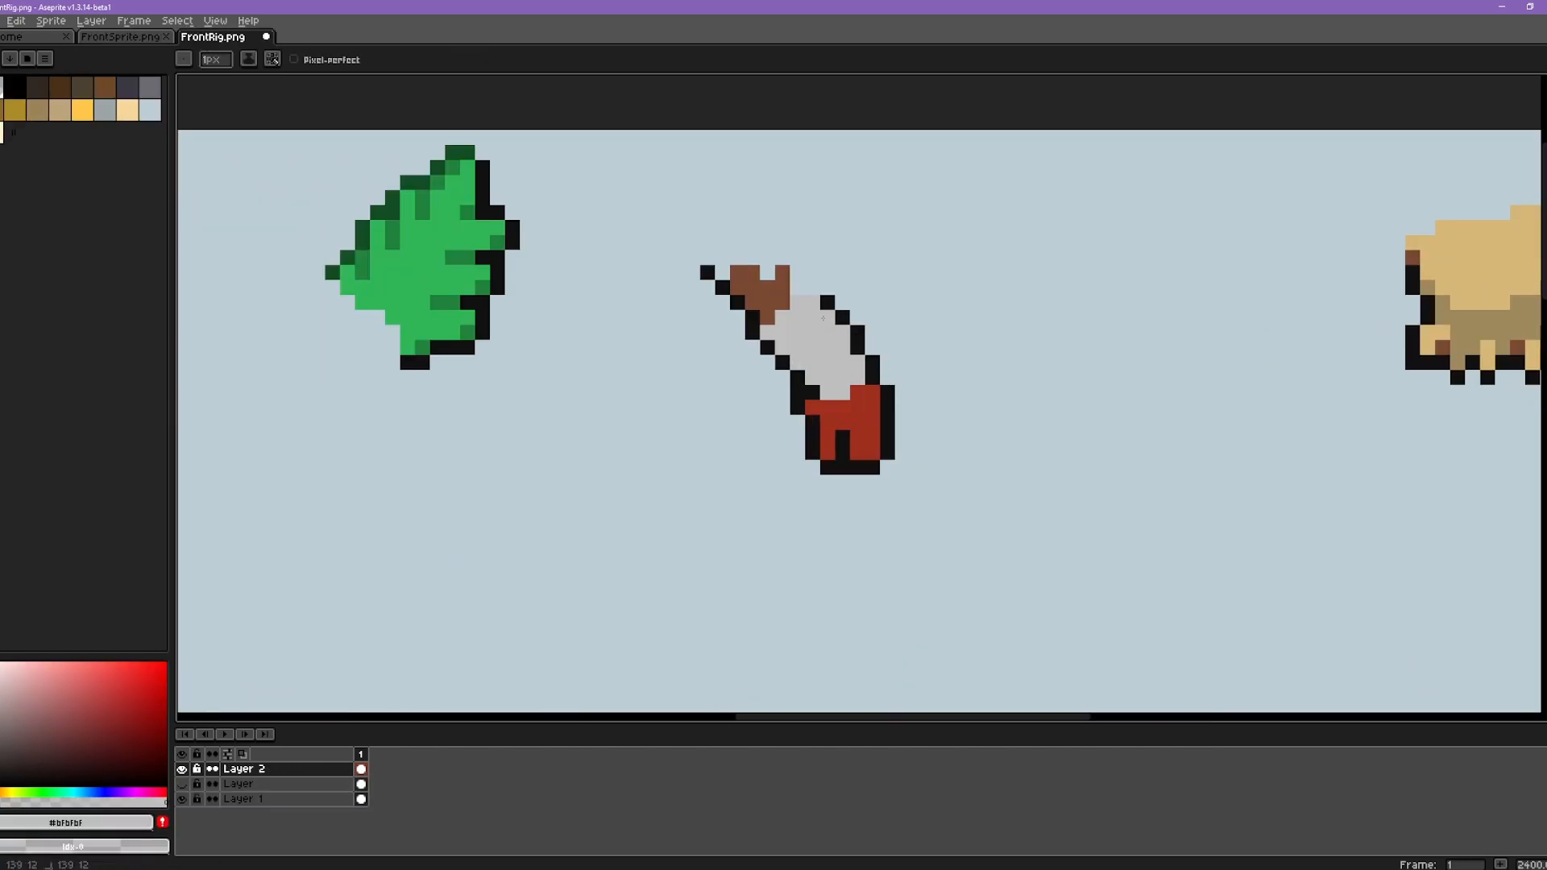
{"action": "scroll", "coordinate": [773, 306], "scroll_direction": "down", "scroll_amount": 2}
{"action": "scroll", "coordinate": [806, 338], "scroll_direction": "up", "scroll_amount": 1}
{"action": "scroll", "coordinate": [1009, 255], "scroll_direction": "down", "scroll_amount": 1}
- Place Gogoat's white-and-red hoof piece on the second foreleg part and paint its missing pixels
{"action": "left_click", "coordinate": [183, 785]}
{"action": "left_click", "coordinate": [183, 785]}
{"action": "scroll", "coordinate": [967, 363], "scroll_direction": "up", "scroll_amount": 3}
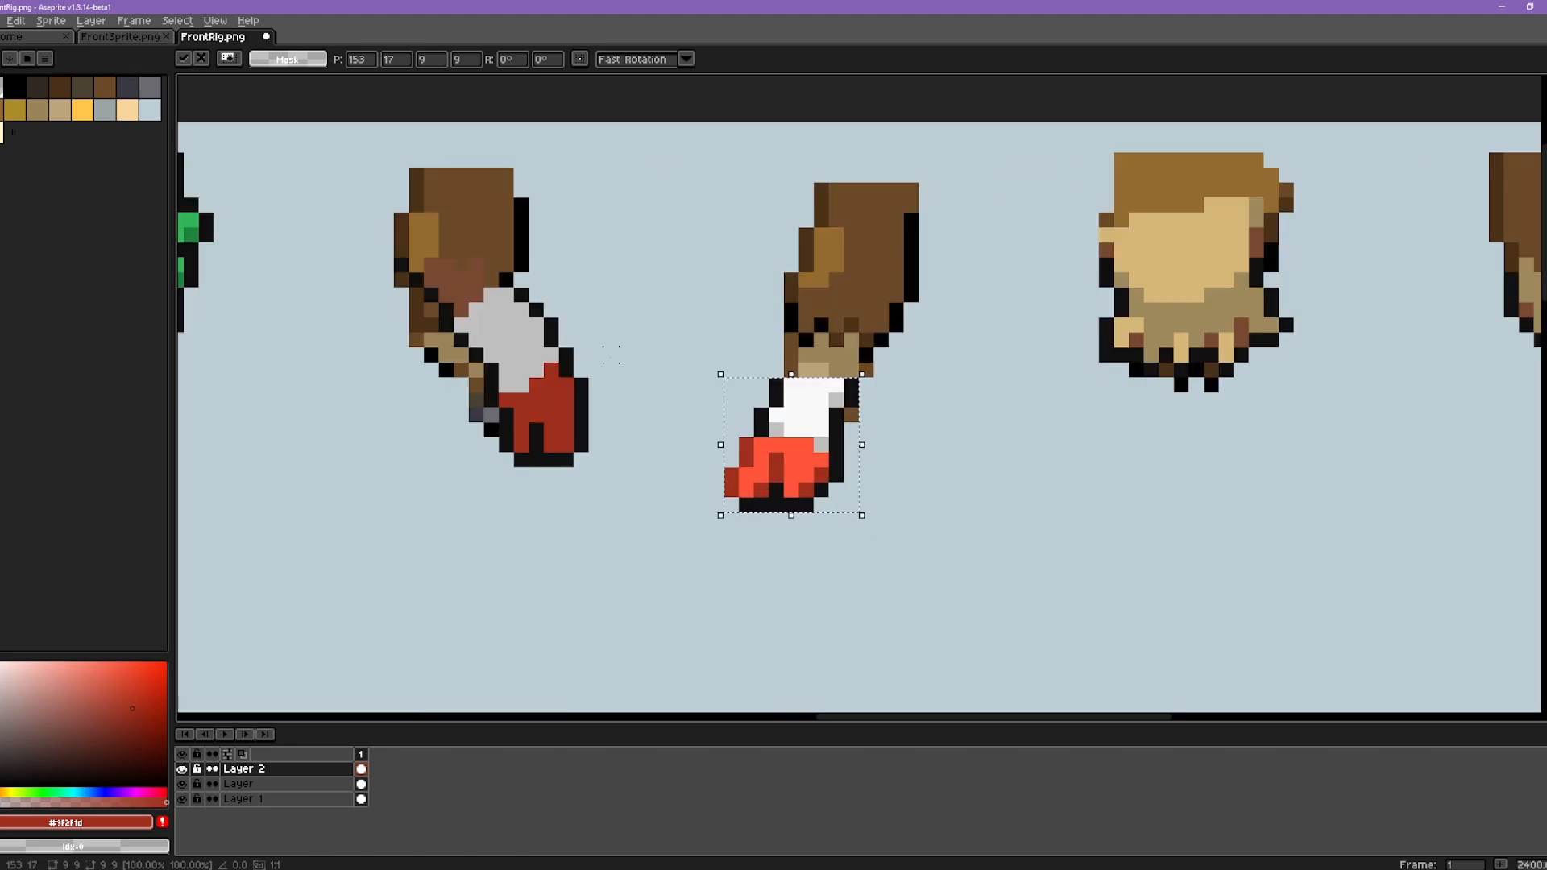
{"action": "left_click", "coordinate": [636, 363], "text": "alt"}
{"action": "left_click_drag", "start_coordinate": [605, 326], "coordinate": [673, 328]}
{"action": "left_click", "coordinate": [183, 785]}
{"action": "left_click", "coordinate": [183, 785]}
{"action": "left_click", "coordinate": [950, 539], "text": "alt"}
{"action": "mouse_move", "coordinate": [958, 538]}
{"action": "left_mouse_down"}
{"action": "mouse_move", "coordinate": [996, 524]}
{"action": "mouse_move", "coordinate": [983, 553]}
{"action": "left_mouse_up"}
{"action": "left_click", "coordinate": [950, 572], "text": "alt"}
- Draw rounded brown upper ends with black outlines on the leg parts, using the rig parts layer as a guide
{"action": "scroll", "coordinate": [961, 358], "scroll_direction": "down", "scroll_amount": 3}
{"action": "scroll", "coordinate": [995, 370], "scroll_direction": "up", "scroll_amount": 3}
{"action": "left_click", "coordinate": [182, 785]}
{"action": "left_click", "coordinate": [183, 785]}
{"action": "left_click", "coordinate": [925, 477], "text": "alt"}
{"action": "mouse_move", "coordinate": [910, 449]}
{"action": "left_mouse_down"}
{"action": "mouse_move", "coordinate": [968, 424]}
{"action": "mouse_move", "coordinate": [967, 347]}
{"action": "left_mouse_up"}
{"action": "left_click", "coordinate": [580, 354], "text": "alt"}
{"action": "scroll", "coordinate": [986, 343], "scroll_direction": "down", "scroll_amount": 3}
{"action": "scroll", "coordinate": [633, 686], "scroll_direction": "up", "scroll_amount": 3}
- Complete the body's missing front with a brown chest curve, a black #101010 back outline, brown back fill and tan #d6b778 flank fill
{"action": "left_click", "coordinate": [600, 604], "text": "alt"}
{"action": "mouse_move", "coordinate": [610, 601]}
{"action": "left_mouse_down"}
{"action": "mouse_move", "coordinate": [638, 465]}
{"action": "mouse_move", "coordinate": [763, 423]}
{"action": "left_mouse_up"}
{"action": "left_click", "coordinate": [953, 422], "text": "alt"}
{"action": "left_click_drag", "start_coordinate": [923, 409], "coordinate": [785, 408]}
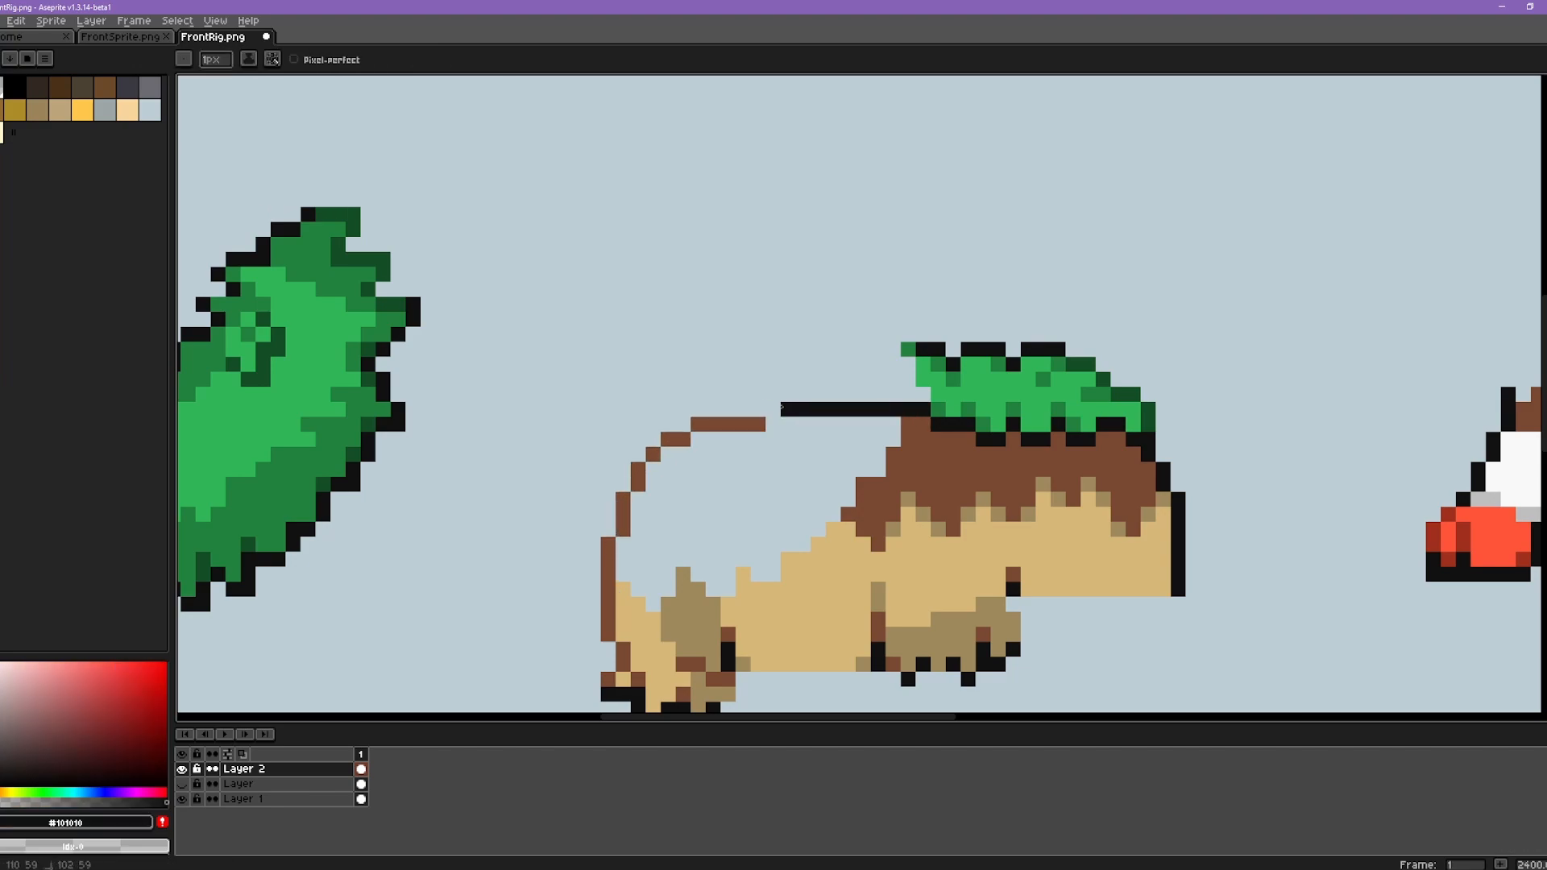
{"action": "left_click", "coordinate": [999, 419], "text": "alt"}
{"action": "left_click_drag", "start_coordinate": [886, 483], "coordinate": [701, 456]}
{"action": "left_click", "coordinate": [862, 548], "text": "alt"}
{"action": "left_click_drag", "start_coordinate": [855, 528], "coordinate": [701, 516]}
- Build up the lower-leg parts' upper ends in brown #7a4932, checking the shapes against FrontSprite.png
{"action": "left_click", "coordinate": [121, 37]}
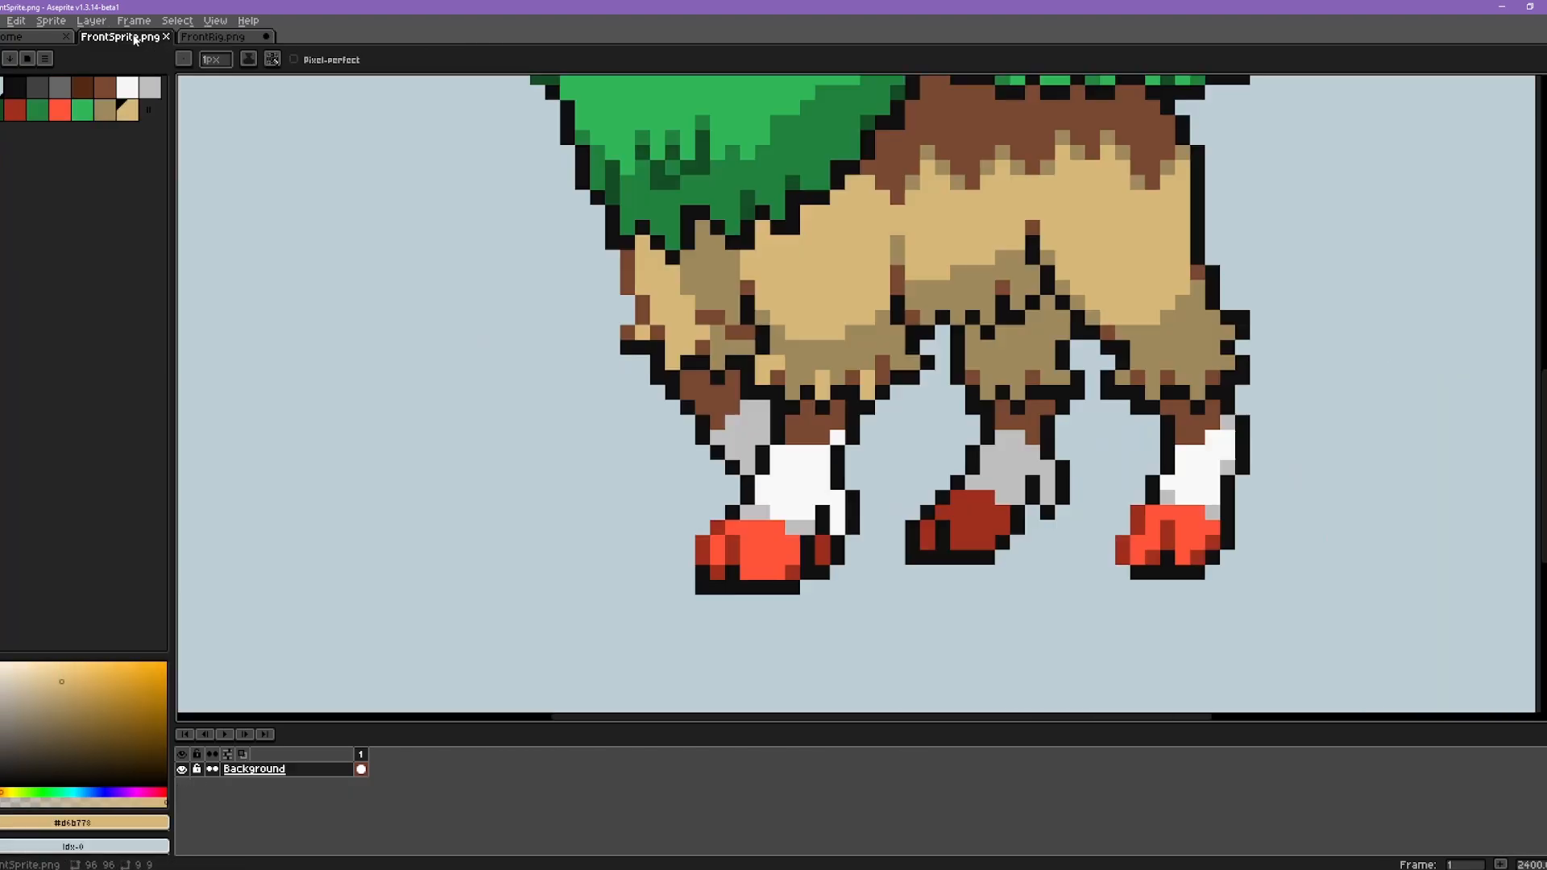
{"action": "left_click", "coordinate": [212, 37]}
{"action": "scroll", "coordinate": [870, 516], "scroll_direction": "up", "scroll_amount": 2}
{"action": "left_click", "coordinate": [922, 491], "text": "alt"}
{"action": "left_click_drag", "start_coordinate": [935, 475], "coordinate": [818, 476]}
{"action": "left_click", "coordinate": [120, 37]}
{"action": "left_click", "coordinate": [195, 40]}
{"action": "left_click", "coordinate": [121, 37]}
{"action": "left_click", "coordinate": [201, 38]}
{"action": "scroll", "coordinate": [897, 424], "scroll_direction": "down", "scroll_amount": 2}
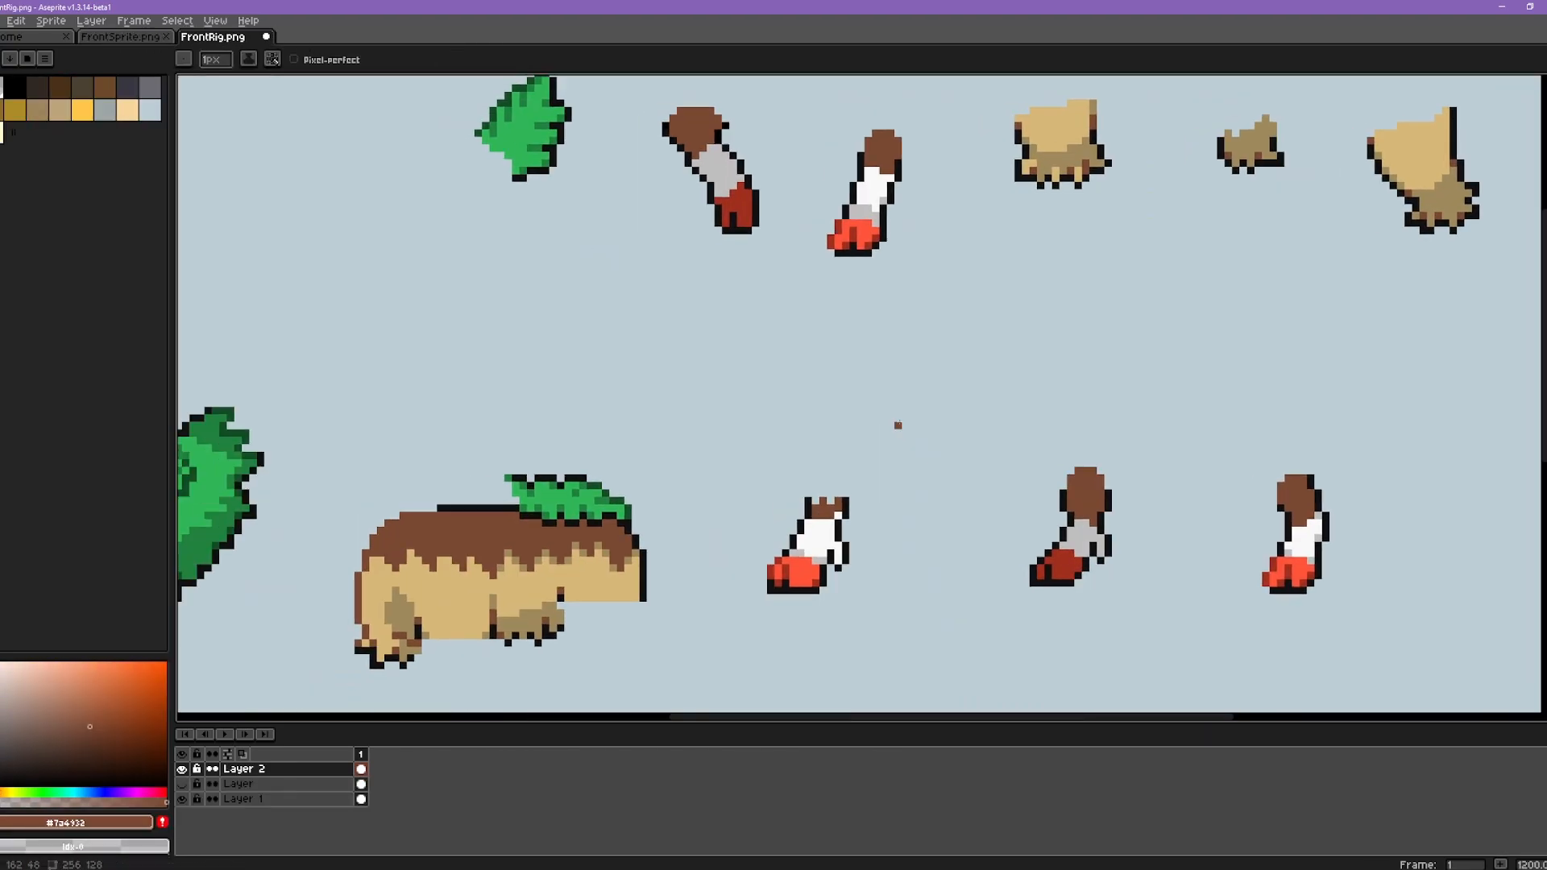
- Extend the base of the leafy tail part with green #21833e shading, using FrontSprite.png as reference
{"action": "left_click", "coordinate": [121, 37]}
{"action": "left_click", "coordinate": [201, 39]}
{"action": "scroll", "coordinate": [866, 480], "scroll_direction": "up", "scroll_amount": 2}
{"action": "left_click", "coordinate": [121, 37]}
{"action": "left_click", "coordinate": [194, 41]}
{"action": "left_click", "coordinate": [894, 322], "text": "alt"}
{"action": "left_click_drag", "start_coordinate": [805, 367], "coordinate": [870, 409]}
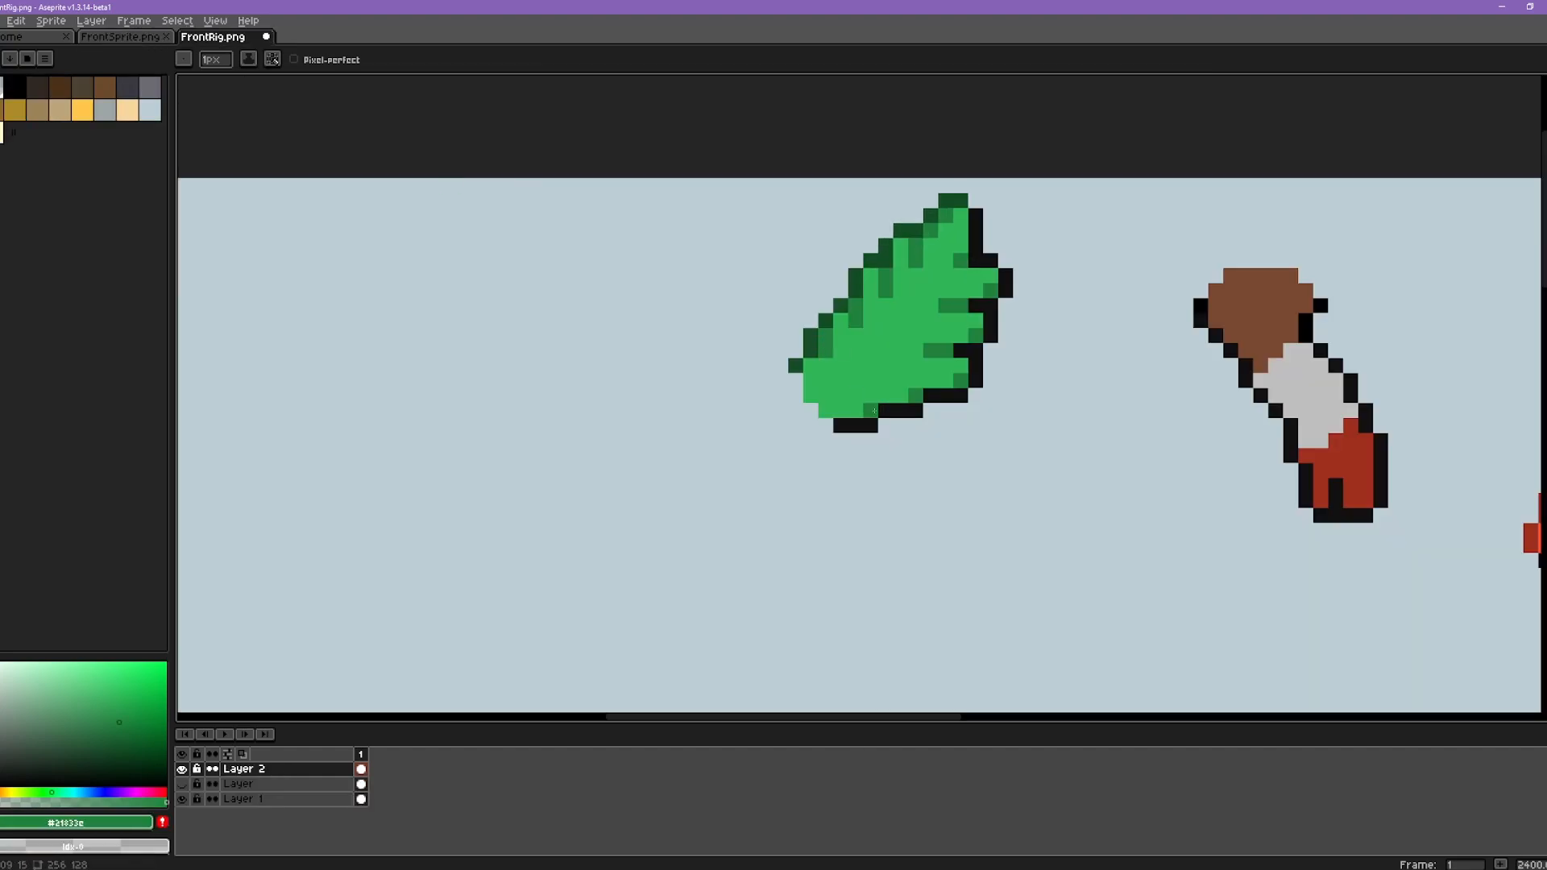
- Fill out the back and underside of Gogoat's head, shading it with dark brown #542914
{"action": "left_click", "coordinate": [121, 37]}
{"action": "left_click", "coordinate": [201, 39]}
{"action": "left_click", "coordinate": [816, 347], "text": "alt"}
{"action": "left_click_drag", "start_coordinate": [785, 487], "coordinate": [826, 427]}
{"action": "left_click", "coordinate": [843, 419]}
{"action": "scroll", "coordinate": [843, 420], "scroll_direction": "down", "scroll_amount": 6}
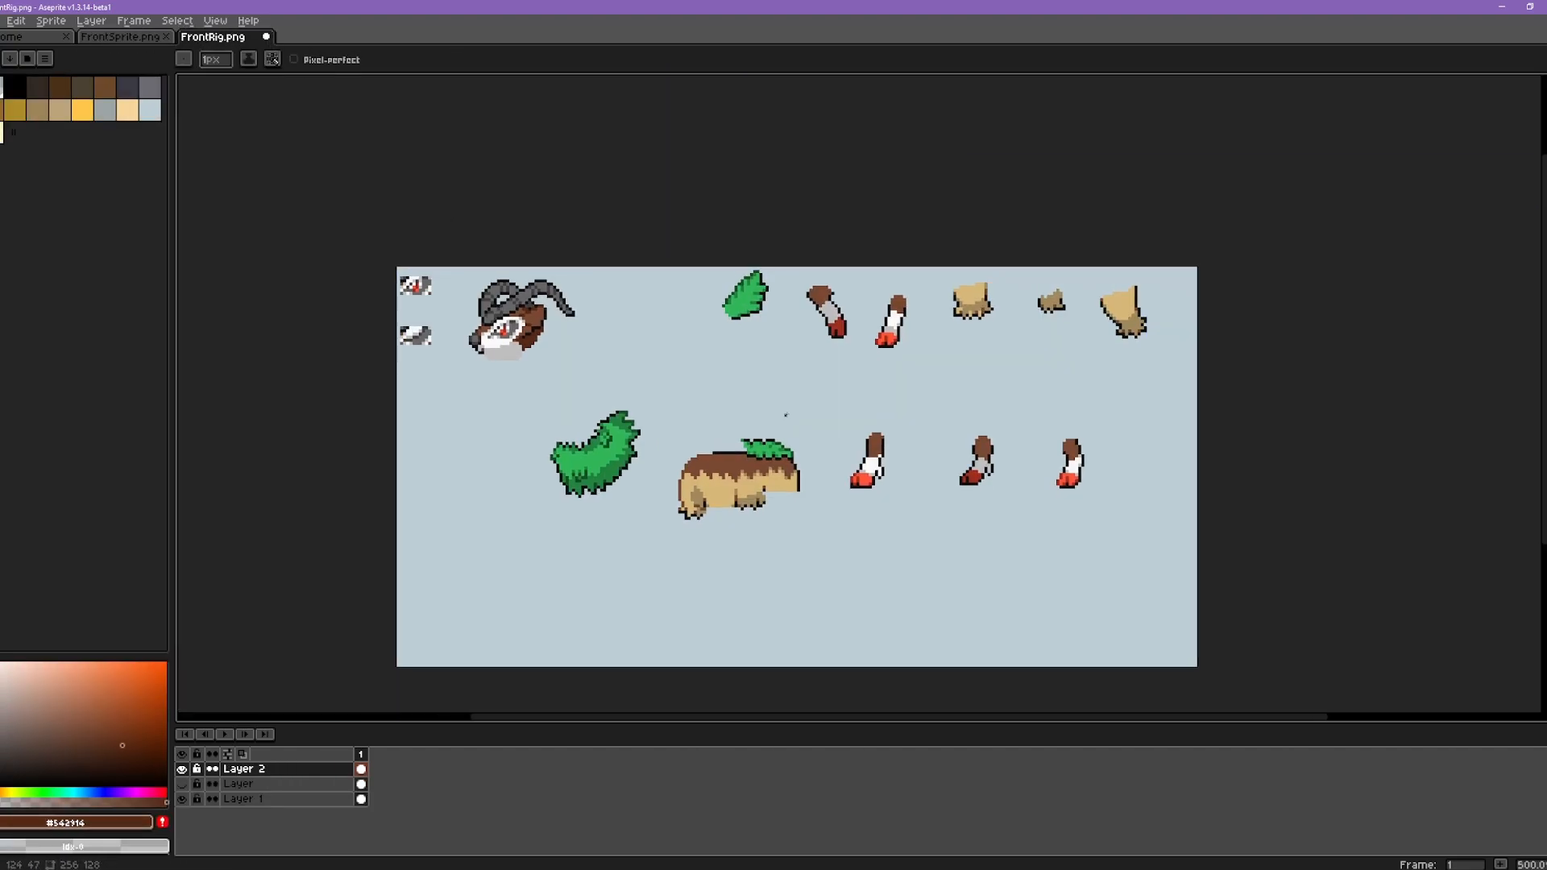
- Extend the body's hindquarters and belly downward with tan #d6b778 to close the gap behind the hind leg
{"action": "scroll", "coordinate": [776, 504], "scroll_direction": "up", "scroll_amount": 6}
{"action": "left_click", "coordinate": [778, 419], "text": "alt"}
{"action": "left_click_drag", "start_coordinate": [717, 451], "coordinate": [898, 475]}
{"action": "scroll", "coordinate": [663, 463], "scroll_direction": "down", "scroll_amount": 2}
{"action": "key", "text": "m"}
{"action": "left_click_drag", "start_coordinate": [690, 414], "coordinate": [819, 505]}
{"action": "key", "text": "b"}
{"action": "scroll", "coordinate": [903, 532], "scroll_direction": "down", "scroll_amount": 4}
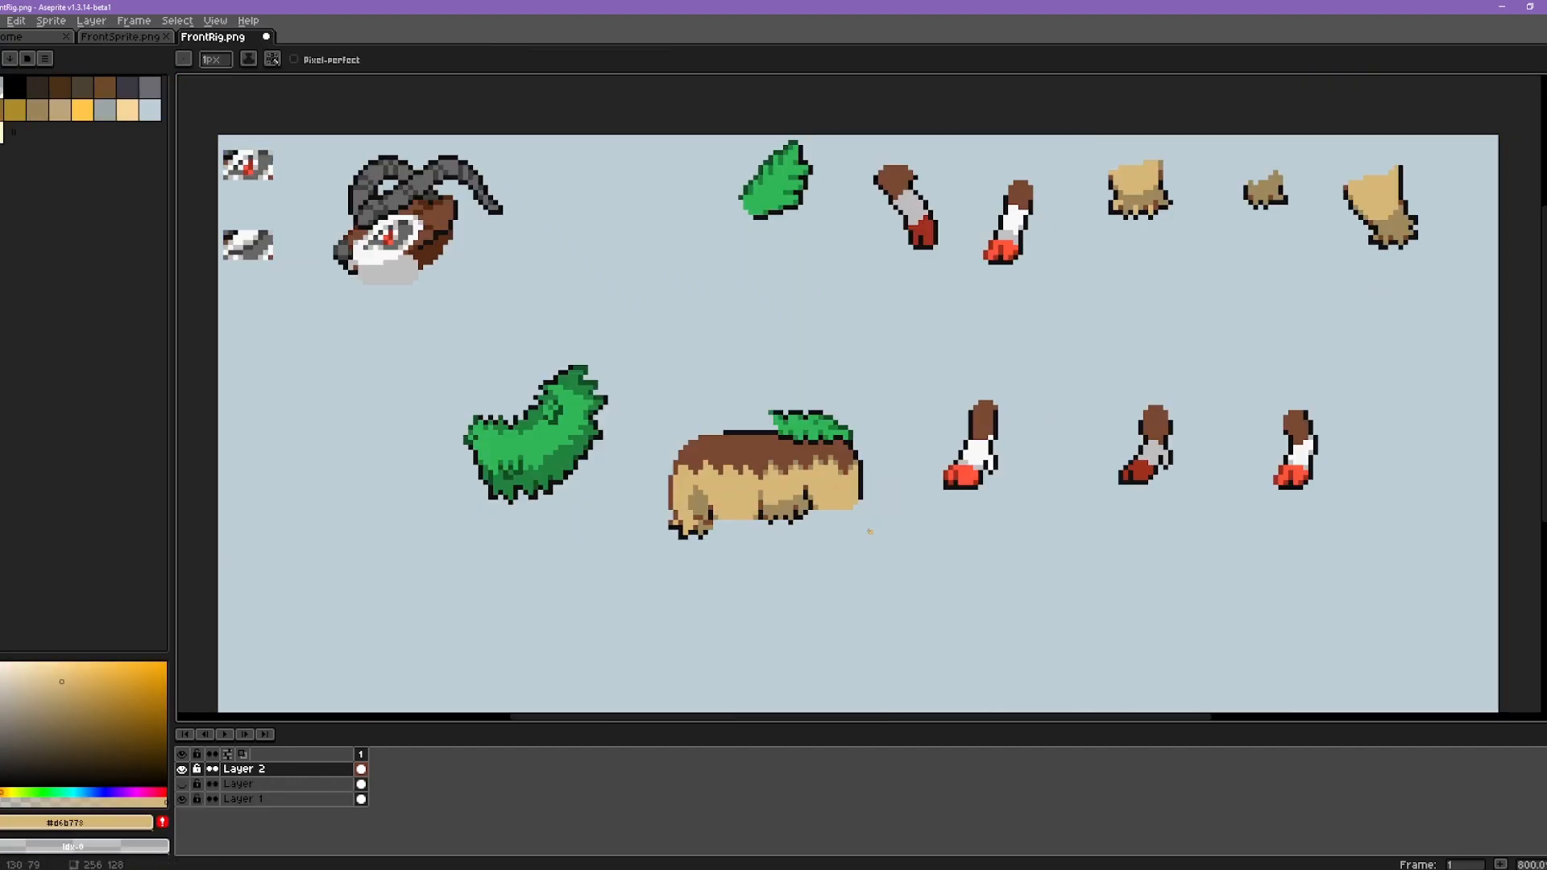
- Compare the Gogoat parts with Bouffalant's rig parts layer, hide that layer and save FrontRig.png
{"action": "left_click", "coordinate": [182, 783]}
{"action": "left_click", "coordinate": [182, 783]}
{"action": "left_click", "coordinate": [183, 784]}
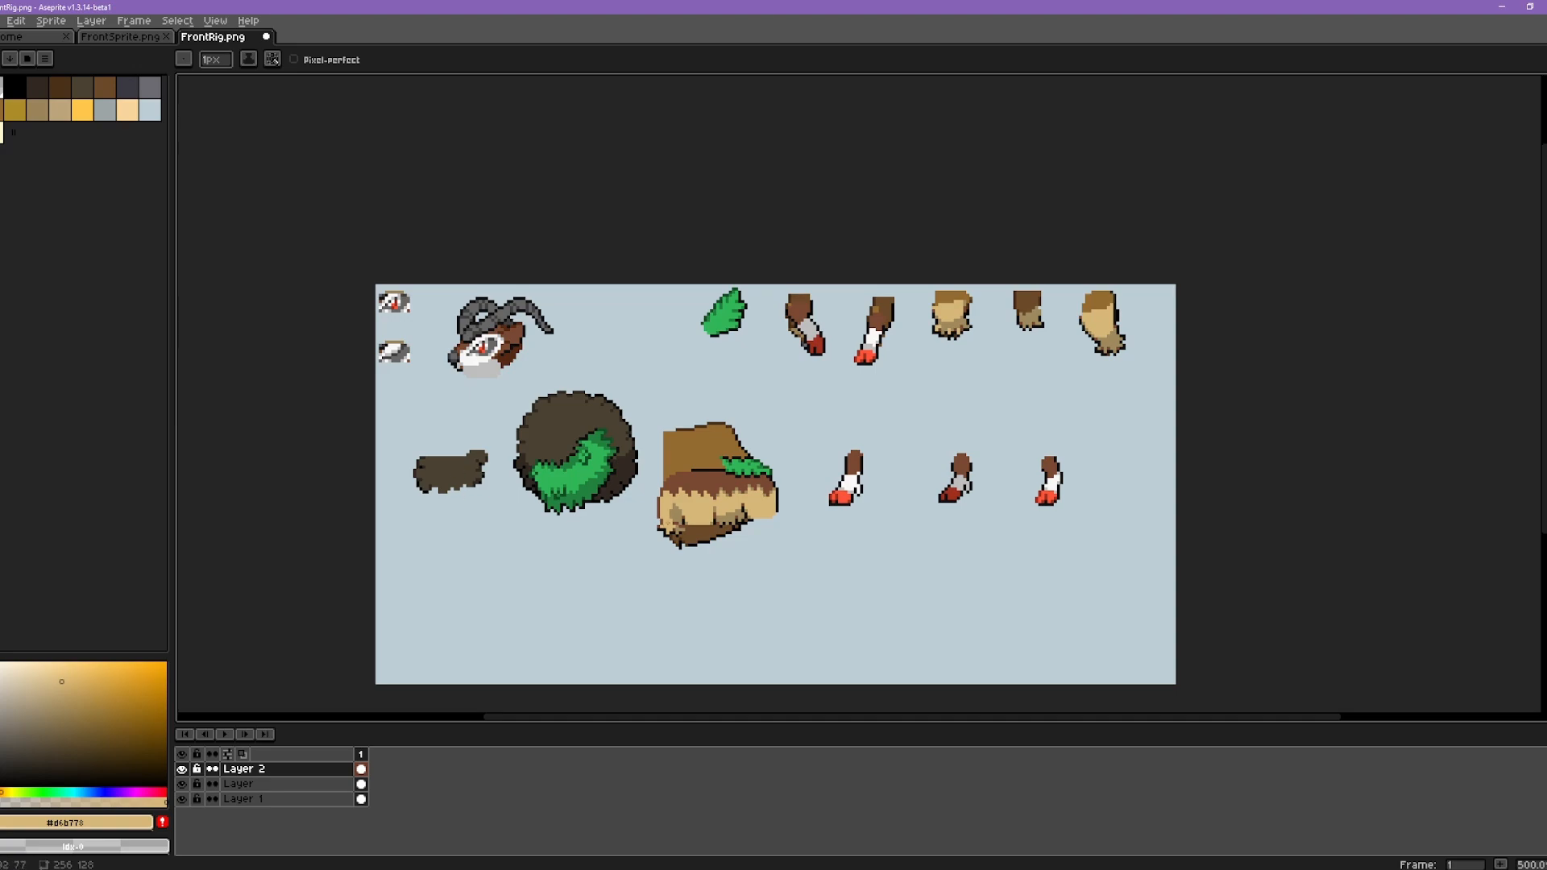
{"action": "left_click", "coordinate": [182, 783]}
{"action": "key", "text": "ctrl+s"}
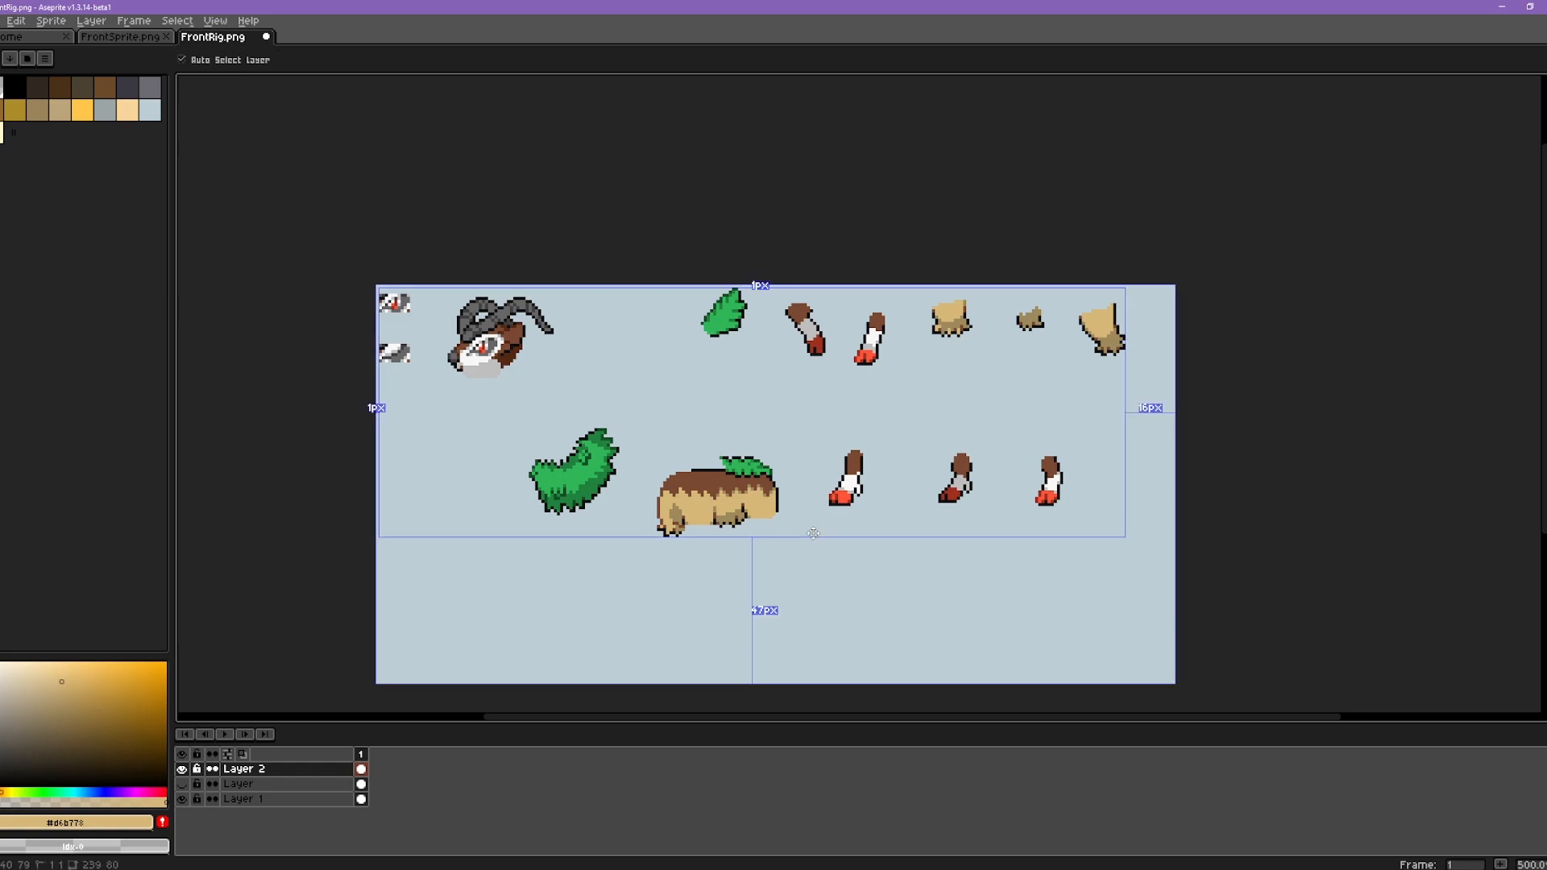
- Switch to the g2dmapper, load the updated FrontRig.png as its texture and widen body cell 5 to 48
{"action": "key", "text": "alt+Tab"}
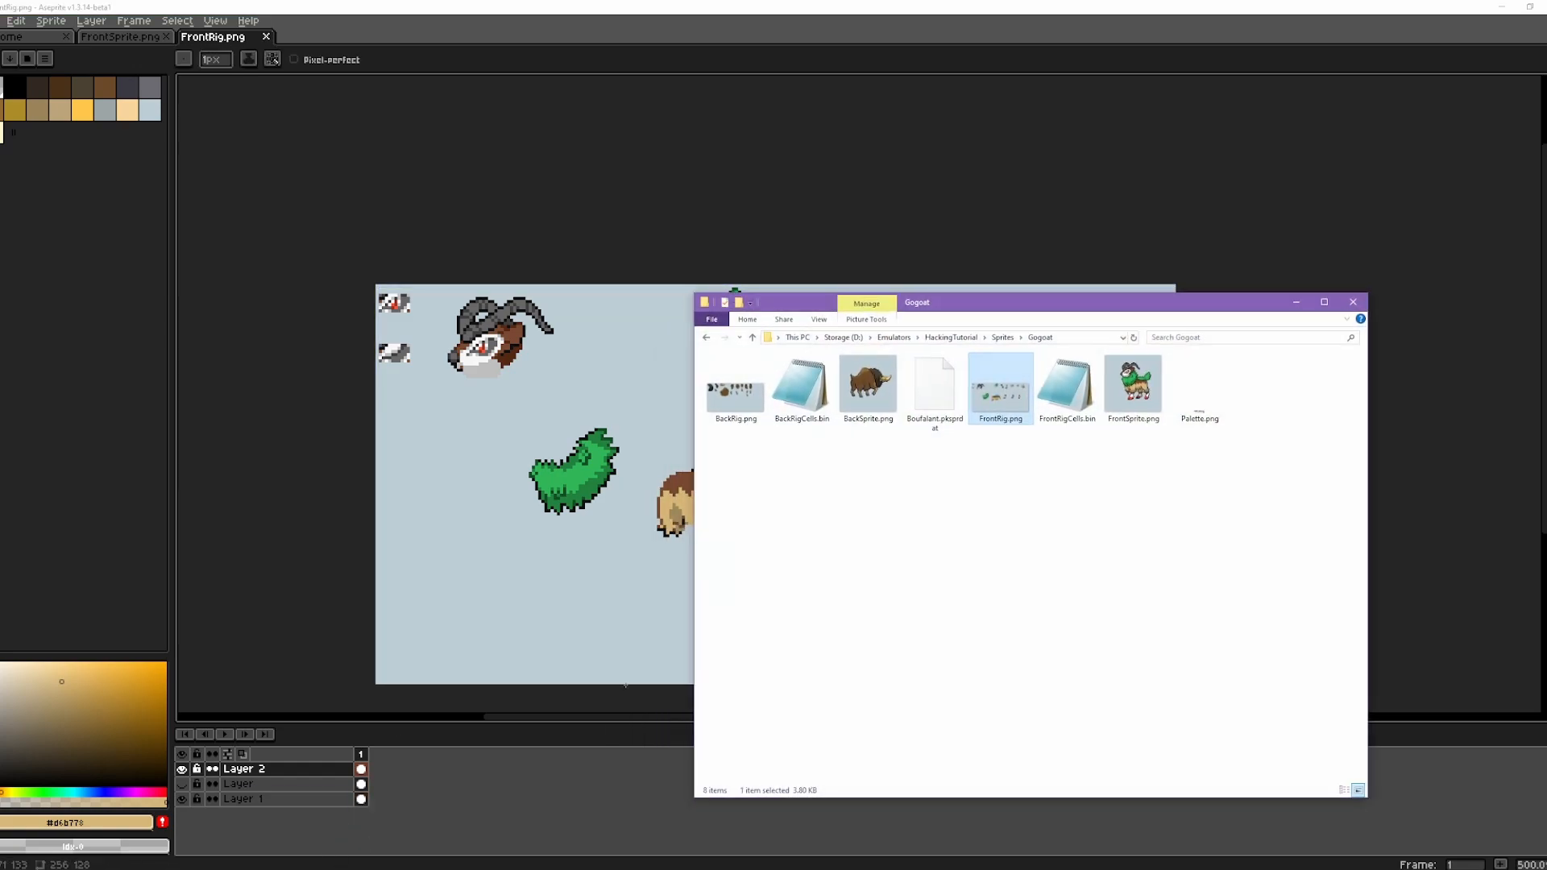
{"action": "key", "text": "alt+Tab"}
{"action": "left_click", "coordinate": [1119, 607]}
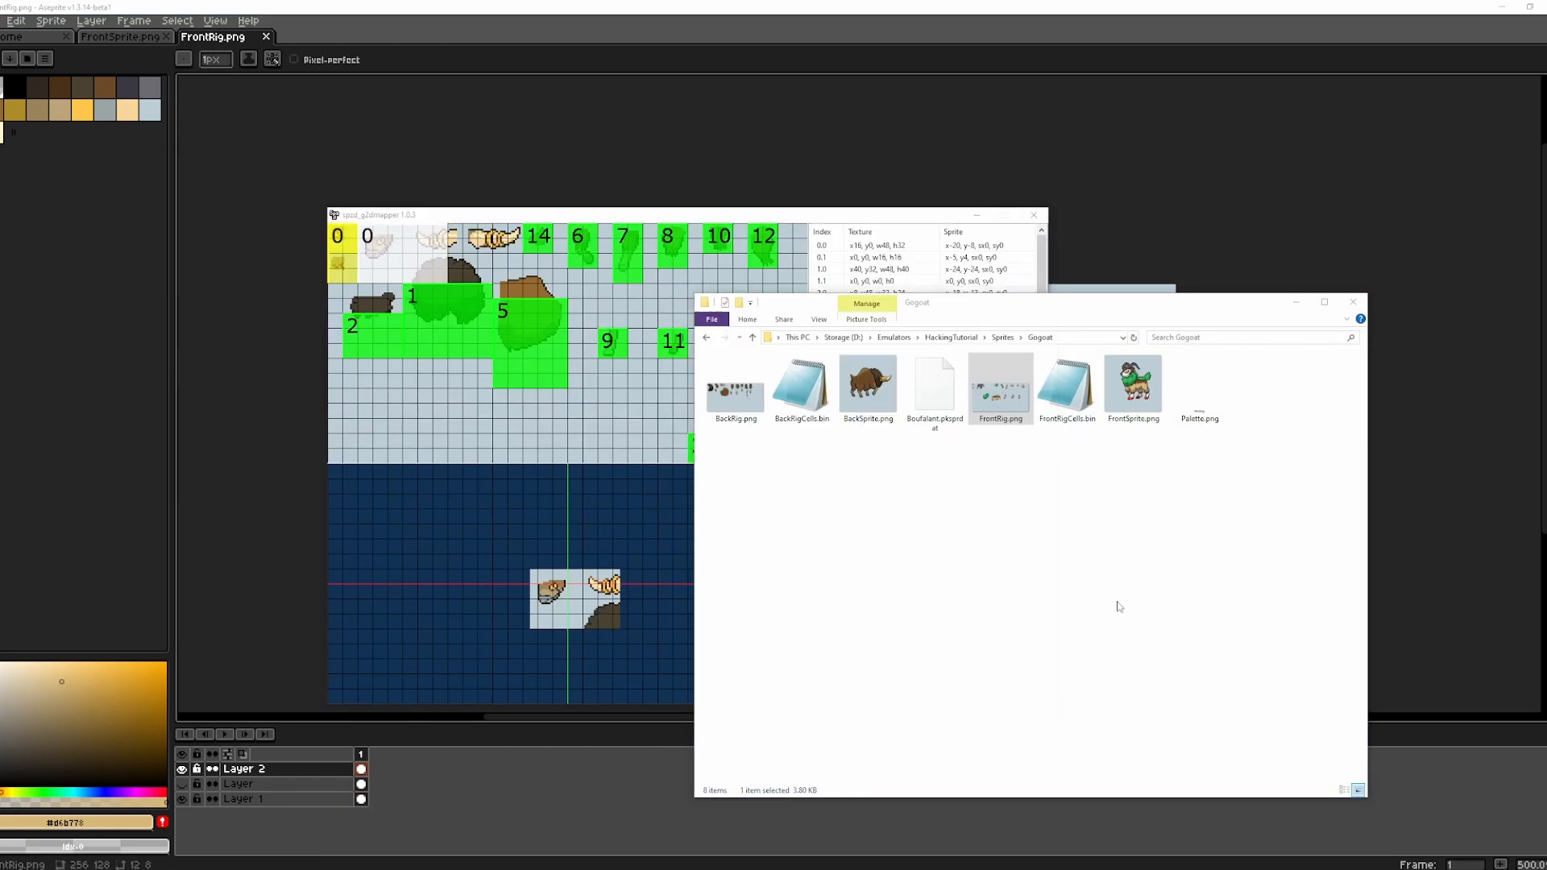
{"action": "left_click_drag", "start_coordinate": [1025, 393], "coordinate": [577, 476]}
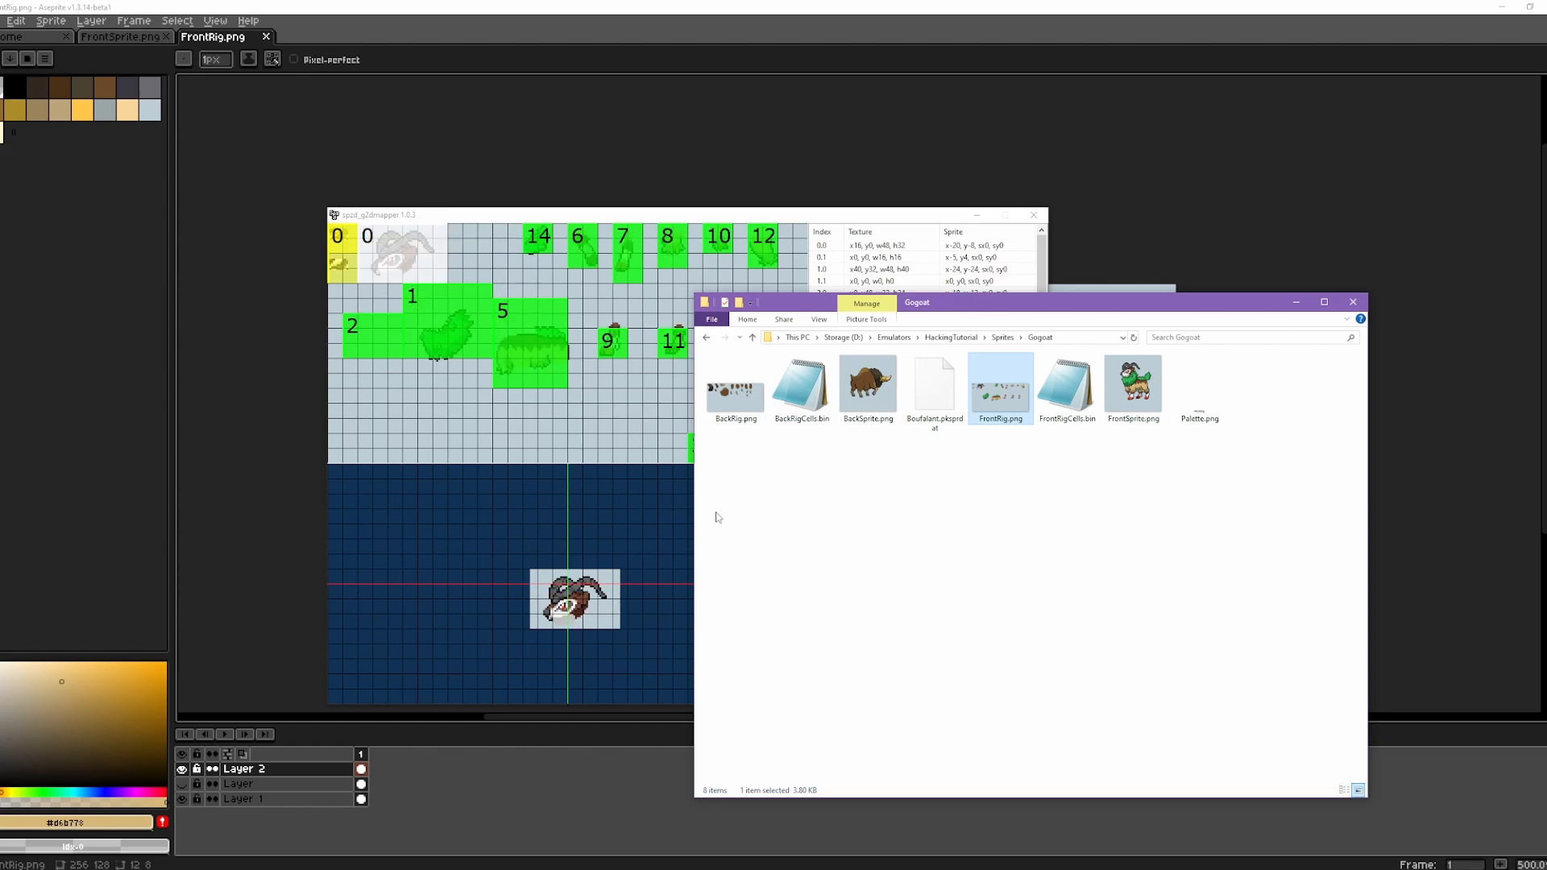
{"action": "left_click", "coordinate": [654, 214]}
{"action": "left_click", "coordinate": [529, 342]}
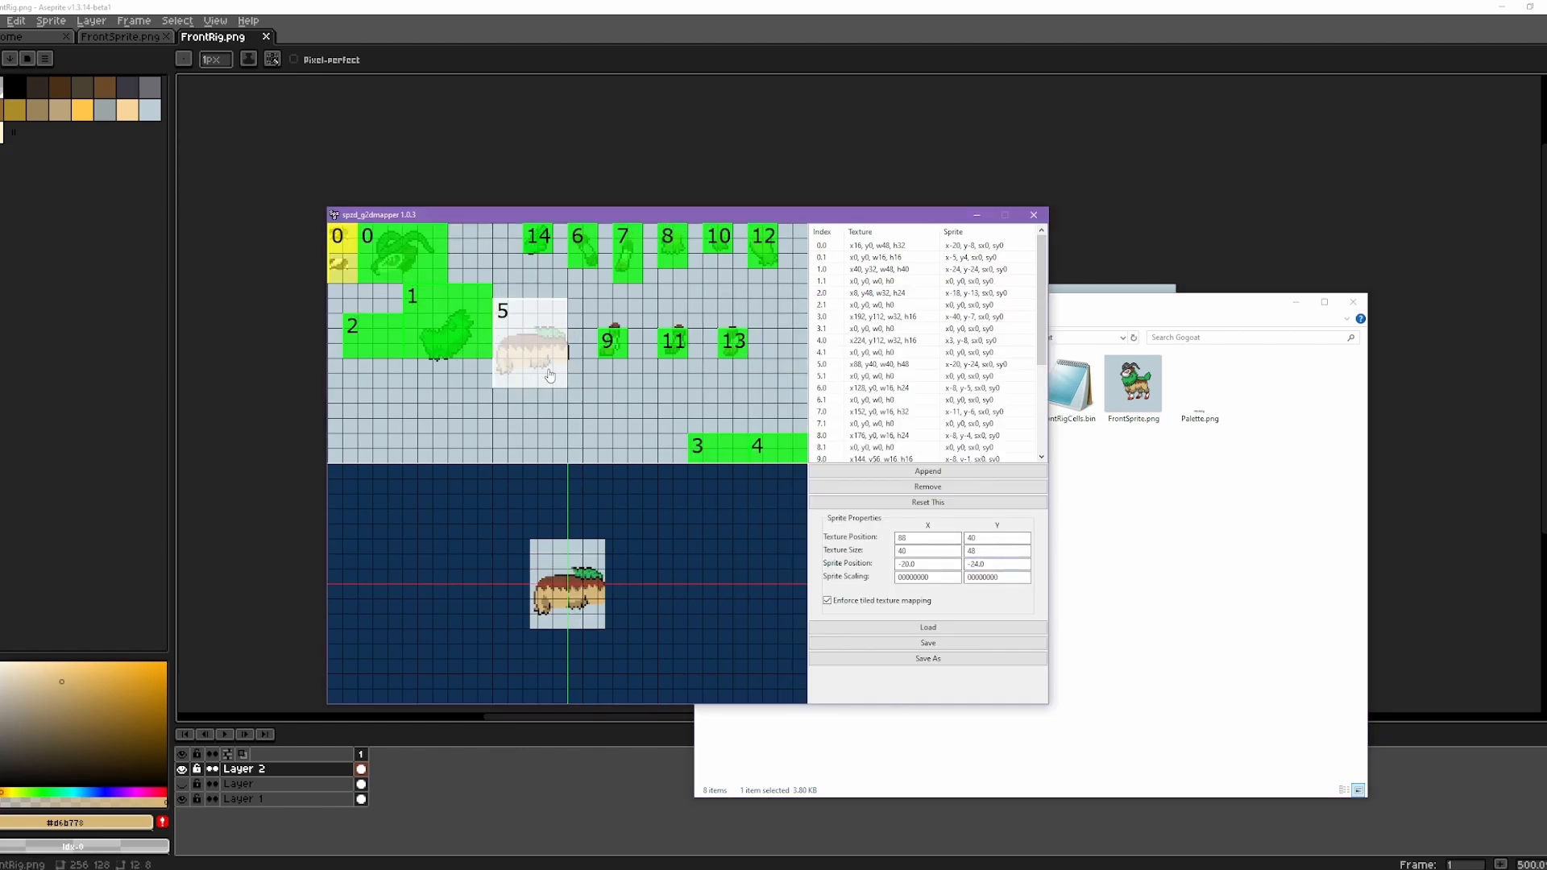
- Extend lower-leg cells 9, 11 and 13 upward to texture y 48 and height 24, shifting cell 9's sprite position to y -9
{"action": "left_click", "coordinate": [609, 338]}
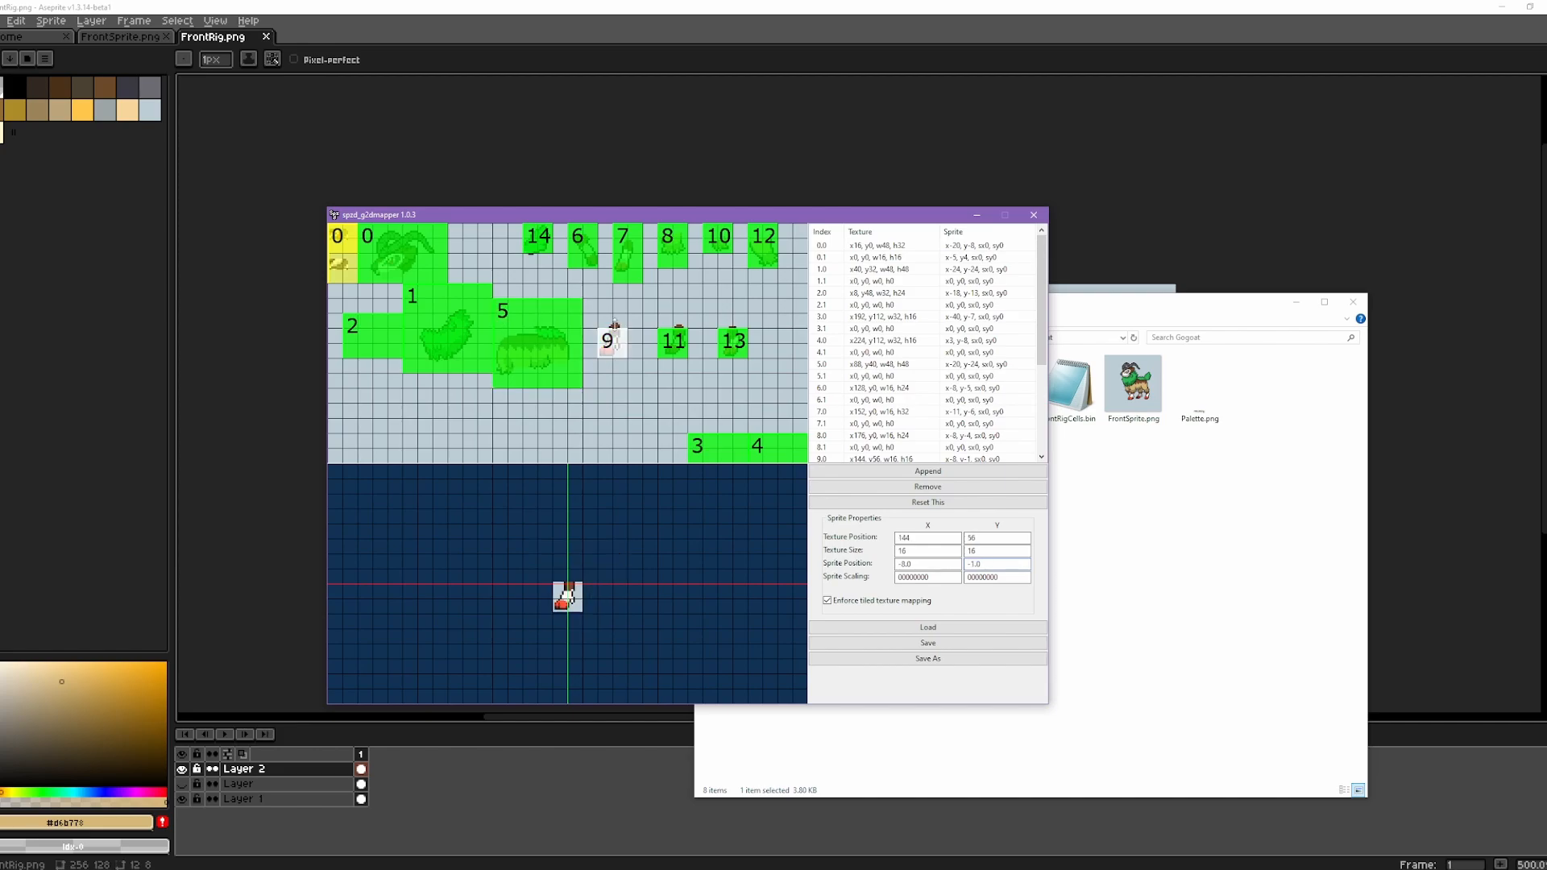
{"action": "left_click", "coordinate": [676, 330]}
{"action": "left_click", "coordinate": [733, 337]}
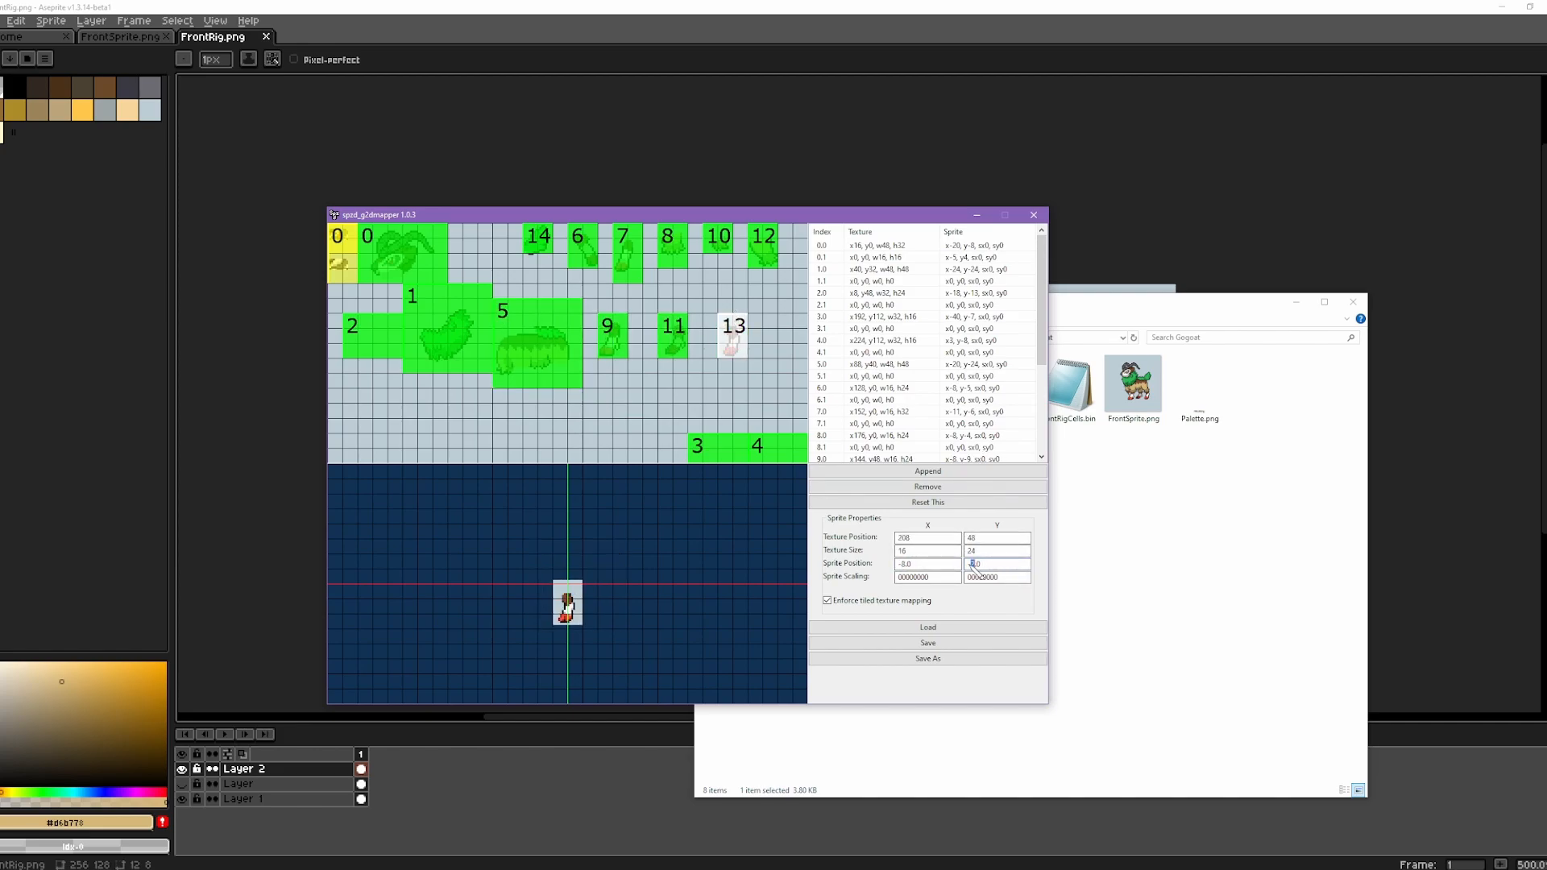
- Enlarge hind-leg cell 12 to enclose the whole thigh, and inspect head cell 0 and the empty cell 2
{"action": "left_click", "coordinate": [764, 251]}
{"action": "left_click", "coordinate": [402, 253]}
{"action": "left_click", "coordinate": [372, 335]}
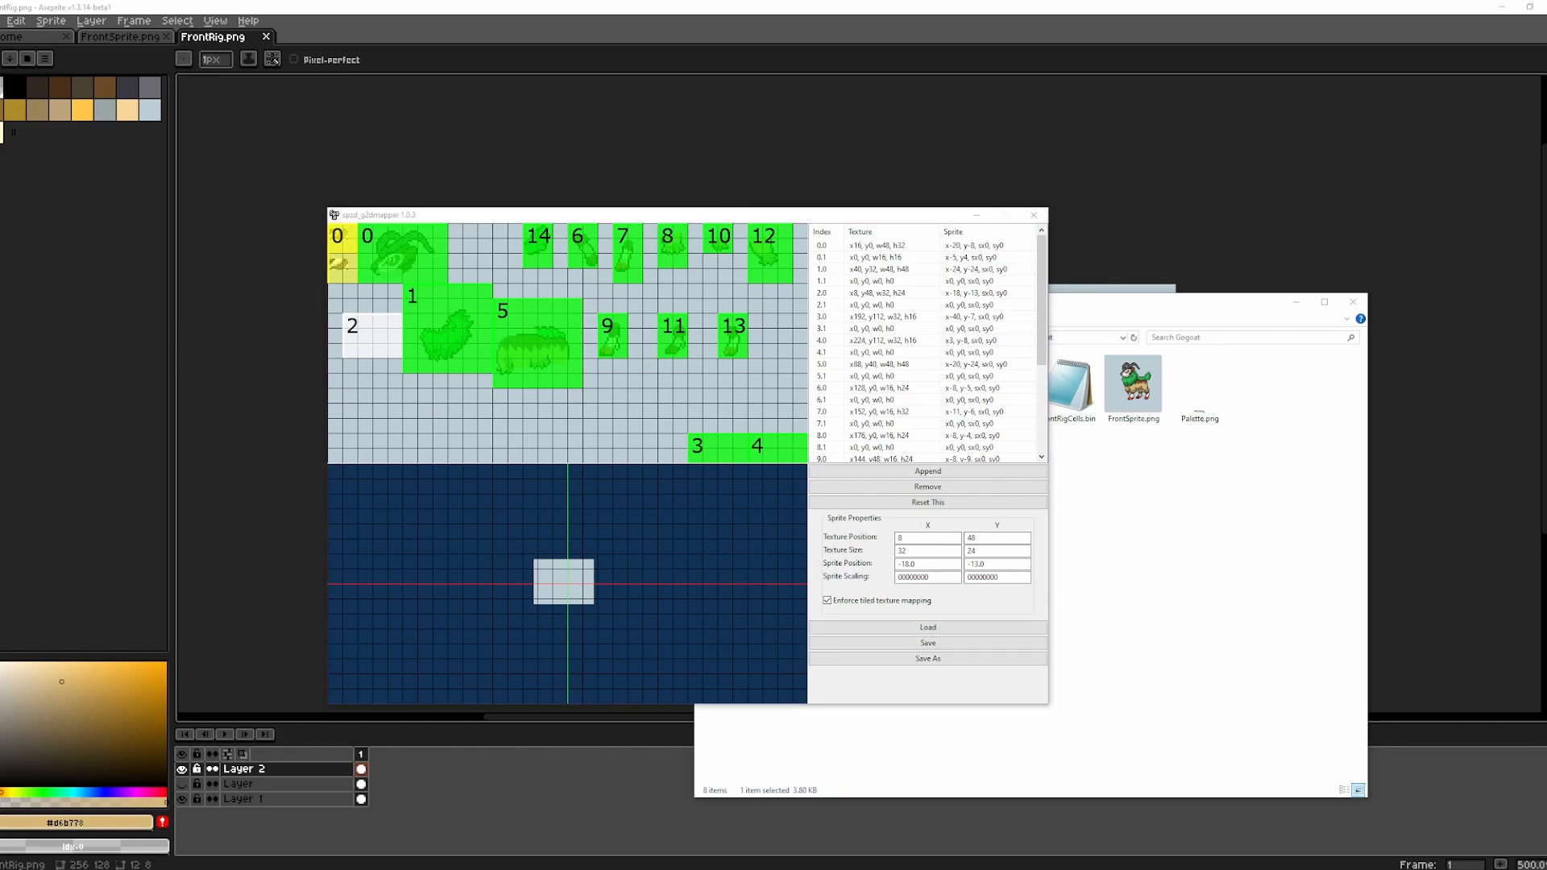
- Switch to the Pokemon Editor's sprite editor and replace Simisage's Front Rig Cells with FrontRigCells.bin from the Gogoat folder
{"action": "mouse_move", "coordinate": [451, 862]}
{"action": "left_click", "coordinate": [553, 838]}
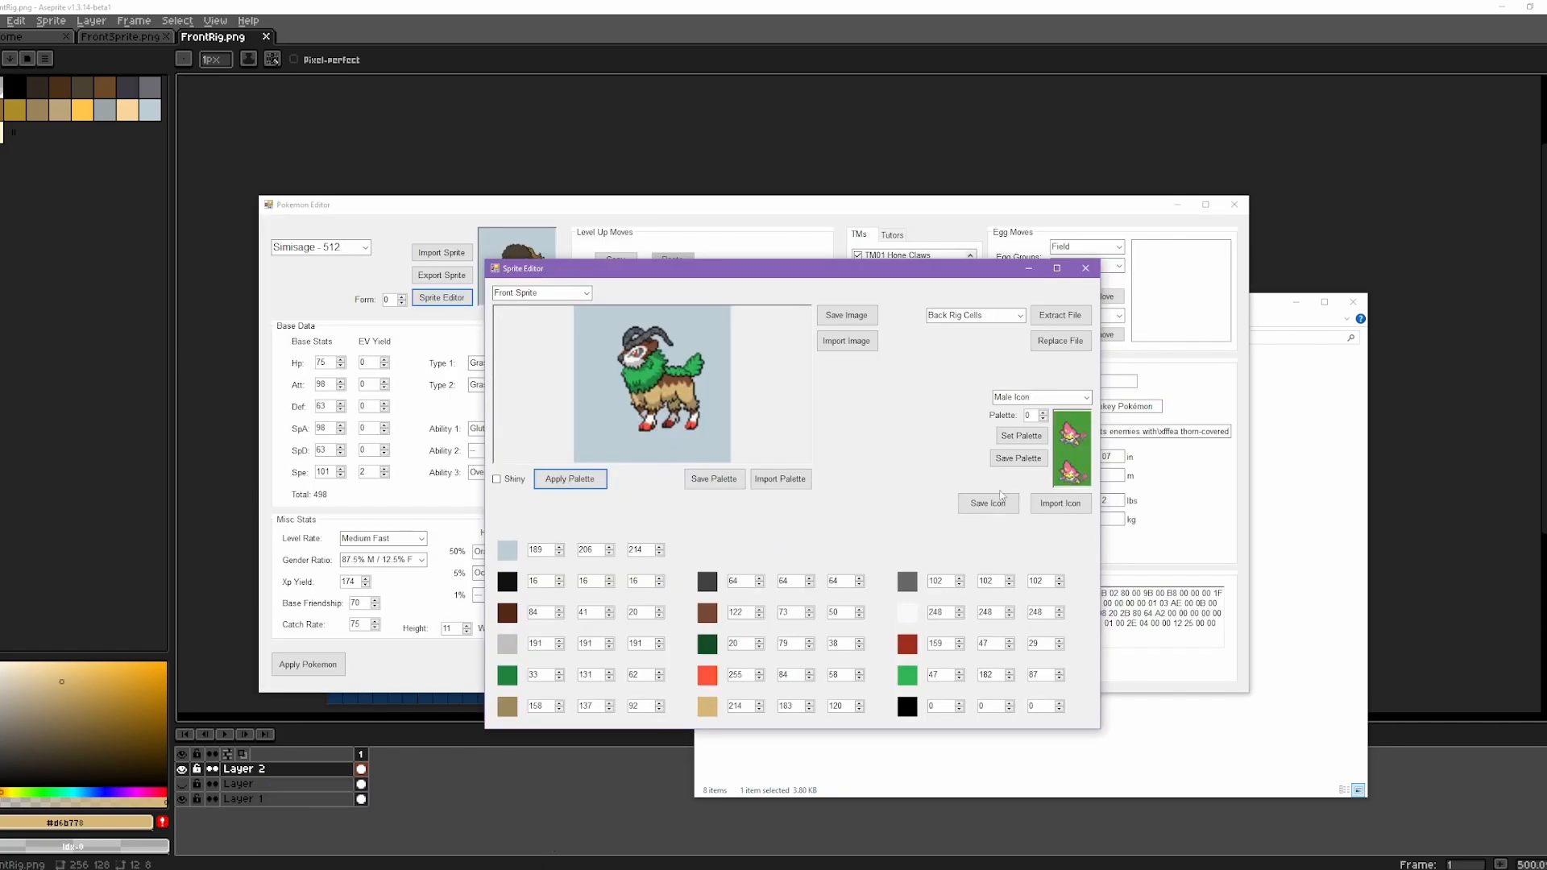
{"action": "left_click", "coordinate": [1063, 345]}
{"action": "double_click", "coordinate": [647, 365]}
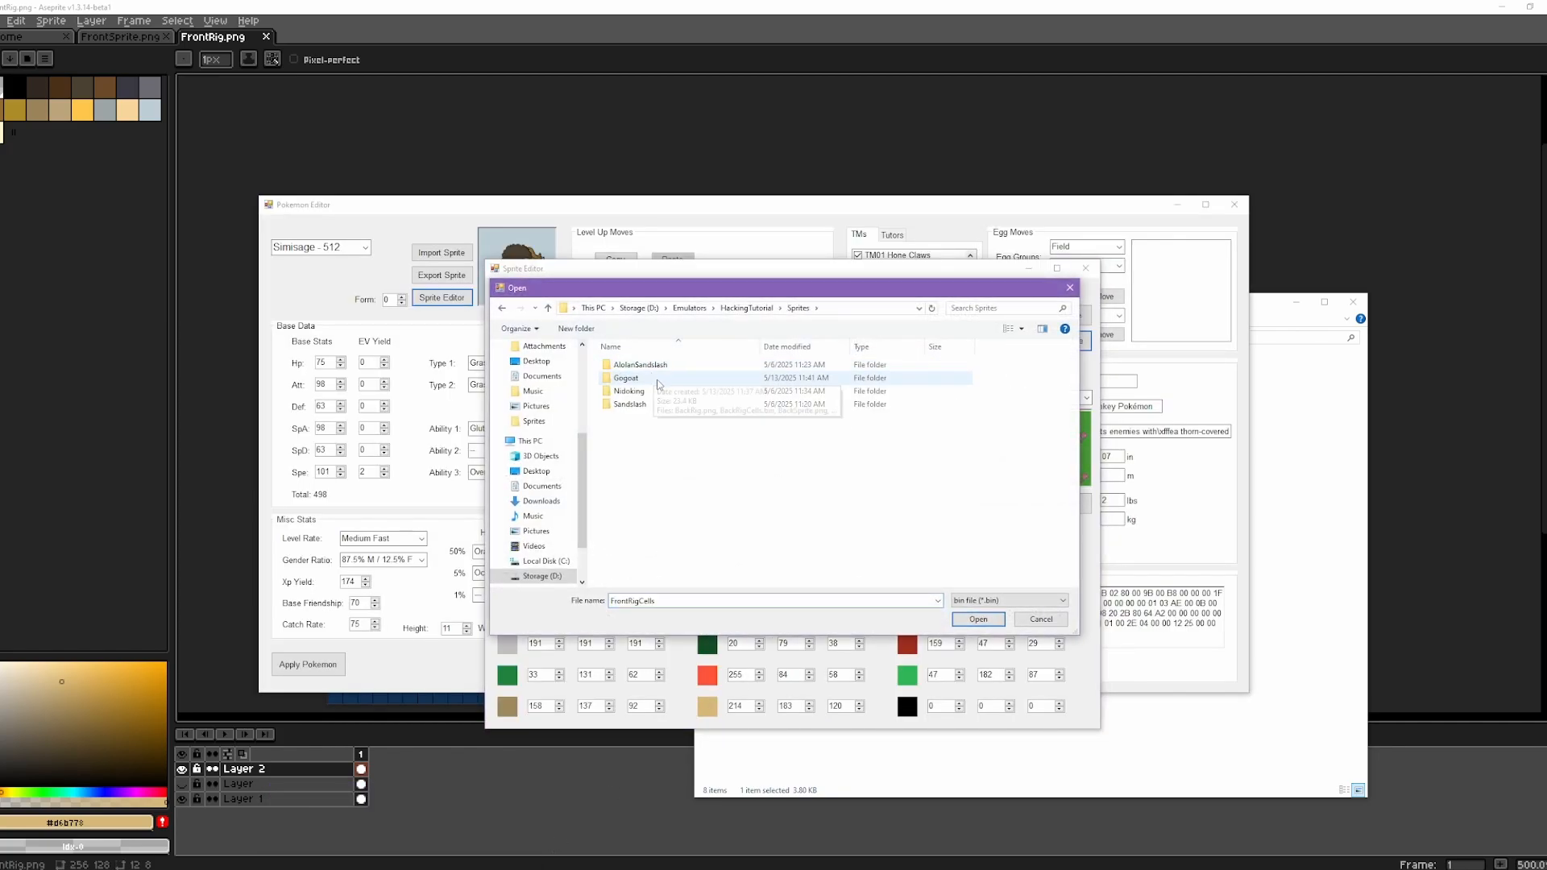
{"action": "double_click", "coordinate": [653, 405]}
{"action": "double_click", "coordinate": [709, 409]}
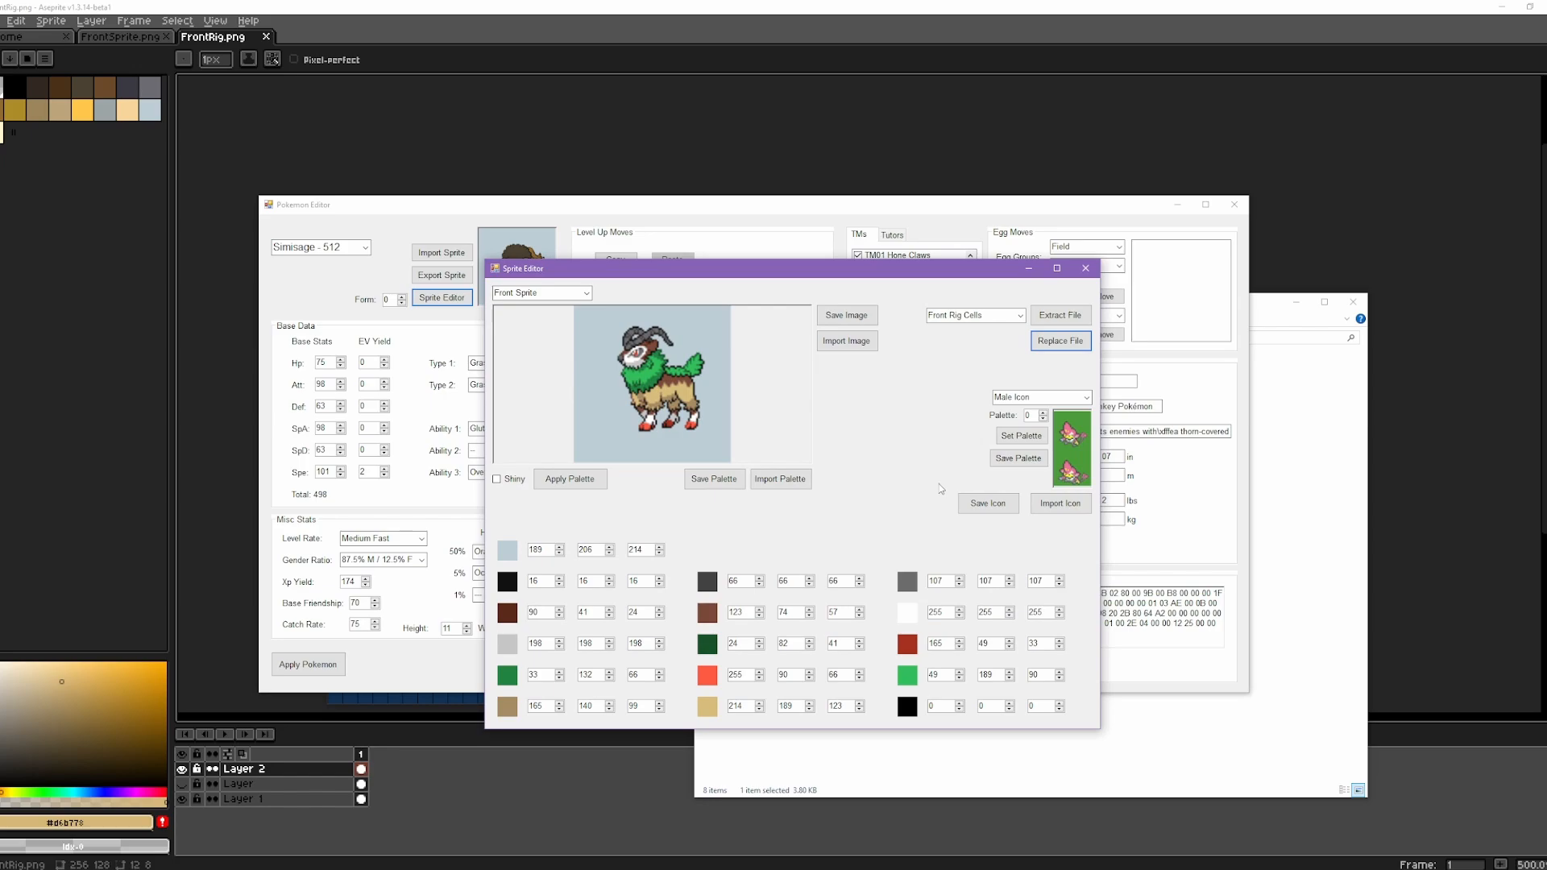
- Import Palette.png and the rebuilt FrontRig.png for the Front Rig, and apply the palette
{"action": "left_click", "coordinate": [780, 479]}
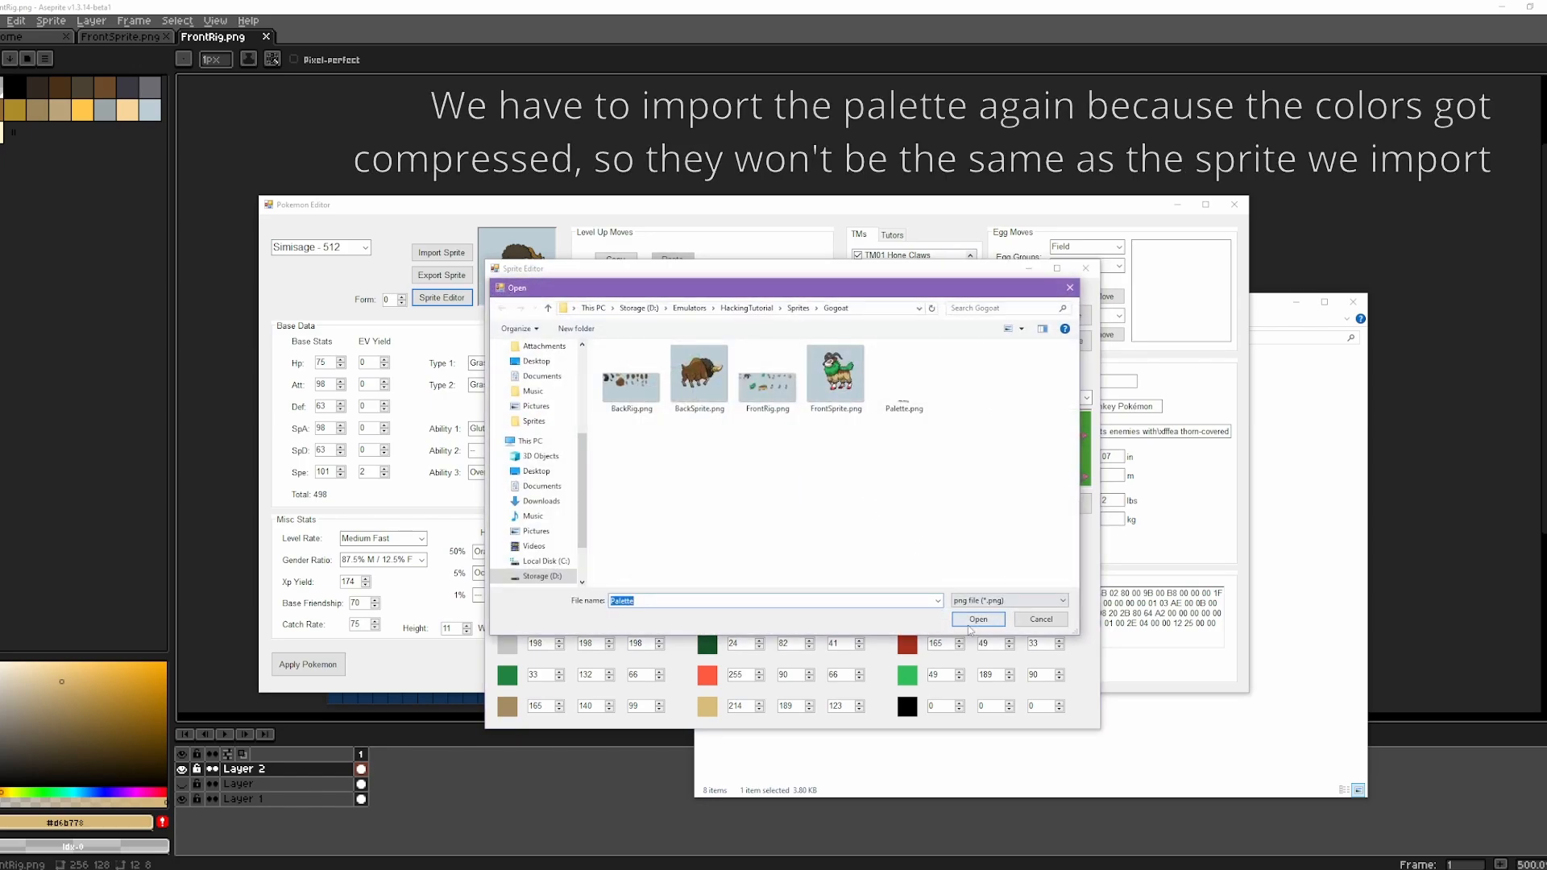
{"action": "left_click", "coordinate": [977, 624]}
{"action": "left_click", "coordinate": [846, 341]}
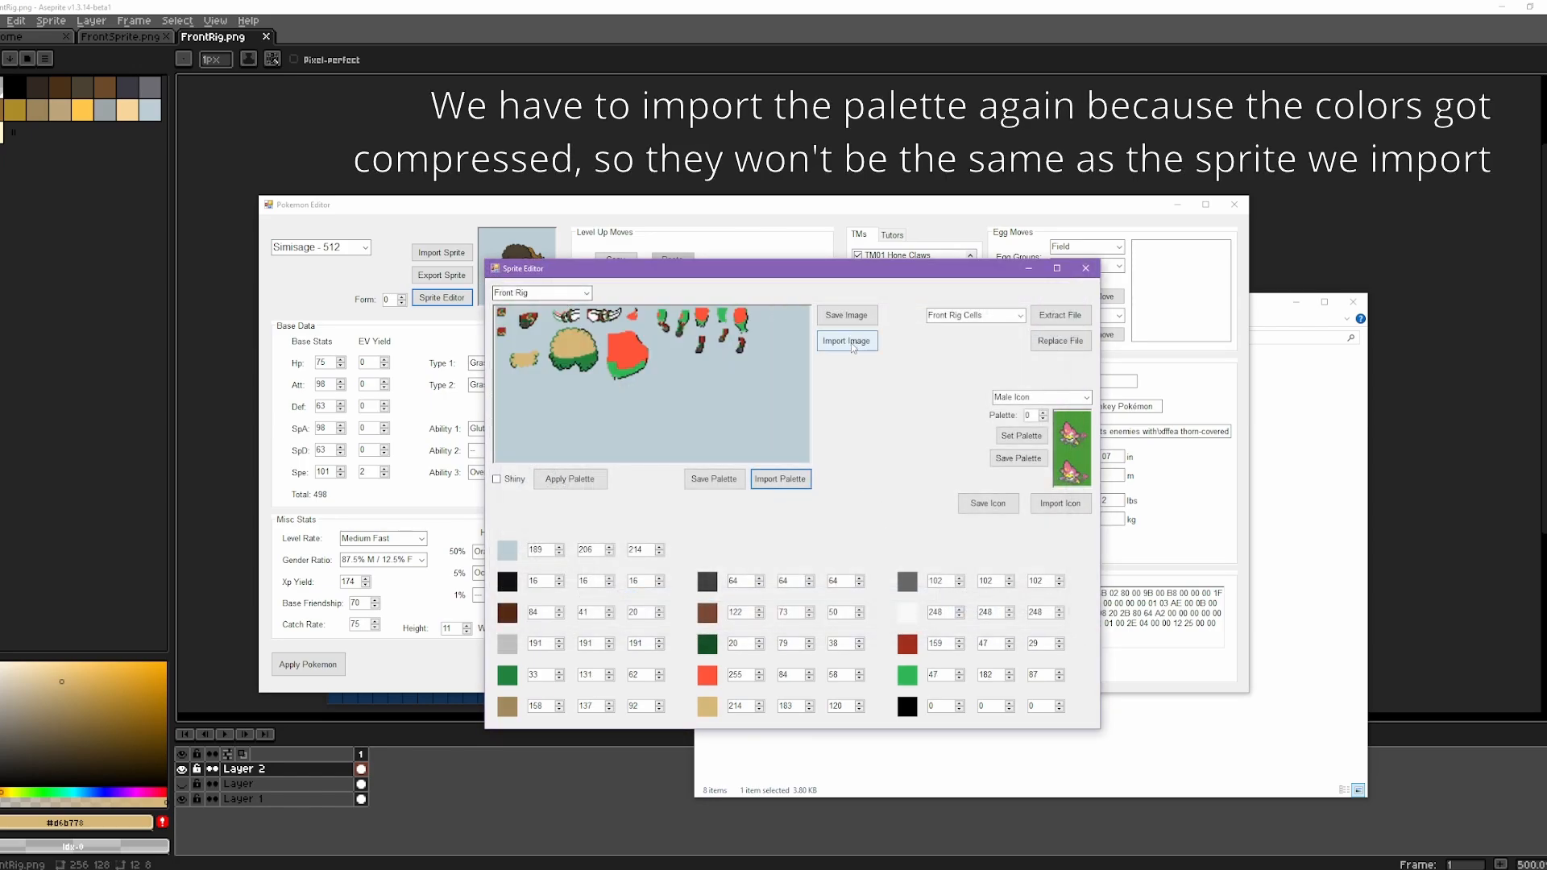
{"action": "left_click", "coordinate": [982, 622]}
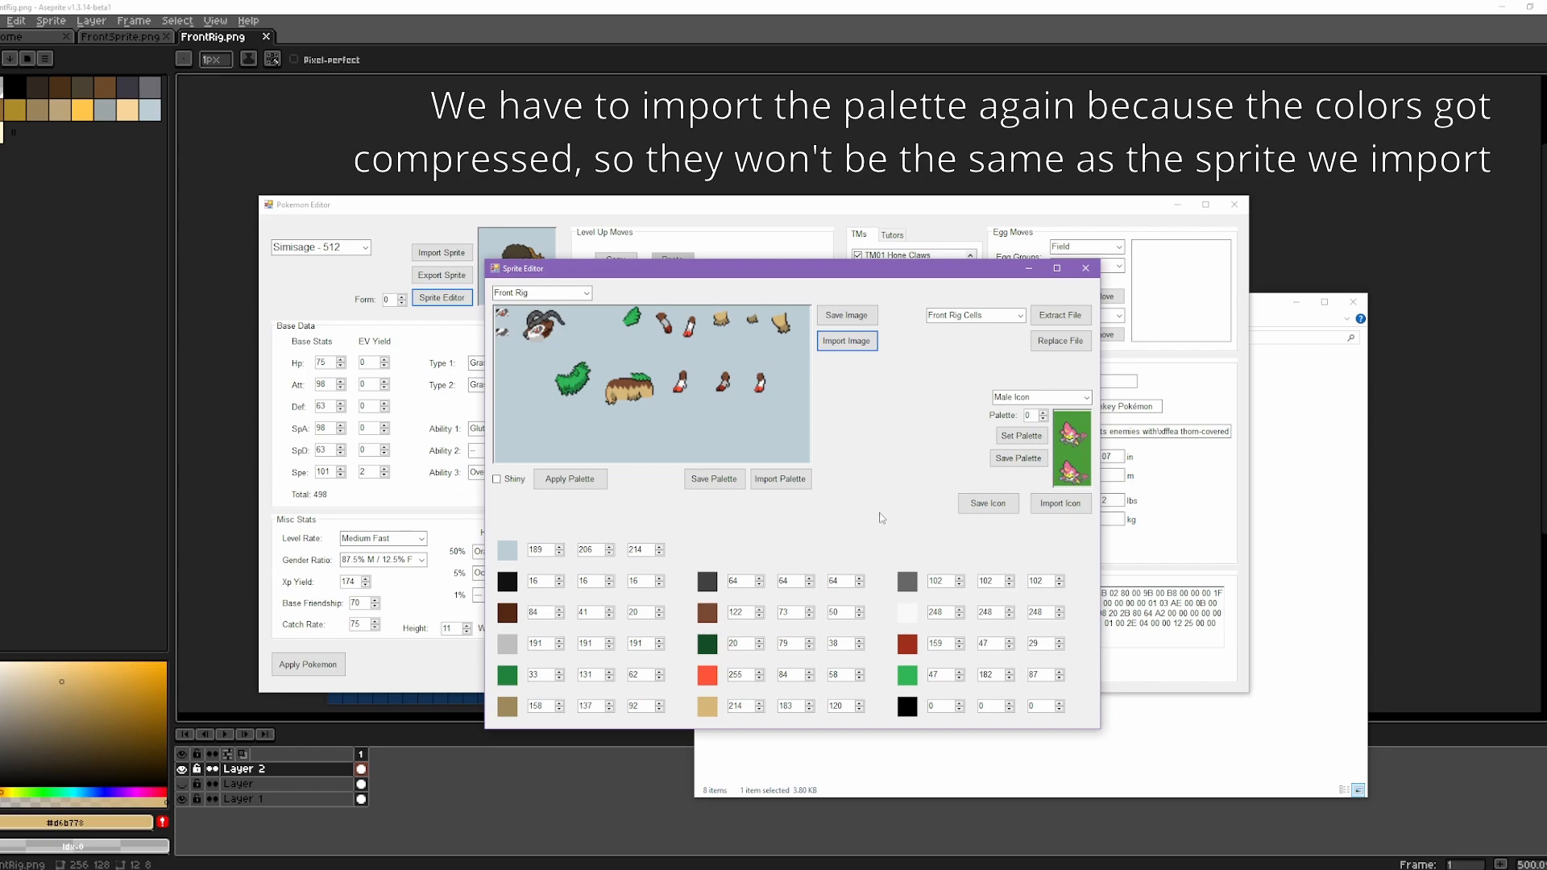
{"action": "left_click", "coordinate": [599, 481]}
- Switch to melonDS and pause Simisage's summary animation at different frames to examine how the rig parts move
{"action": "left_click", "coordinate": [445, 869]}
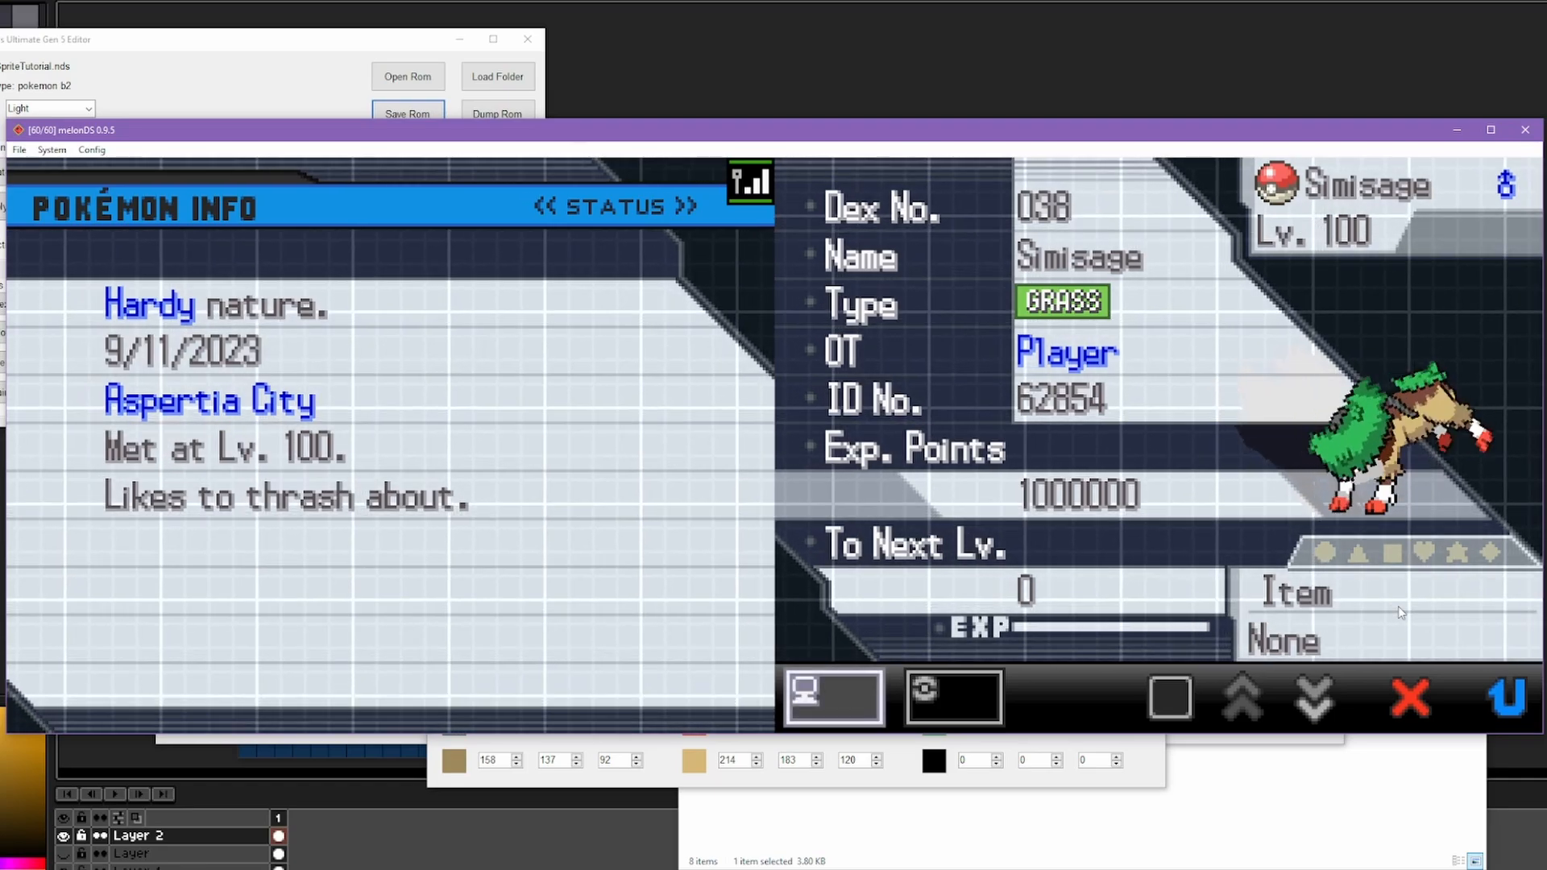
{"action": "key", "text": "Escape"}
{"action": "key", "text": "Escape"}
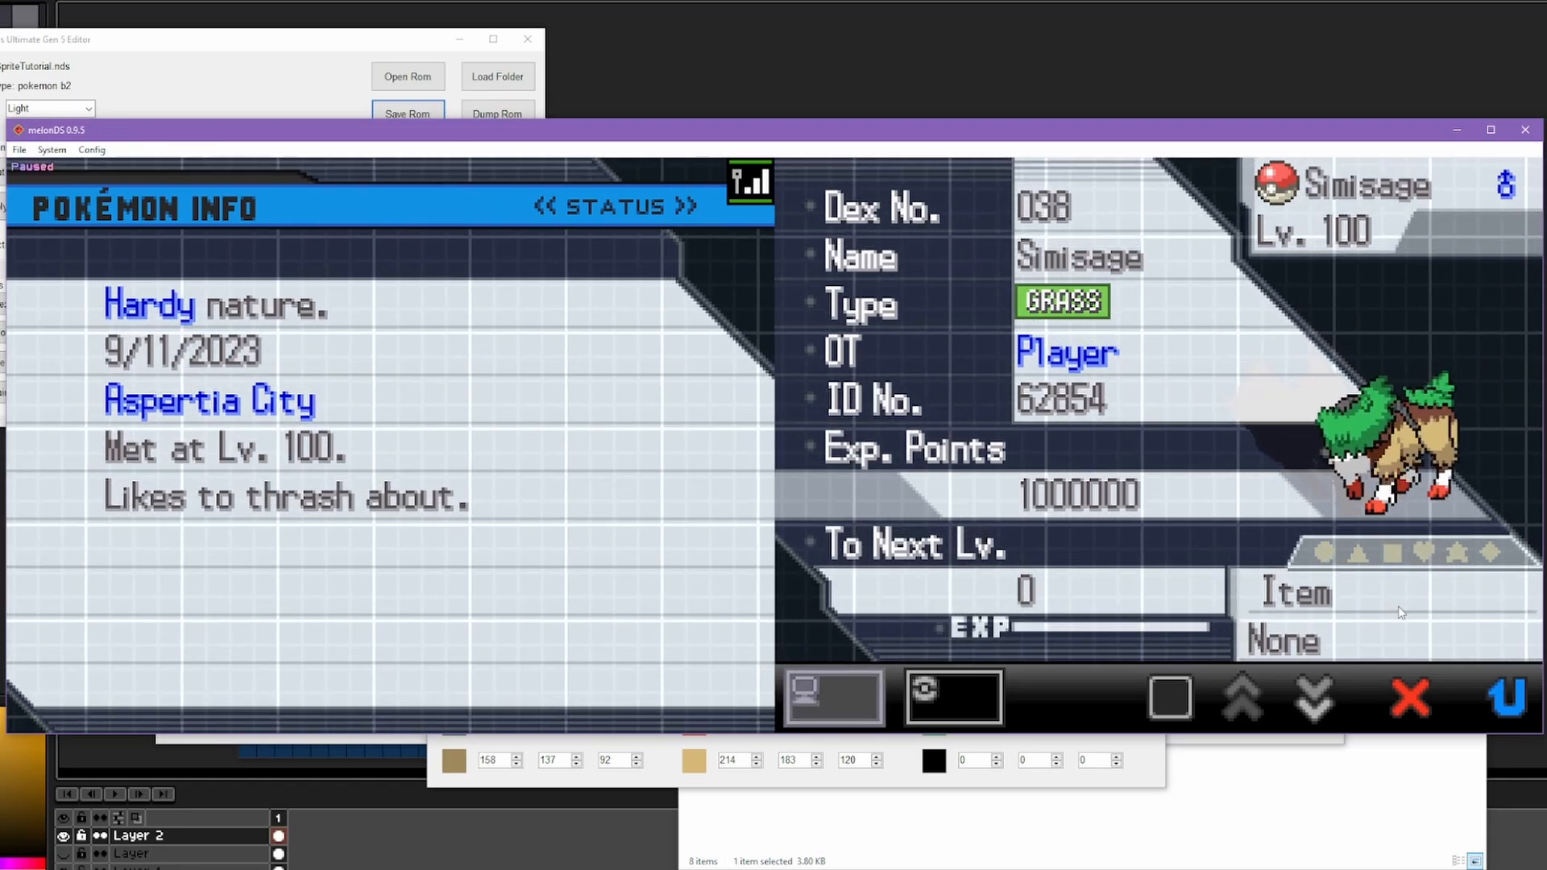
{"action": "key", "text": "Escape"}
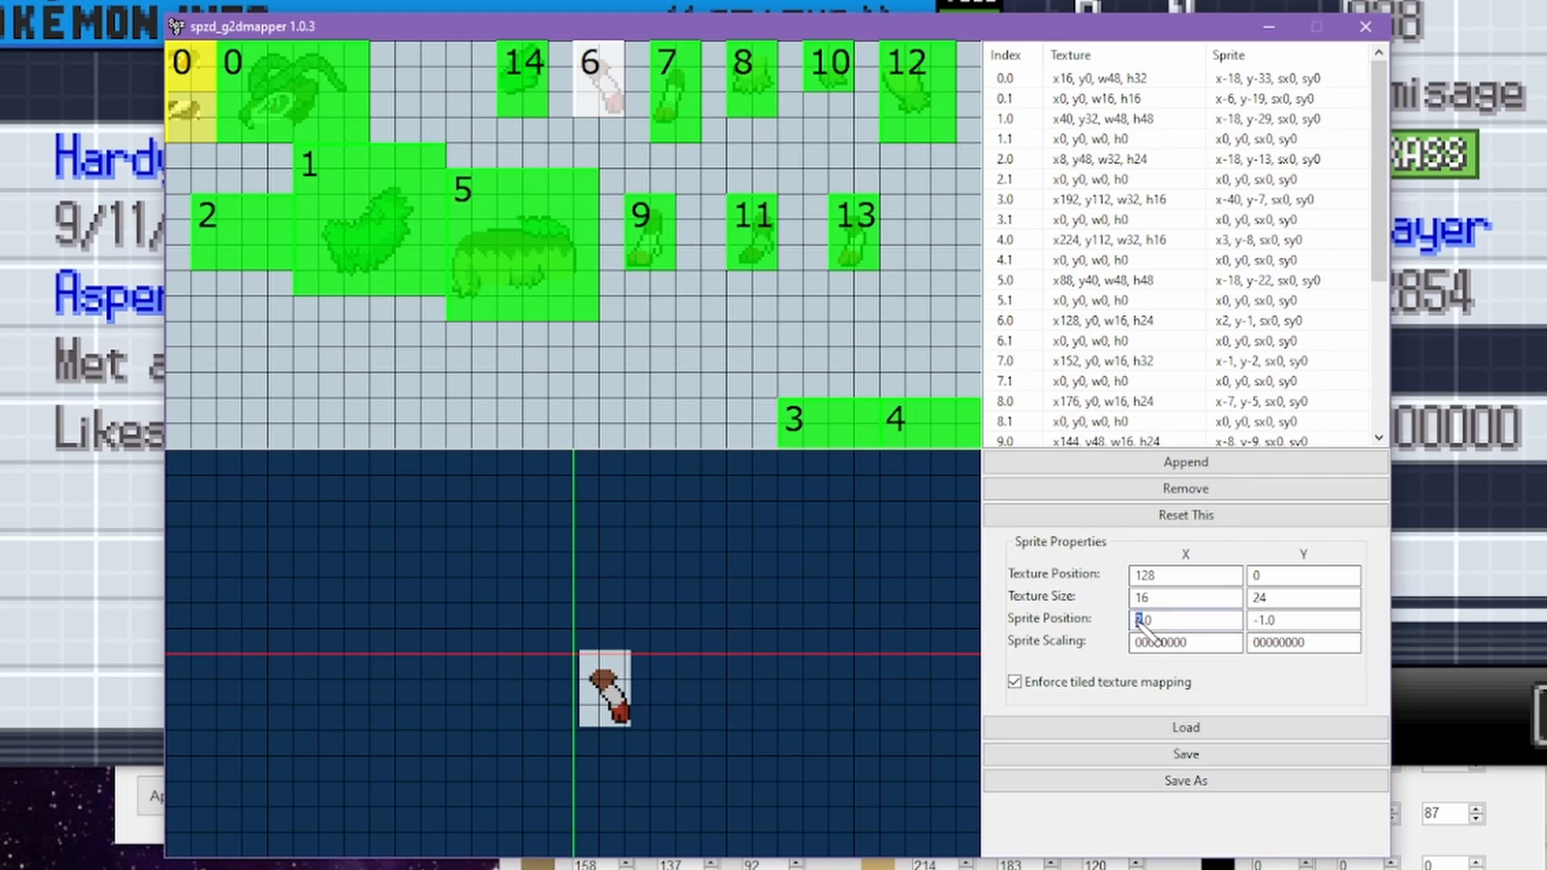
- In the g2dmapper, set the sprite X position of cell 6 to -8, cells 0 and 1 to -28, and eye cell 0.1 to -16
{"action": "type", "text": "-8"}
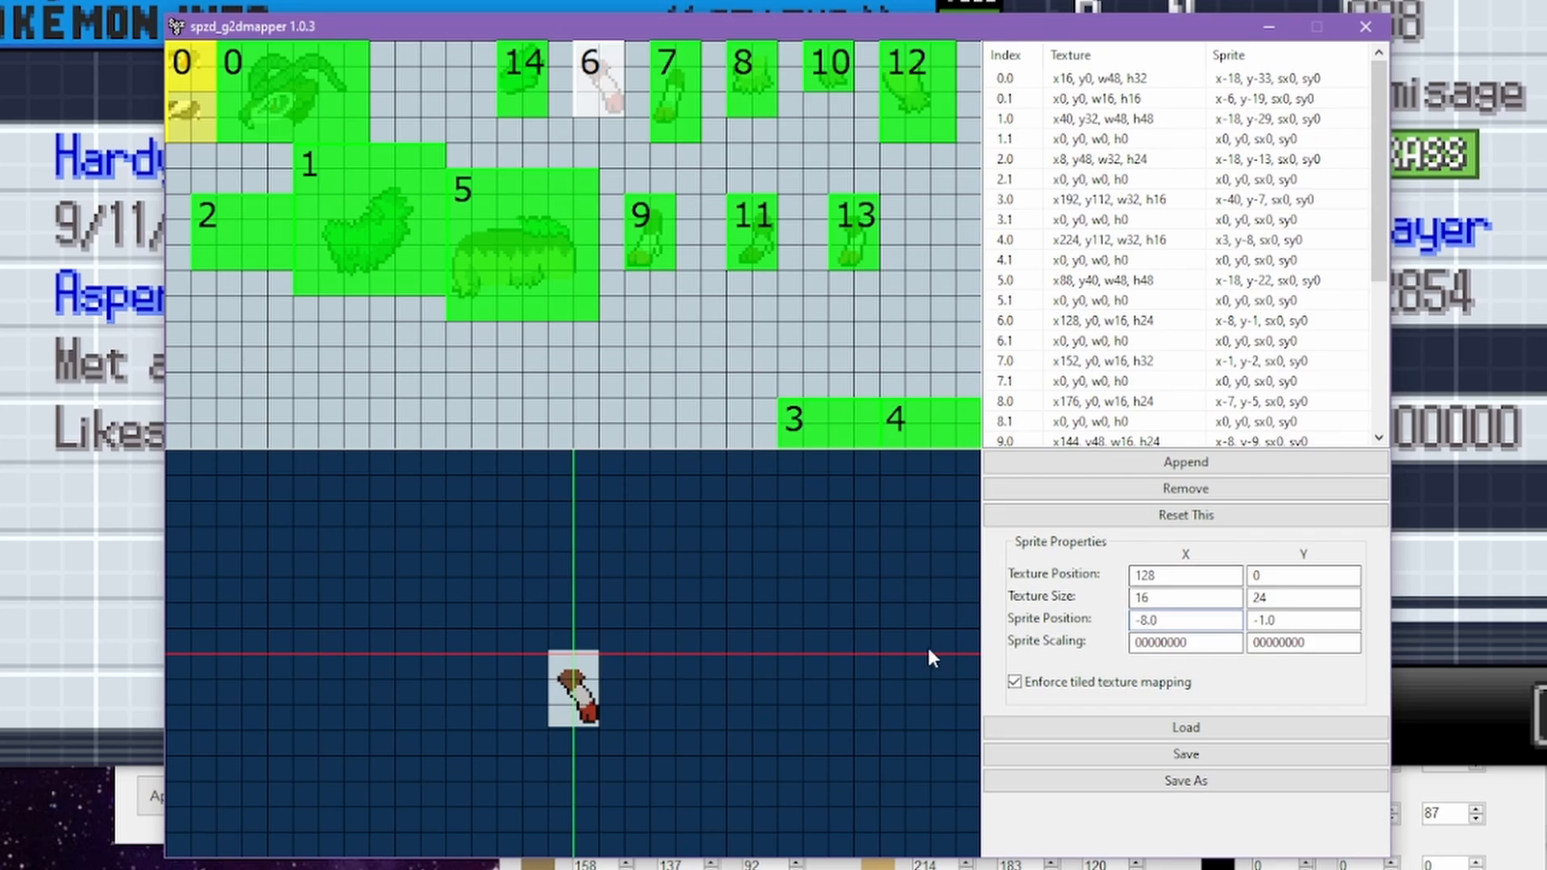
{"action": "left_click", "coordinate": [298, 77]}
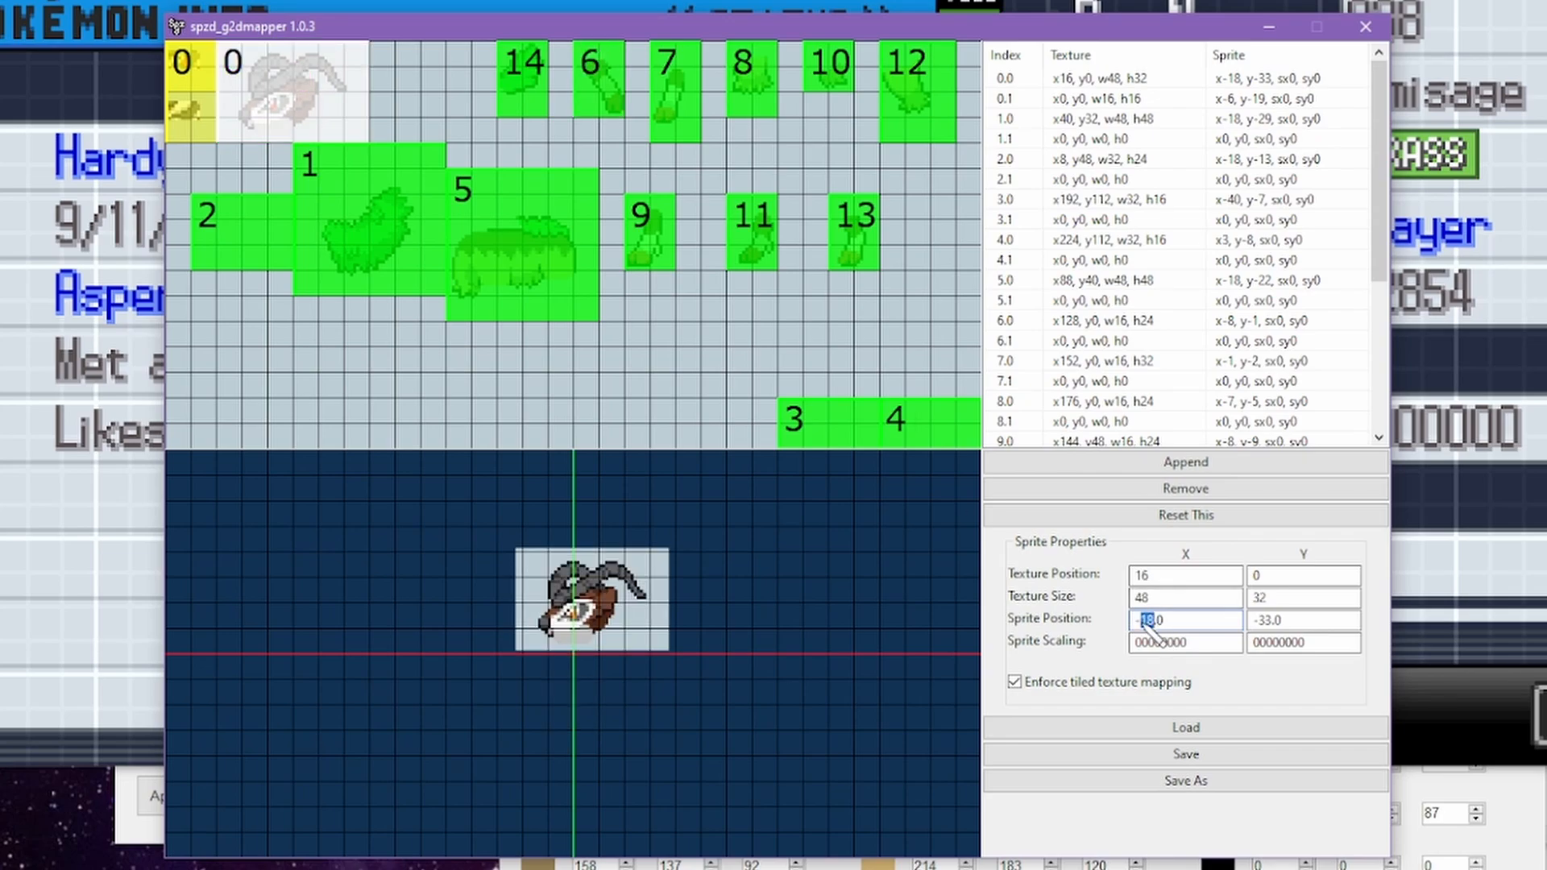
{"action": "type", "text": "28"}
{"action": "left_click", "coordinate": [190, 90]}
{"action": "left_click", "coordinate": [369, 219]}
{"action": "left_click_drag", "start_coordinate": [1154, 621], "coordinate": [1141, 621]}
{"action": "type", "text": "28"}
- Shift the remaining body, tail and leg cells leftward, setting sprite X to -28 for cell 5, -18 for cells 6 and 9, and -11 for cell 7
{"action": "left_click", "coordinate": [522, 244]}
{"action": "left_click", "coordinate": [522, 79]}
{"action": "left_click", "coordinate": [599, 79]}
{"action": "left_click", "coordinate": [676, 89]}
{"action": "type", "text": "11"}
{"action": "left_click", "coordinate": [752, 234]}
{"action": "left_click", "coordinate": [753, 81]}
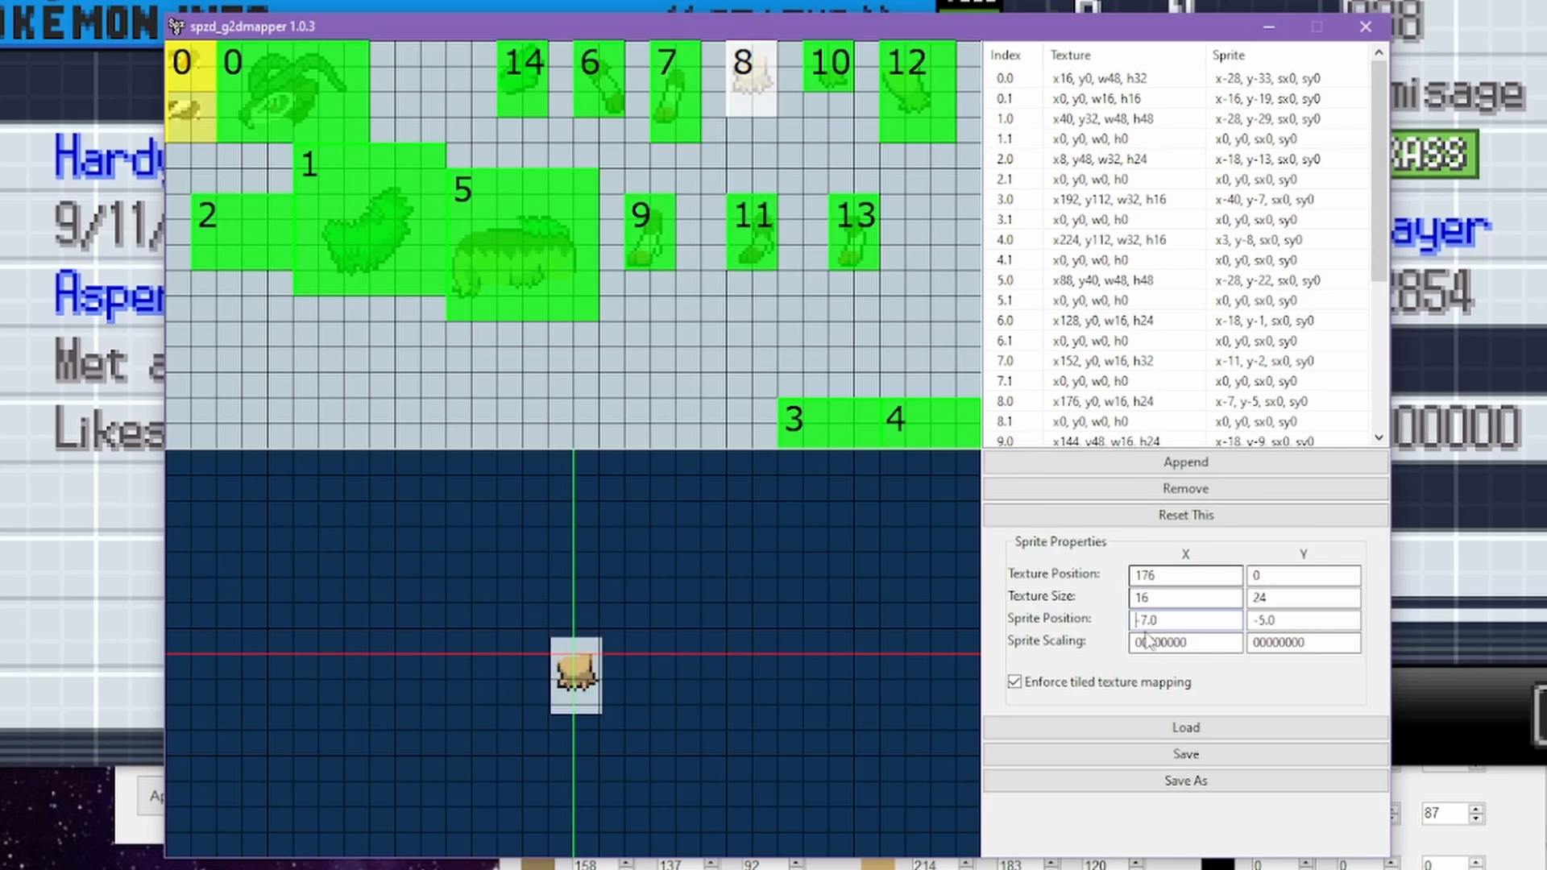
{"action": "left_click", "coordinate": [830, 68]}
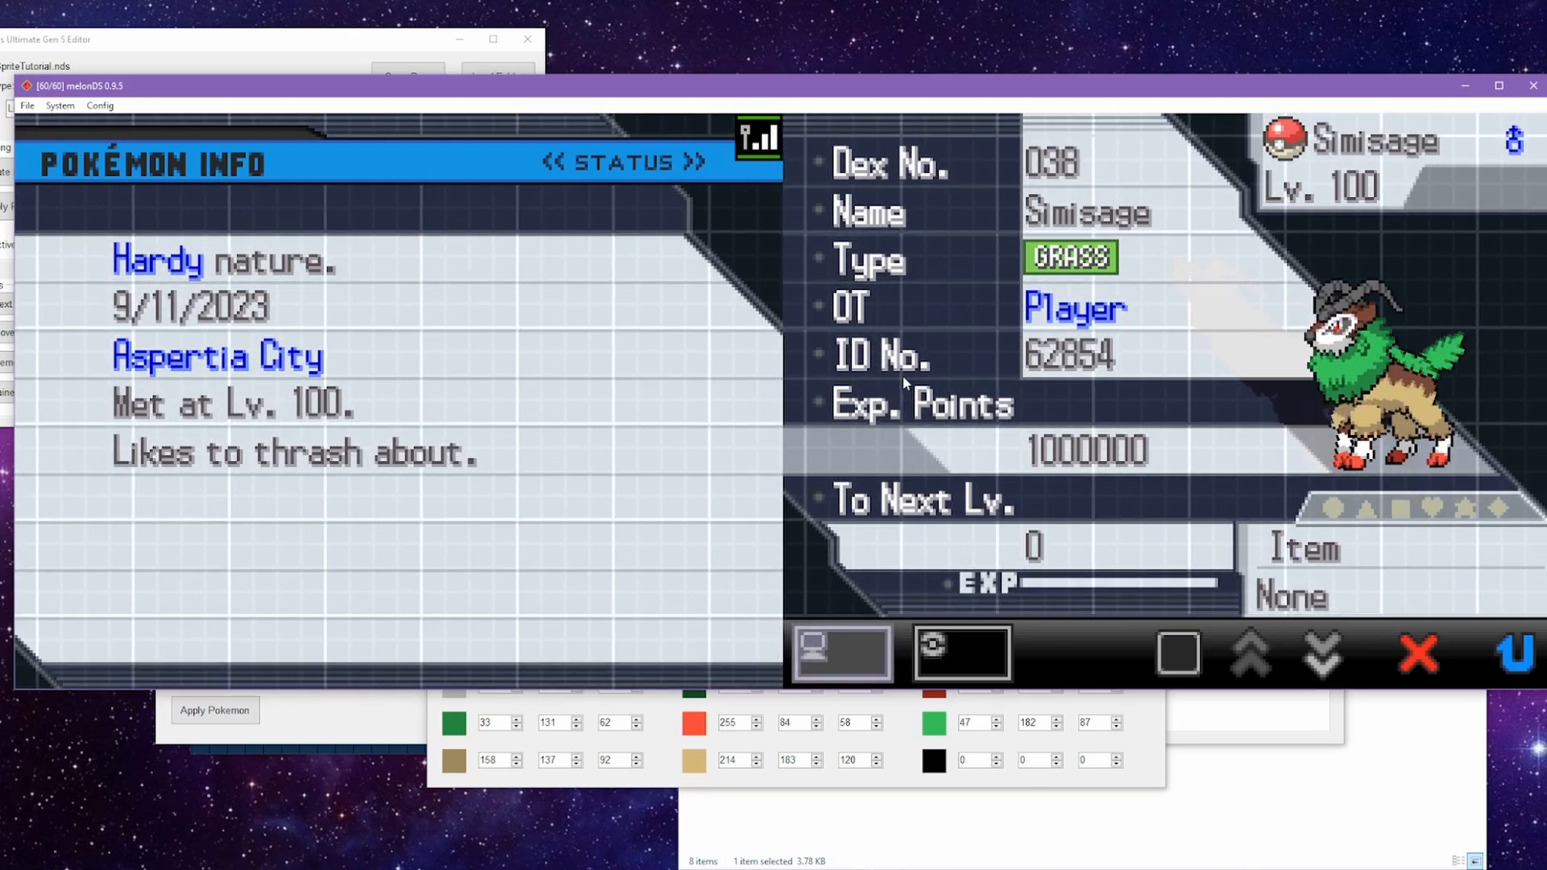
{"action": "left_click", "coordinate": [1406, 431]}
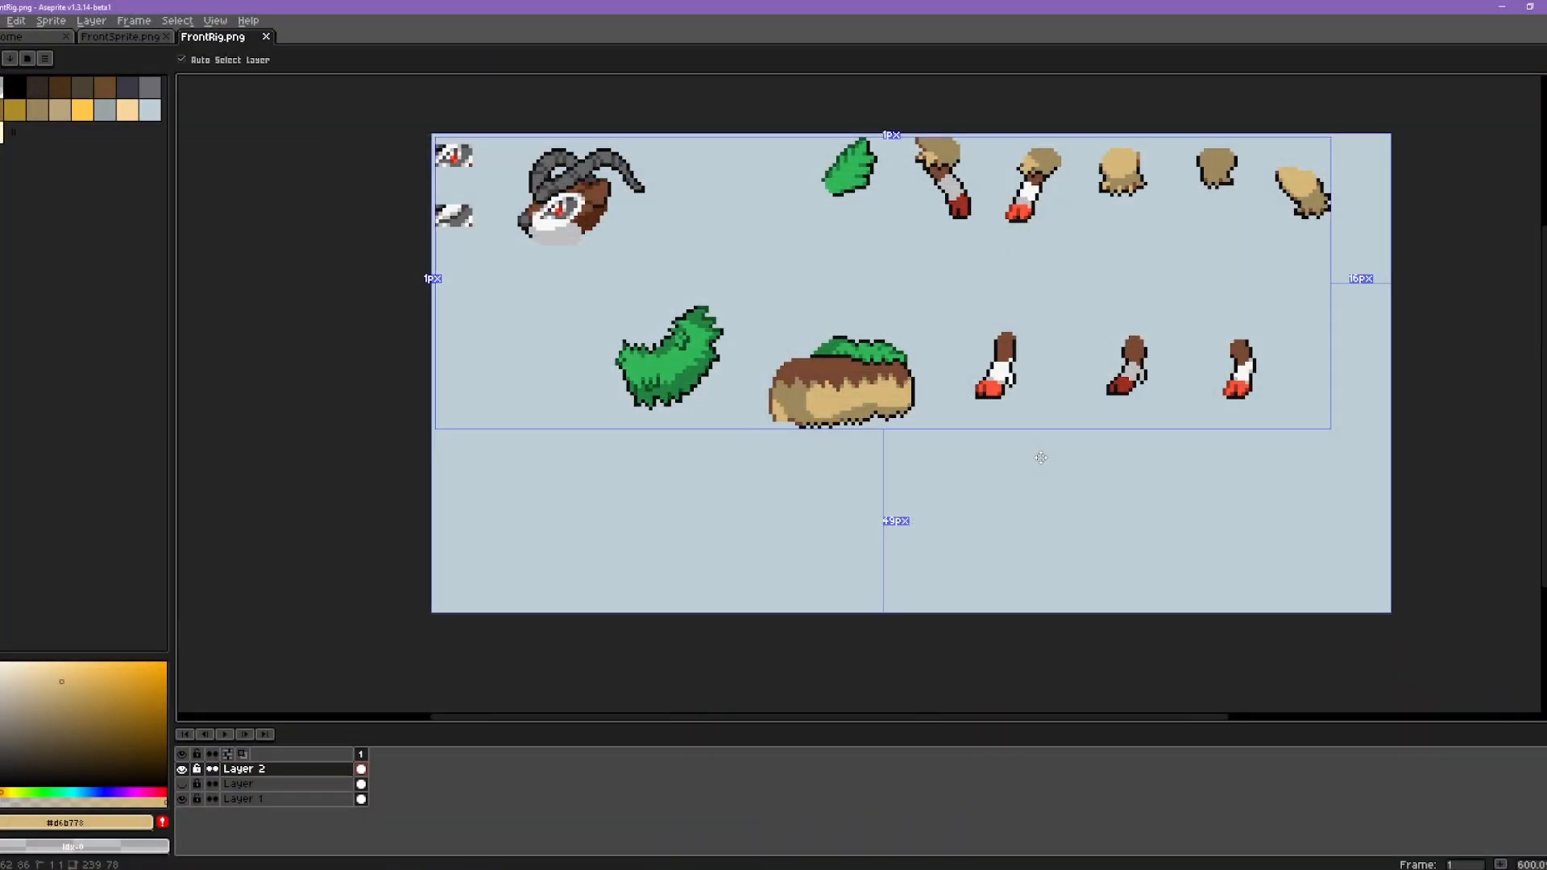
{"action": "left_click_drag", "start_coordinate": [1017, 509], "coordinate": [1016, 514]}
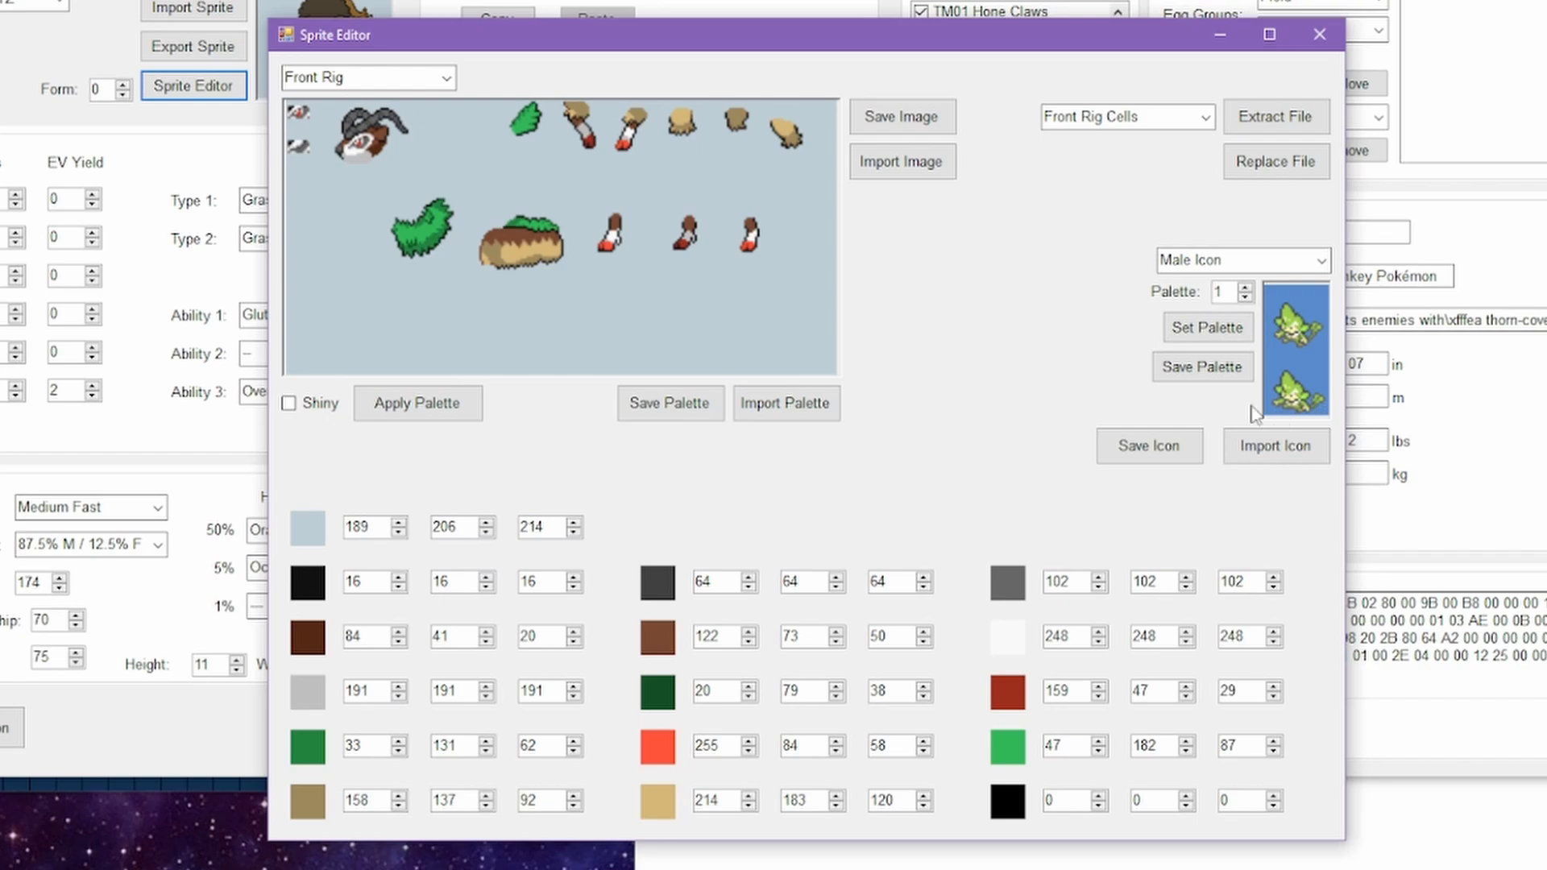
- Save the male icon from the sprite editor as Icon.png in the Gogoat sprites folder
{"action": "left_click", "coordinate": [1172, 446]}
{"action": "double_click", "coordinate": [607, 211]}
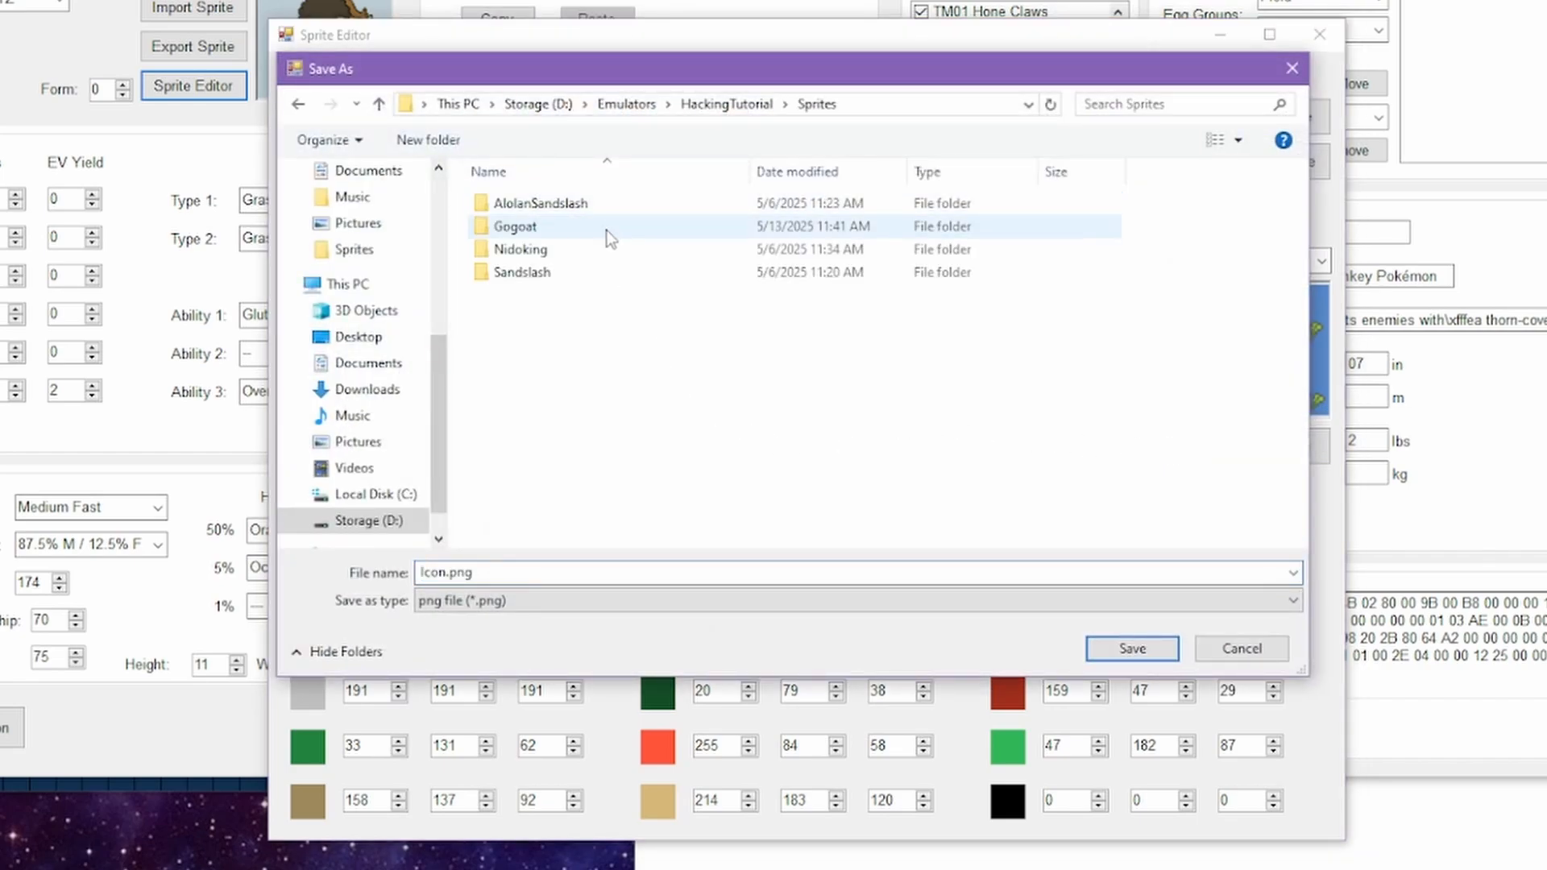
{"action": "double_click", "coordinate": [606, 229]}
{"action": "left_click", "coordinate": [1133, 648]}
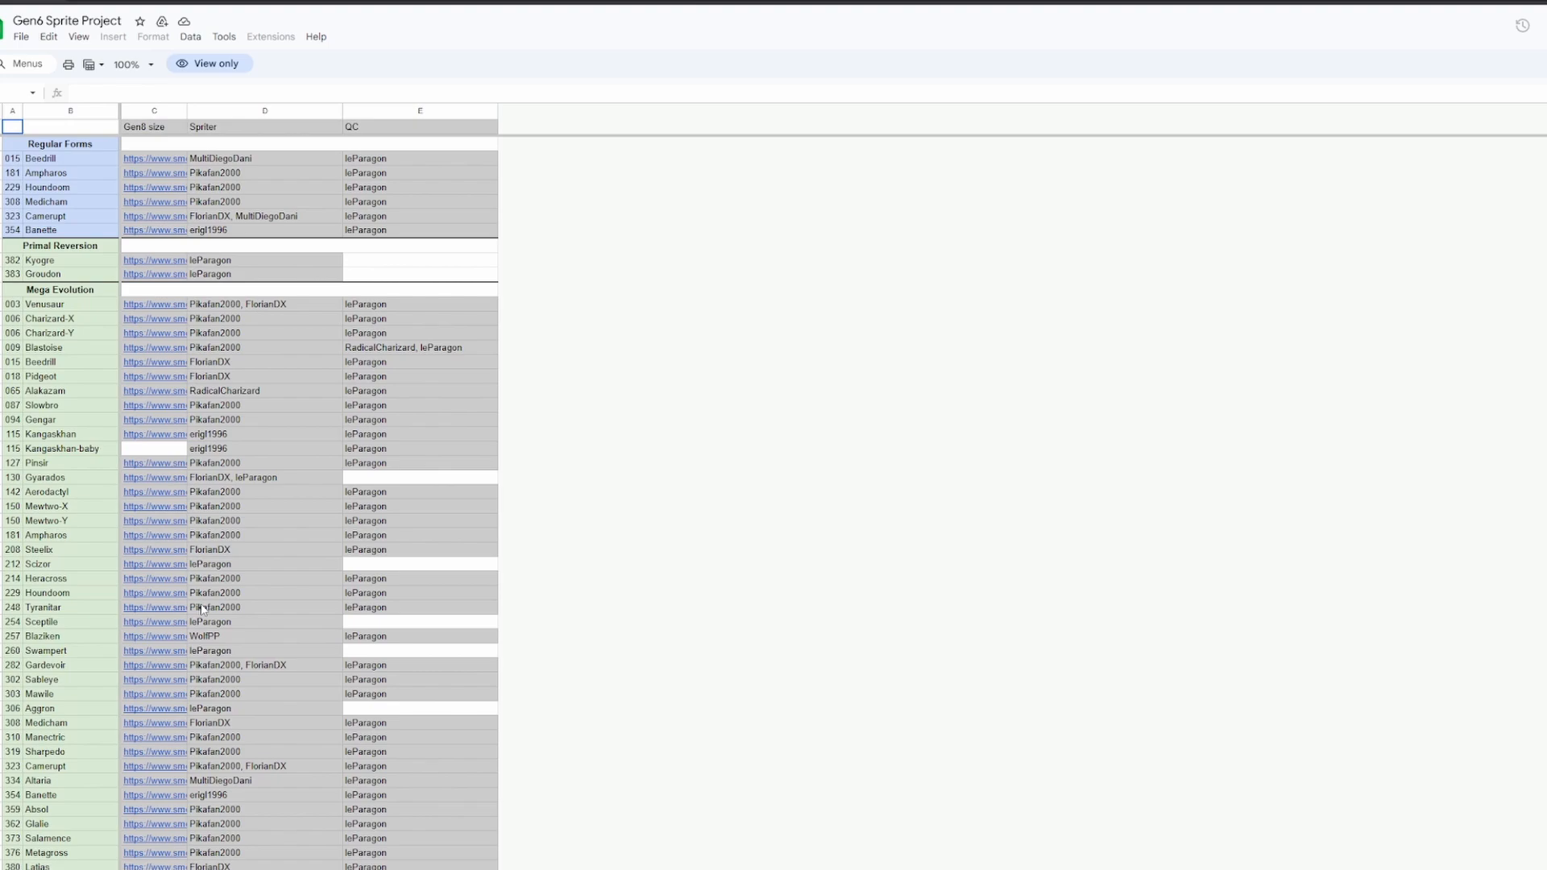
- Copy the small Gogoat icon image beside the heading of its Serebii Pokédex page
{"action": "left_click", "coordinate": [305, 464]}
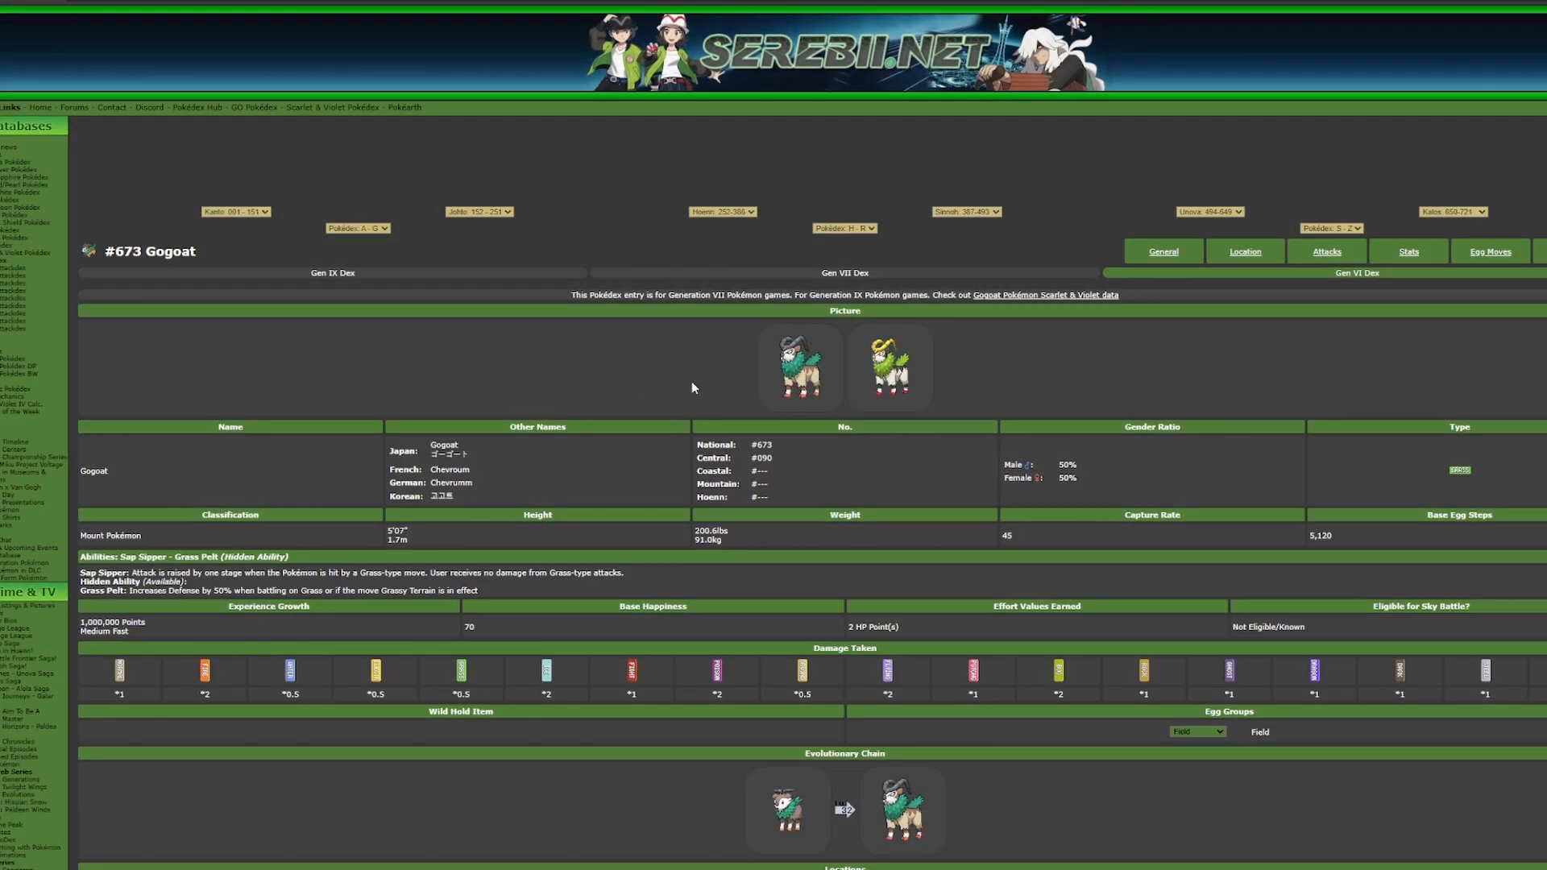
{"action": "right_click", "coordinate": [91, 253]}
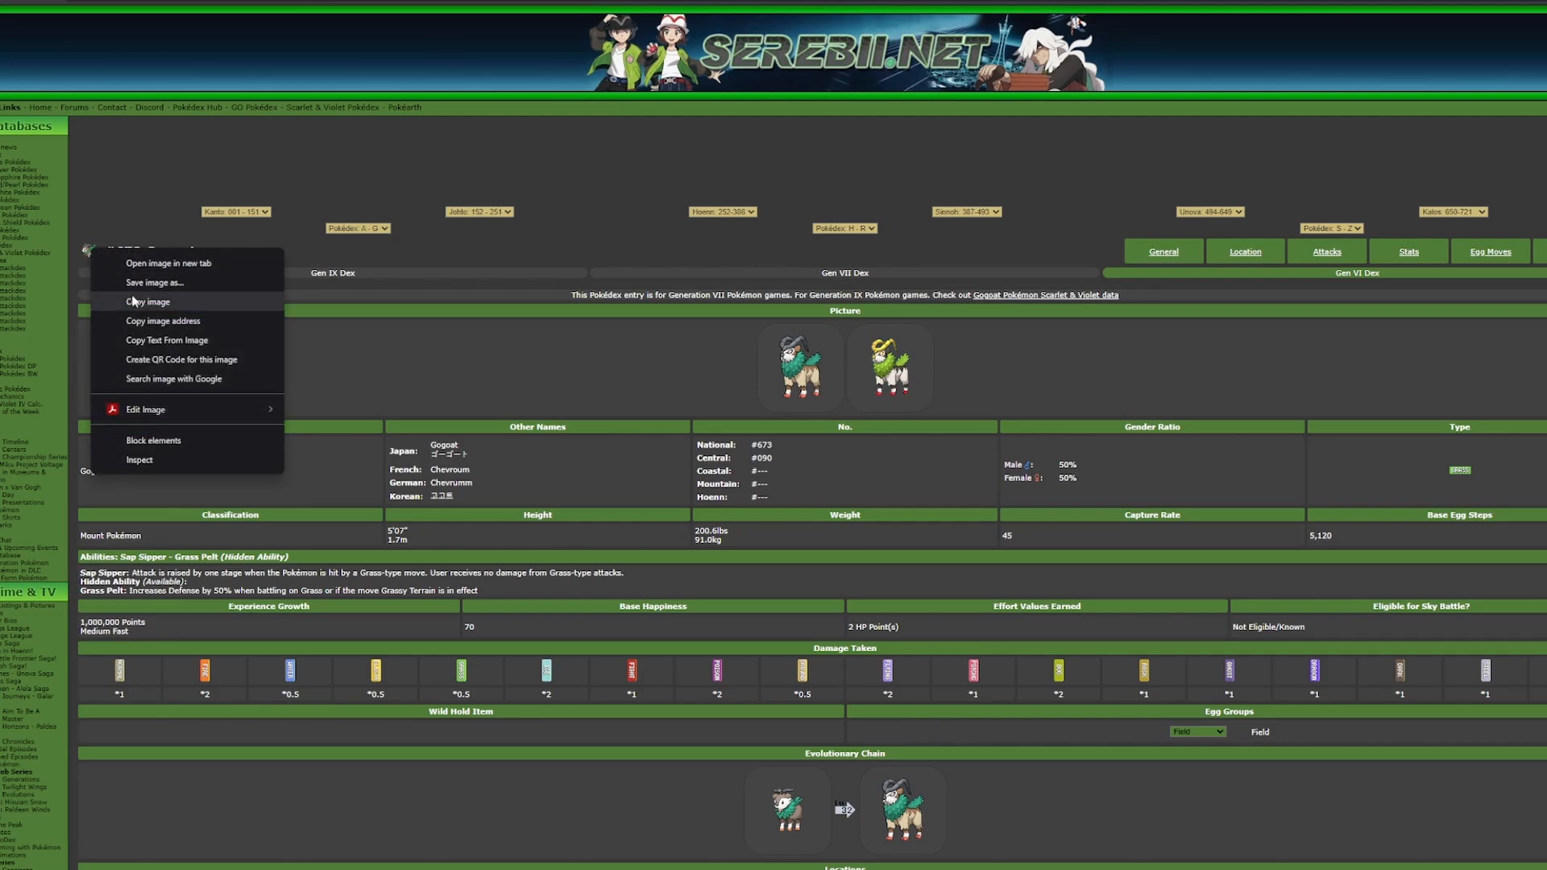
{"action": "left_click", "coordinate": [137, 299]}
- Switch to Icon.png in Aseprite, paste the Gogoat icon on the new layer and move it up over the upper Simisage icon
{"action": "mouse_move", "coordinate": [455, 868]}
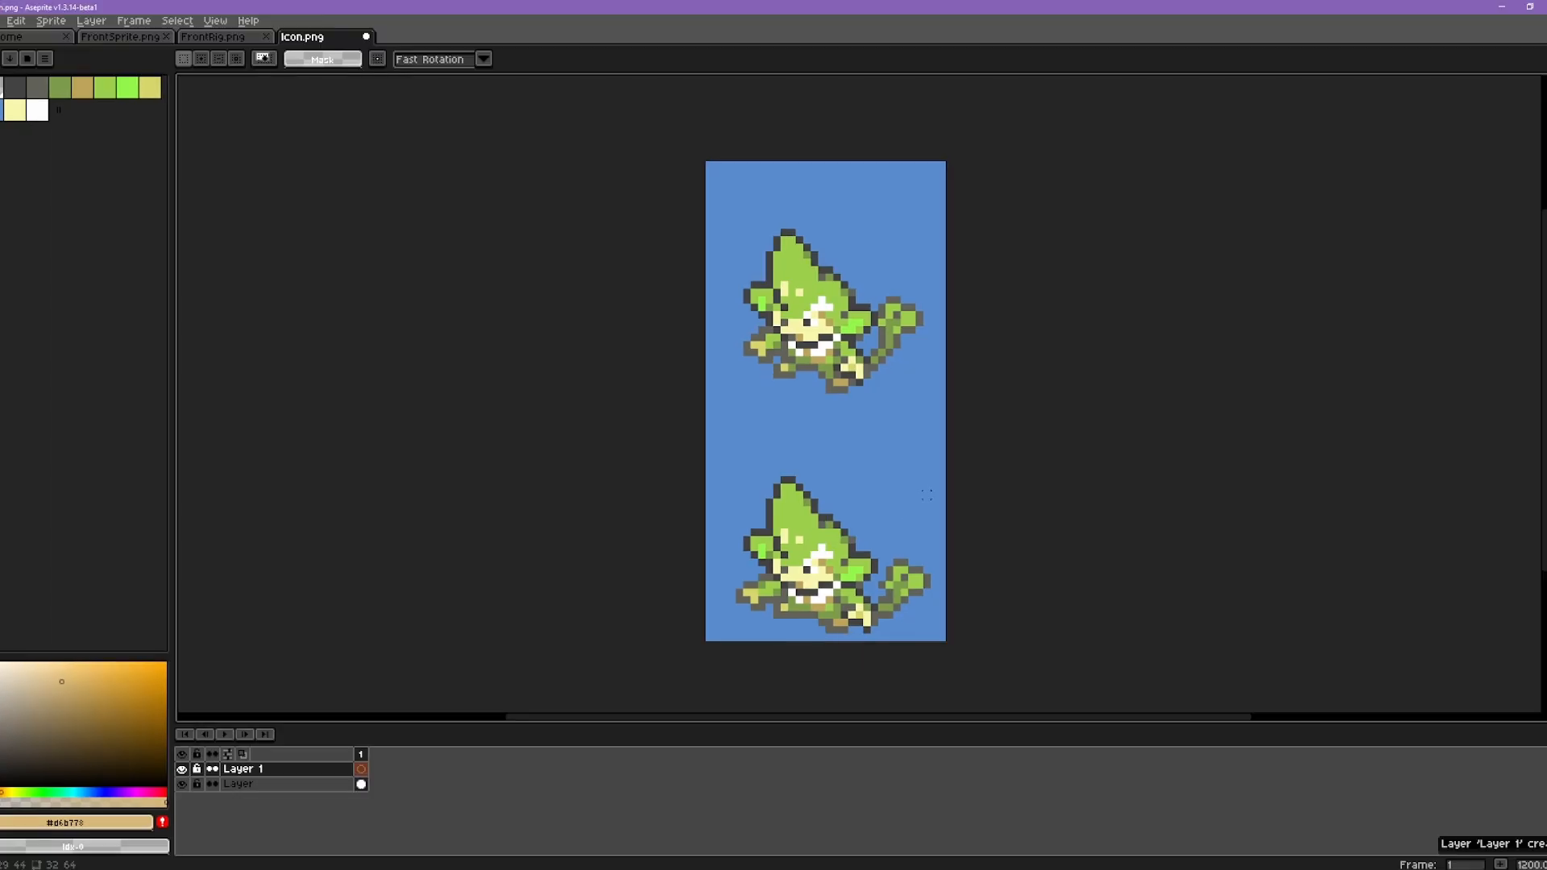
{"action": "key", "text": "ctrl+v"}
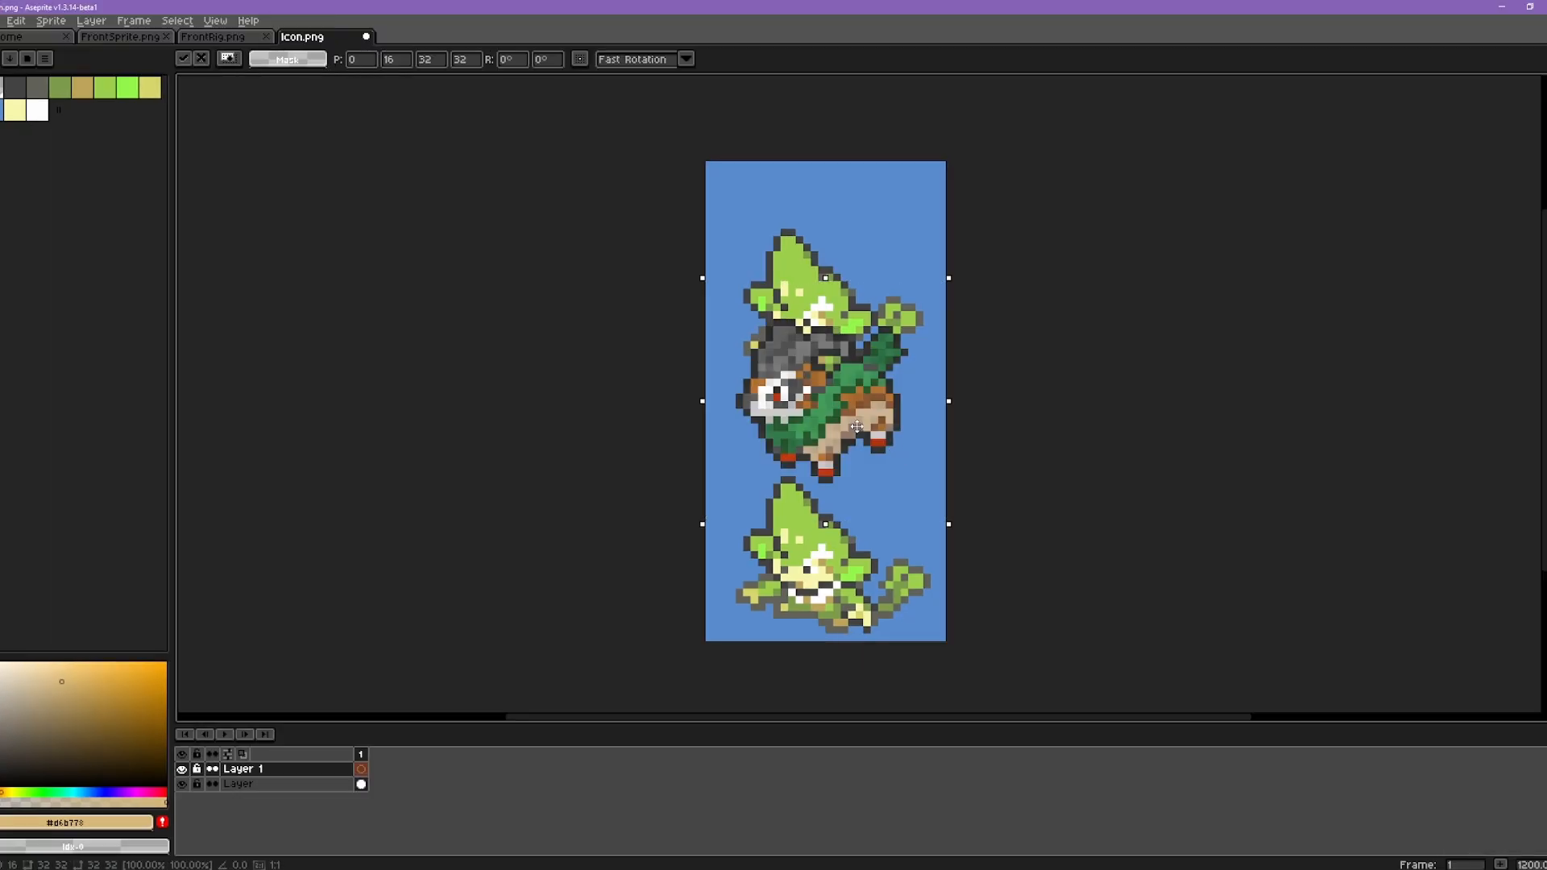
{"action": "left_click_drag", "start_coordinate": [861, 425], "coordinate": [861, 342]}
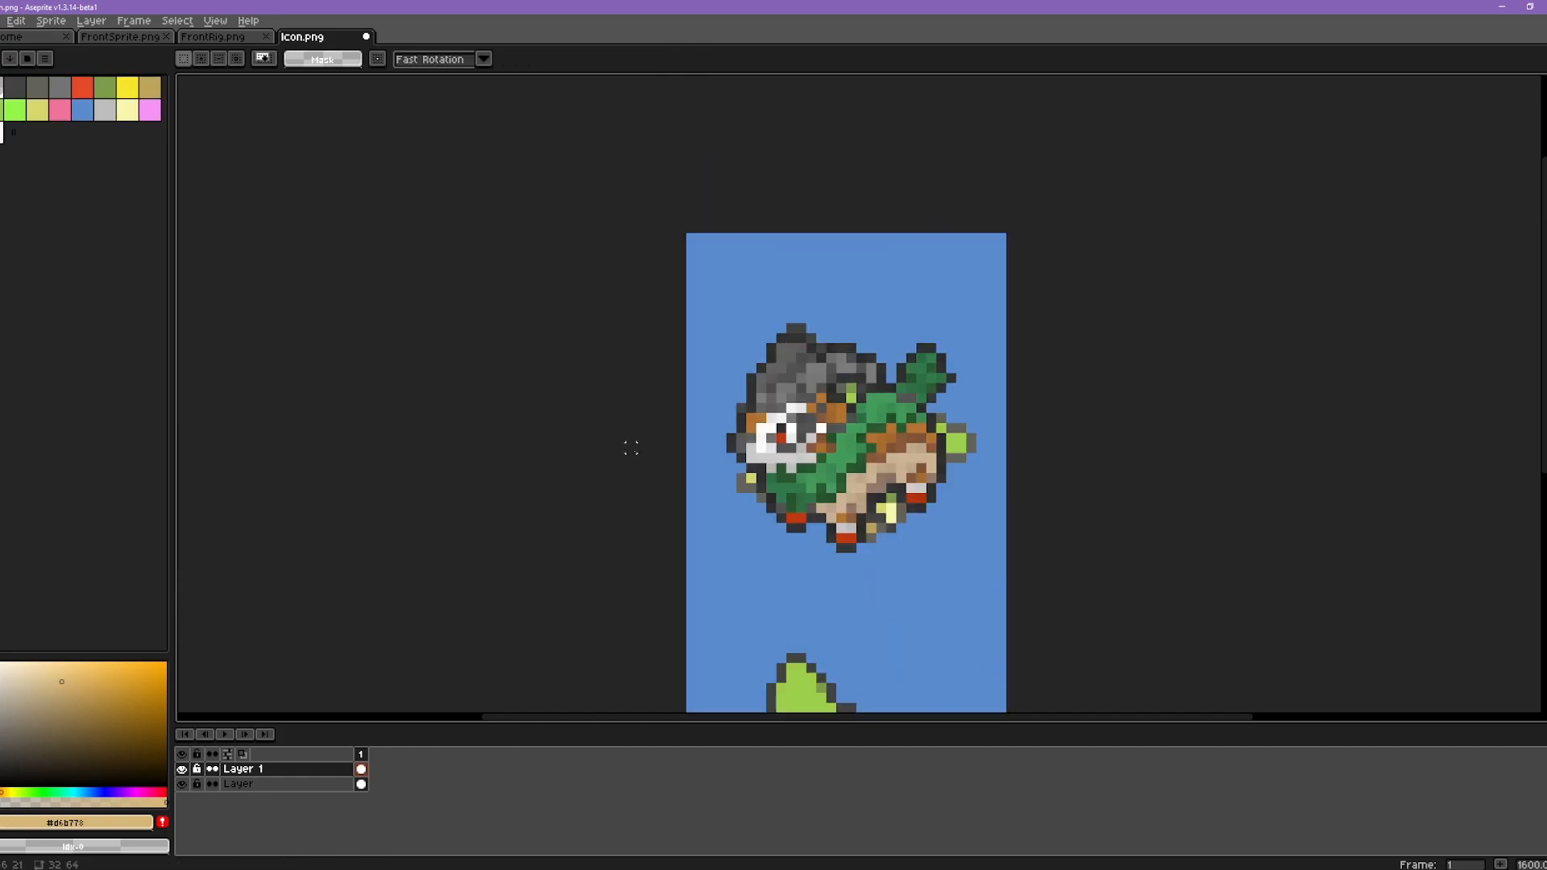
- Hide the original icon layer and recolour Gogoat's mane with the icon palette's light green and darker green shading
{"action": "scroll", "coordinate": [785, 440], "scroll_direction": "up", "scroll_amount": 2}
{"action": "key", "text": "b"}
{"action": "left_click_drag", "start_coordinate": [674, 435], "coordinate": [694, 454]}
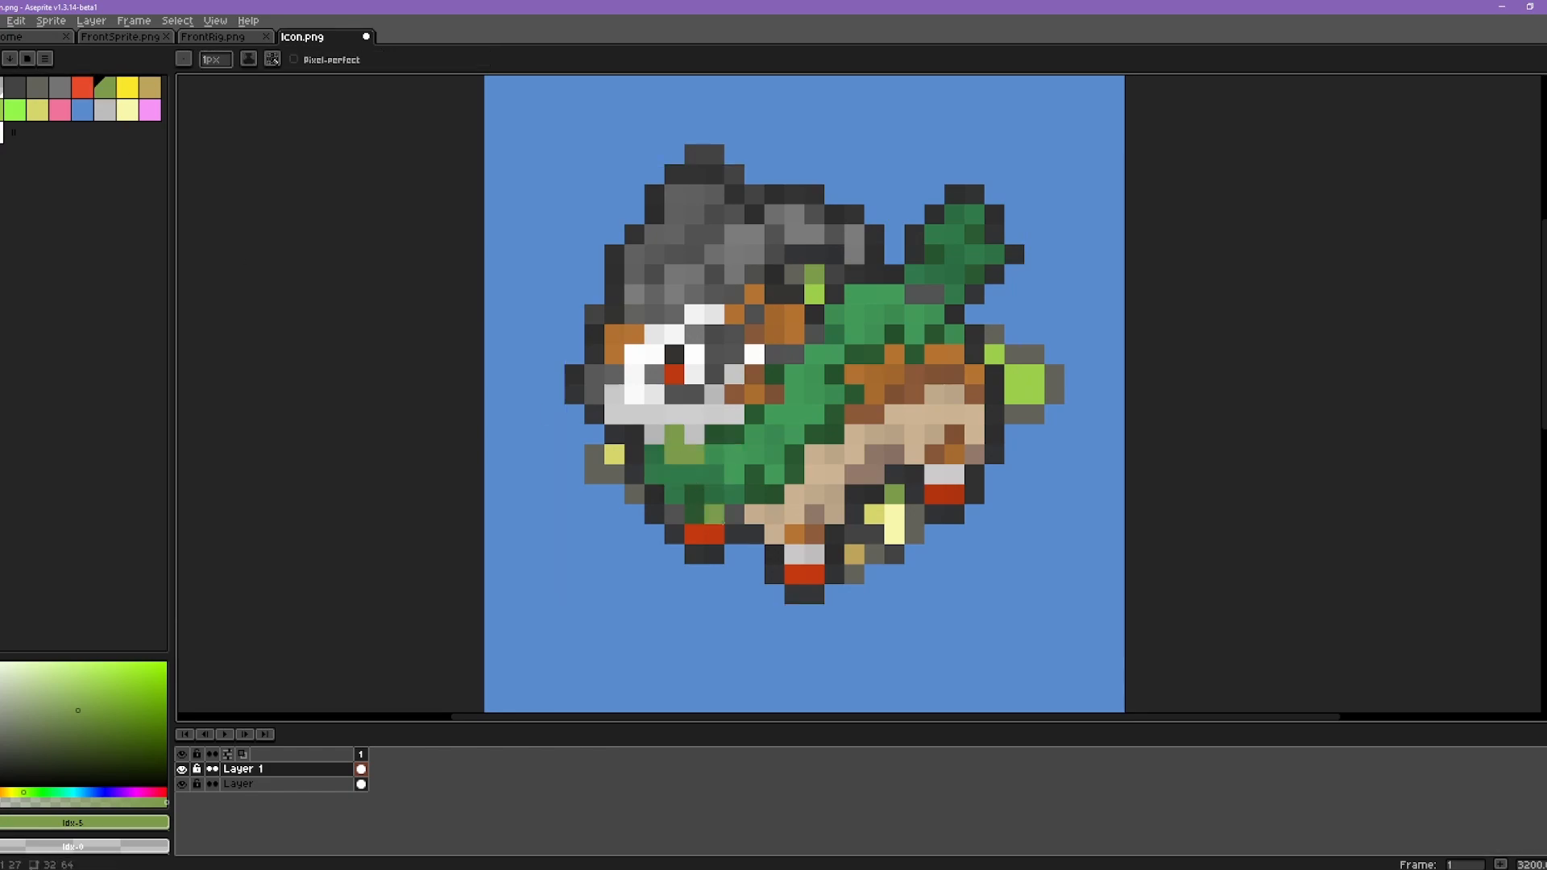
{"action": "left_click", "coordinate": [181, 784]}
{"action": "scroll", "coordinate": [727, 369], "scroll_direction": "up", "scroll_amount": 2}
{"action": "left_click", "coordinate": [37, 87]}
{"action": "left_click", "coordinate": [104, 87]}
{"action": "left_click_drag", "start_coordinate": [662, 619], "coordinate": [662, 660]}
{"action": "scroll", "coordinate": [1045, 399], "scroll_direction": "down", "scroll_amount": 1}
{"action": "left_click", "coordinate": [1, 111]}
{"action": "left_click_drag", "start_coordinate": [698, 506], "coordinate": [1148, 325]}
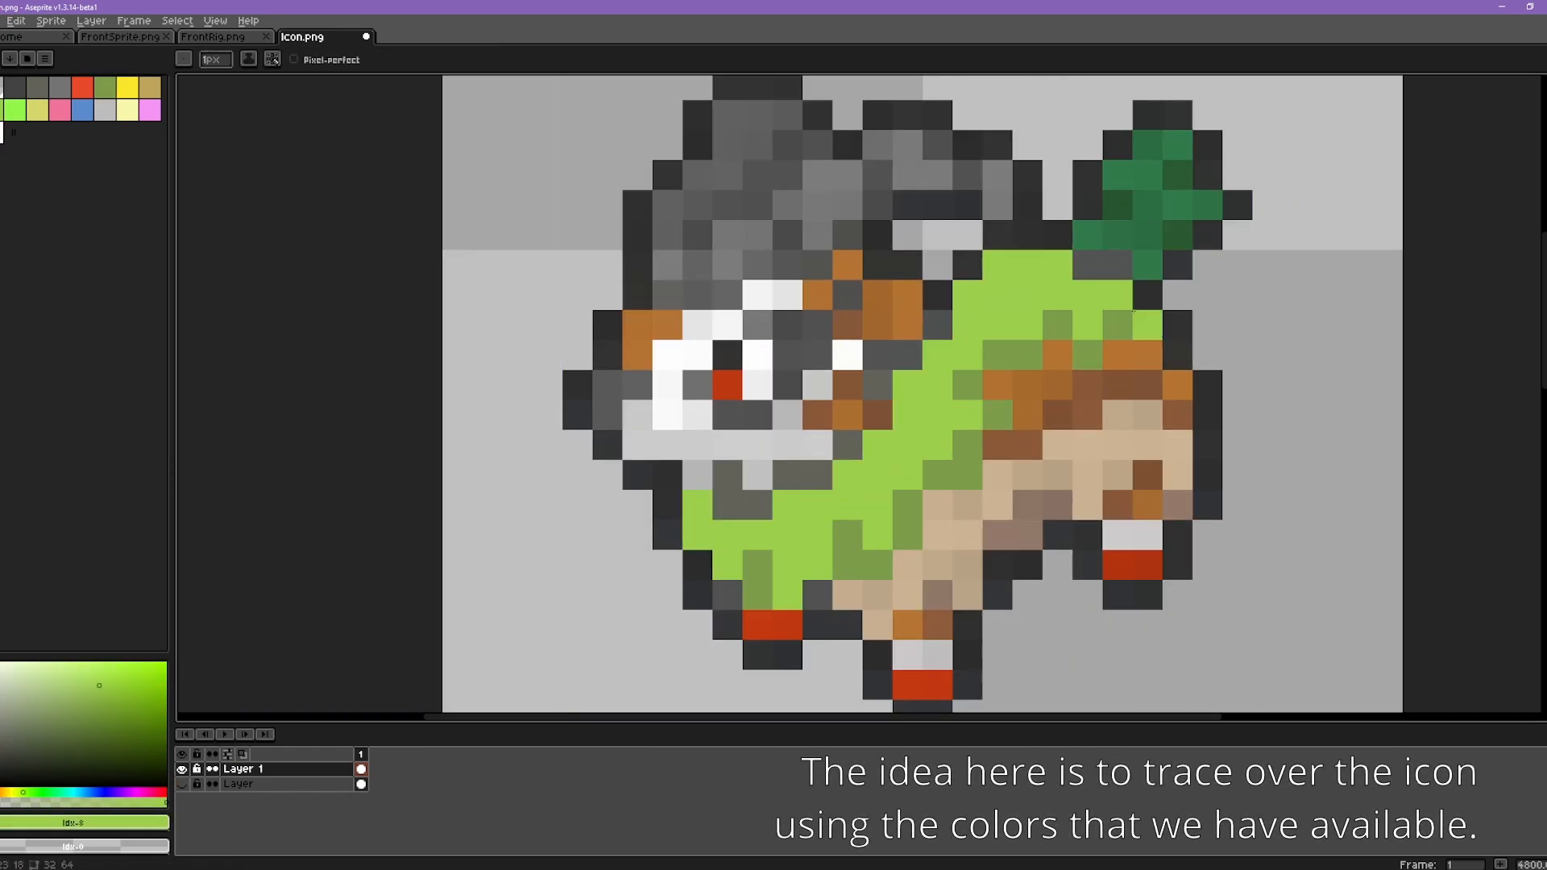
- Paint highlights along the mane with the bright green of palette index 9
{"action": "left_click", "coordinate": [15, 110]}
{"action": "left_click_drag", "start_coordinate": [927, 387], "coordinate": [995, 482]}
{"action": "mouse_move", "coordinate": [1066, 360]}
{"action": "left_mouse_down"}
{"action": "mouse_move", "coordinate": [945, 541]}
{"action": "mouse_move", "coordinate": [1085, 467]}
{"action": "left_mouse_up"}
{"action": "left_click", "coordinate": [1124, 492]}
{"action": "left_click", "coordinate": [1273, 341]}
- Cut the recoloured green pixels and paste them onto a new layer above the traced icon
{"action": "key", "text": "w"}
{"action": "key", "text": "ctrl+x"}
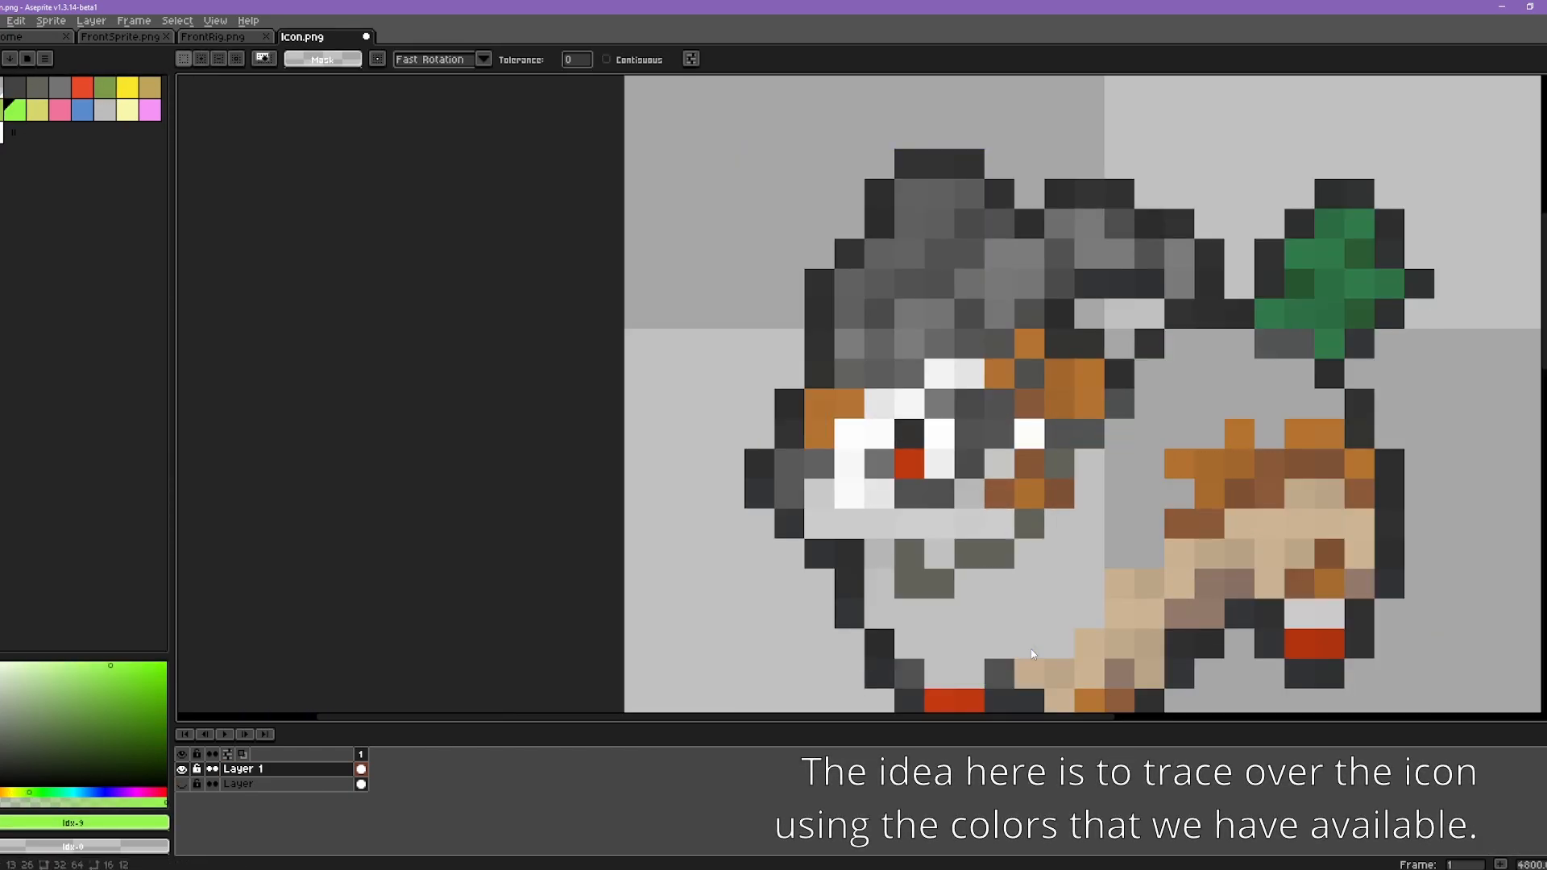
{"action": "right_click", "coordinate": [234, 769]}
{"action": "left_click", "coordinate": [451, 776]}
{"action": "key", "text": "ctrl+v"}
{"action": "left_click", "coordinate": [250, 784]}
- Trace the icon's outline in dark grey #424242 and recolour the tail with the palette's greens
{"action": "left_click", "coordinate": [14, 87]}
{"action": "left_click_drag", "start_coordinate": [850, 583], "coordinate": [811, 372]}
{"action": "left_click_drag", "start_coordinate": [1102, 408], "coordinate": [1073, 423]}
{"action": "left_click", "coordinate": [1092, 473], "text": "alt"}
{"action": "mouse_move", "coordinate": [1183, 292]}
{"action": "left_mouse_down"}
{"action": "mouse_move", "coordinate": [1181, 413]}
{"action": "mouse_move", "coordinate": [1181, 382]}
{"action": "left_mouse_up"}
{"action": "scroll", "coordinate": [1298, 418], "scroll_direction": "down", "scroll_amount": 2}
{"action": "scroll", "coordinate": [1400, 356], "scroll_direction": "up", "scroll_amount": 2}
{"action": "left_click", "coordinate": [186, 785]}
{"action": "left_click", "coordinate": [182, 784]}
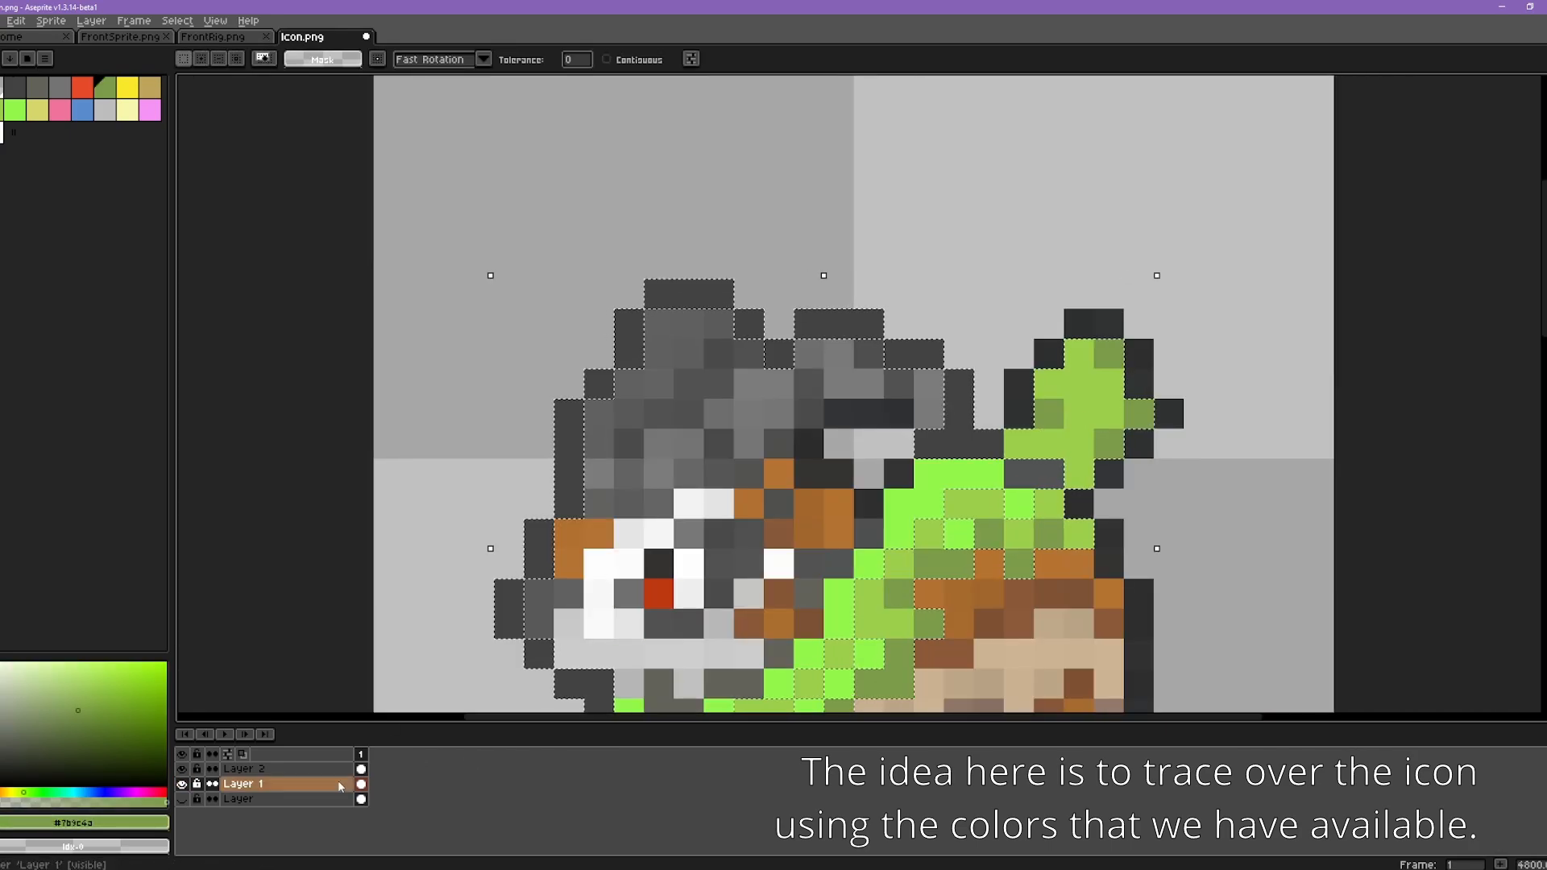
- Trace the horns, face, body and hooves on Layer 2 in palette colours, comparing against the reference layers
{"action": "left_click", "coordinate": [242, 768]}
{"action": "left_click", "coordinate": [868, 399], "text": "alt"}
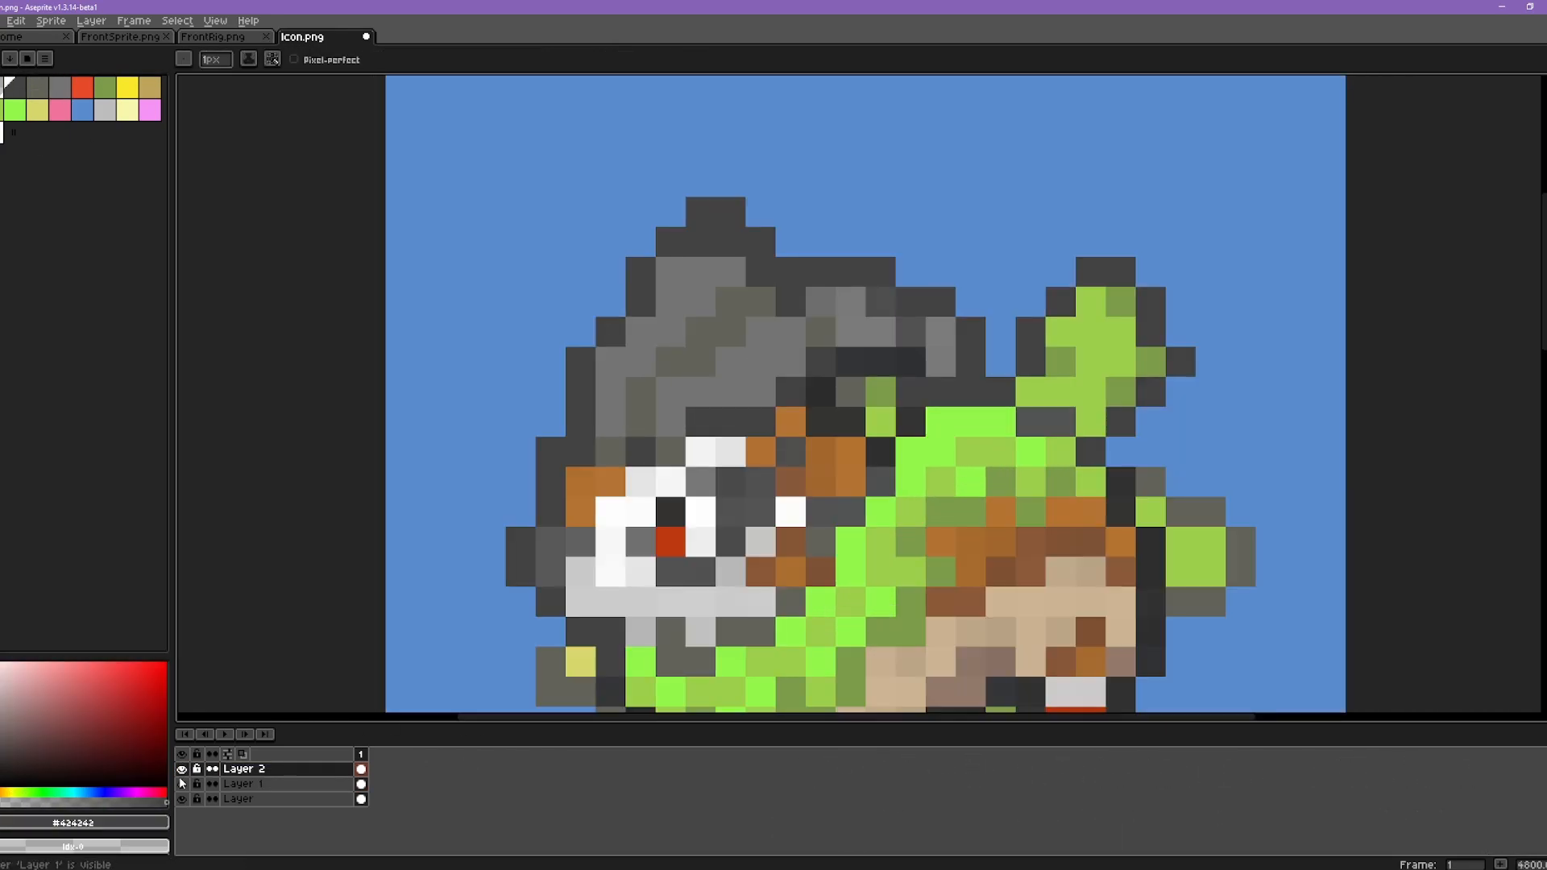
{"action": "left_click", "coordinate": [182, 769]}
{"action": "left_click", "coordinate": [182, 784]}
{"action": "key", "text": "ctrl+s"}
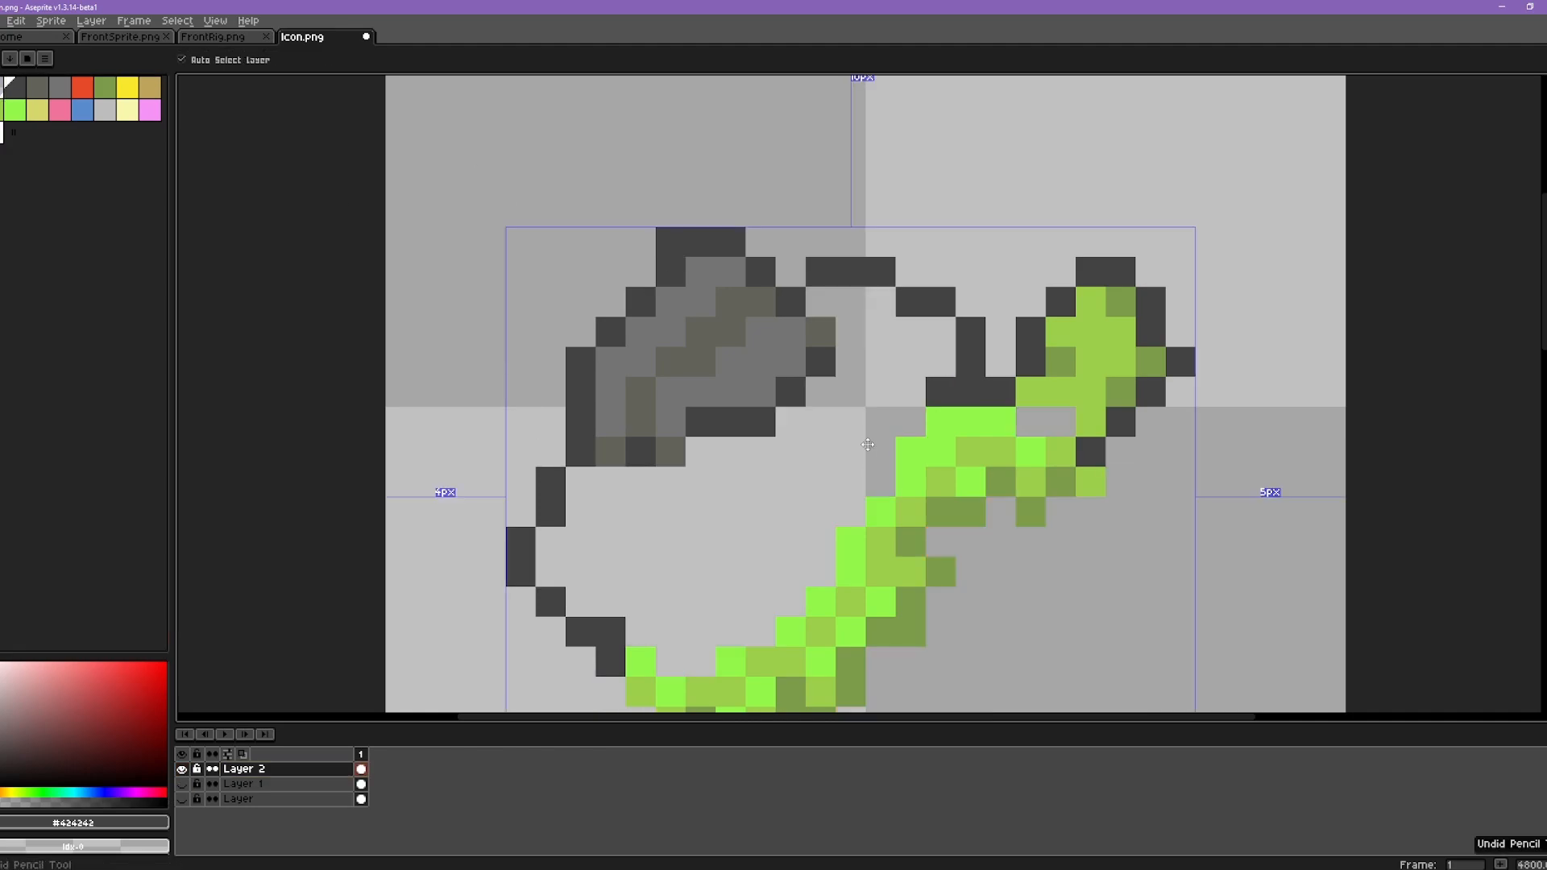
{"action": "left_click", "coordinate": [182, 784]}
{"action": "left_click", "coordinate": [182, 784]}
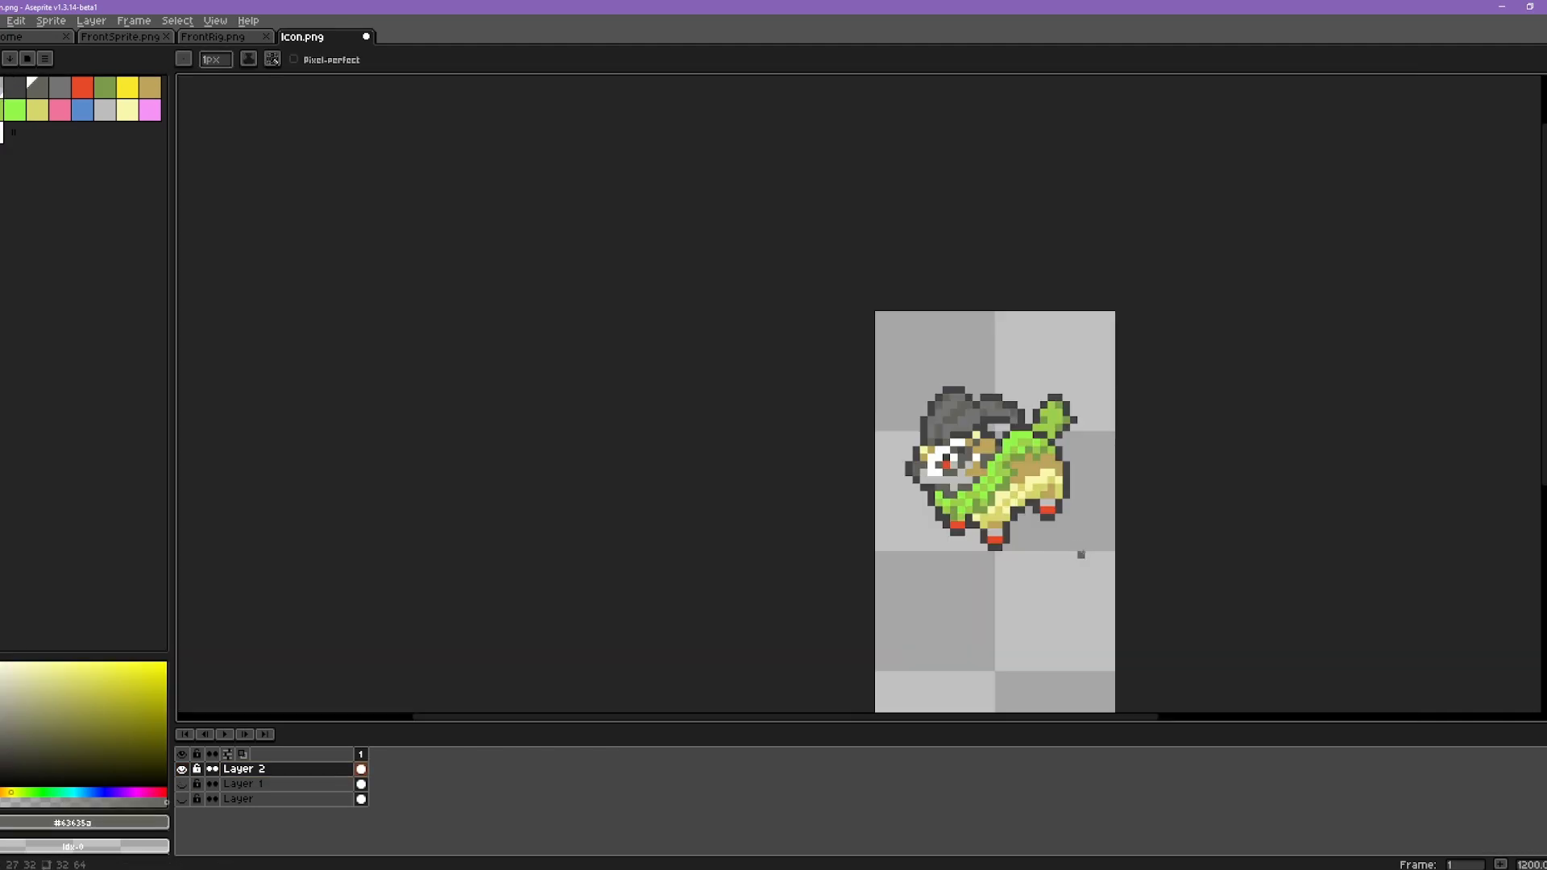
- Copy the recoloured Gogoat icon and place the duplicate 32 pixels lower in the second icon frame
{"action": "left_click_drag", "start_coordinate": [1084, 523], "coordinate": [985, 500]}
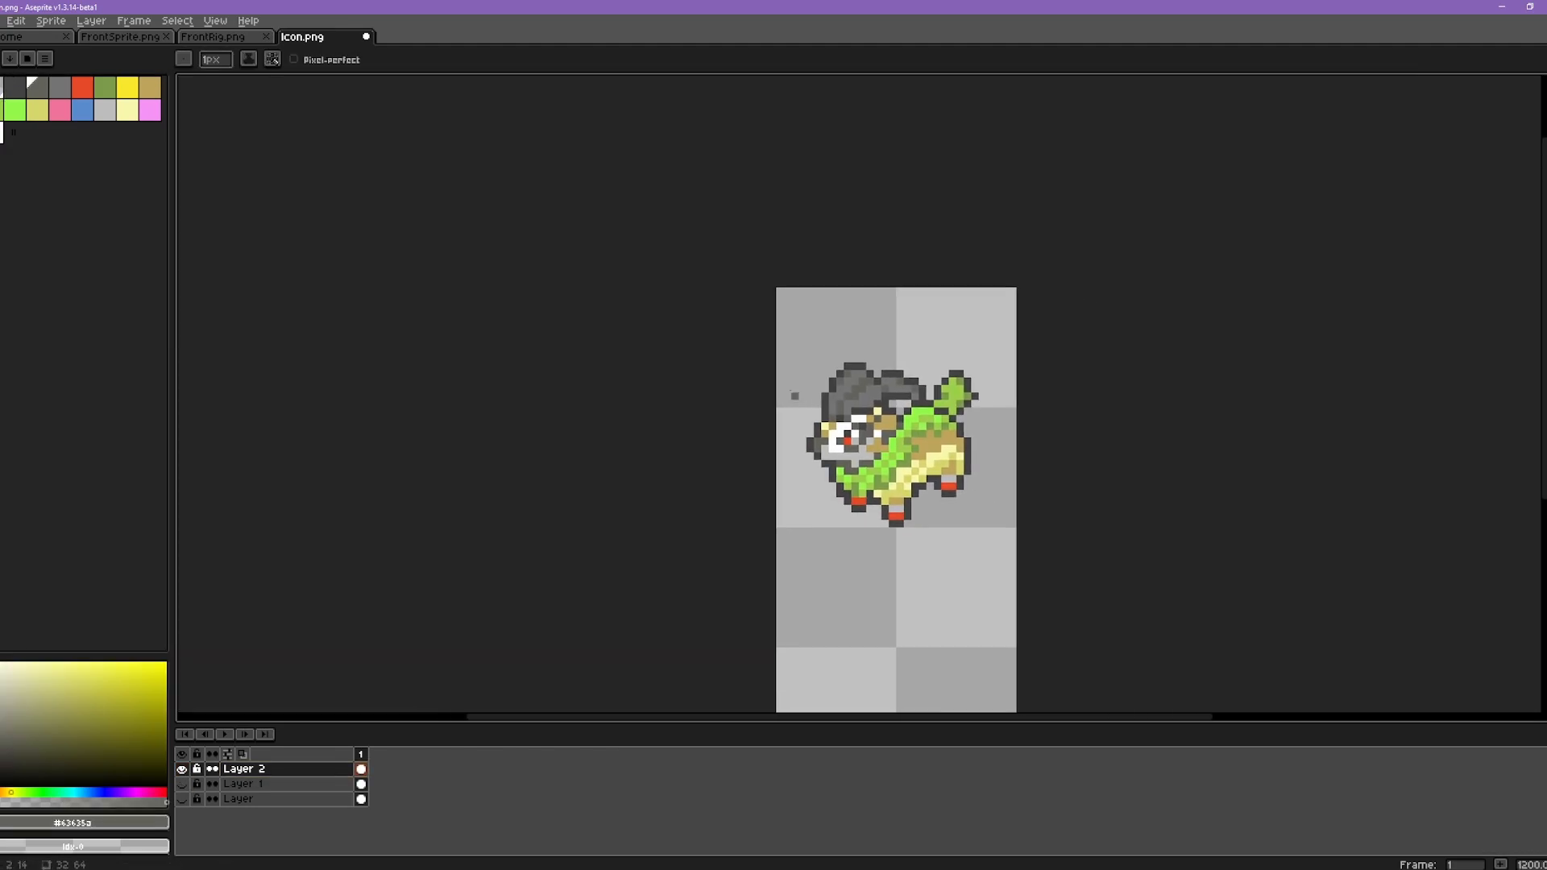
{"action": "key", "text": "m"}
{"action": "left_click_drag", "start_coordinate": [800, 350], "coordinate": [982, 520]}
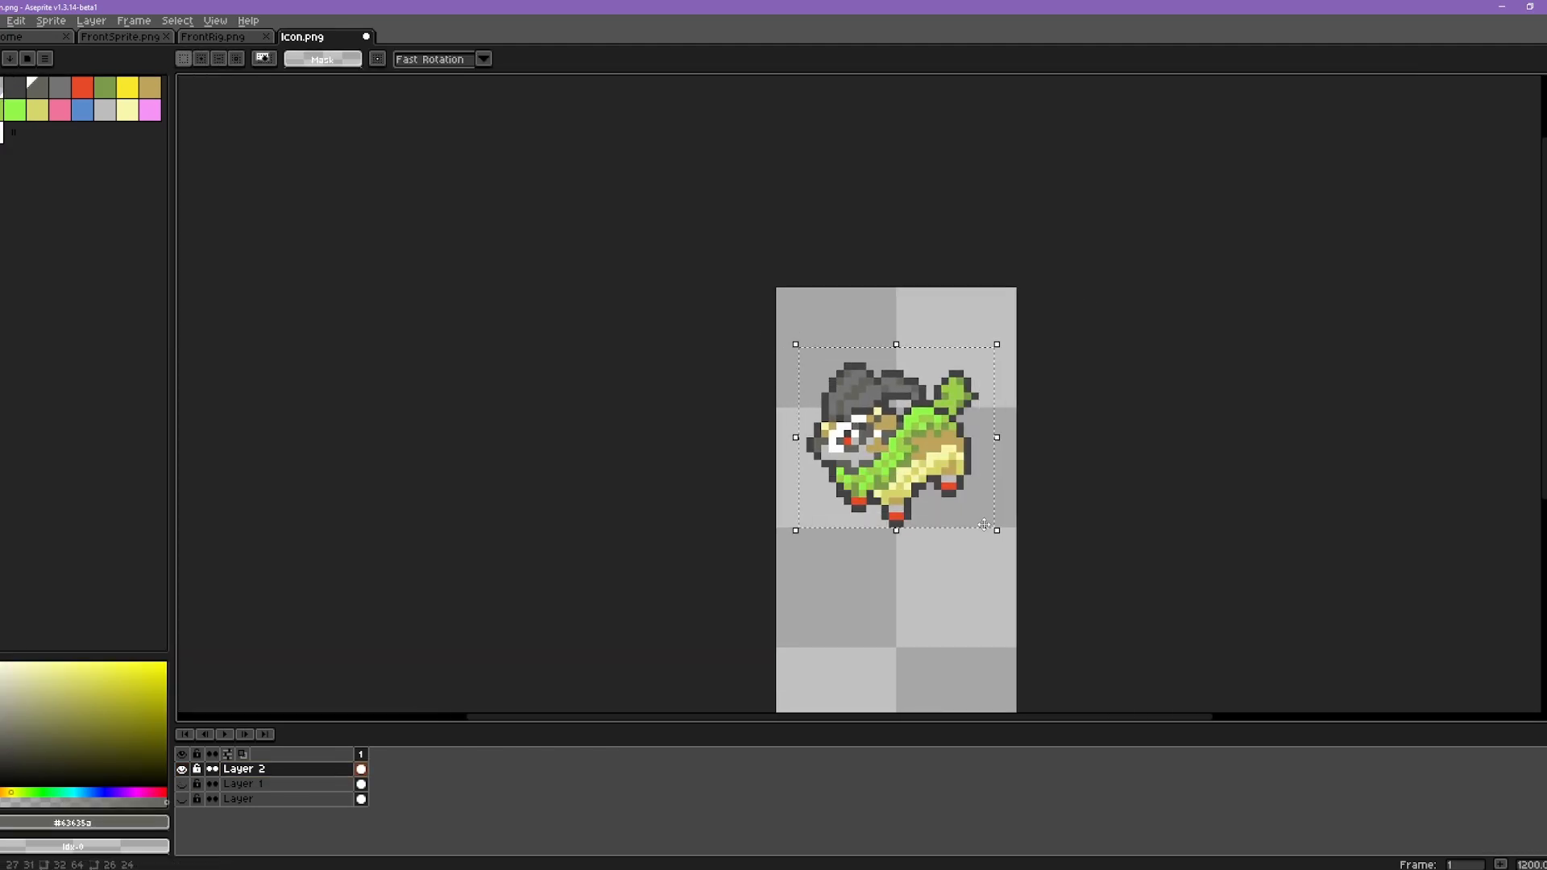
{"action": "key", "text": "shift+Down"}
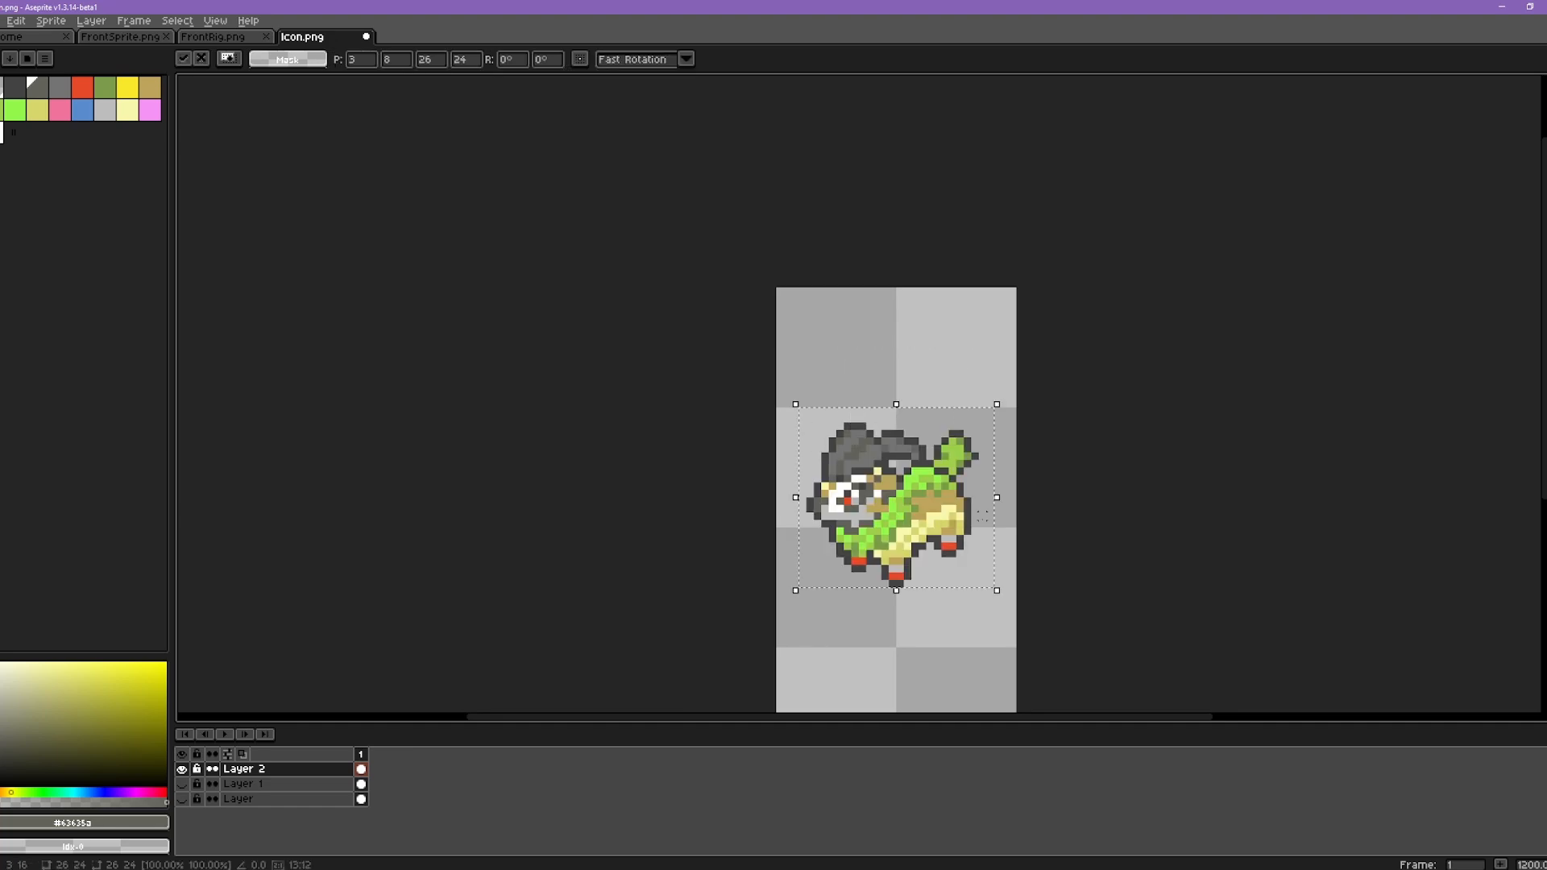
{"action": "key", "text": "shift+Up"}
{"action": "key", "text": "ctrl+c"}
{"action": "key", "text": "ctrl+v"}
{"action": "key", "text": "shift+Down"}
{"action": "key", "text": "shift+Down"}
{"action": "key", "text": "shift+Down"}
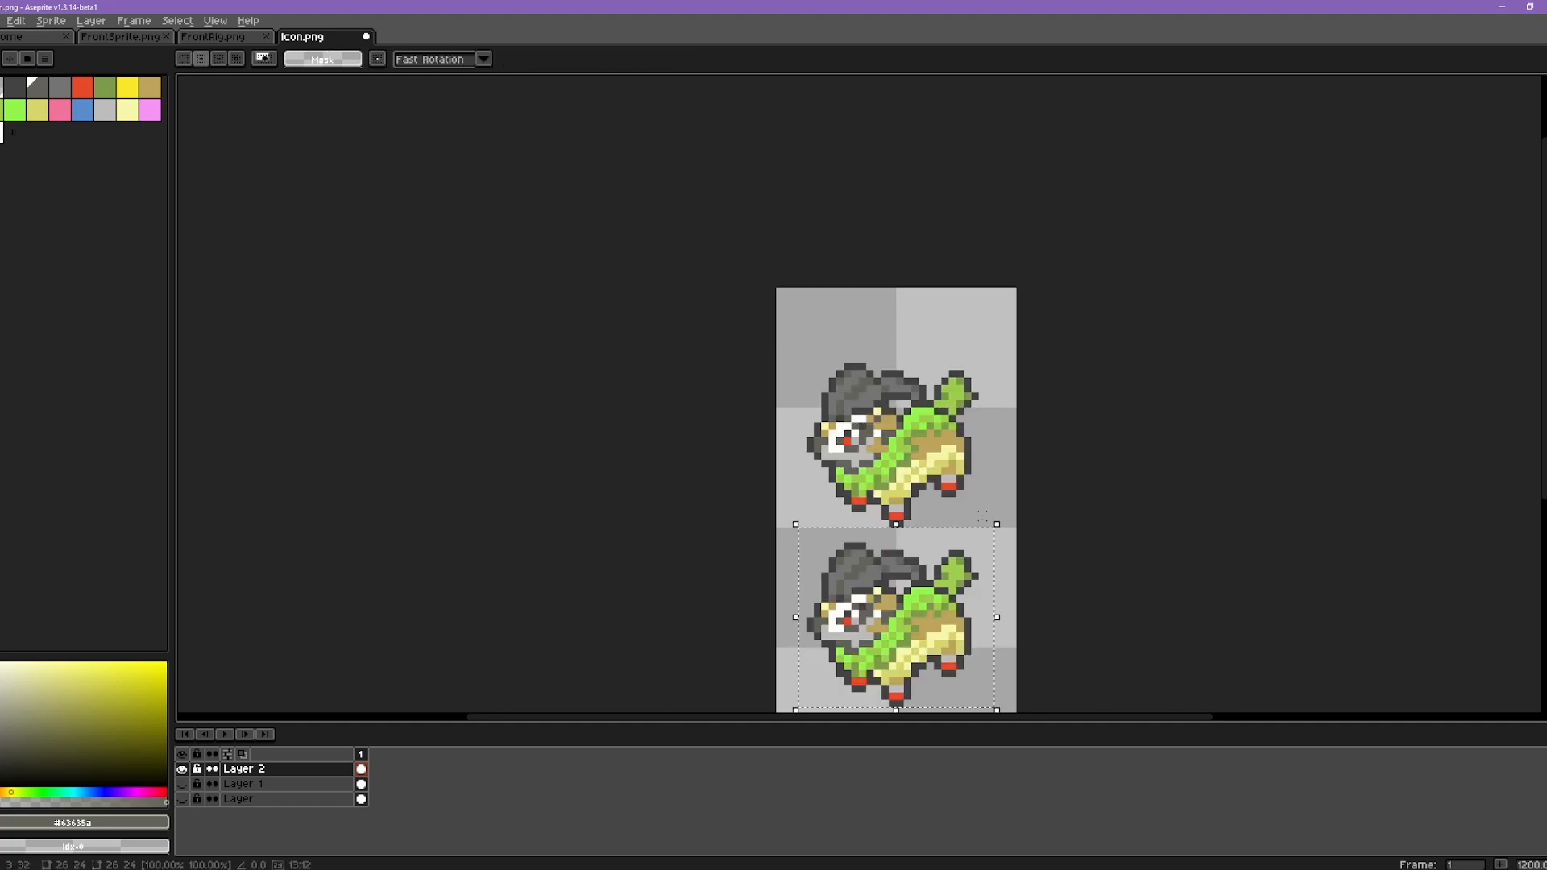
{"action": "key", "text": "shift+Down"}
- Move the lower icon's tail one pixel down and one pixel right
{"action": "left_click_drag", "start_coordinate": [951, 501], "coordinate": [923, 387]}
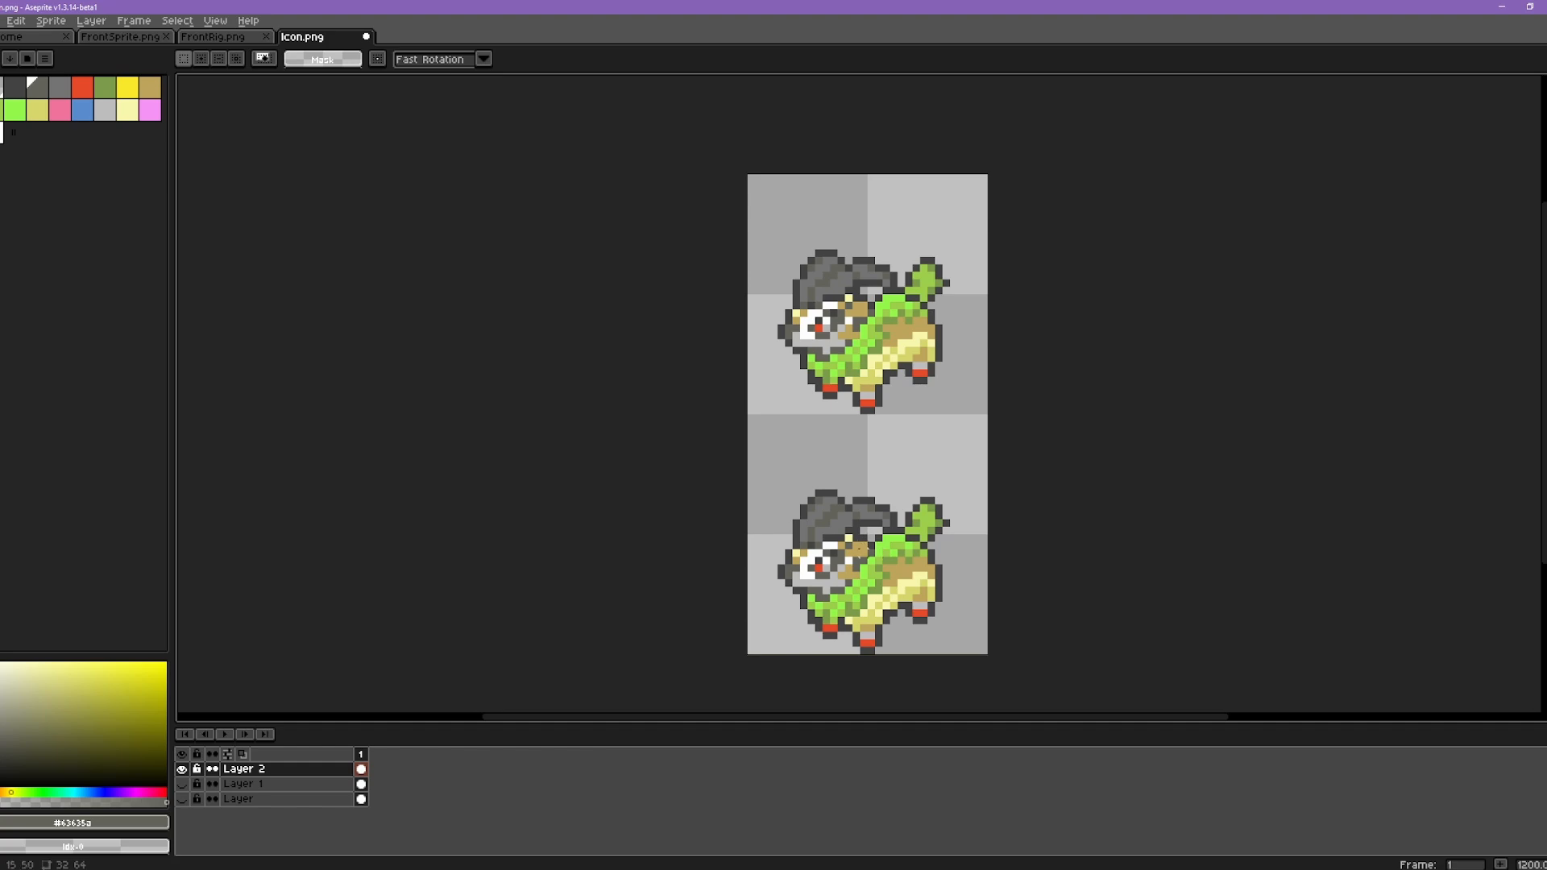
{"action": "scroll", "coordinate": [926, 535], "scroll_direction": "up", "scroll_amount": 4}
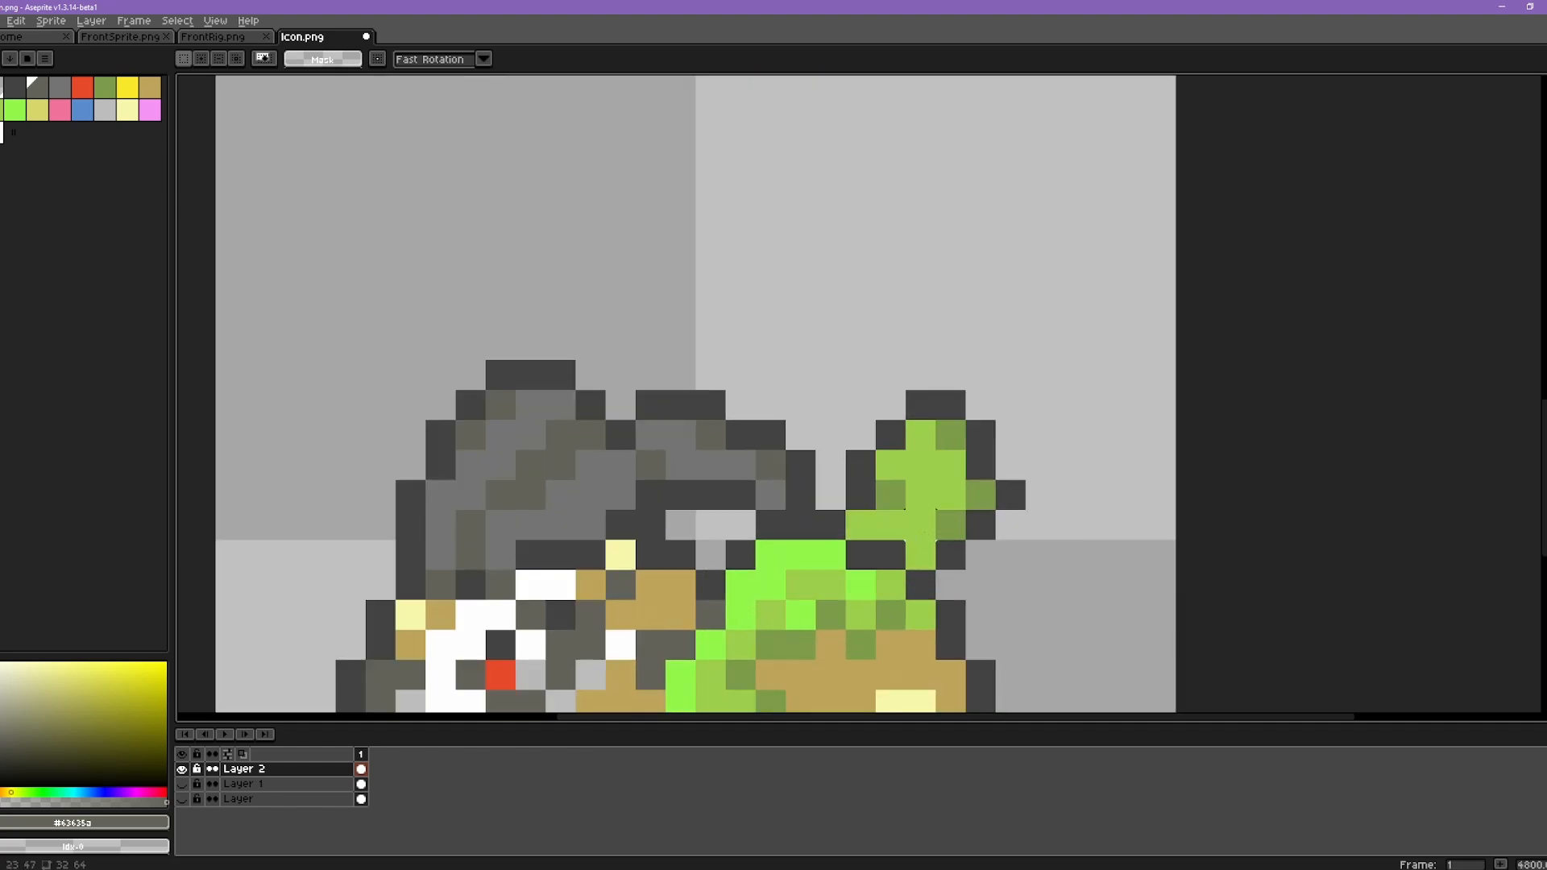
{"action": "left_click_drag", "start_coordinate": [857, 403], "coordinate": [1009, 555]}
{"action": "key", "text": "Down"}
{"action": "key", "text": "Right"}
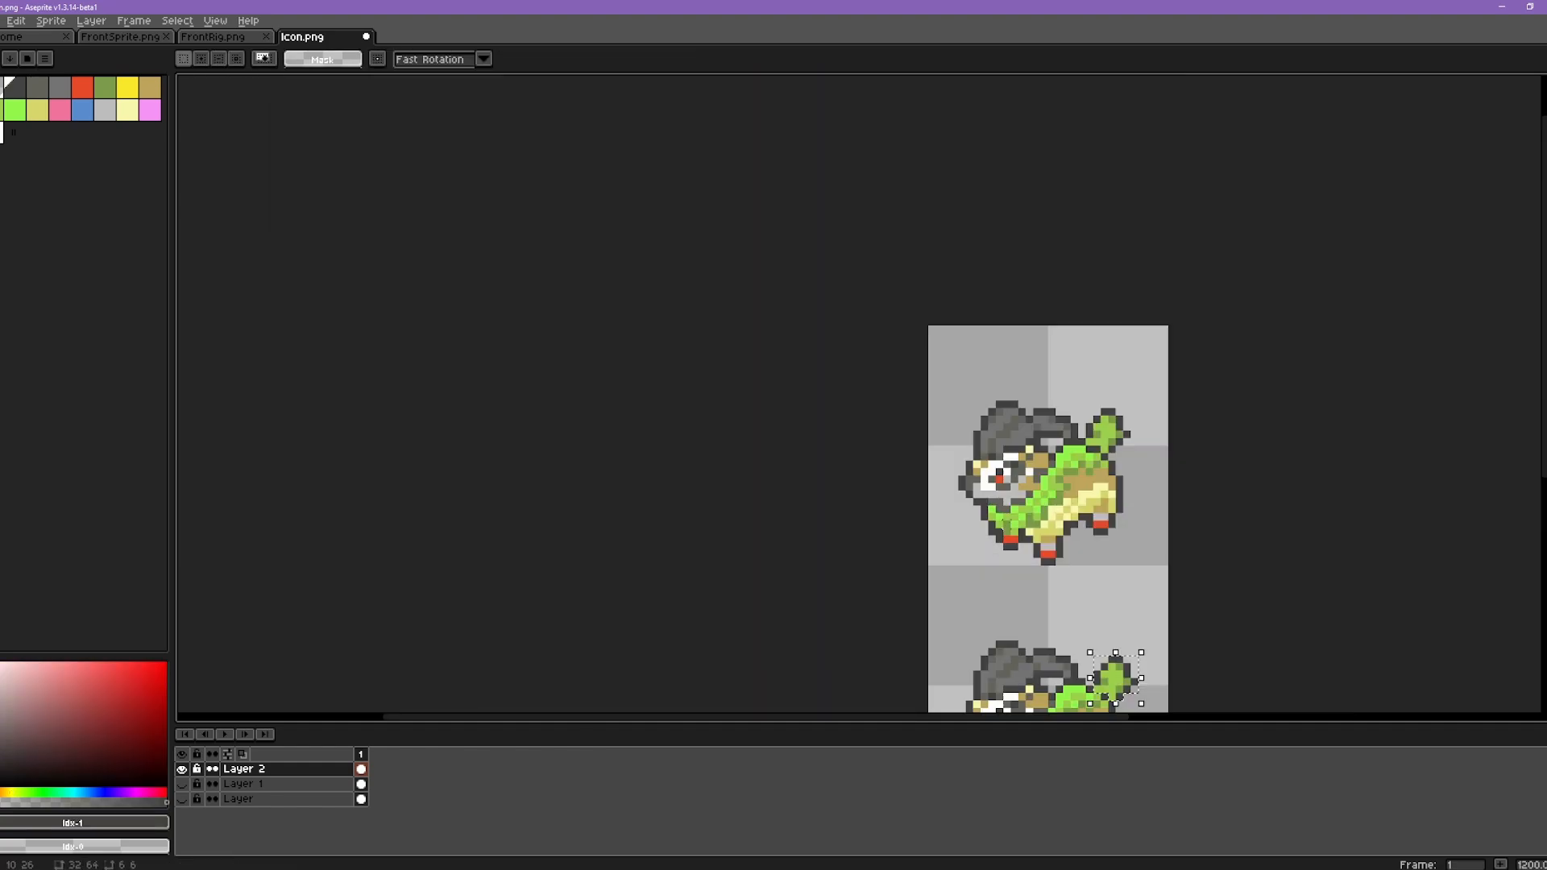
{"action": "scroll", "coordinate": [1120, 681], "scroll_direction": "up", "scroll_amount": 5}
{"action": "key", "text": "b"}
{"action": "key", "text": "ctrl+z"}
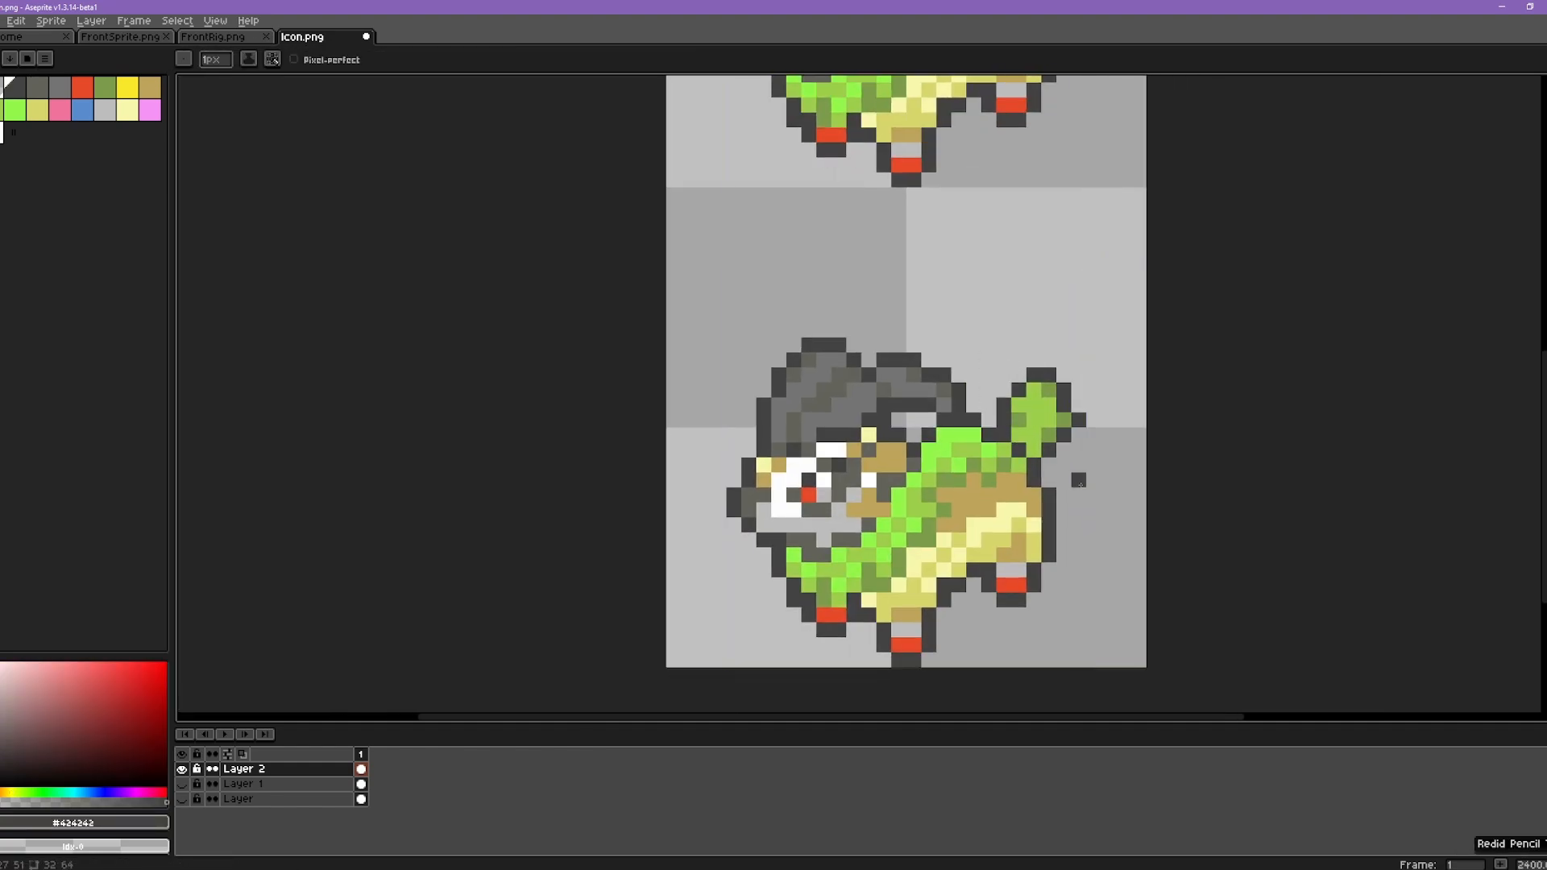
{"action": "scroll", "coordinate": [1005, 428], "scroll_direction": "up", "scroll_amount": 2}
{"action": "key", "text": "m"}
{"action": "left_click_drag", "start_coordinate": [974, 292], "coordinate": [1124, 412]}
{"action": "key", "text": "Right"}
{"action": "key", "text": "Down"}
{"action": "key", "text": "ctrl+d"}
{"action": "key", "text": "ctrl+z"}
- Select the lower icon's whole tail, shift it further to the right and redraw it joined to the back
{"action": "mouse_move", "coordinate": [974, 293]}
{"action": "left_mouse_down"}
{"action": "mouse_move", "coordinate": [1124, 353]}
{"action": "mouse_move", "coordinate": [1124, 442]}
{"action": "left_mouse_up"}
{"action": "key", "text": "Right"}
{"action": "key", "text": "Right"}
{"action": "key", "text": "Down"}
{"action": "key", "text": "ctrl+d"}
{"action": "key", "text": "b"}
{"action": "scroll", "coordinate": [1148, 474], "scroll_direction": "down", "scroll_amount": 3}
{"action": "scroll", "coordinate": [1006, 506], "scroll_direction": "up", "scroll_amount": 2}
{"action": "left_click_drag", "start_coordinate": [1005, 506], "coordinate": [933, 423]}
- Select the lower icon's head and body without the tail and feet and shift them one pixel down
{"action": "key", "text": "m"}
{"action": "left_click_drag", "start_coordinate": [842, 558], "coordinate": [1022, 218]}
{"action": "left_click_drag", "start_coordinate": [821, 237], "coordinate": [762, 518]}
{"action": "left_click_drag", "start_coordinate": [1042, 238], "coordinate": [1062, 537]}
{"action": "left_click_drag", "start_coordinate": [1063, 517], "coordinate": [1082, 278]}
{"action": "left_click_drag", "start_coordinate": [1103, 497], "coordinate": [1183, 278]}
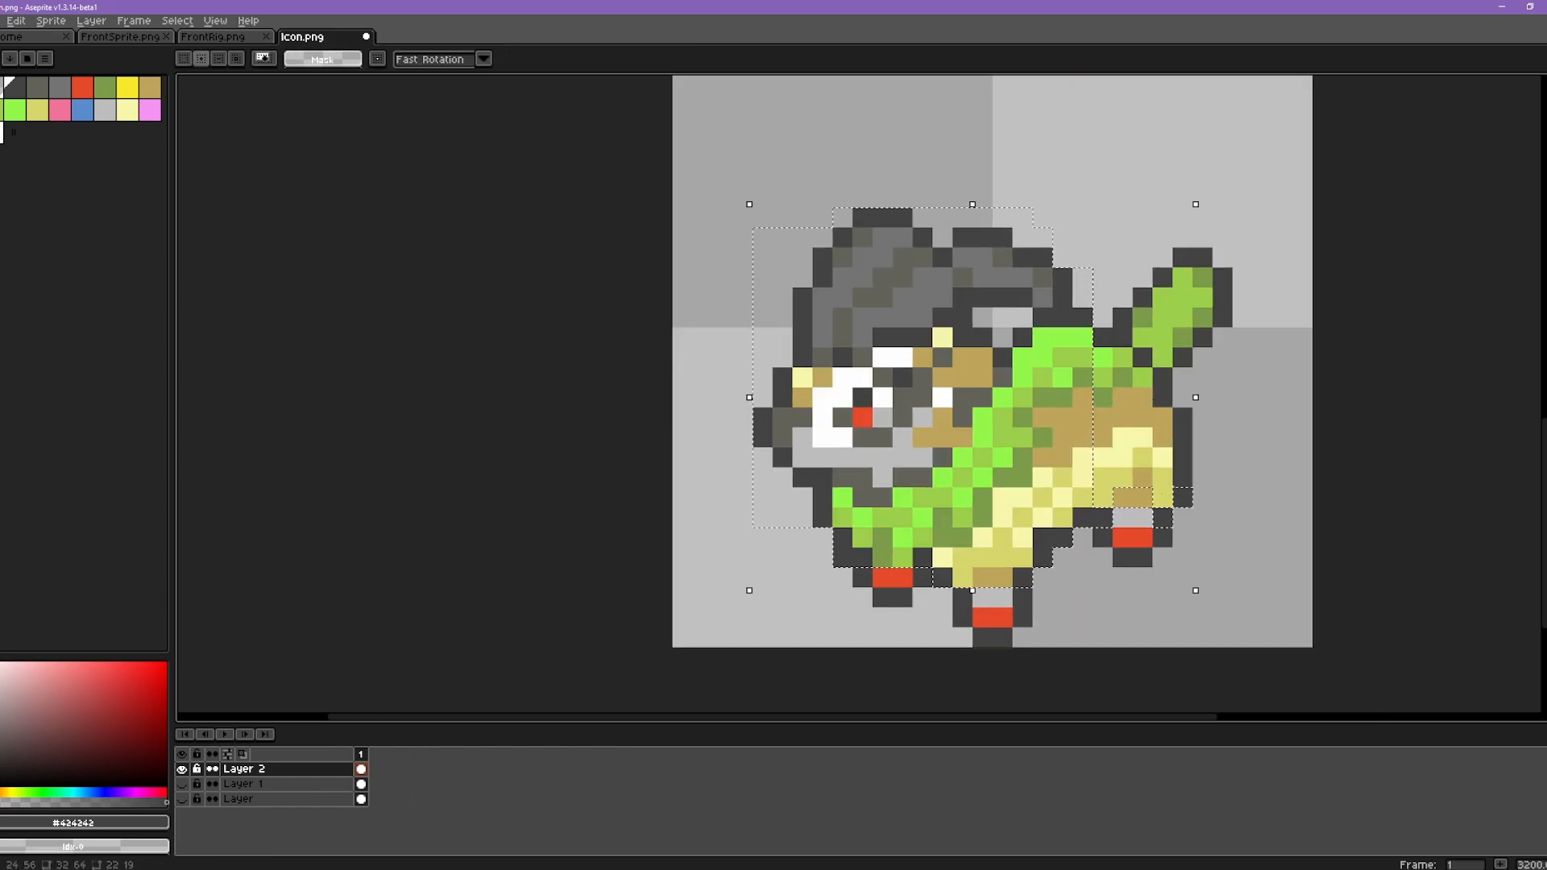
{"action": "left_click_drag", "start_coordinate": [1203, 337], "coordinate": [1222, 258]}
{"action": "key", "text": "Down"}
{"action": "key", "text": "ctrl+d"}
{"action": "scroll", "coordinate": [967, 468], "scroll_direction": "down", "scroll_amount": 4}
{"action": "left_click_drag", "start_coordinate": [1018, 411], "coordinate": [998, 449]}
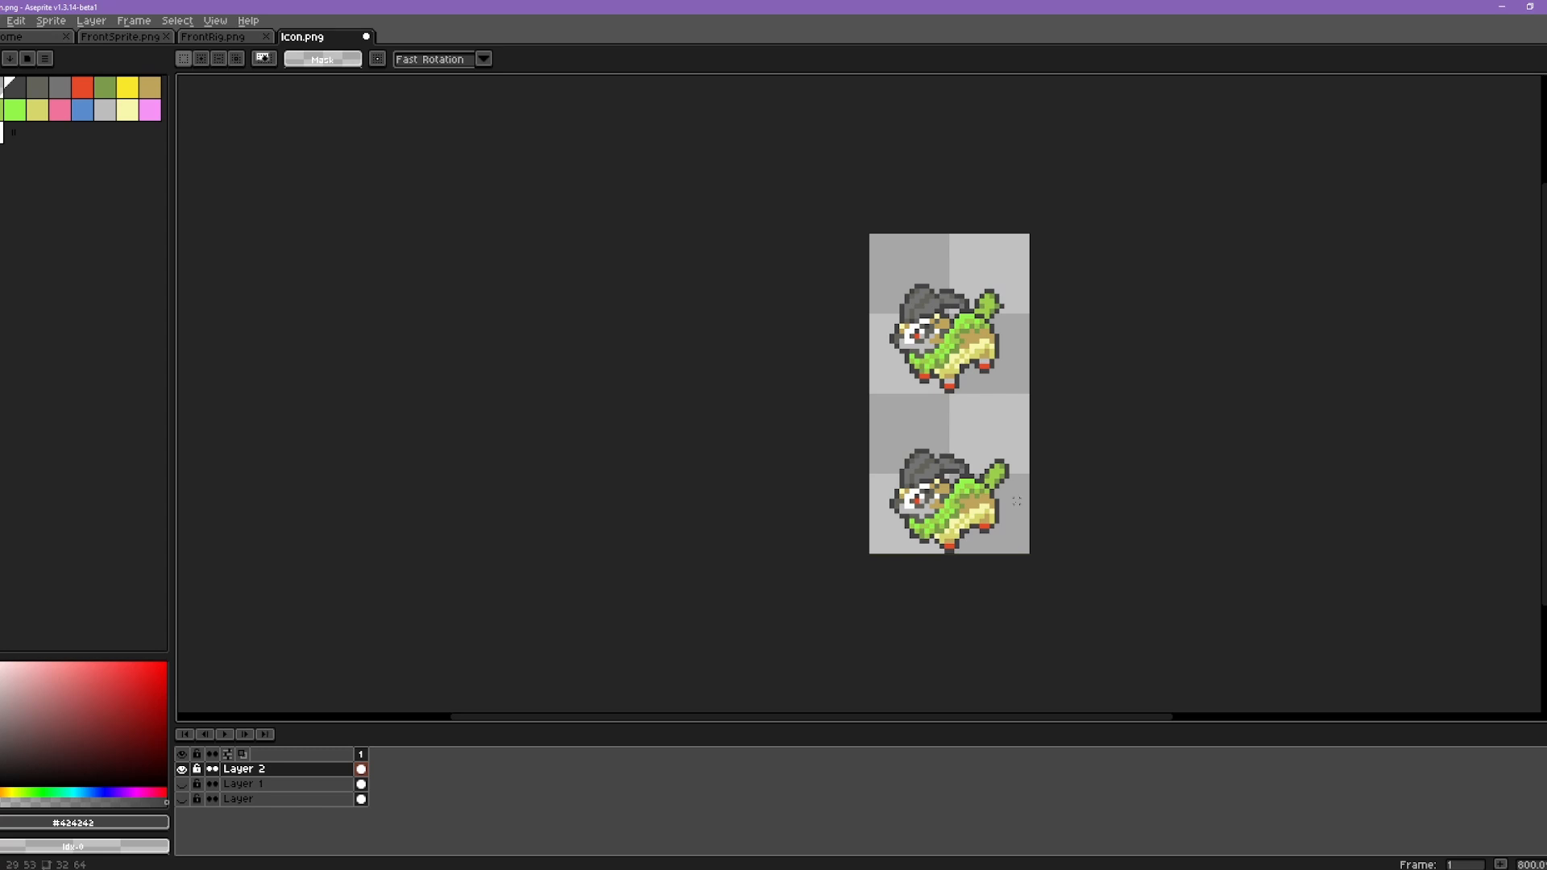
- Fill the icon sheet's transparent background with the palette's blue and save Icon.png
{"action": "left_click", "coordinate": [82, 109]}
{"action": "key", "text": "g"}
{"action": "left_click", "coordinate": [1015, 507]}
{"action": "key", "text": "ctrl+s"}
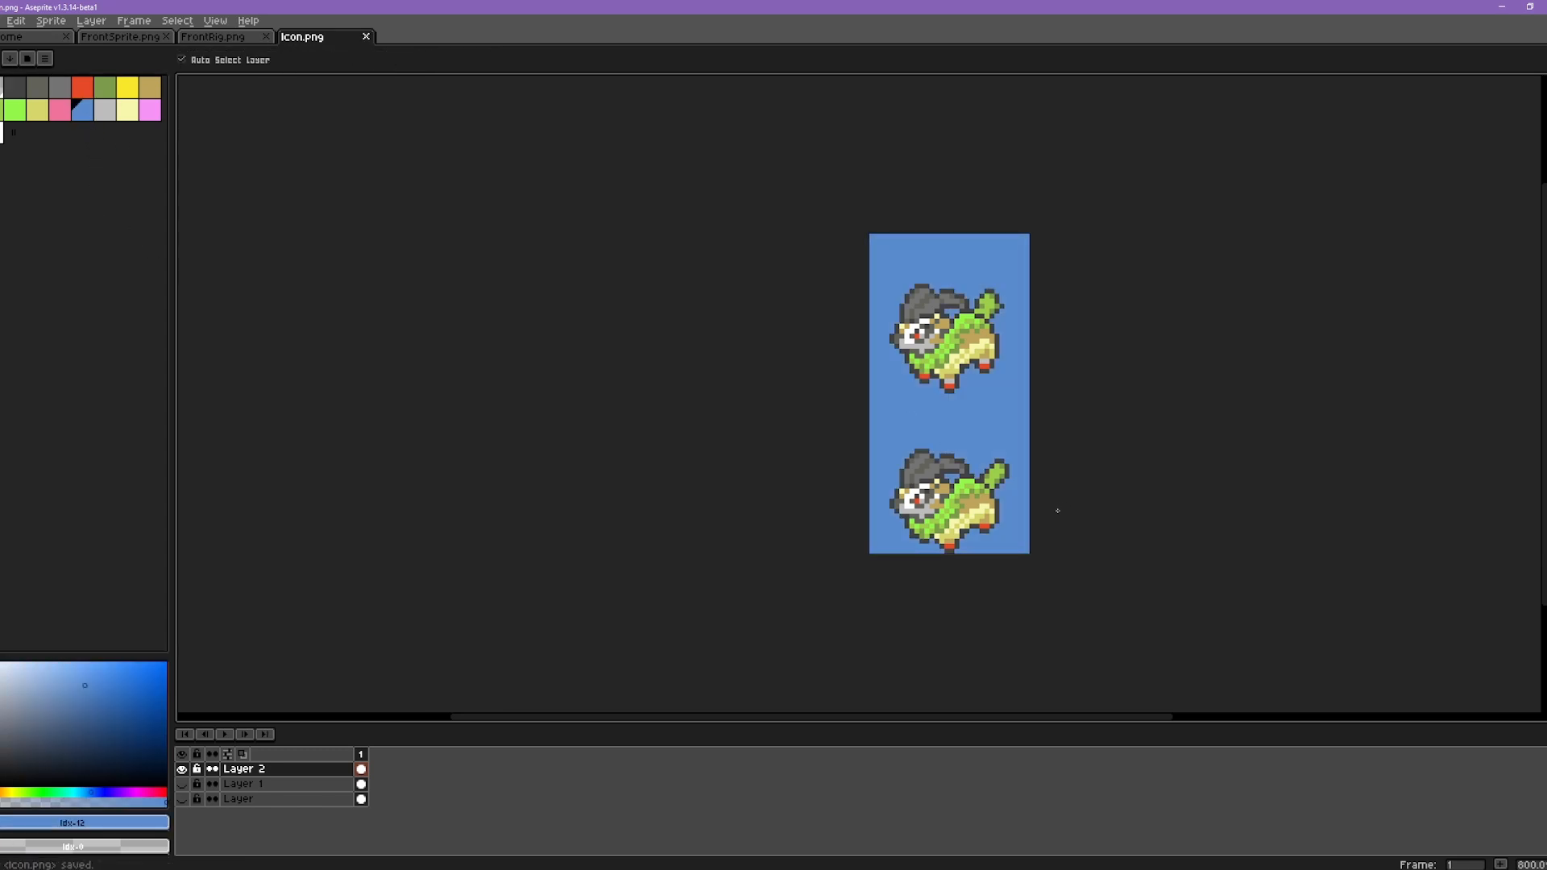
- Switch to the Sprite Editor and import the saved Icon.png as Simisage's male icon
{"action": "left_click", "coordinate": [1502, 6]}
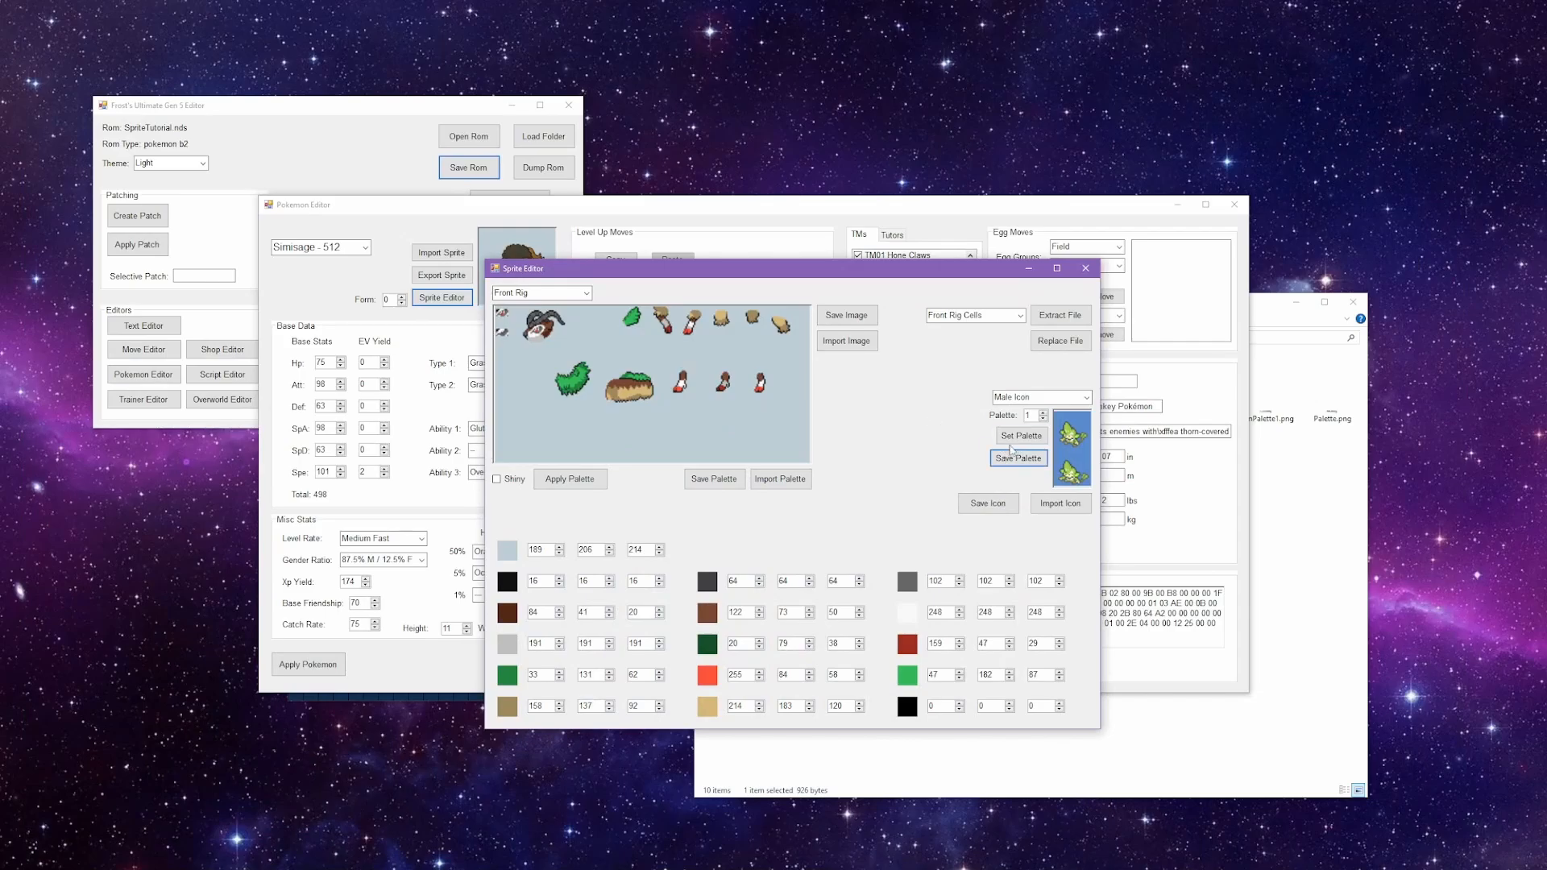
{"action": "left_click", "coordinate": [1040, 504]}
{"action": "double_click", "coordinate": [904, 377]}
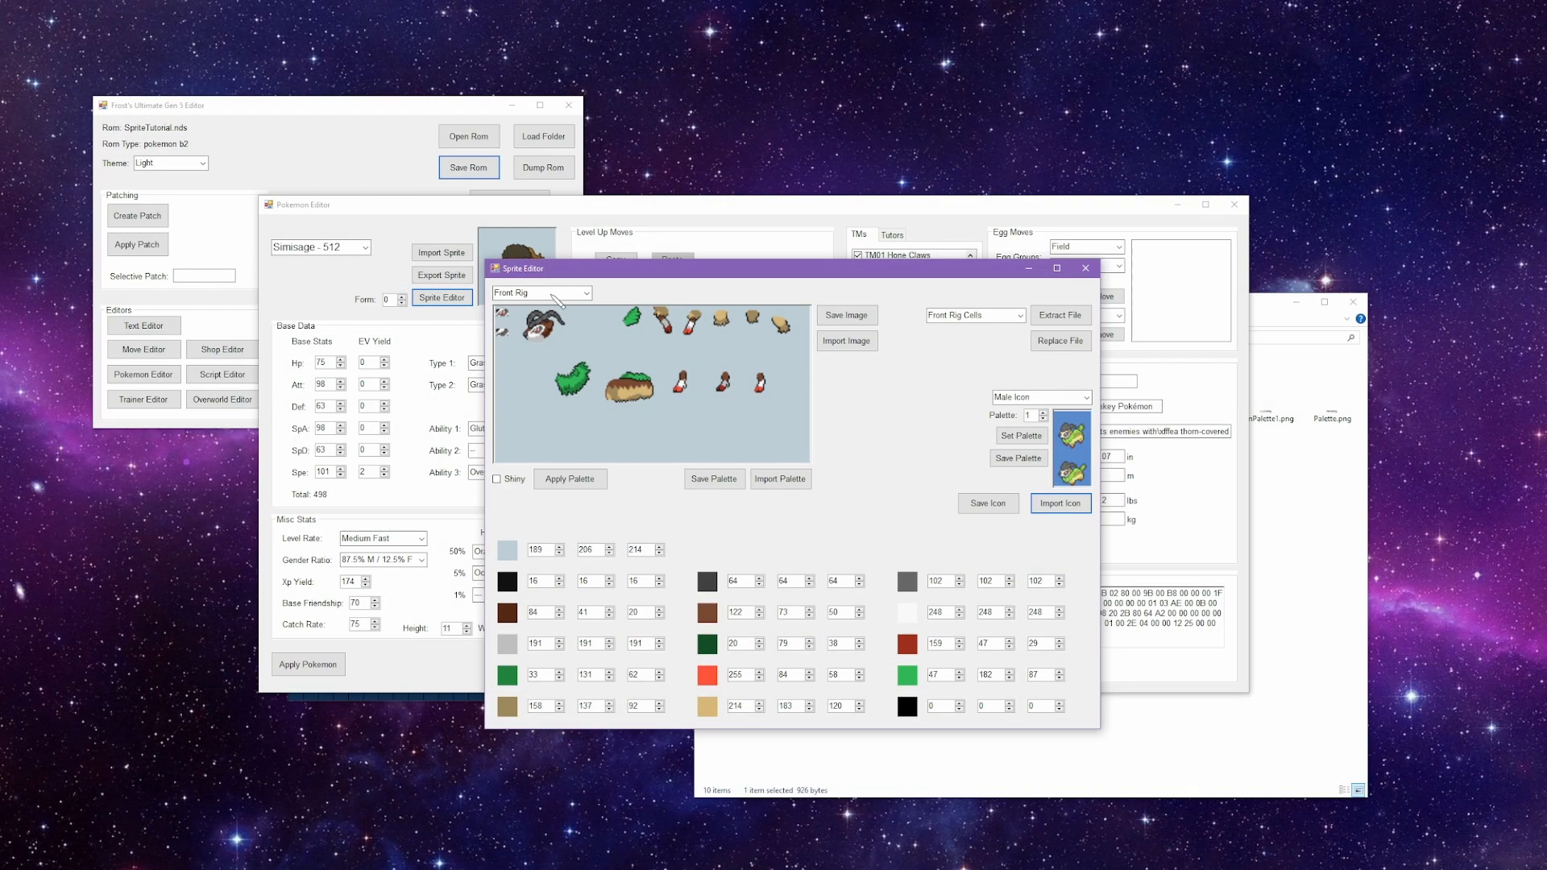
- View the Back Rig in the Sprite Editor and close the editor
{"action": "scroll", "coordinate": [556, 299], "scroll_direction": "down", "scroll_amount": 2}
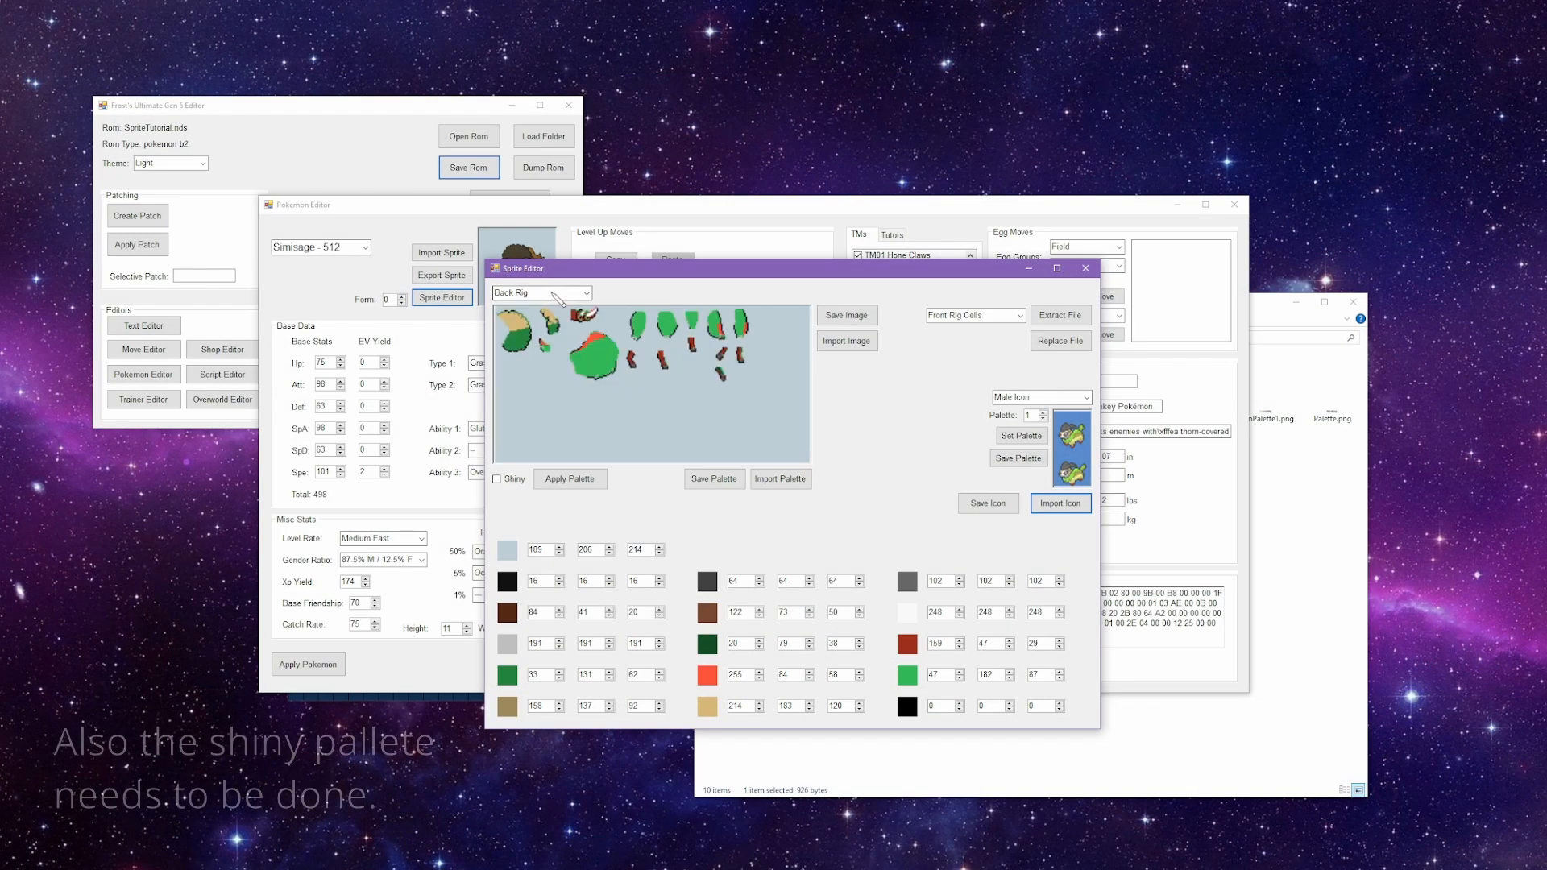
{"action": "left_click", "coordinate": [1086, 268]}
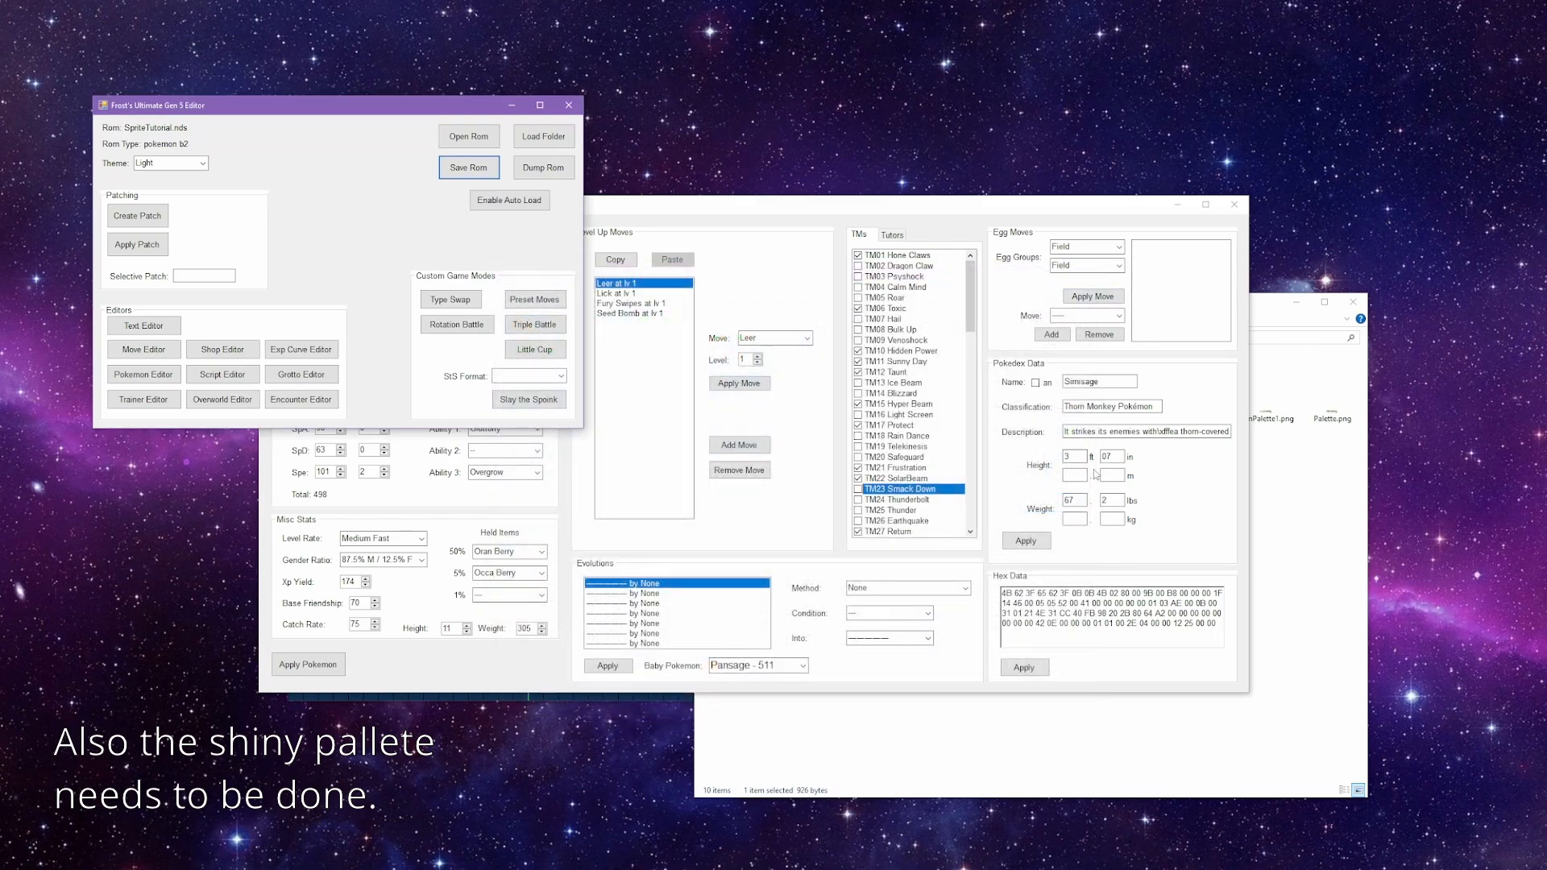
{"action": "left_click", "coordinate": [773, 531]}
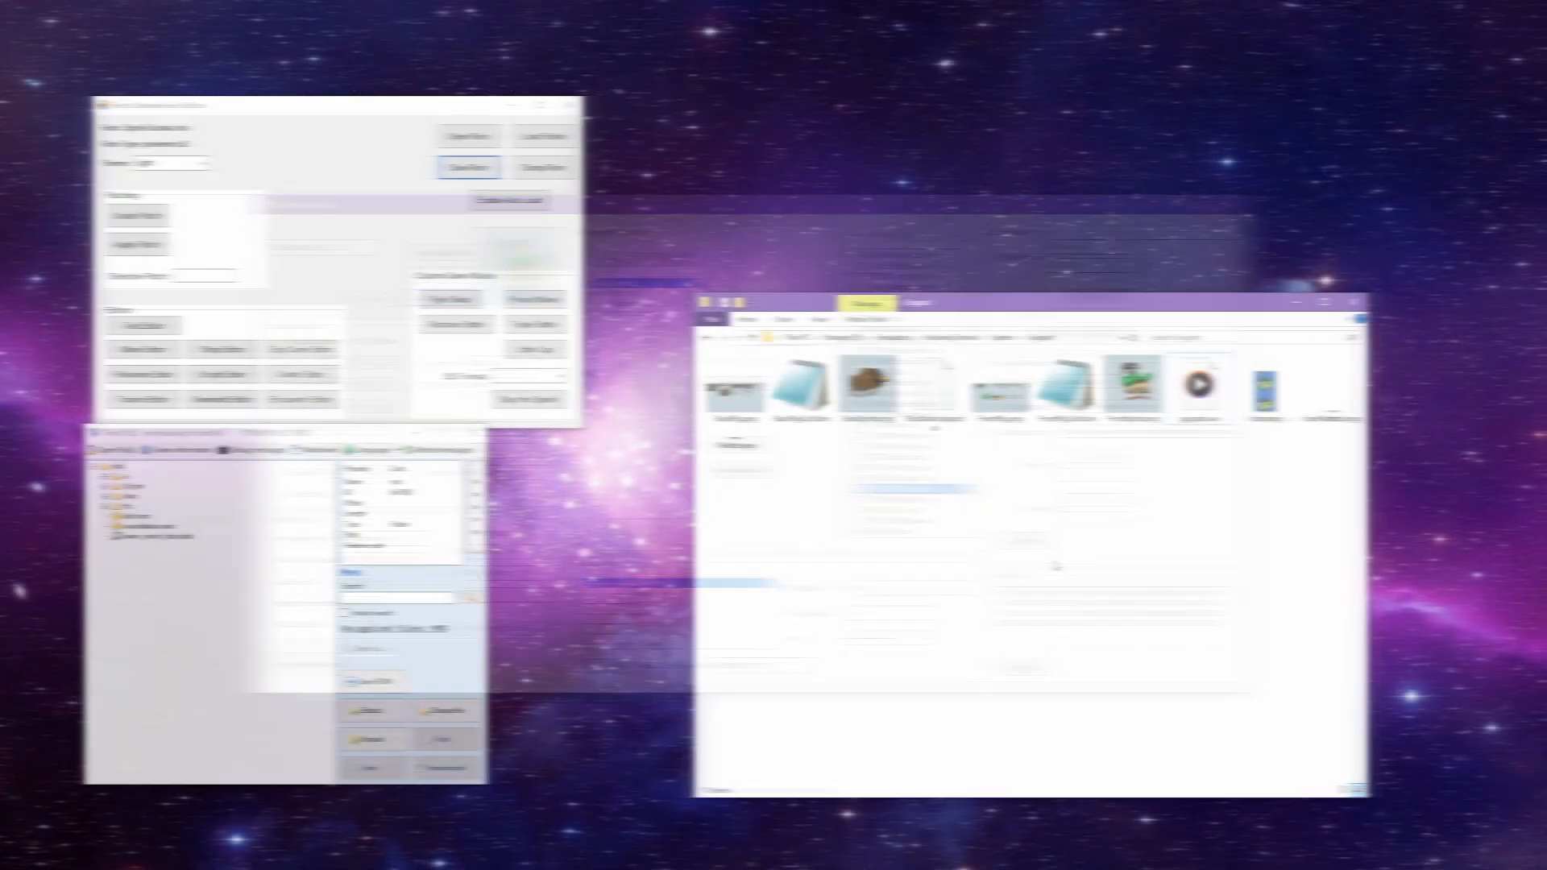
- Play gogoat.wav from the Gogoat folder to hear the replacement cry and close the media player
{"action": "double_click", "coordinate": [1201, 395]}
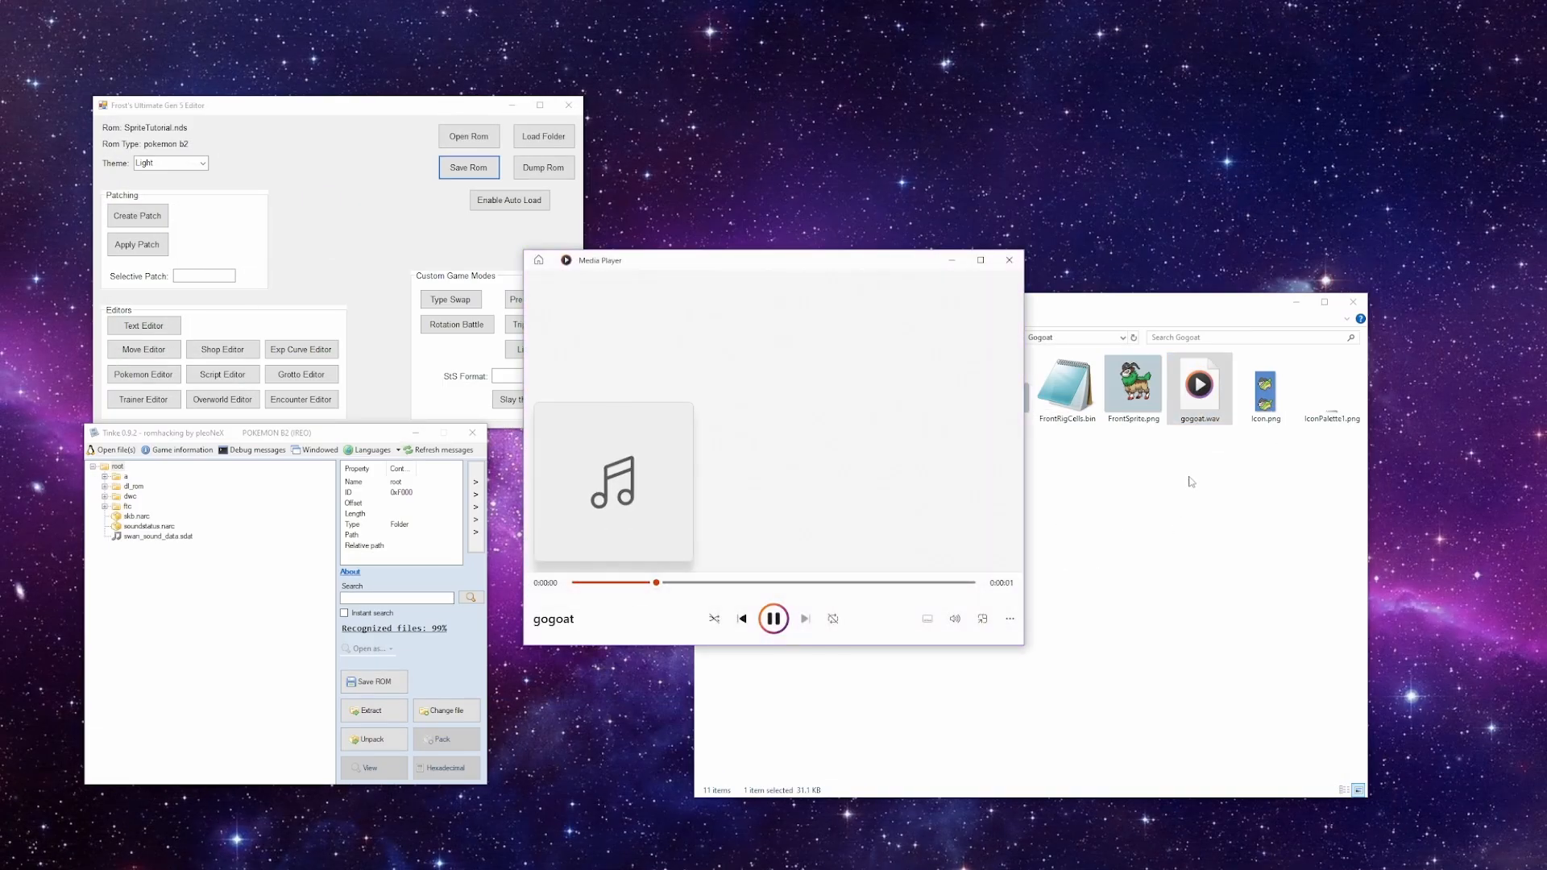
{"action": "left_click", "coordinate": [1011, 261]}
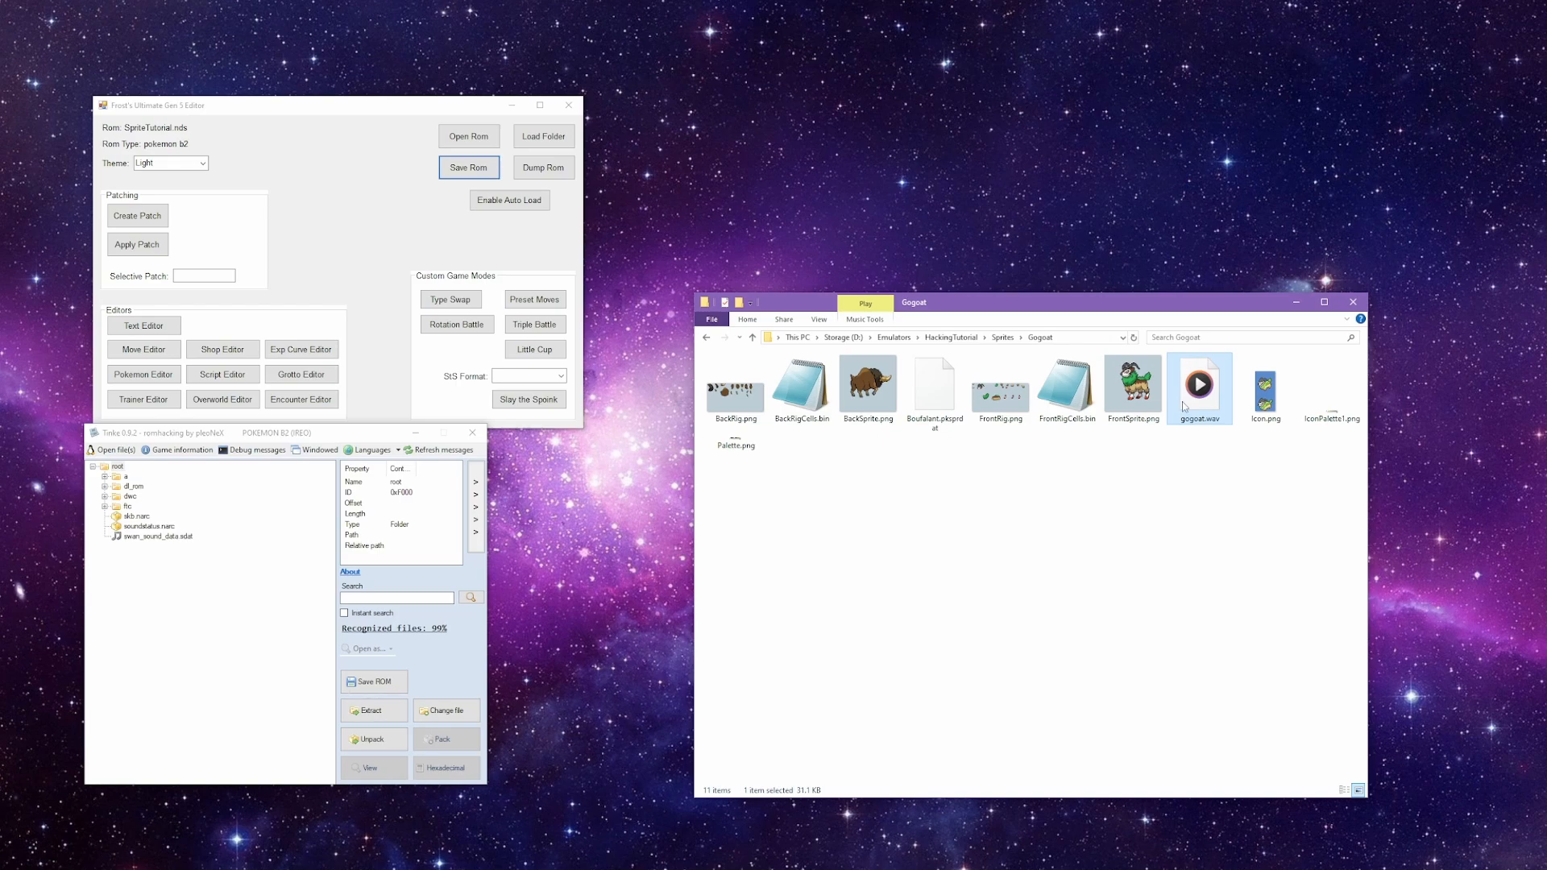
- Switch to Tinke, view swan_sound_data.sdat and expand its SWAR group
{"action": "left_click", "coordinate": [159, 538]}
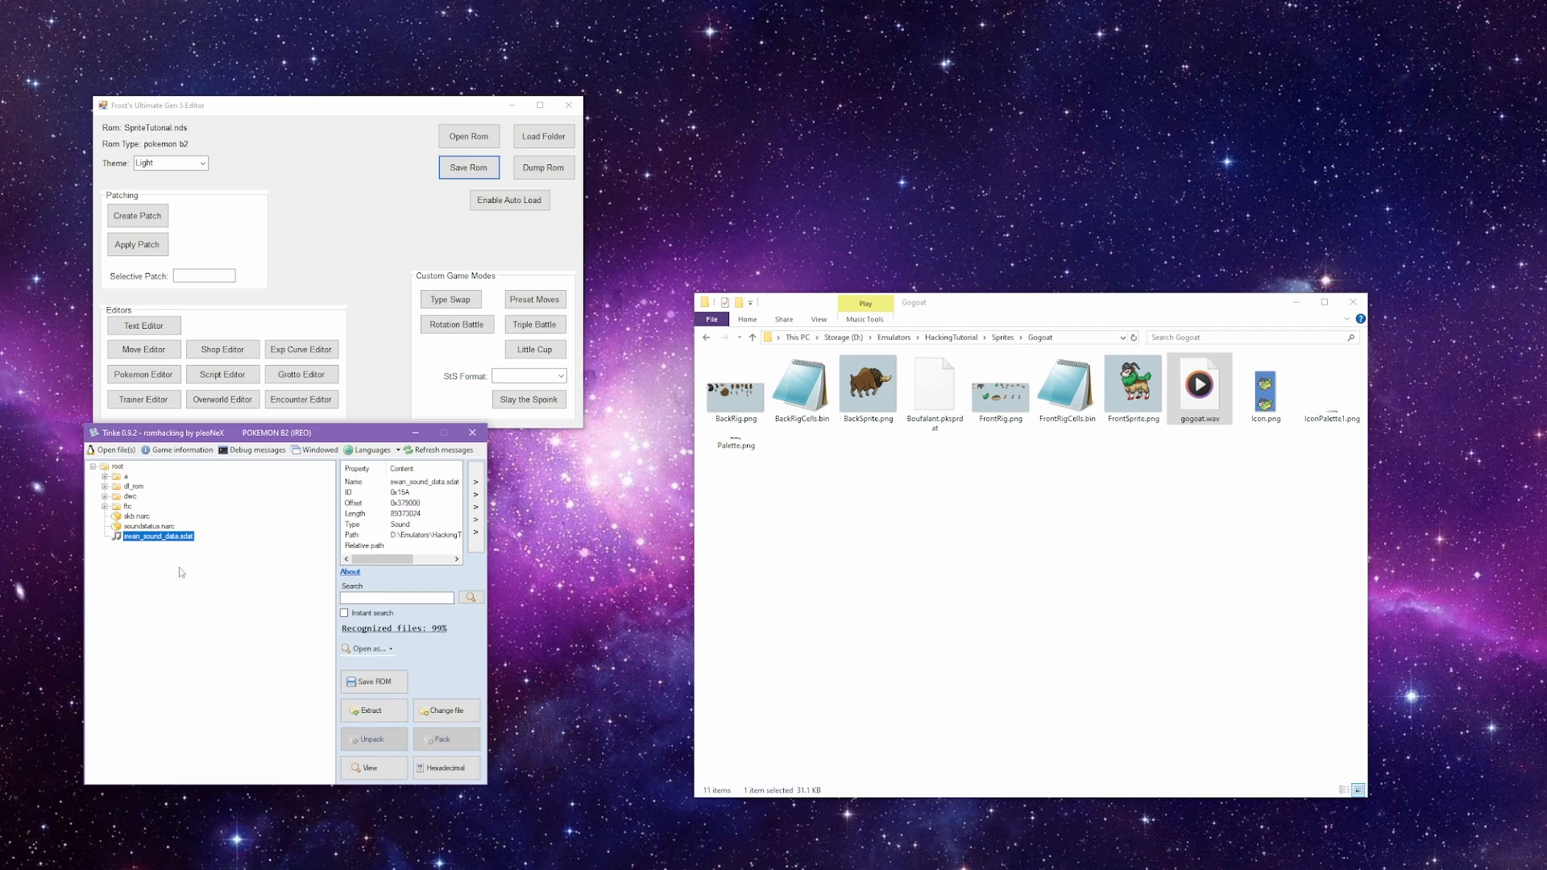
{"action": "left_click", "coordinate": [372, 768]}
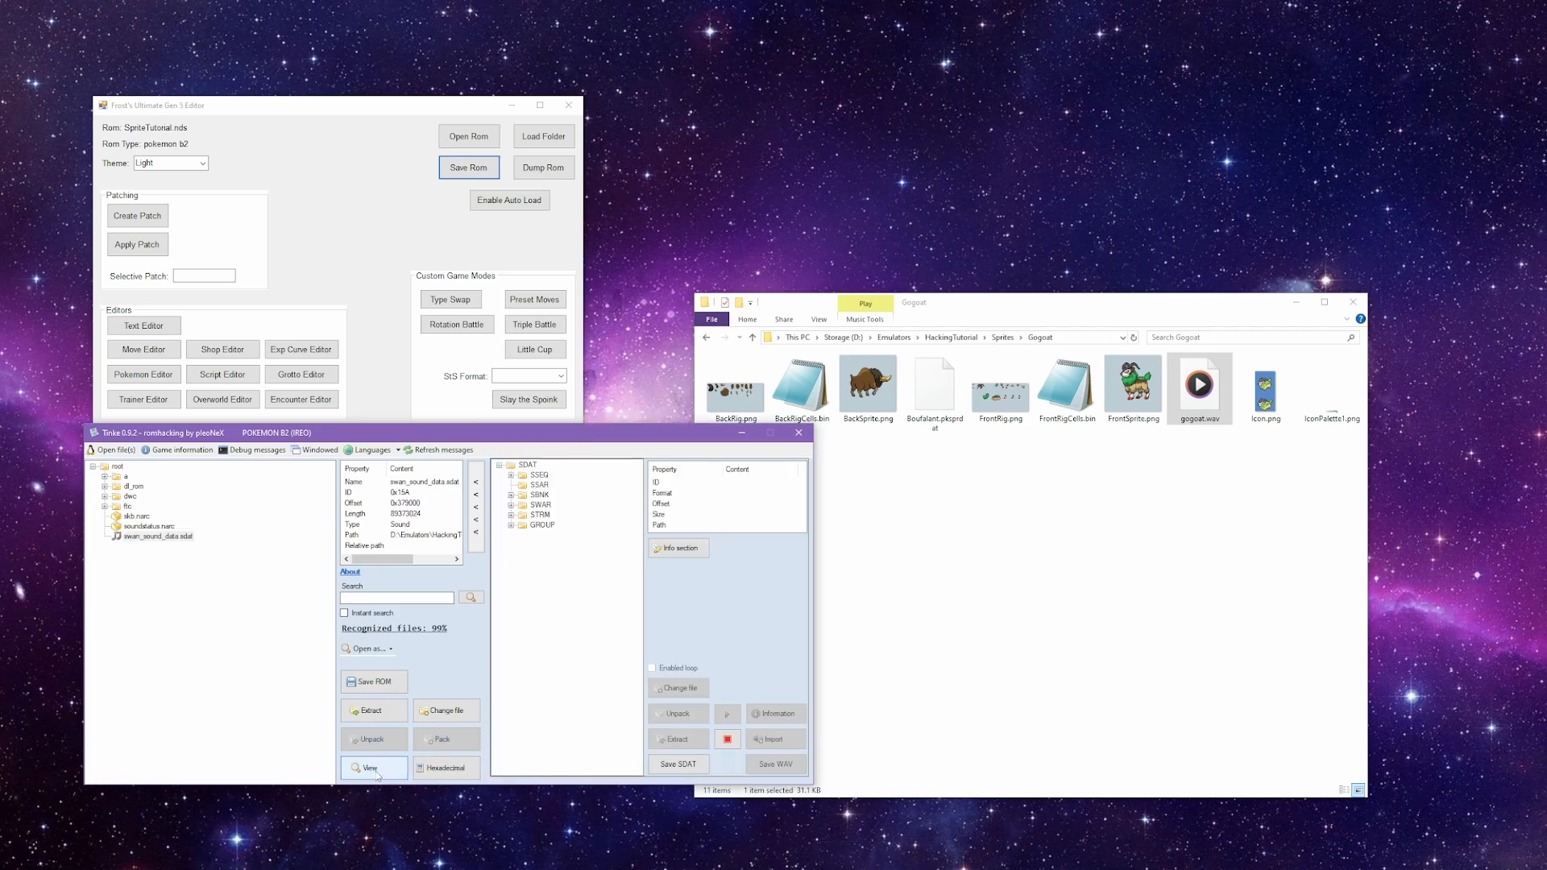
{"action": "left_click", "coordinate": [511, 505]}
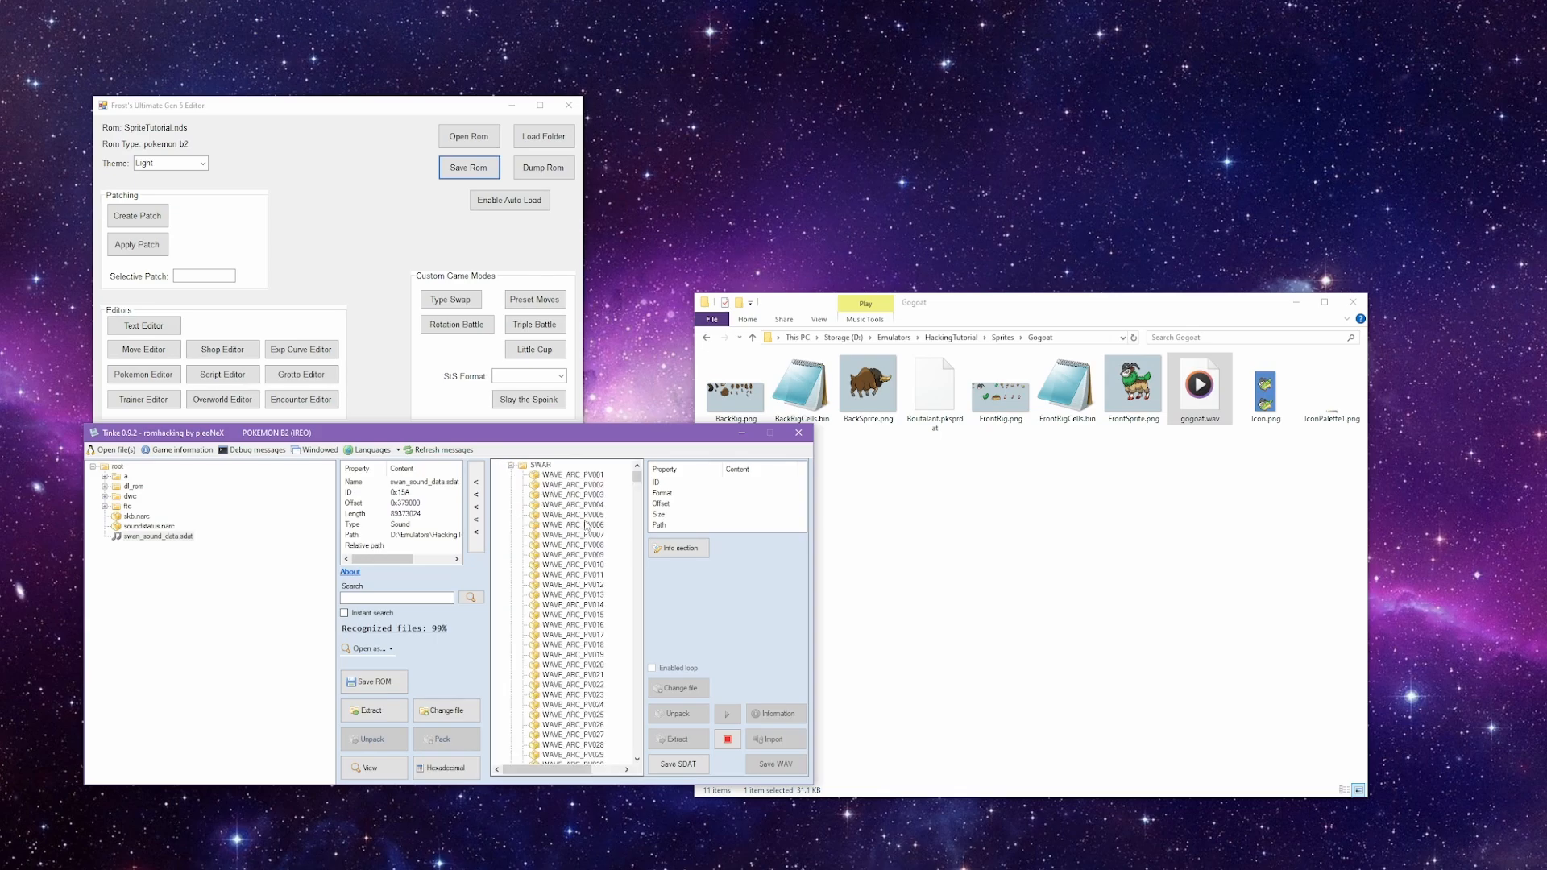
- Find WAVE_ARC_PV284 among the wave archives, unpack it and play its SWAV_0.swav
{"action": "scroll", "coordinate": [586, 535], "scroll_direction": "down", "scroll_amount": 8}
{"action": "left_click", "coordinate": [574, 575]}
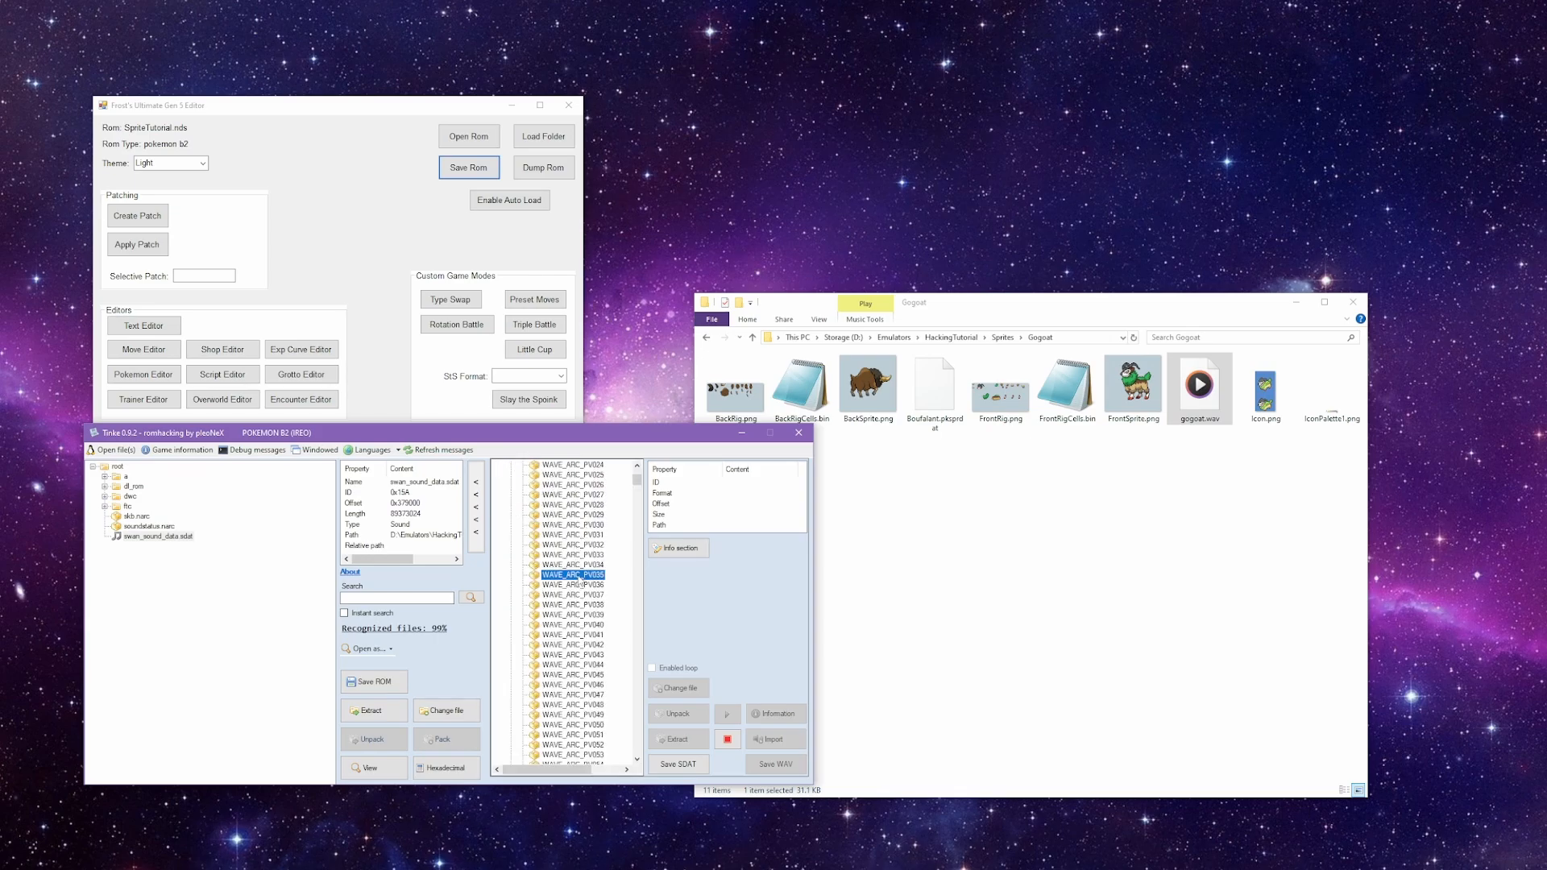
{"action": "scroll", "coordinate": [564, 628], "scroll_direction": "down", "scroll_amount": 15}
{"action": "scroll", "coordinate": [564, 637], "scroll_direction": "down", "scroll_amount": 20}
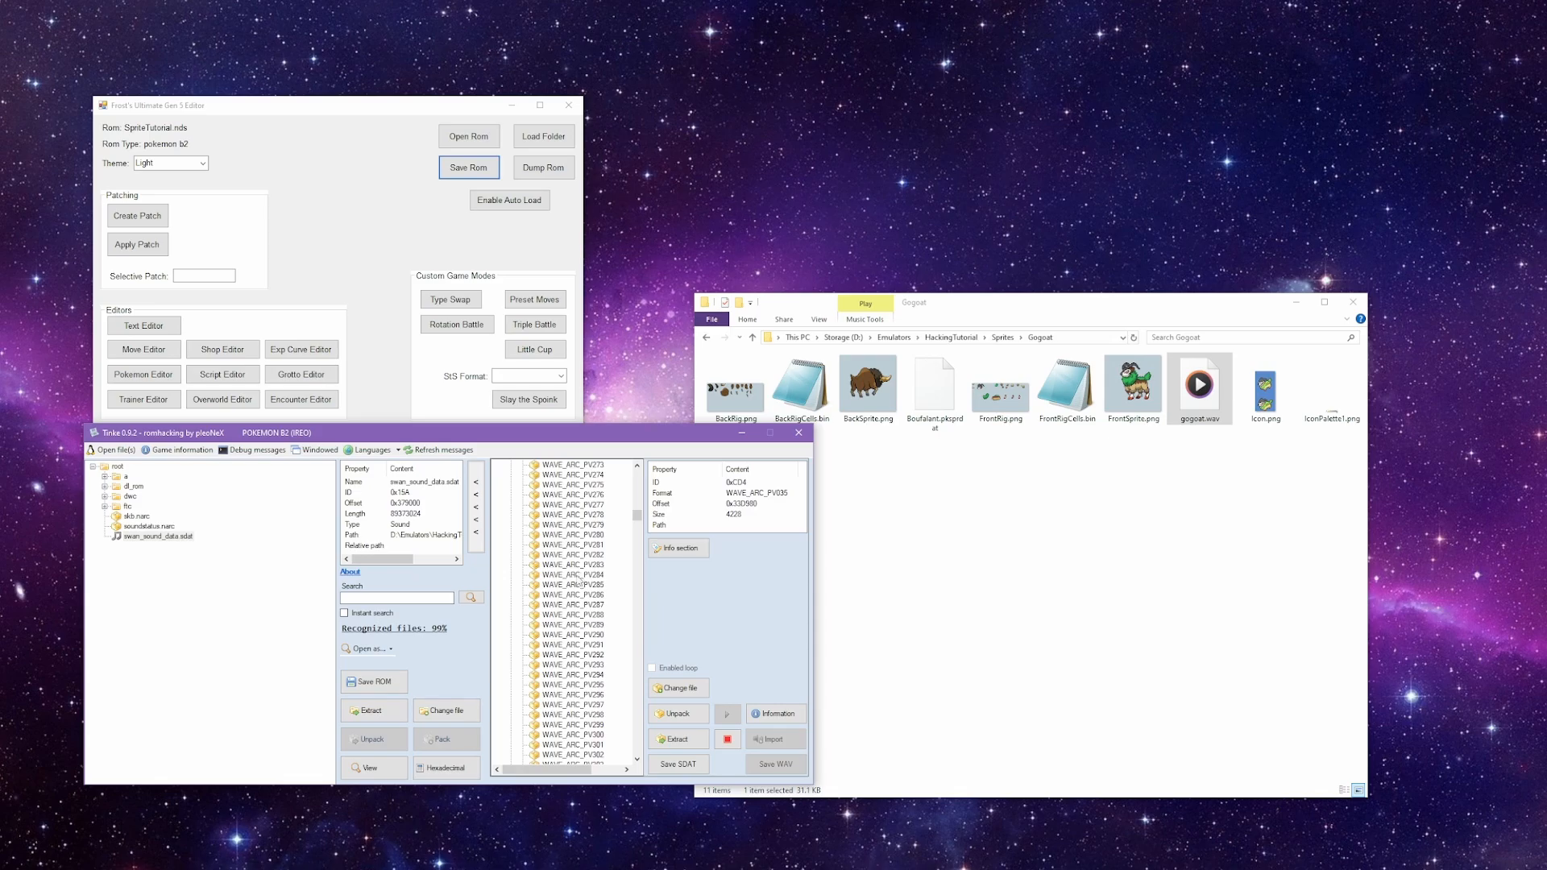
{"action": "left_click", "coordinate": [573, 575]}
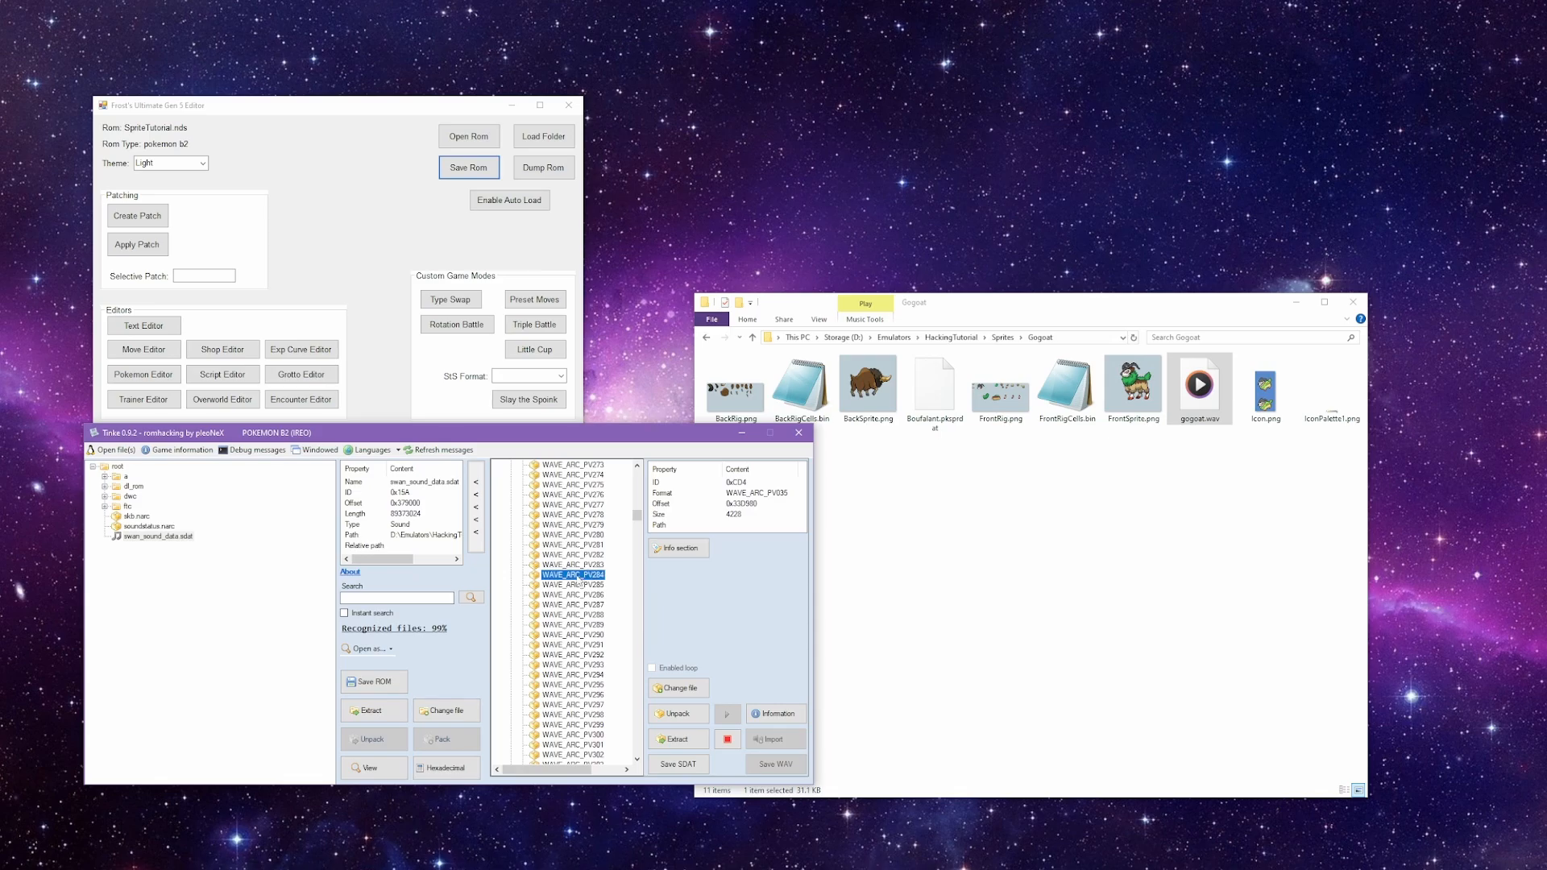
{"action": "left_click", "coordinate": [678, 713]}
{"action": "left_click", "coordinate": [577, 586]}
{"action": "left_click", "coordinate": [726, 714]}
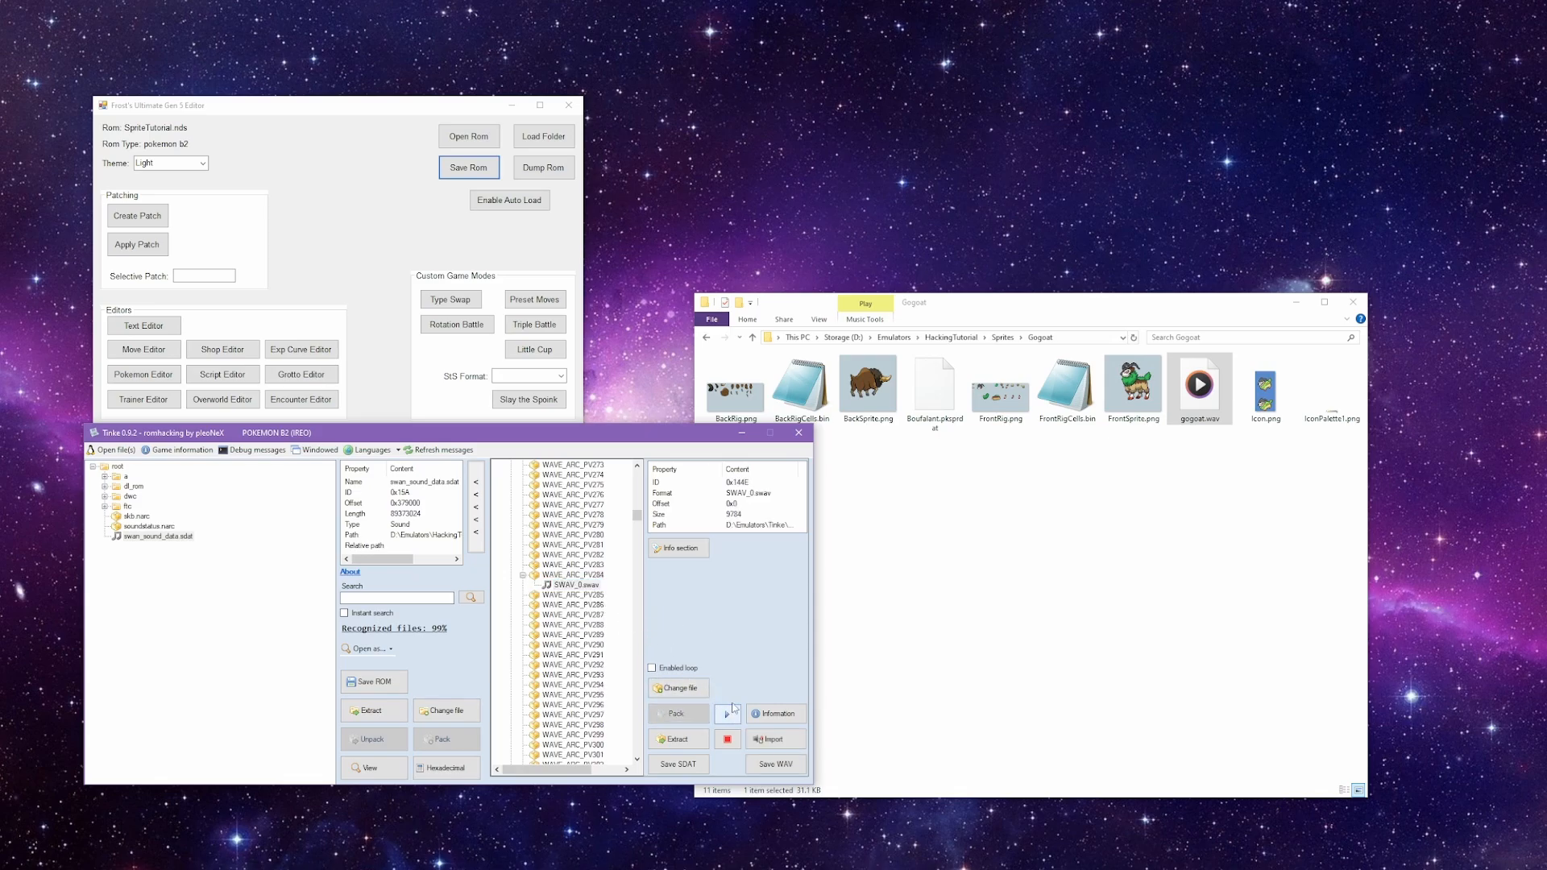
- Unpack WAVE_ARC_PMWB_594 further down the wave archives and play its SWAV_0.swav
{"action": "left_click", "coordinate": [583, 587]}
{"action": "scroll", "coordinate": [600, 636], "scroll_direction": "down", "scroll_amount": 10}
{"action": "left_click", "coordinate": [574, 675]}
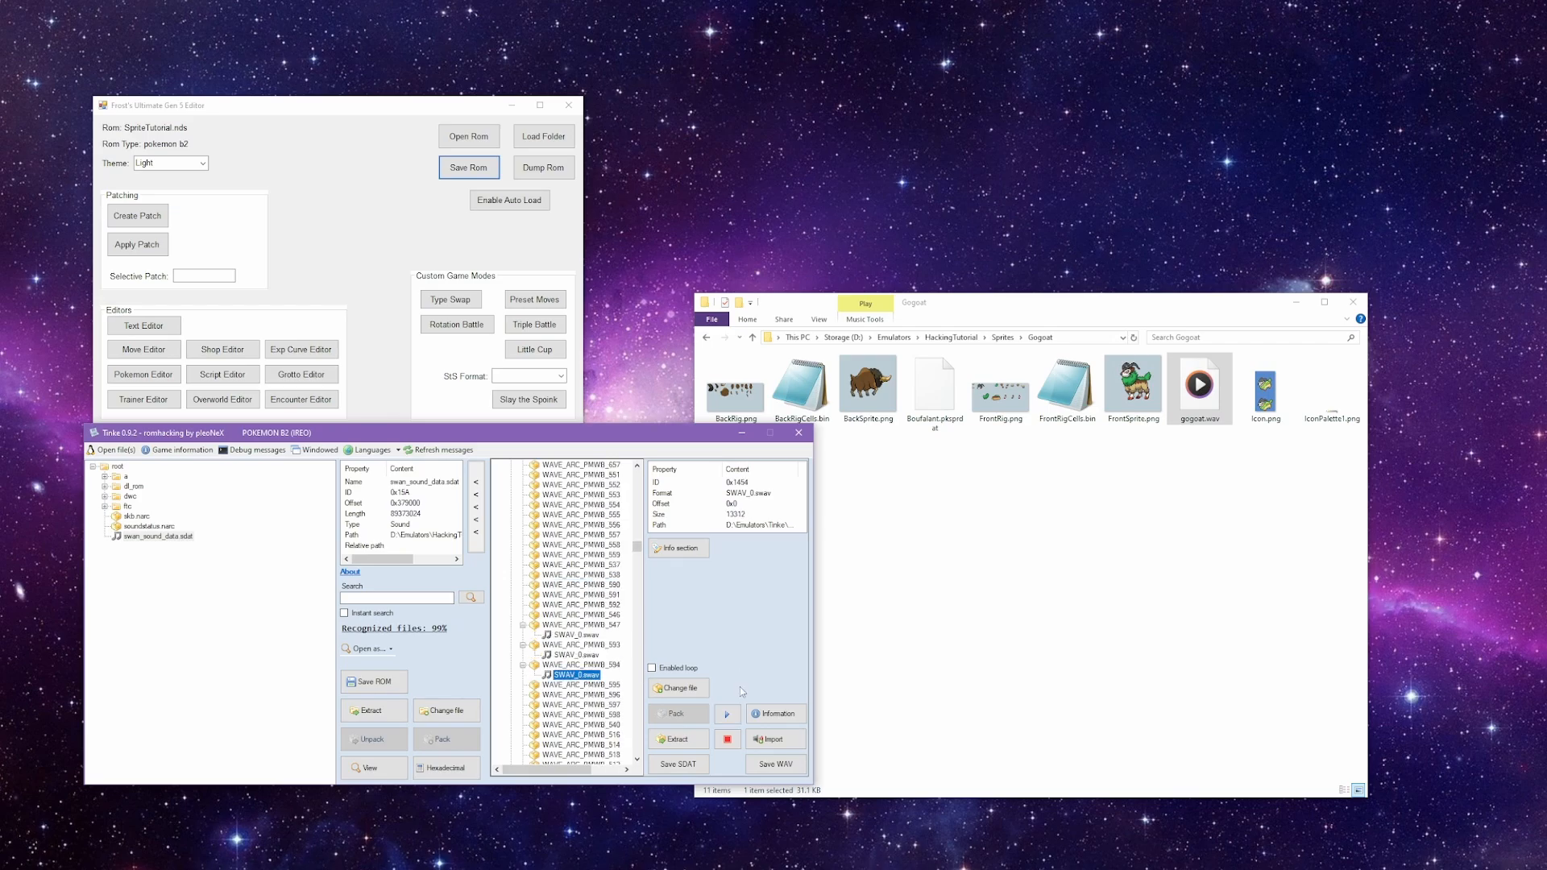
{"action": "left_click", "coordinate": [731, 712]}
- Import gogoat.wav from the Sprites/Gogoat folder over WAVE_ARC_PMWB_594's SWAV_0.swav with PCM-8 compression
{"action": "left_click", "coordinate": [773, 739]}
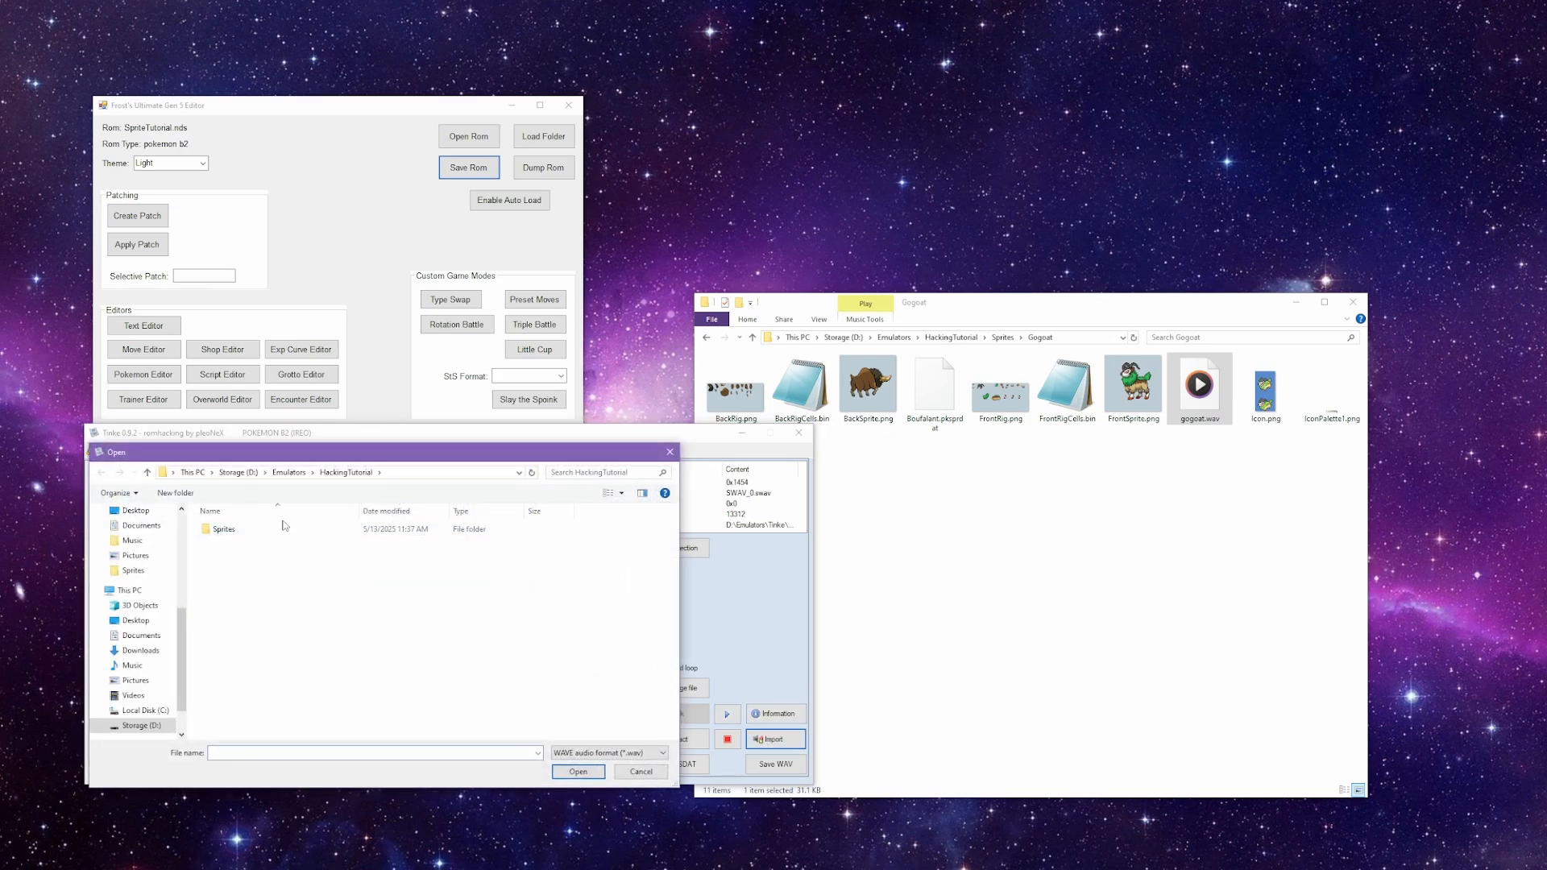
{"action": "double_click", "coordinate": [284, 528]}
{"action": "double_click", "coordinate": [274, 542]}
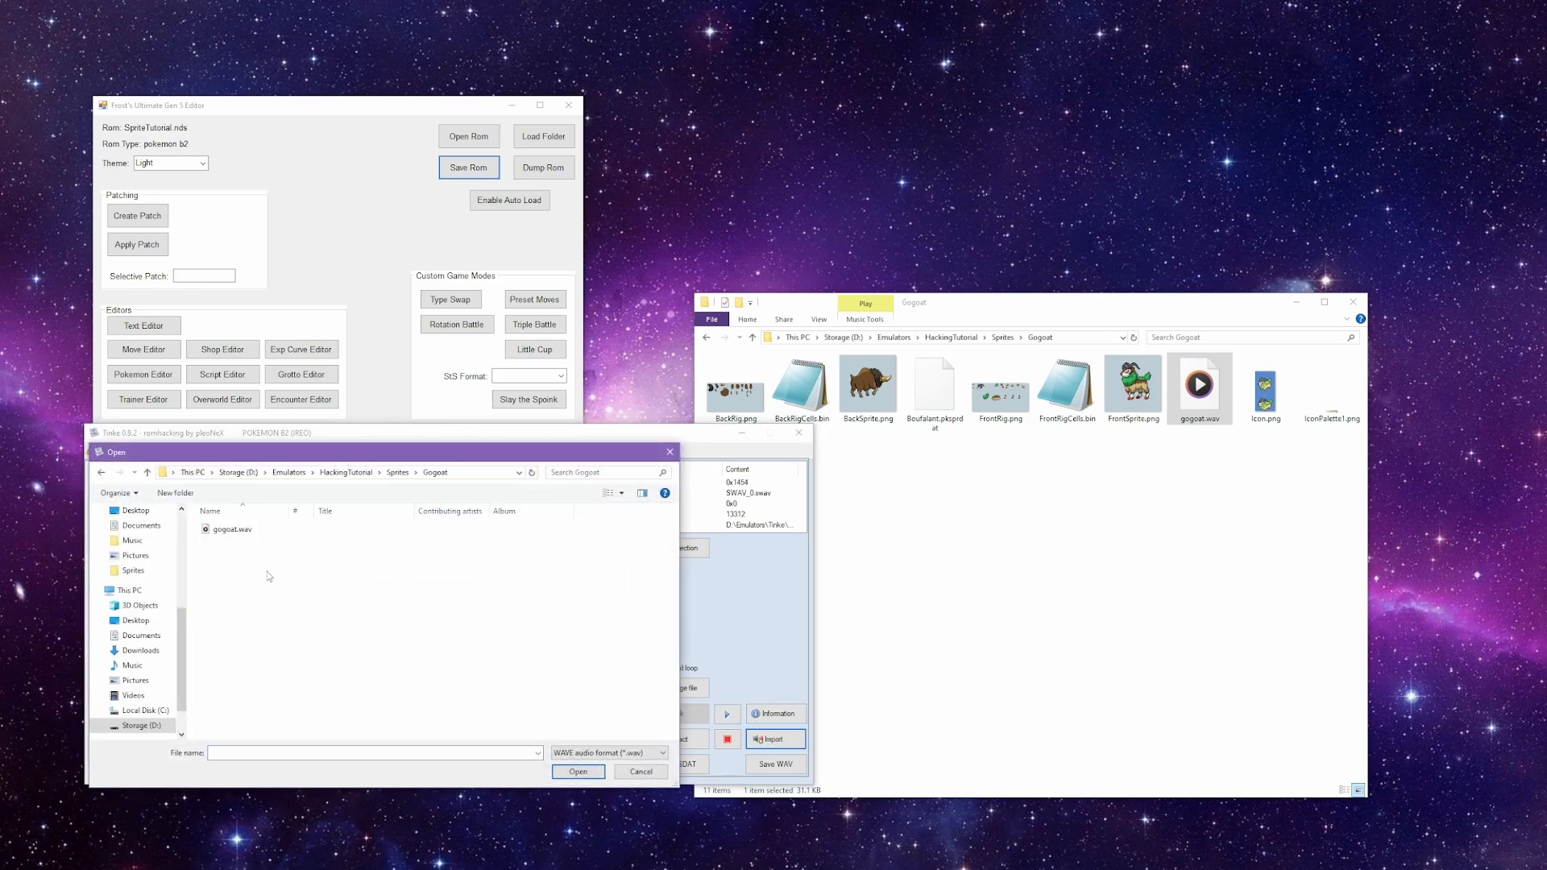
{"action": "double_click", "coordinate": [277, 530]}
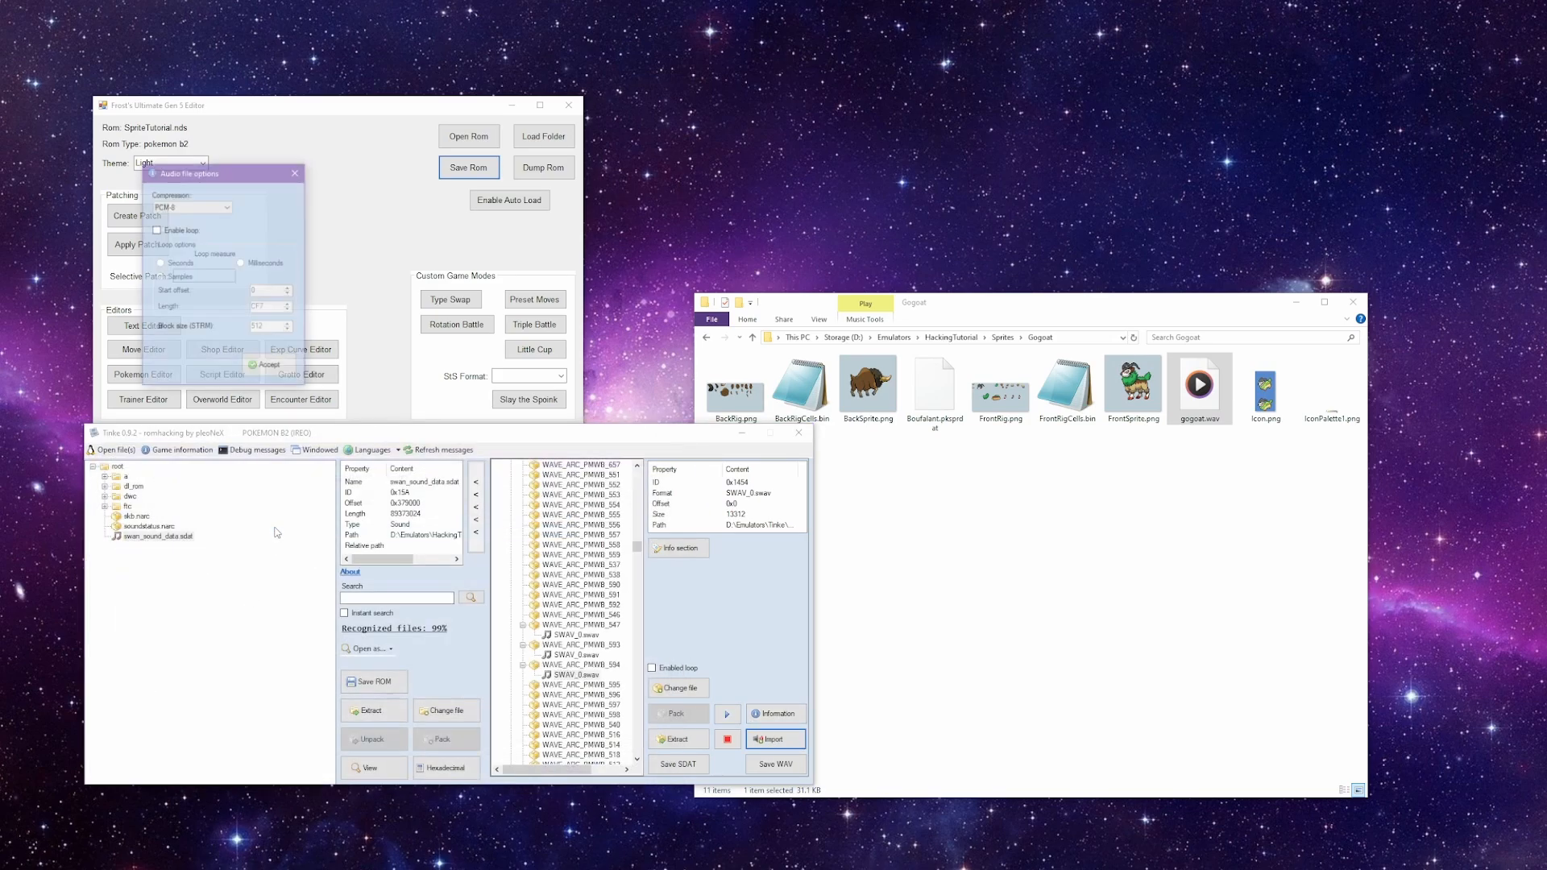
{"action": "left_click", "coordinate": [258, 368]}
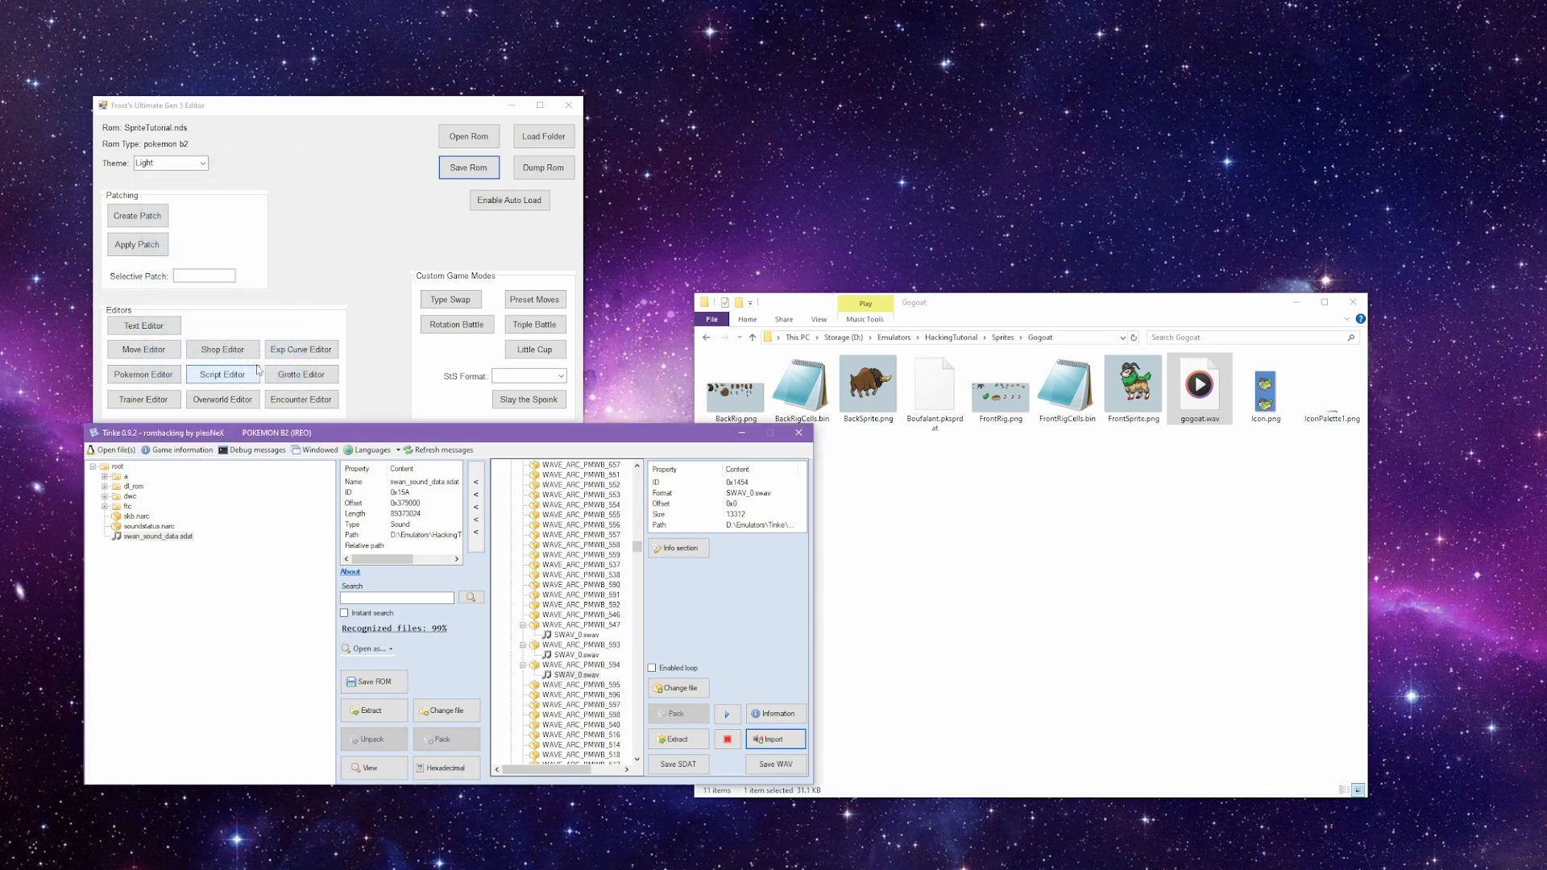
- Reselect SWAV_0.swav in WAVE_ARC_PMWB_594 and play the imported sound
{"action": "left_click", "coordinate": [576, 683]}
{"action": "left_click", "coordinate": [574, 676]}
{"action": "left_click", "coordinate": [726, 714]}
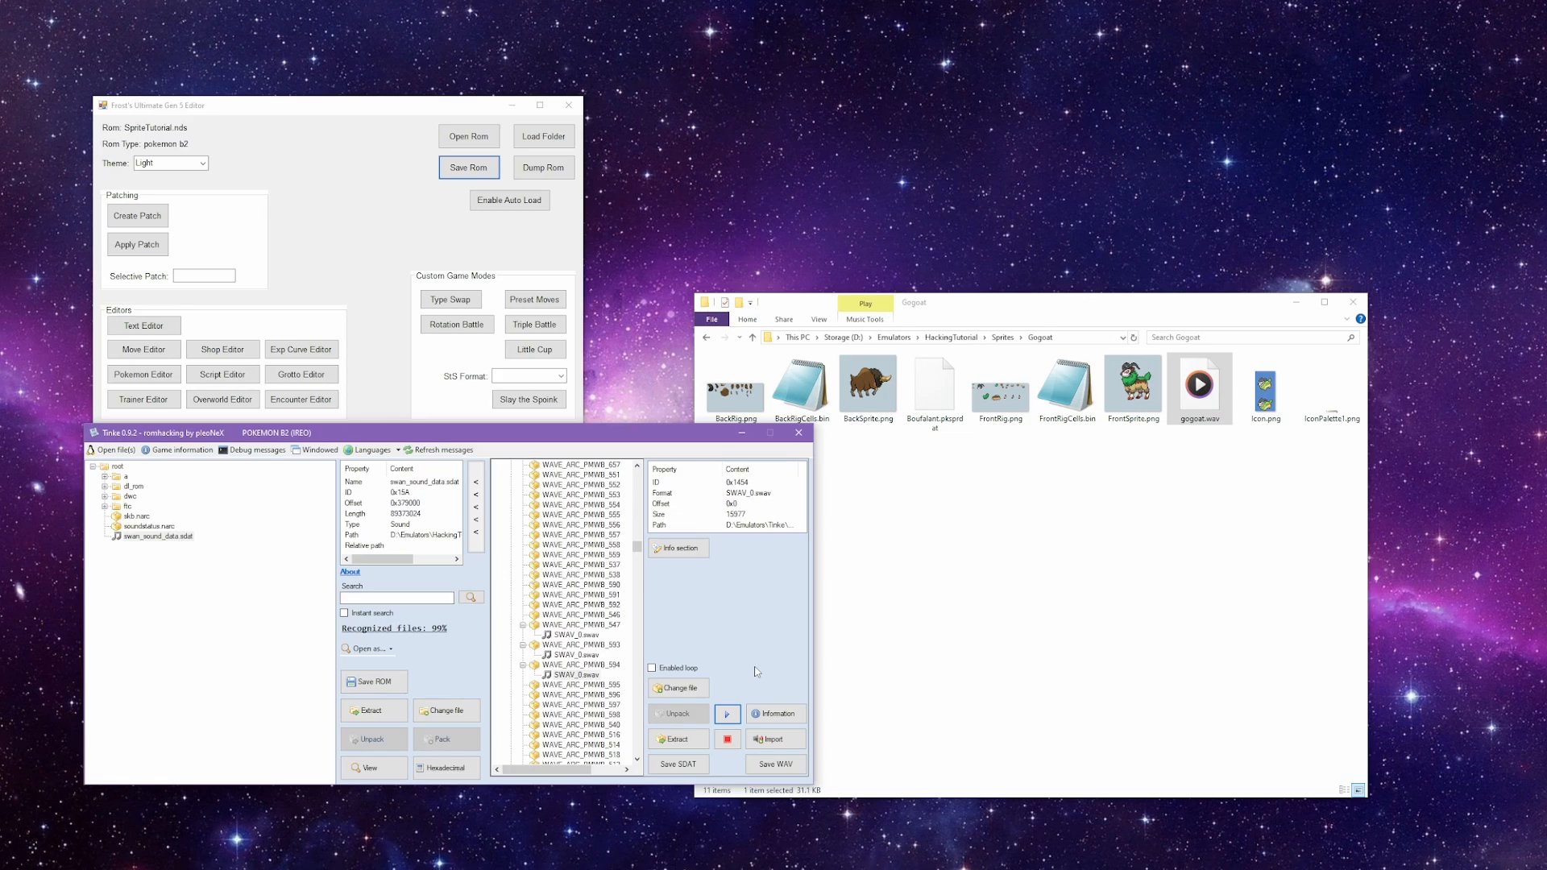
- Pack WAVE_ARC_PMWB_594, save the SDAT and save the ROM
{"action": "left_click", "coordinate": [580, 665]}
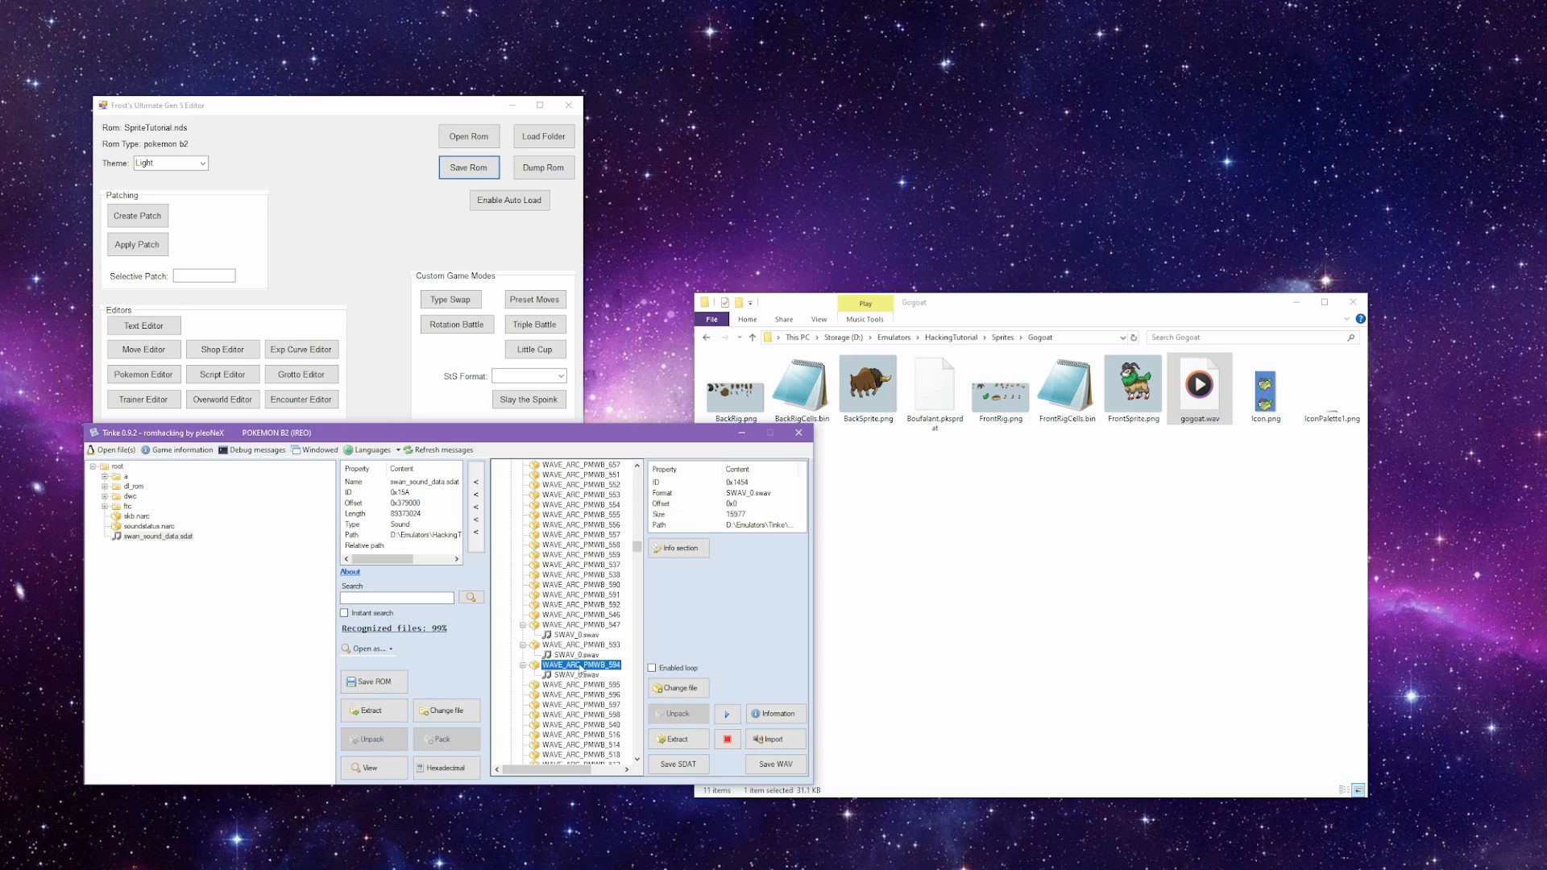
{"action": "left_click", "coordinate": [677, 714]}
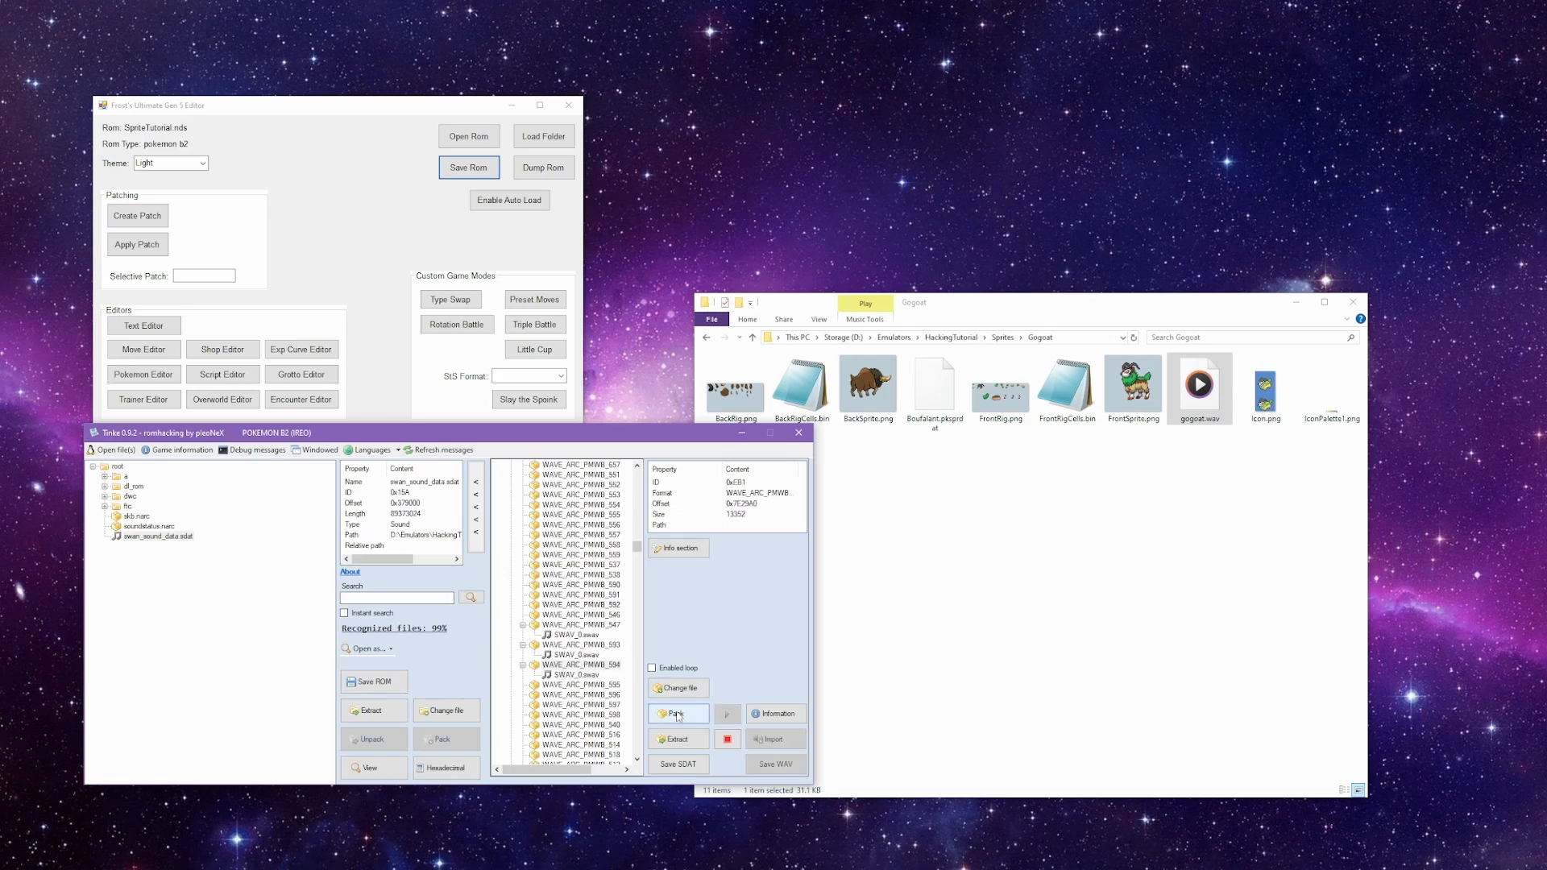
{"action": "left_click", "coordinate": [689, 769]}
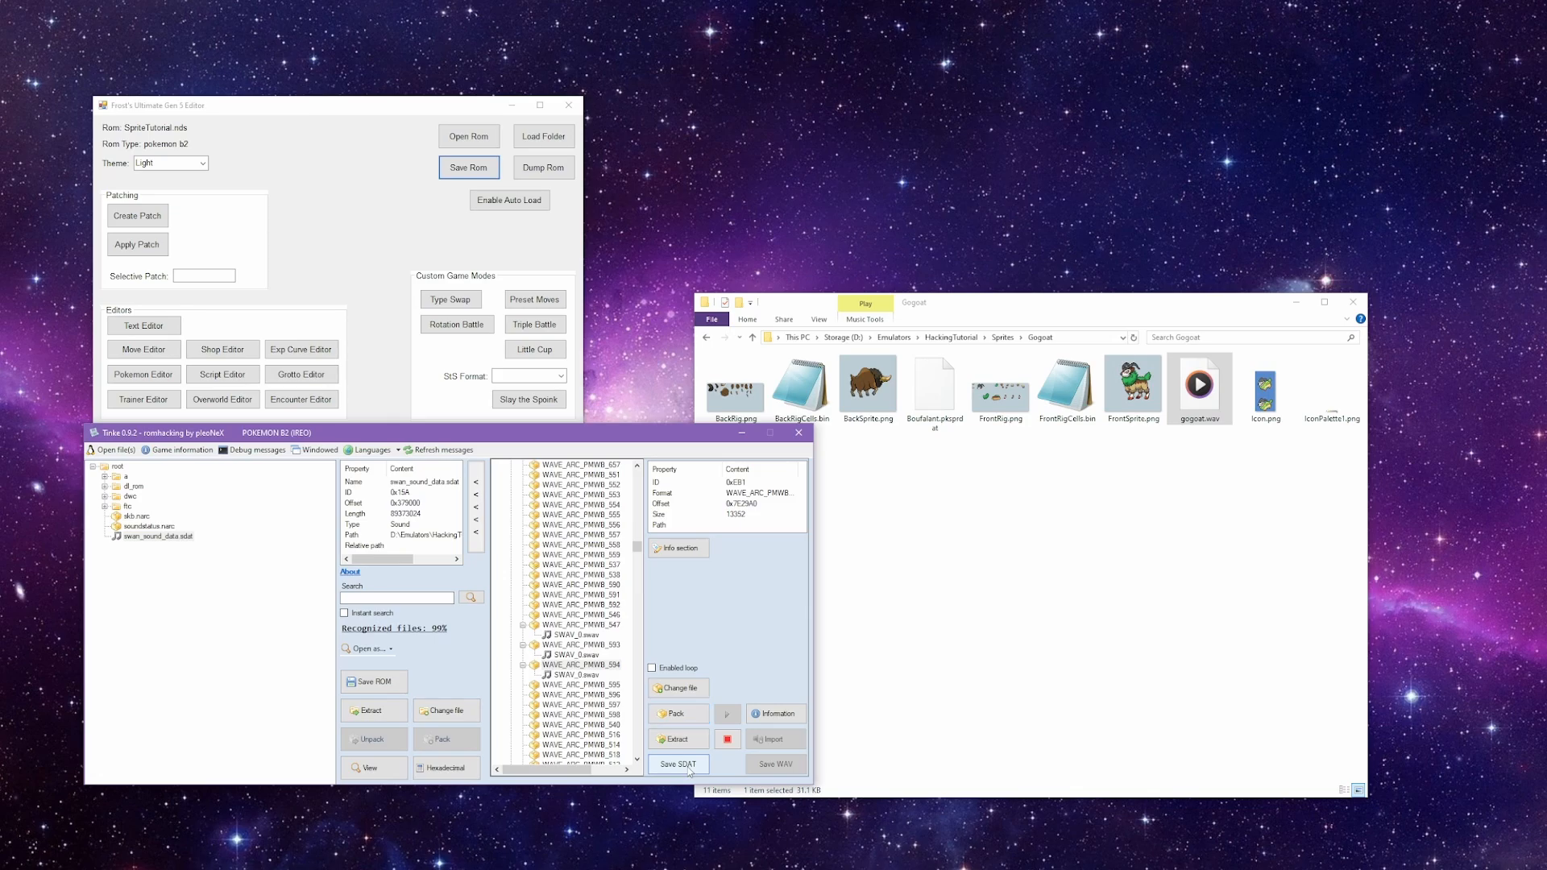
{"action": "left_click", "coordinate": [374, 681]}
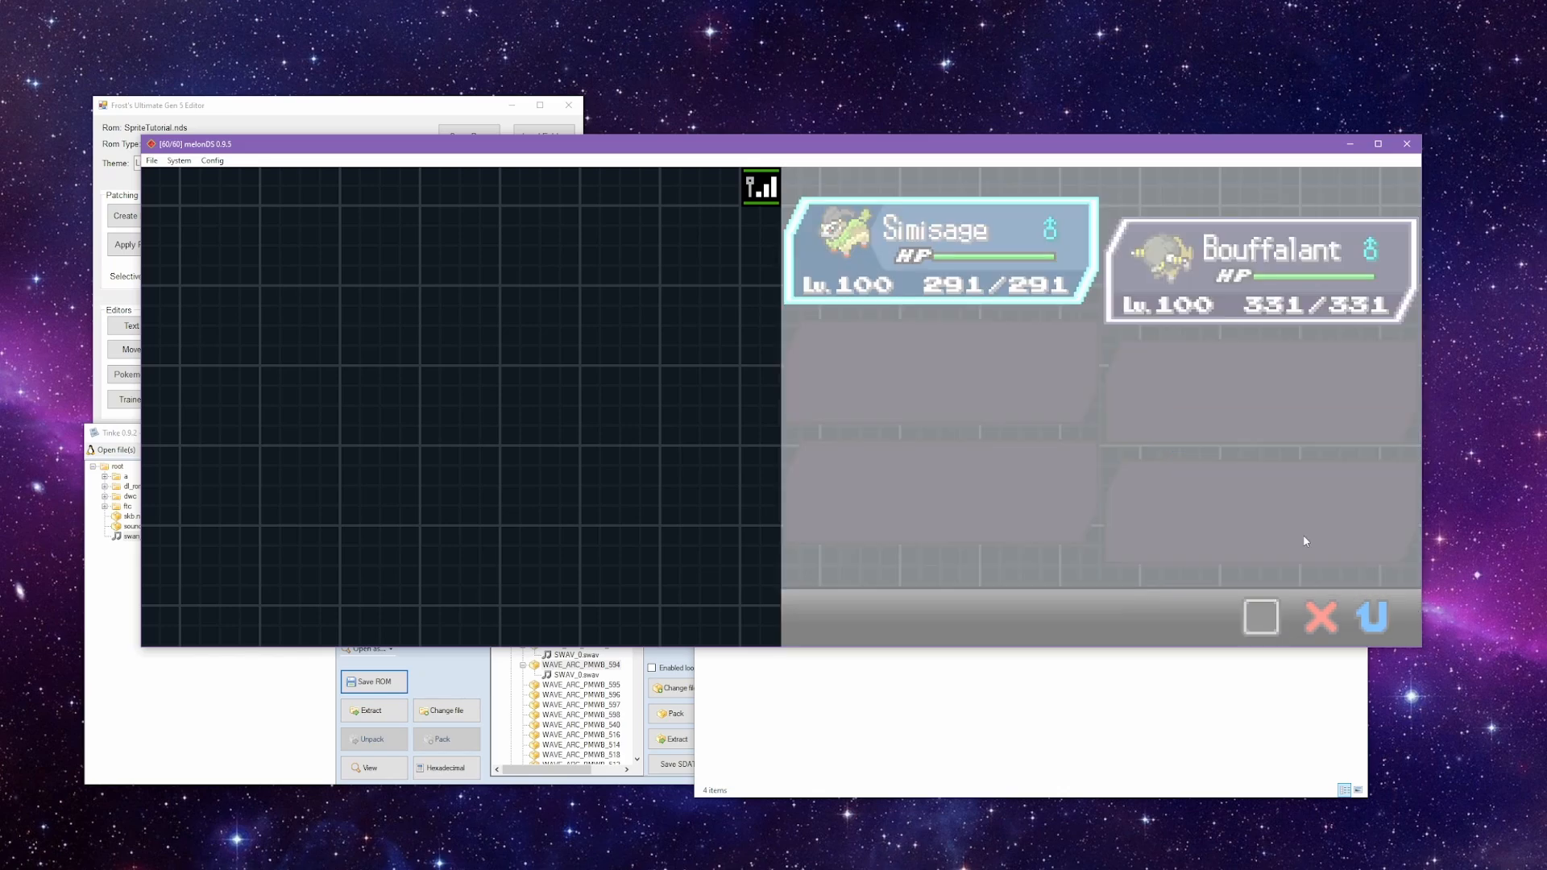
{"action": "key", "text": "x"}
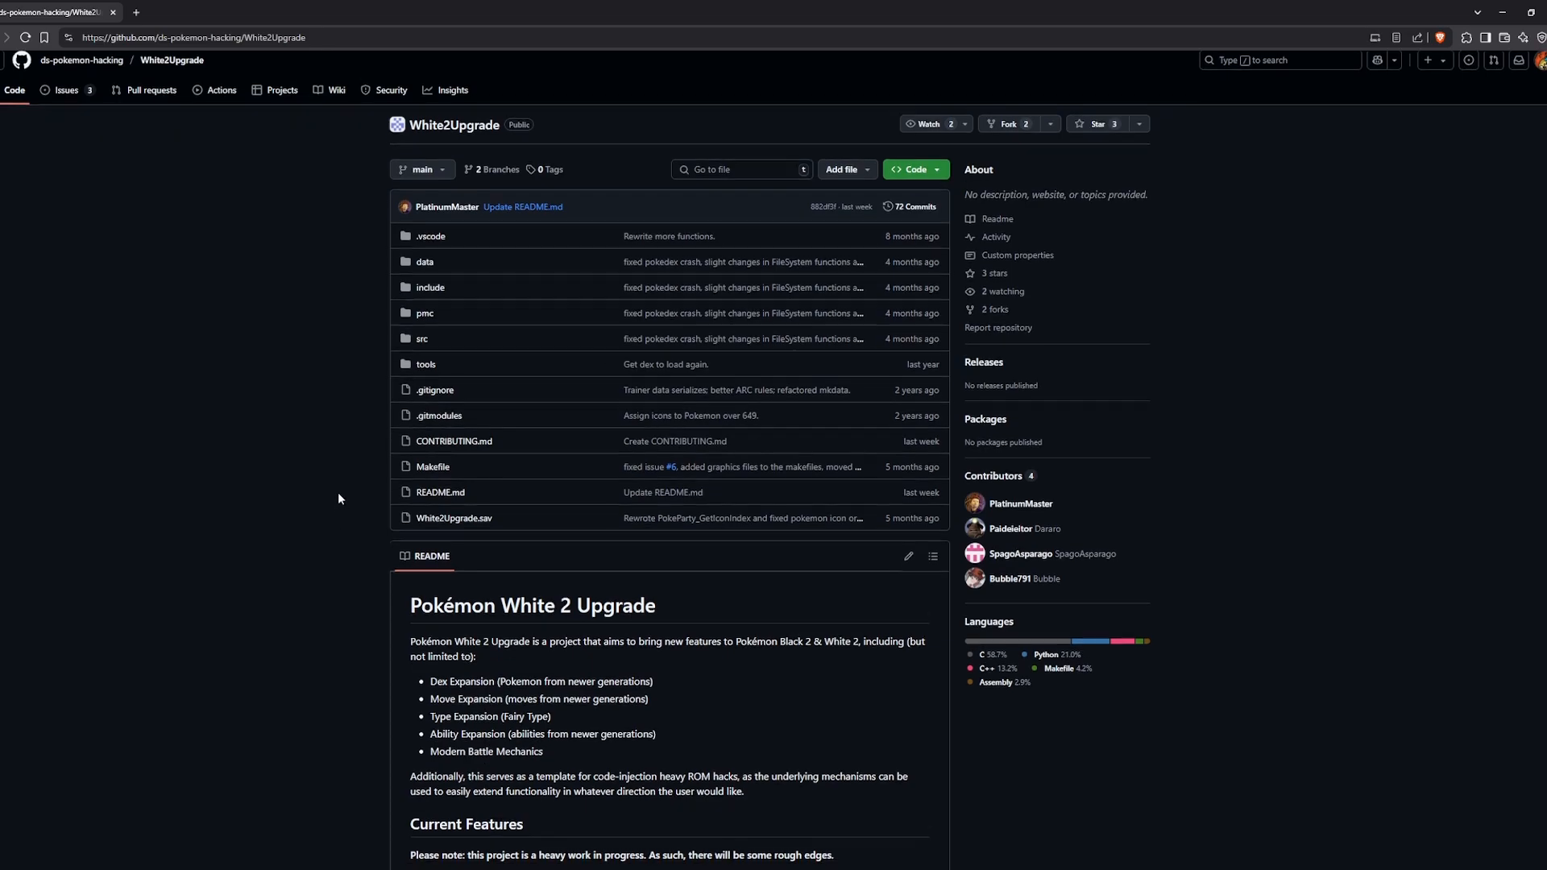
- Read the README of the White2Upgrade repository on GitHub, including its current features and setup sections
{"action": "scroll", "coordinate": [338, 499], "scroll_direction": "down", "scroll_amount": 3}
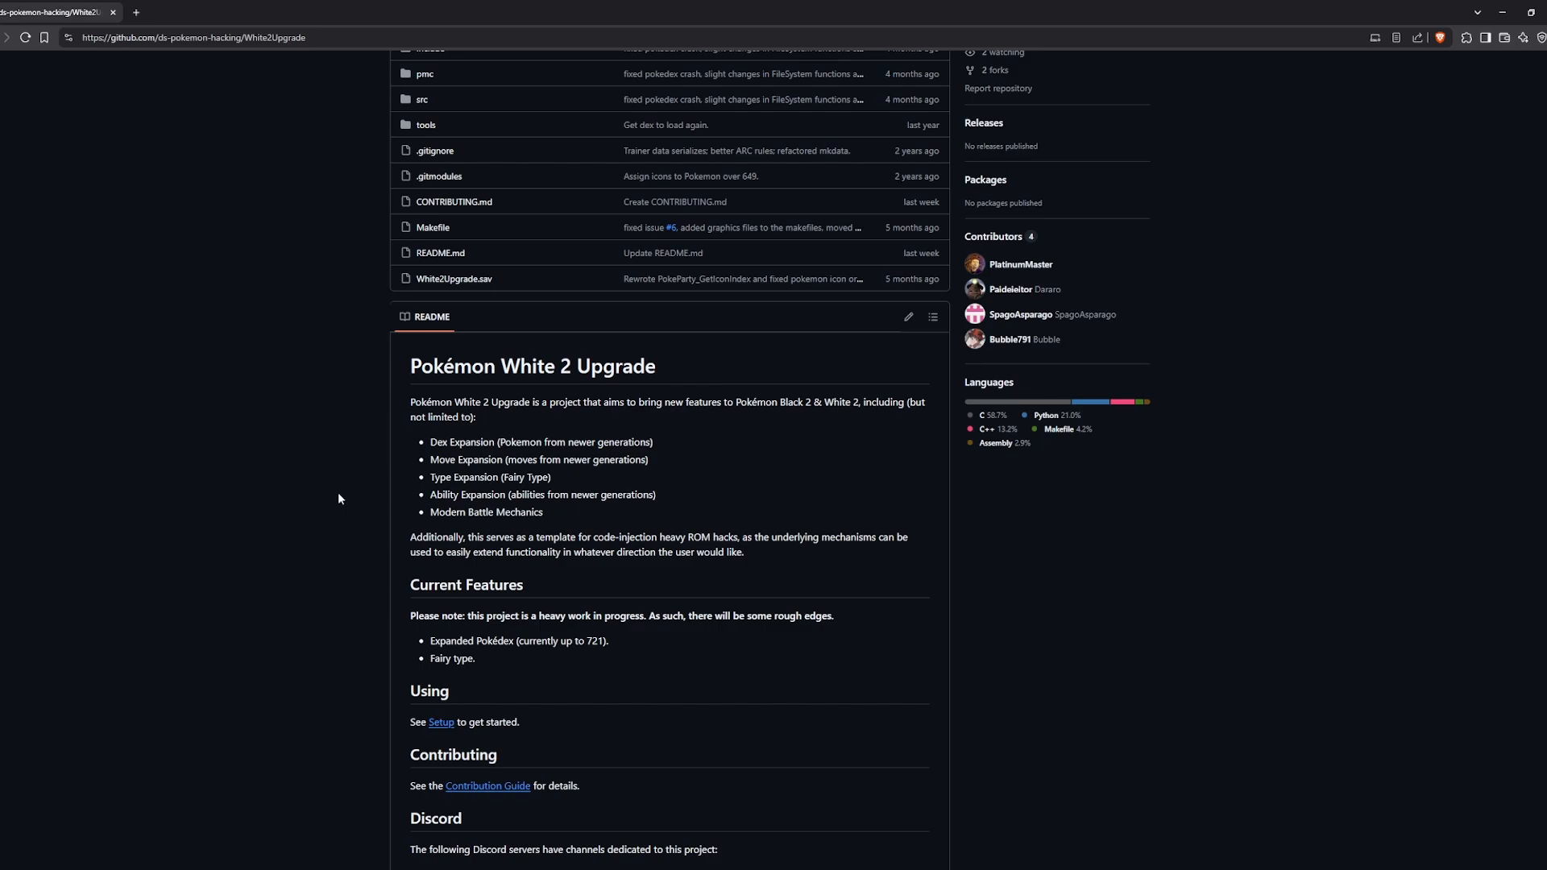
{"action": "scroll", "coordinate": [339, 500], "scroll_direction": "down", "scroll_amount": 1}
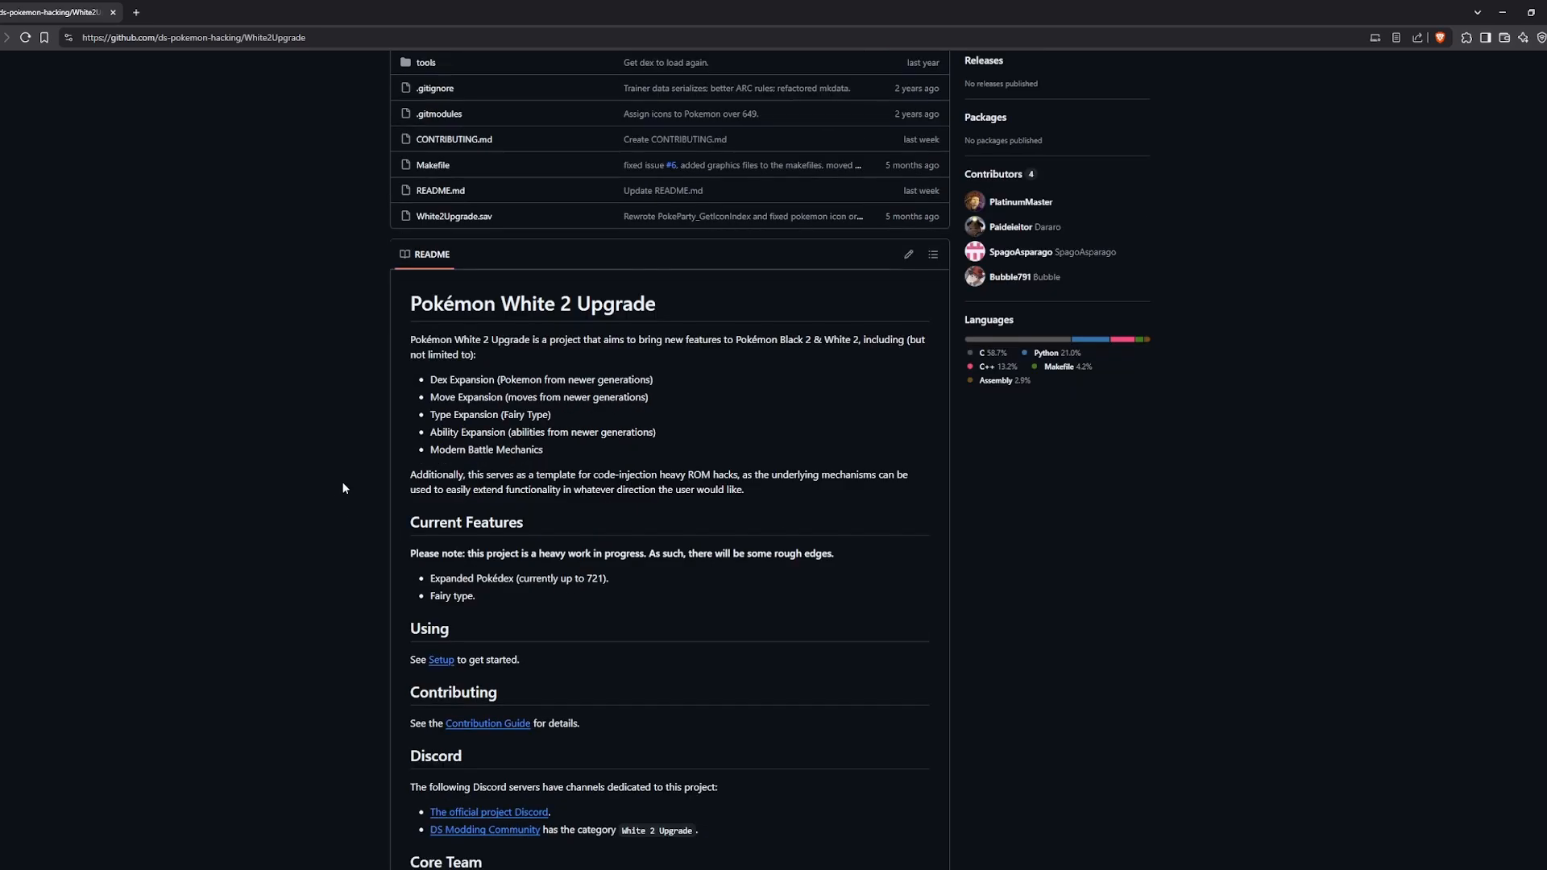